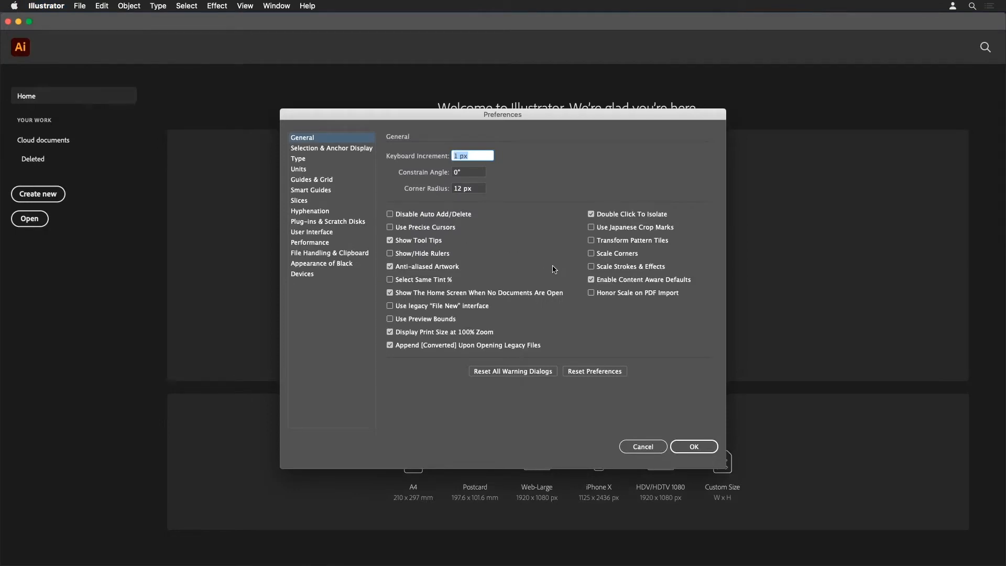
- Enable Scale Strokes & Effects and the legacy "File New" interface in the general preferences
left_click(591, 267)
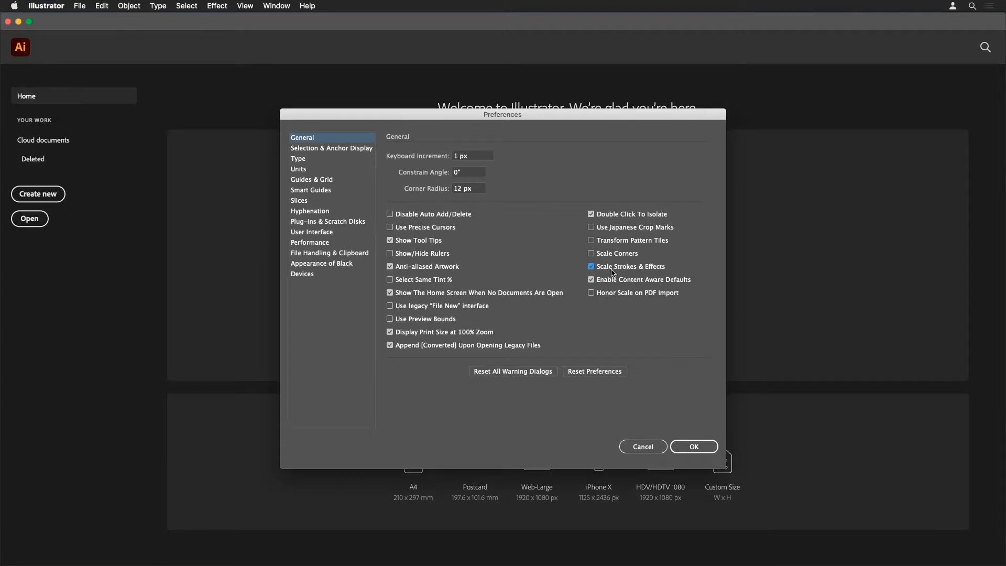
left_click(405, 309)
- Set the type preference increments to 1 pt for size/leading, 10 for tracking and 1 pt for baseline shift
left_click(323, 160)
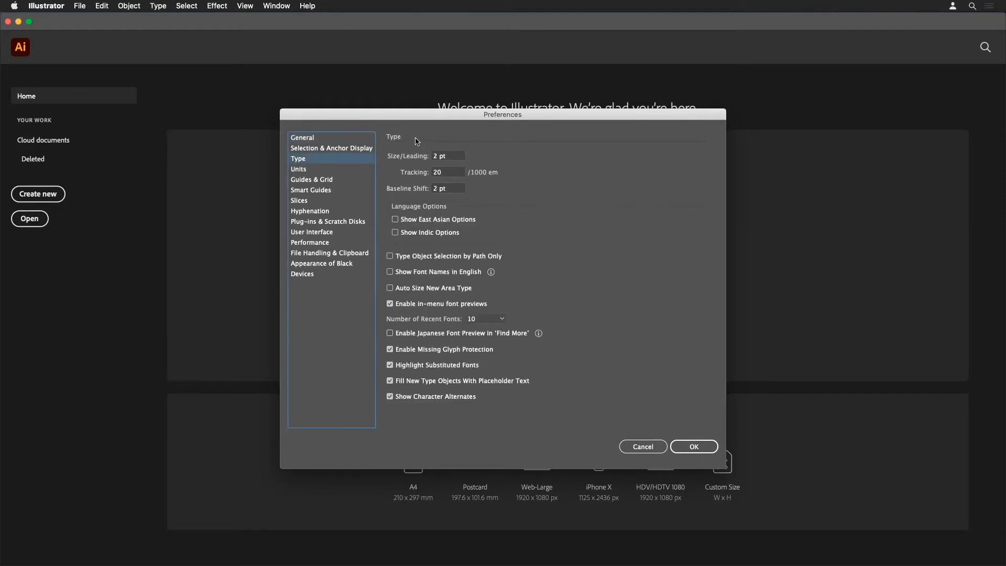
double_click(440, 160)
type("1")
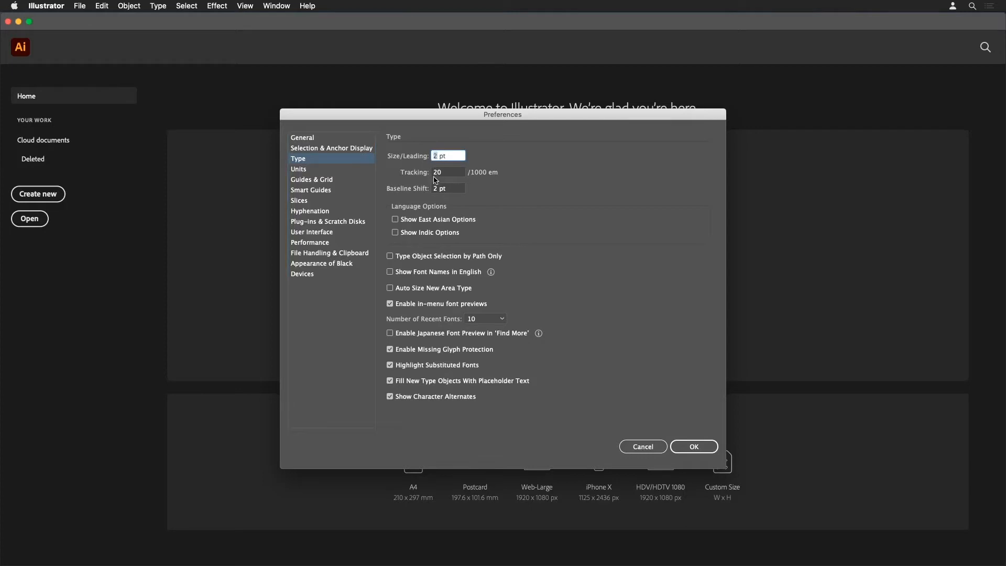
key("Tab")
type("10")
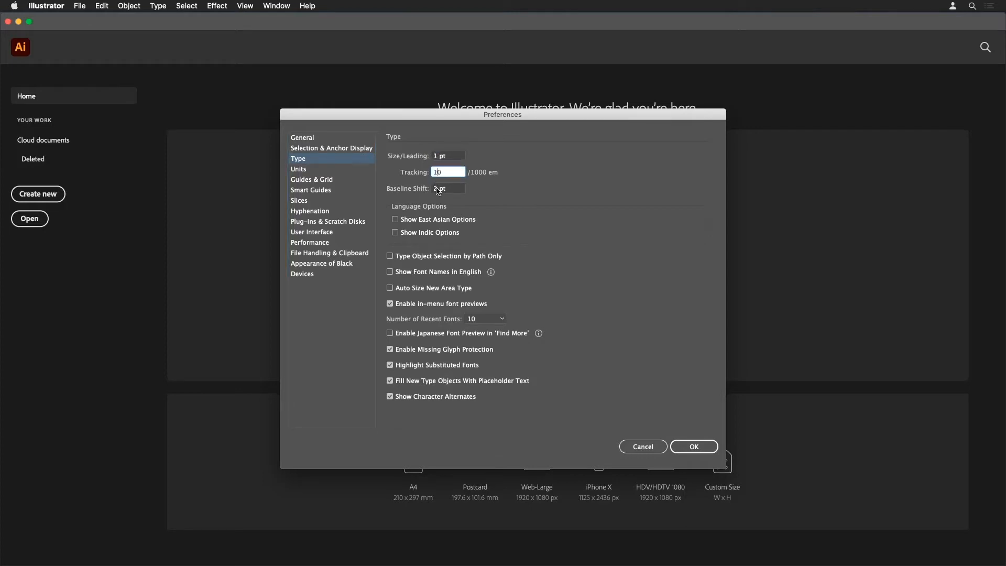
key("Tab")
type("1")
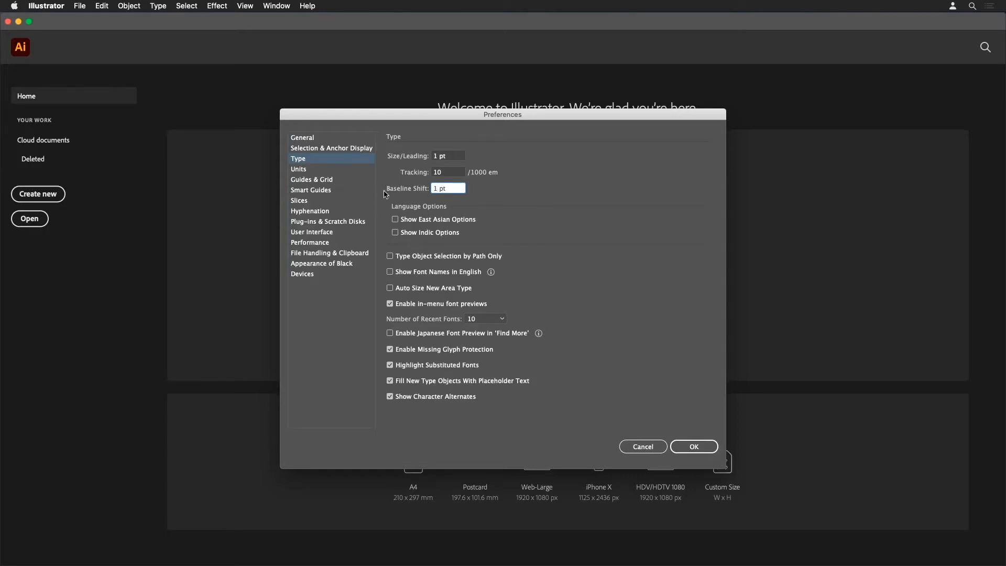
- Set the general measurement units to Pixels and keep stroke units in Points
left_click(333, 169)
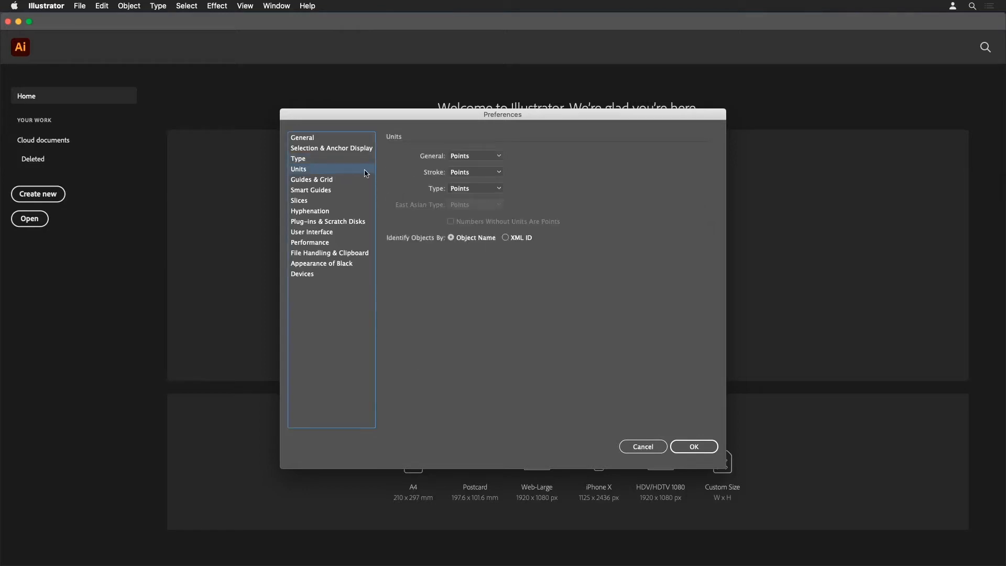
left_click(463, 156)
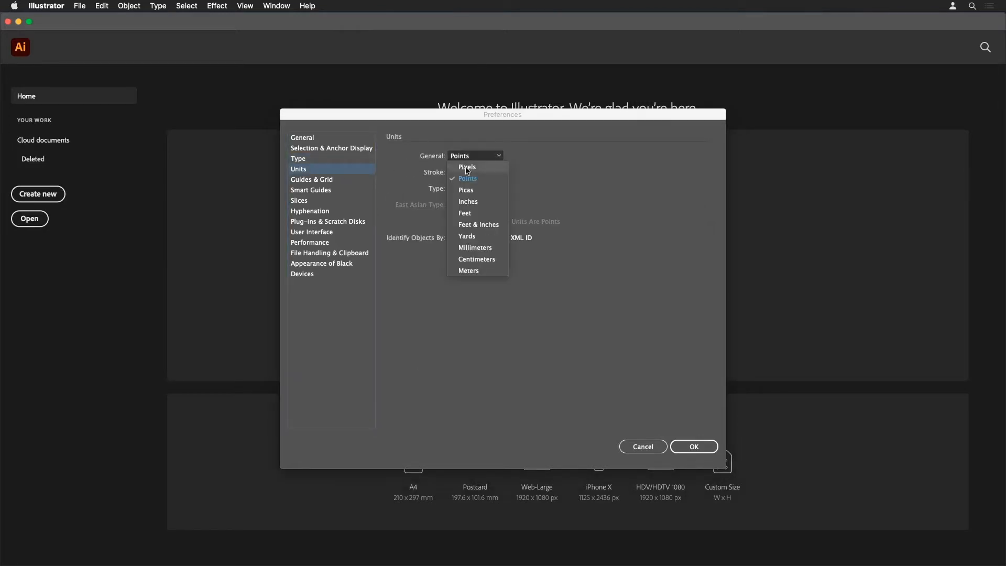
left_click(468, 167)
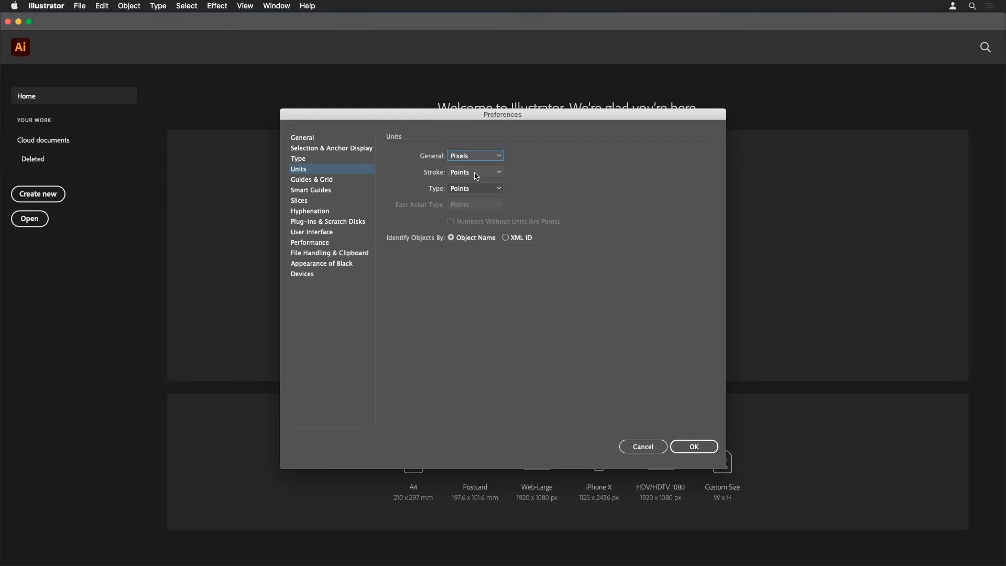
left_click(476, 176)
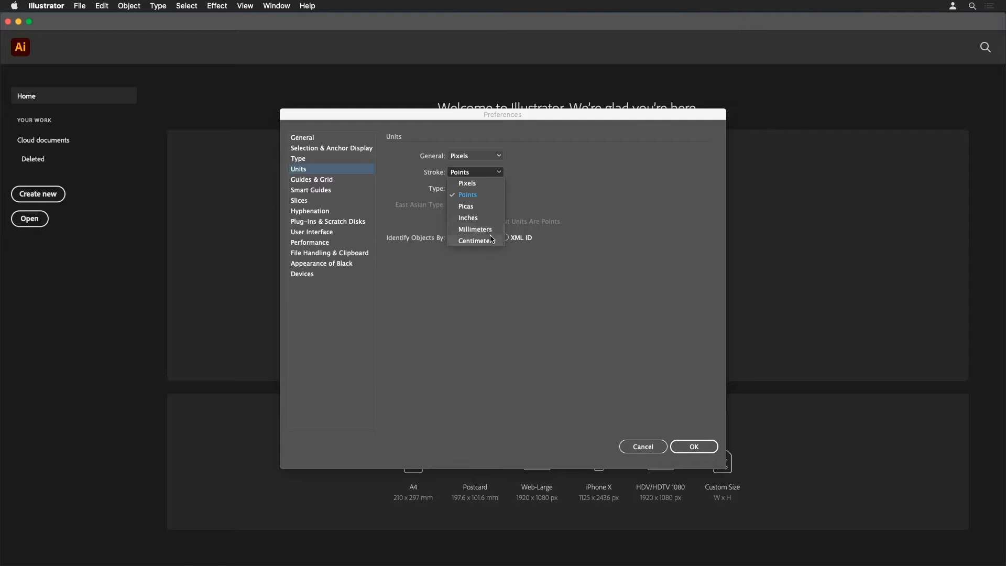
left_click(532, 217)
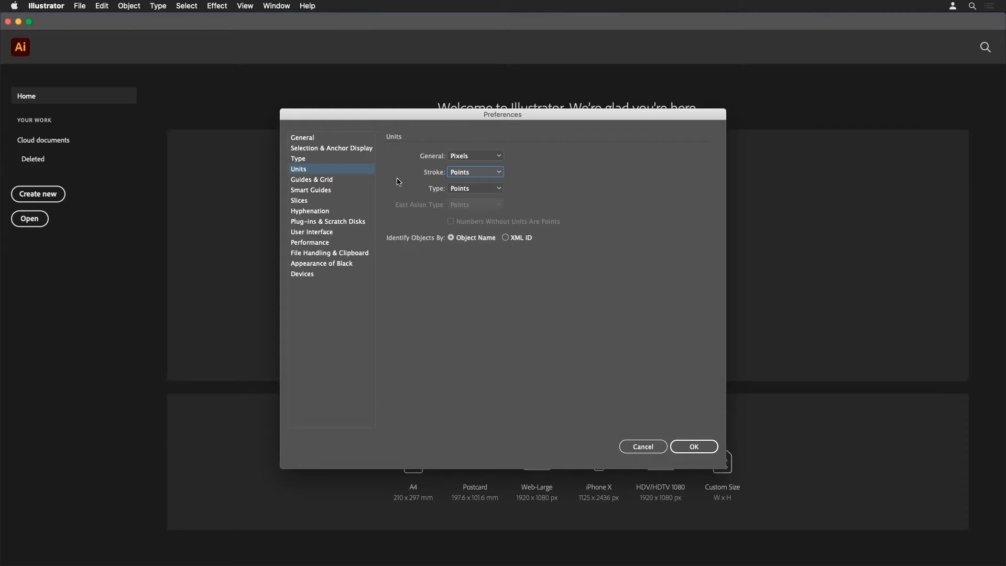
- Set the guide style to Dots in the Guides & Grid preferences, keeping the guide color Cyan
left_click(361, 183)
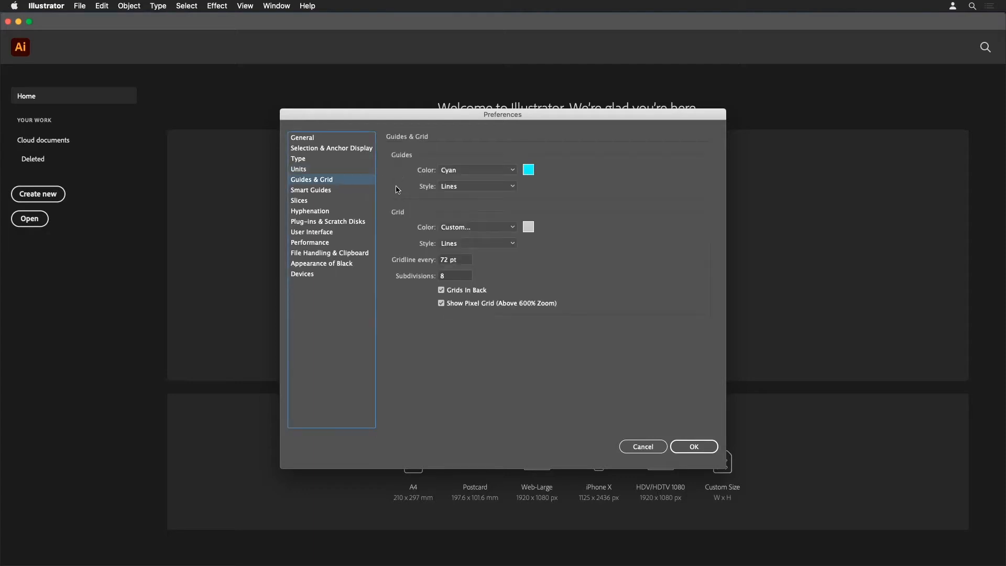
left_click(457, 170)
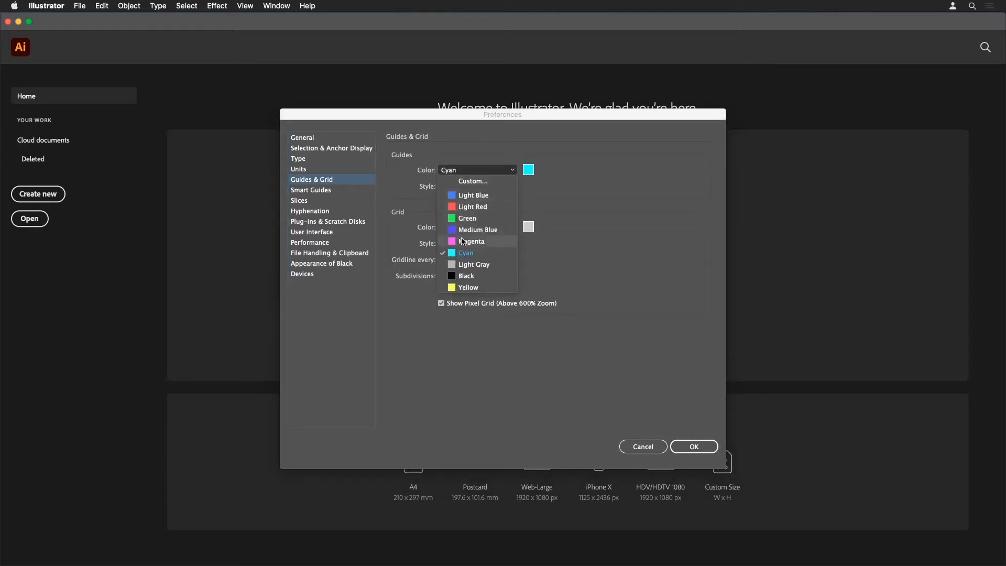
left_click(548, 203)
left_click(474, 187)
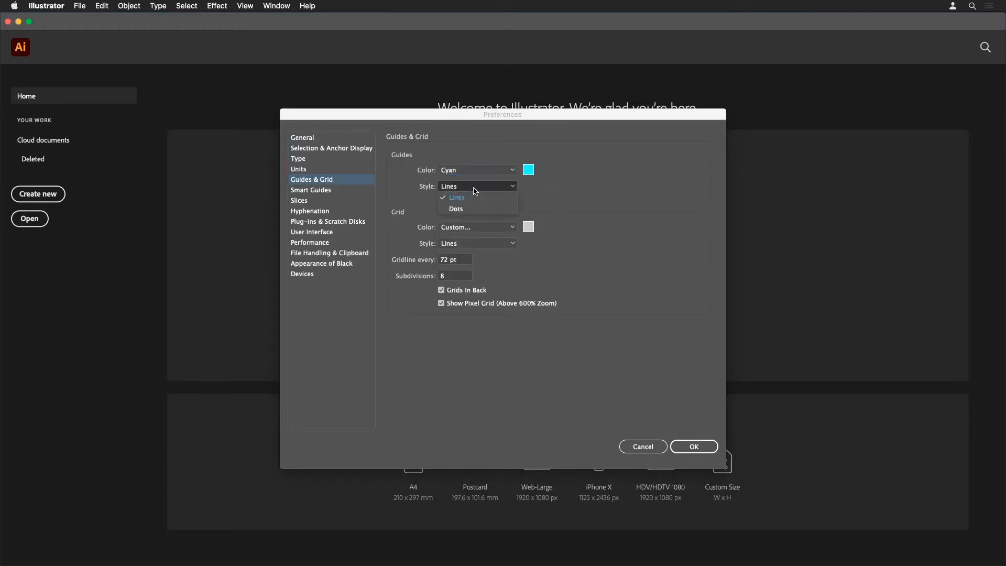
left_click(474, 212)
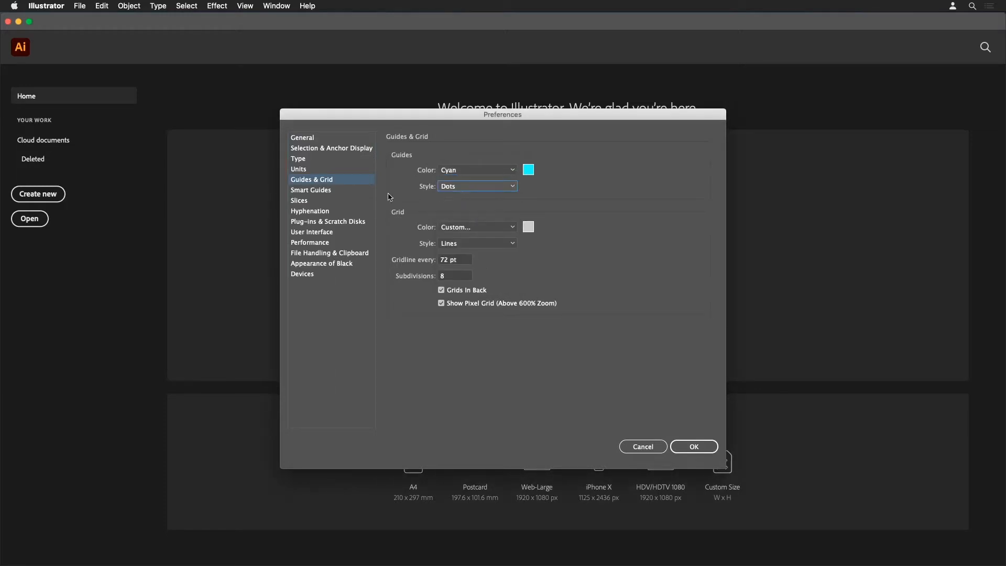
- Review the preferences for Smart Guides, Slices, Hyphenation, and Plug-ins & Scratch Disks
left_click(355, 196)
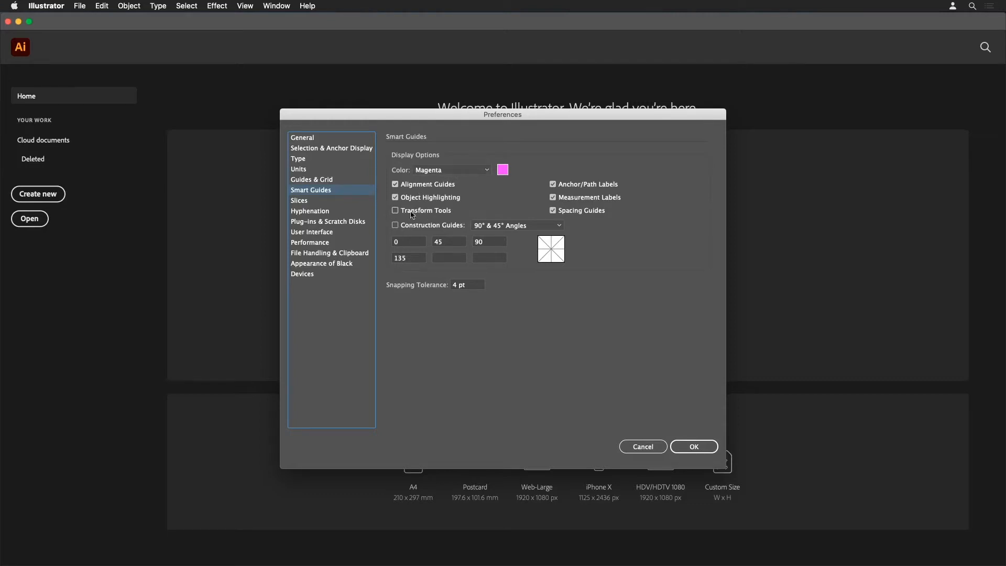
left_click(352, 204)
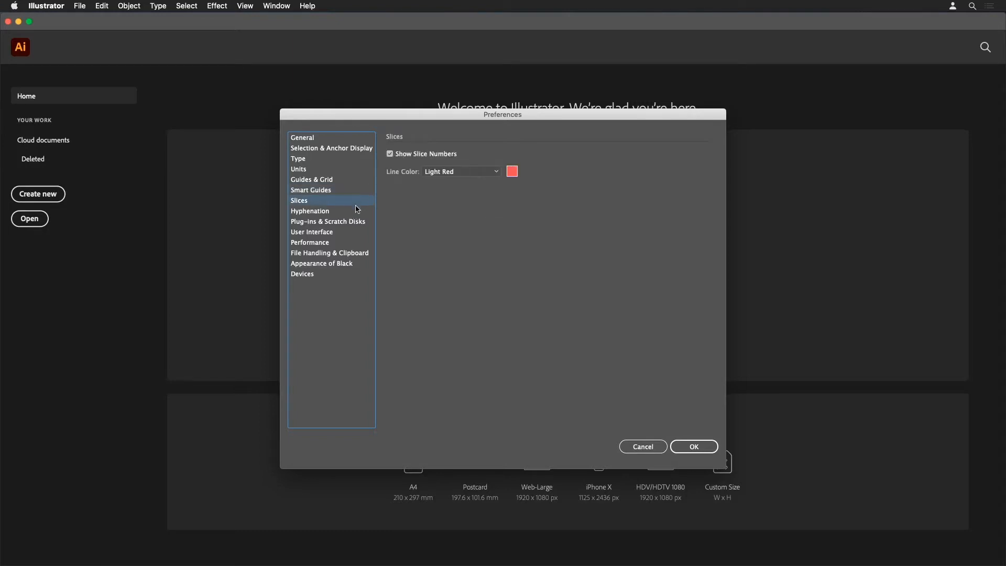
left_click(365, 211)
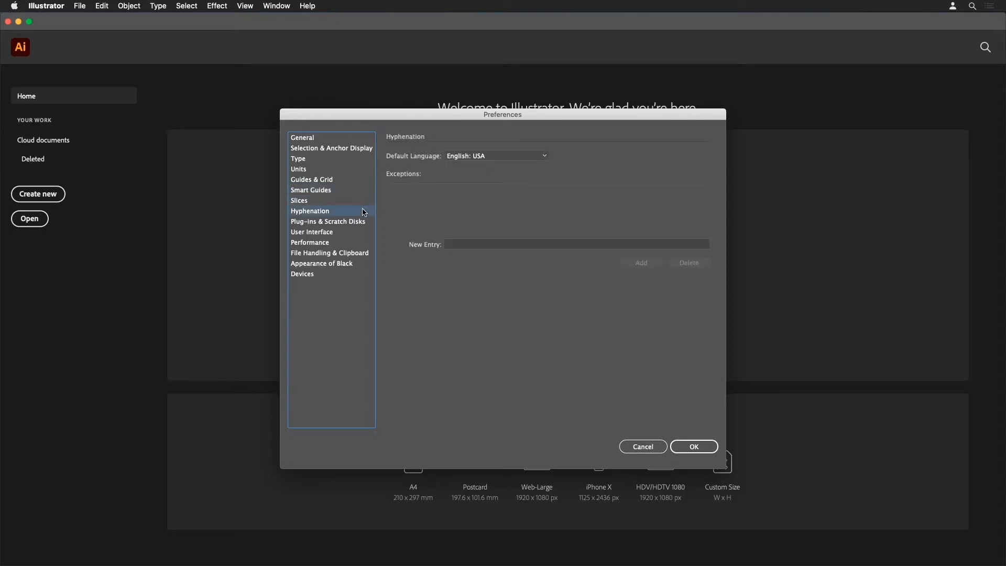
left_click(355, 223)
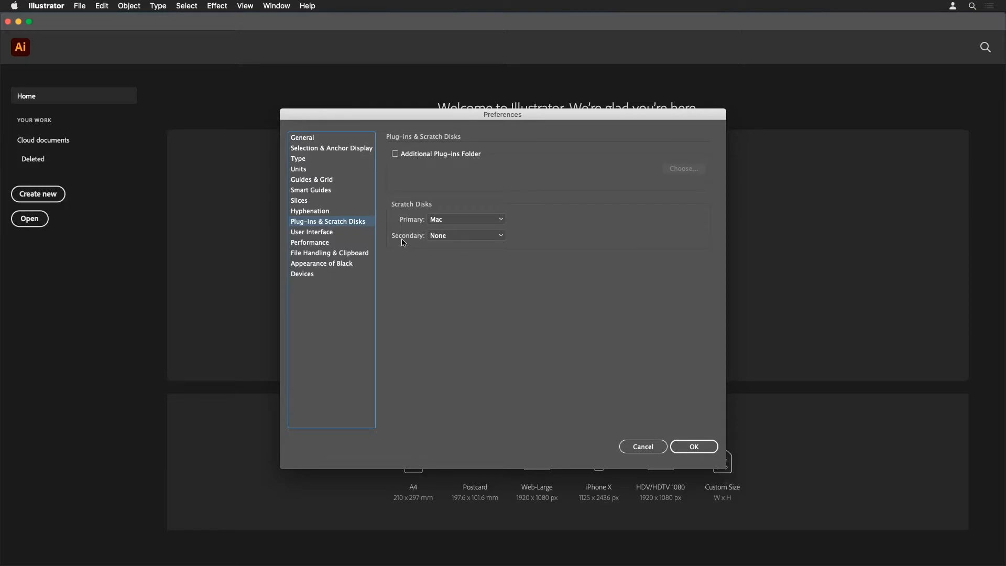
- Try switching off Open Documents As Tabs in the User Interface preferences, and switch it back on
left_click(367, 232)
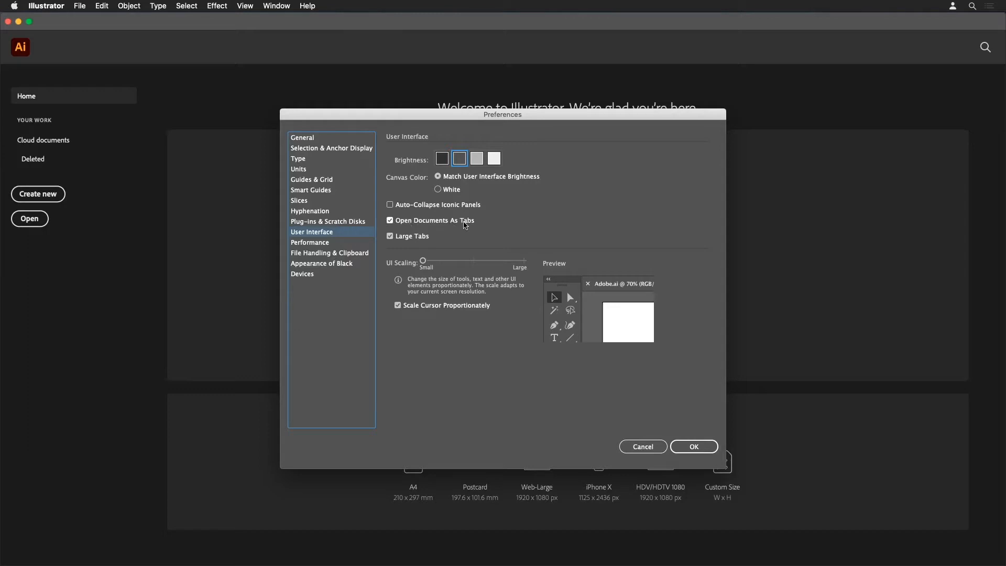
left_click(392, 223)
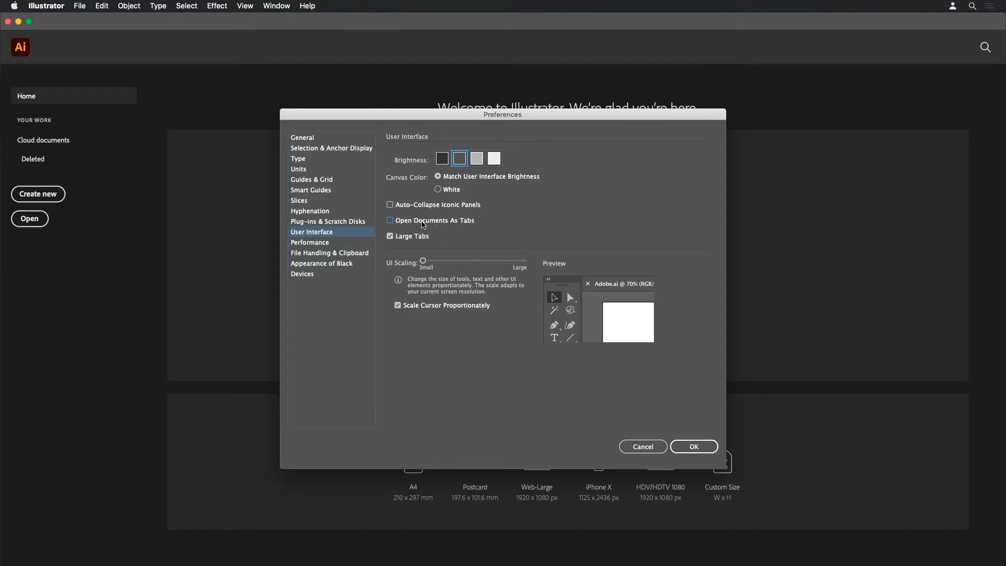
left_click(422, 224)
- Review the Performance, File Handling & Clipboard, Appearance of Black and Devices preferences, and apply all preference changes
left_click(364, 243)
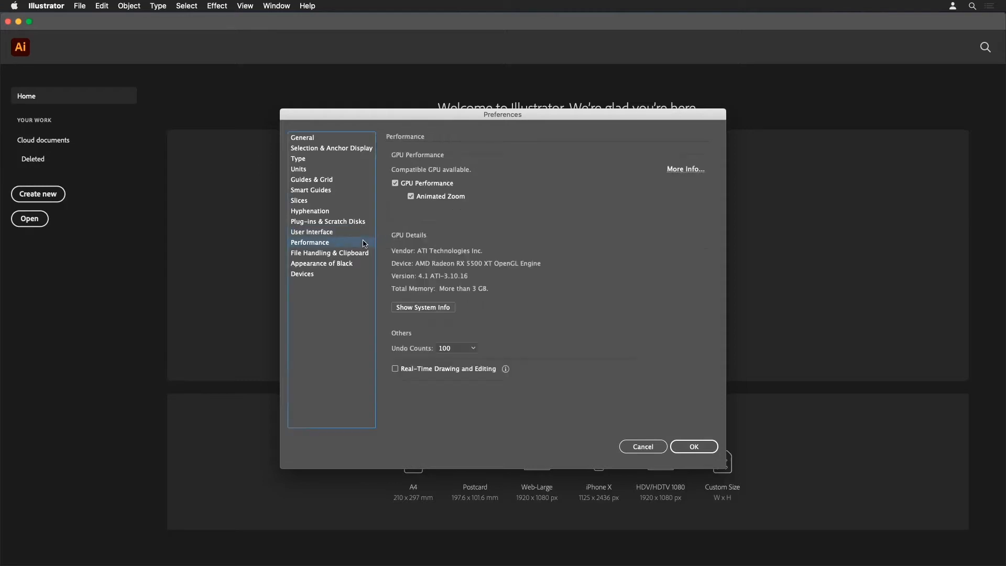
left_click(362, 254)
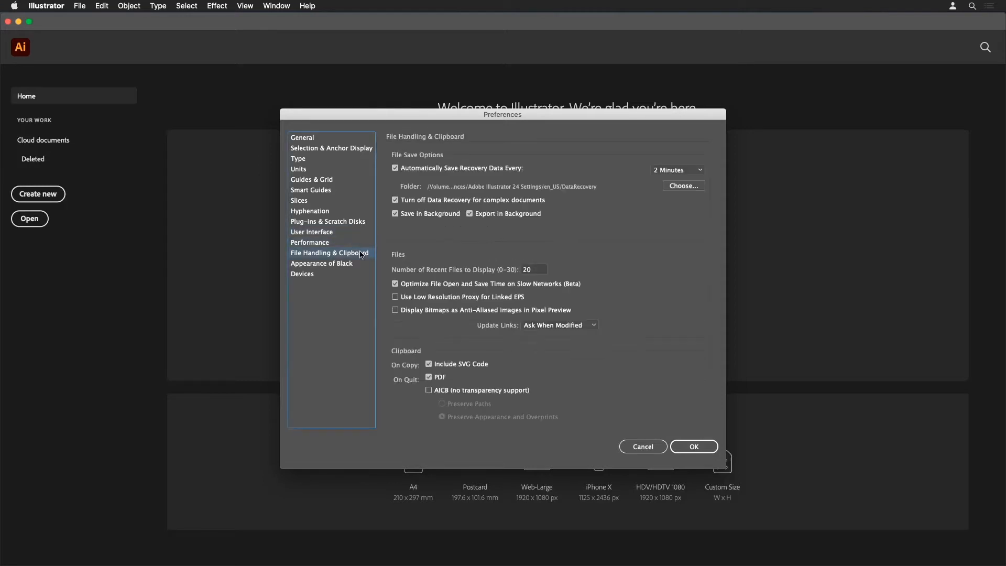
left_click(357, 264)
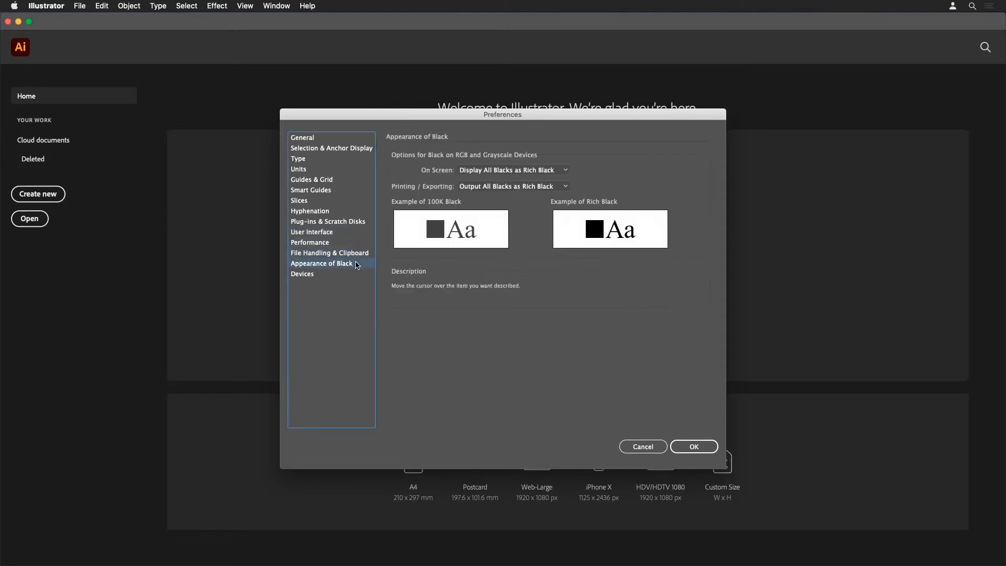
left_click(358, 270)
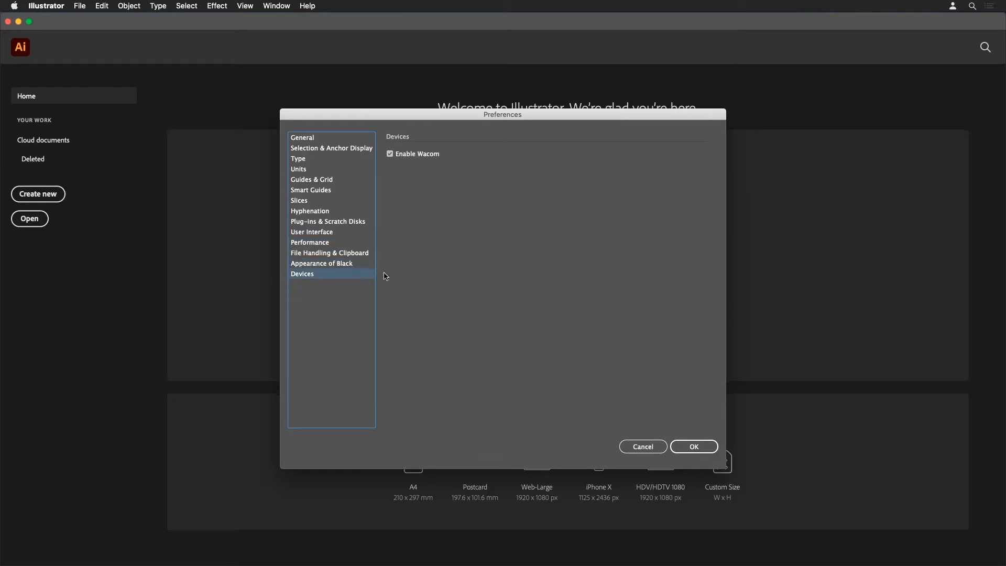
left_click(695, 444)
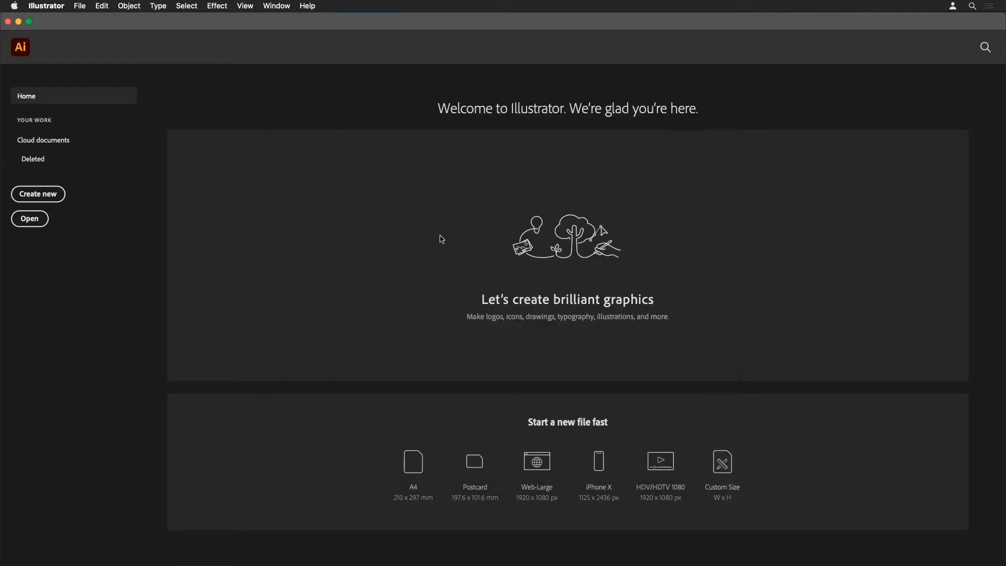
- Start a new Letter-size document with units in Inches and landscape orientation, 11 in wide by 8.5 in high
left_click(80, 5)
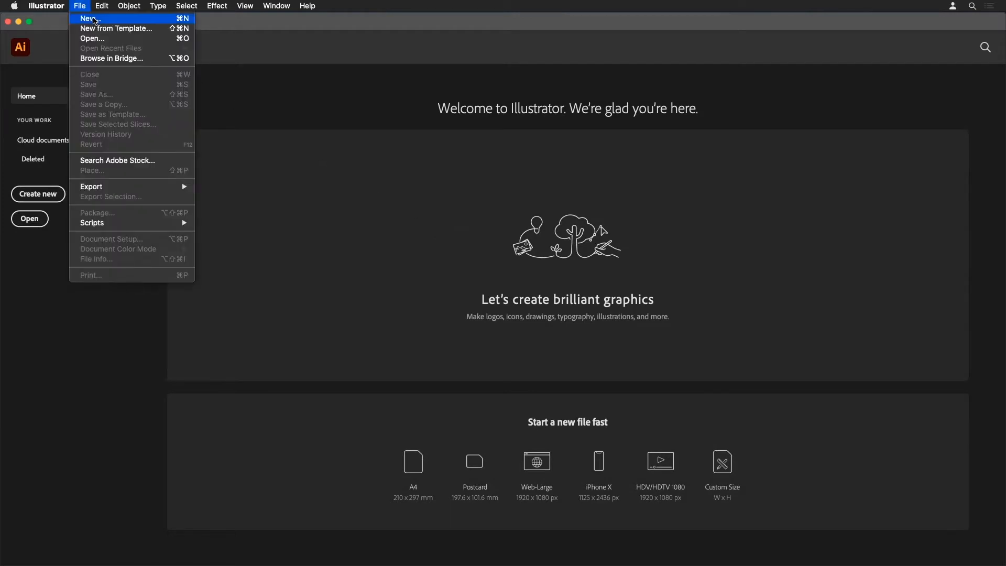
left_click(90, 18)
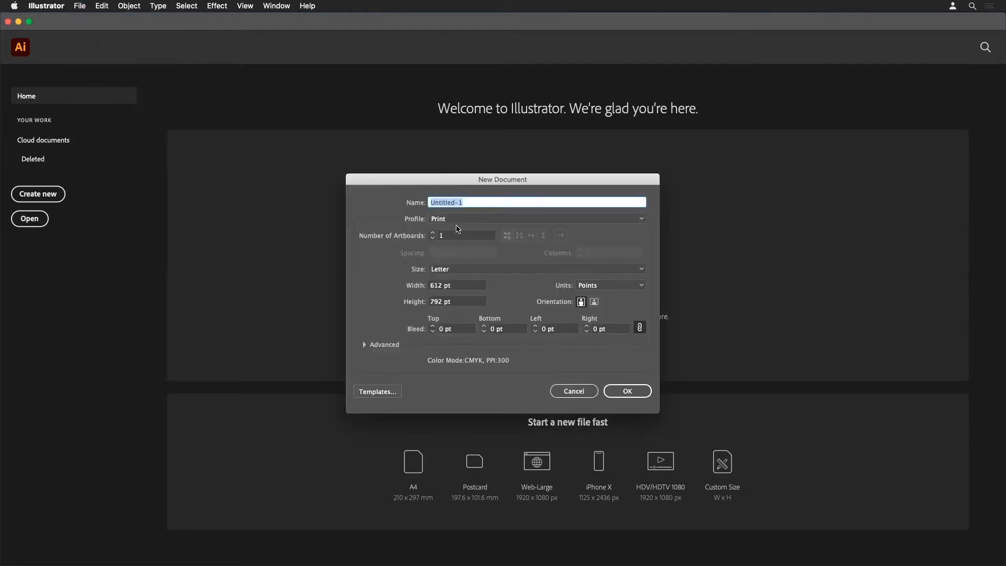
left_click(588, 287)
left_click(591, 331)
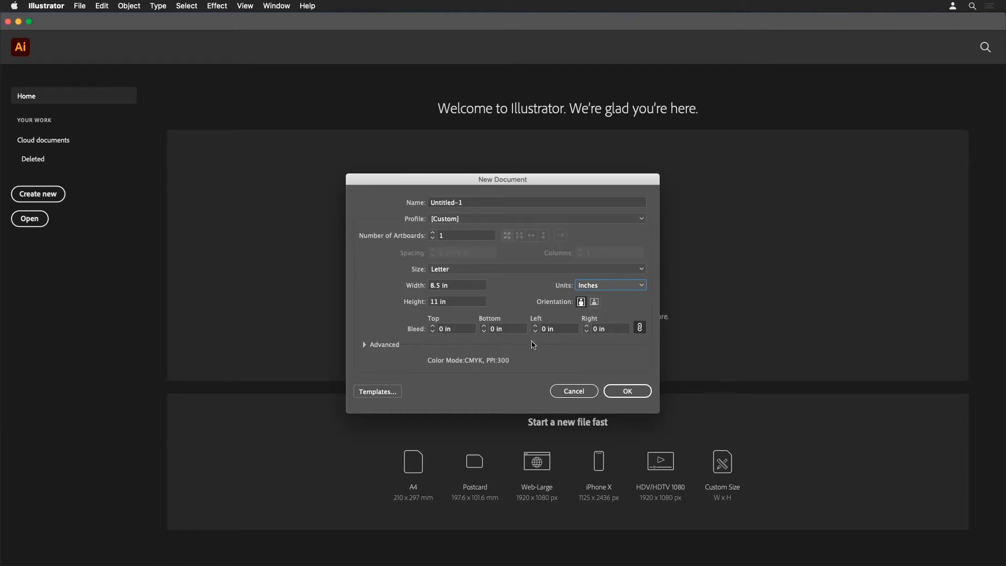
left_click(594, 302)
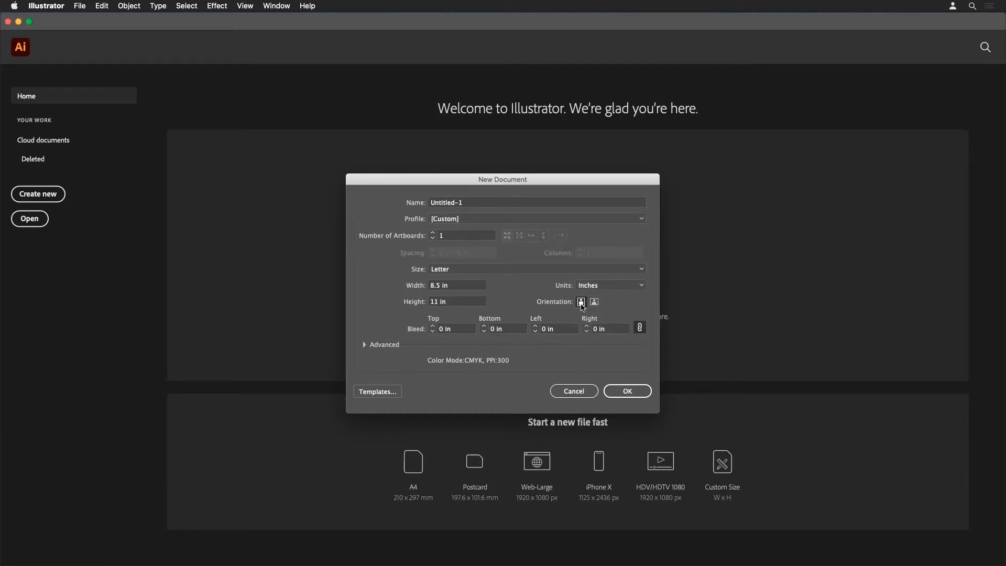
left_click(594, 302)
- Try RGB as the new document's color mode, return it to CMYK, and create the document
left_click(364, 345)
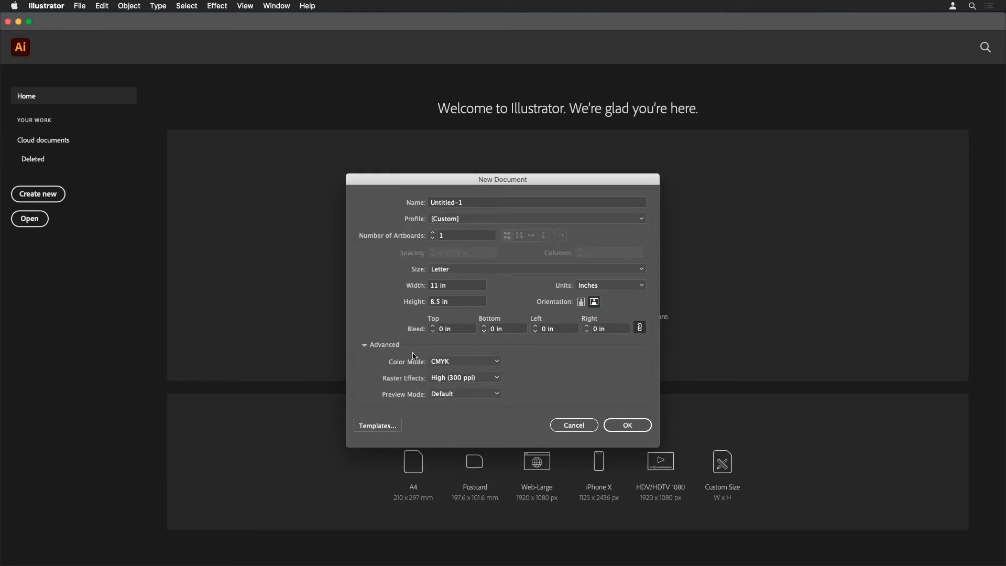
left_click(481, 363)
left_click(469, 373)
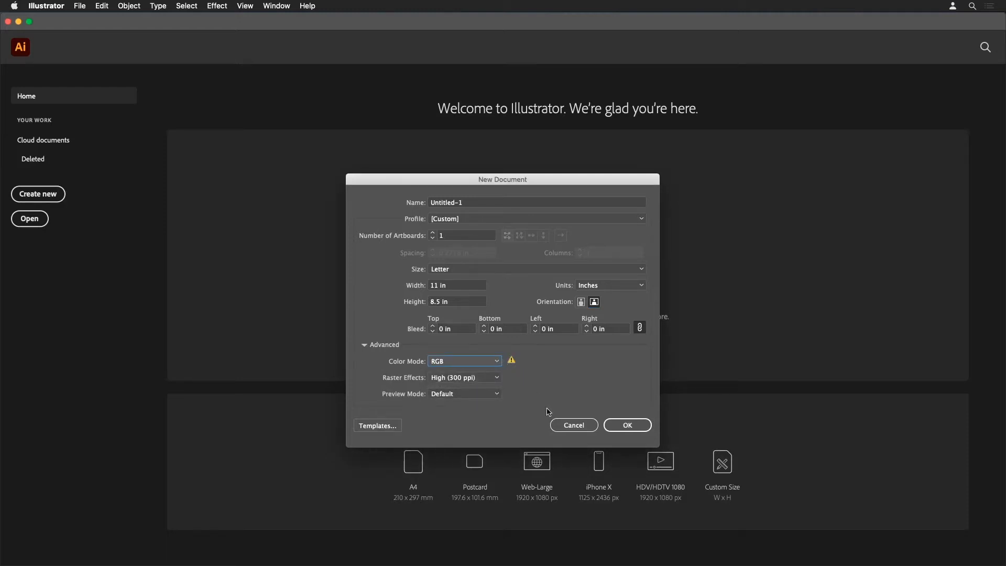
left_click(469, 365)
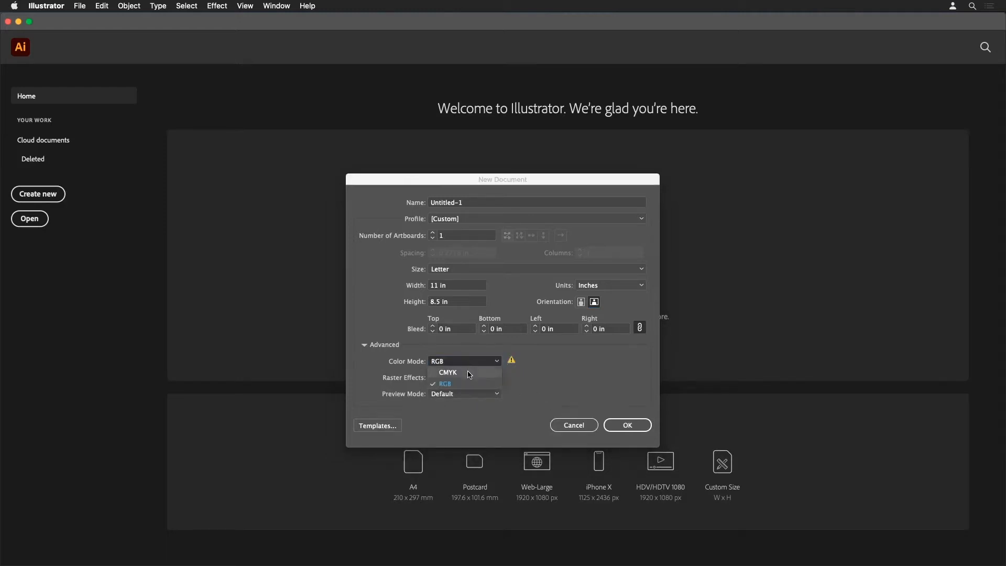
left_click(469, 373)
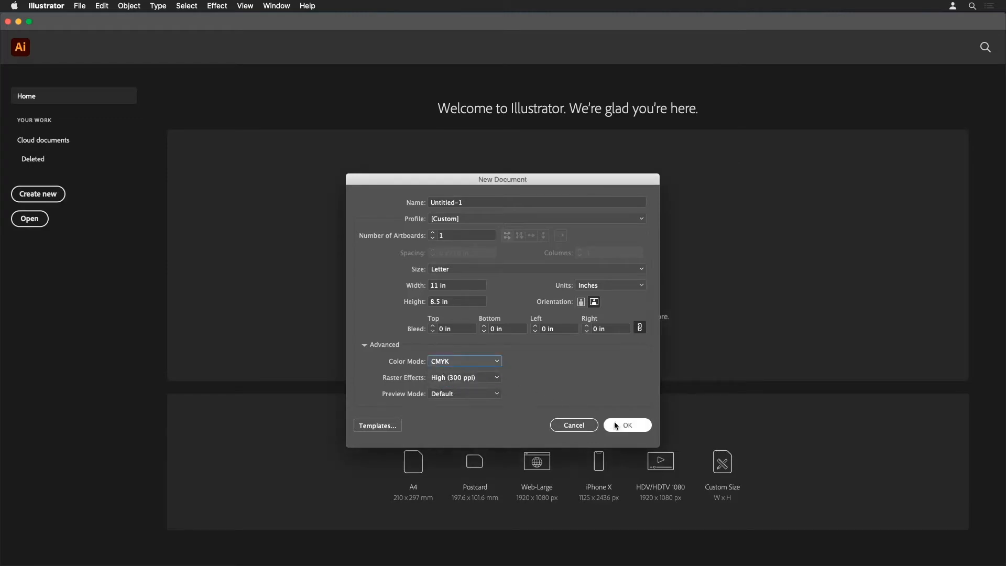
left_click(623, 426)
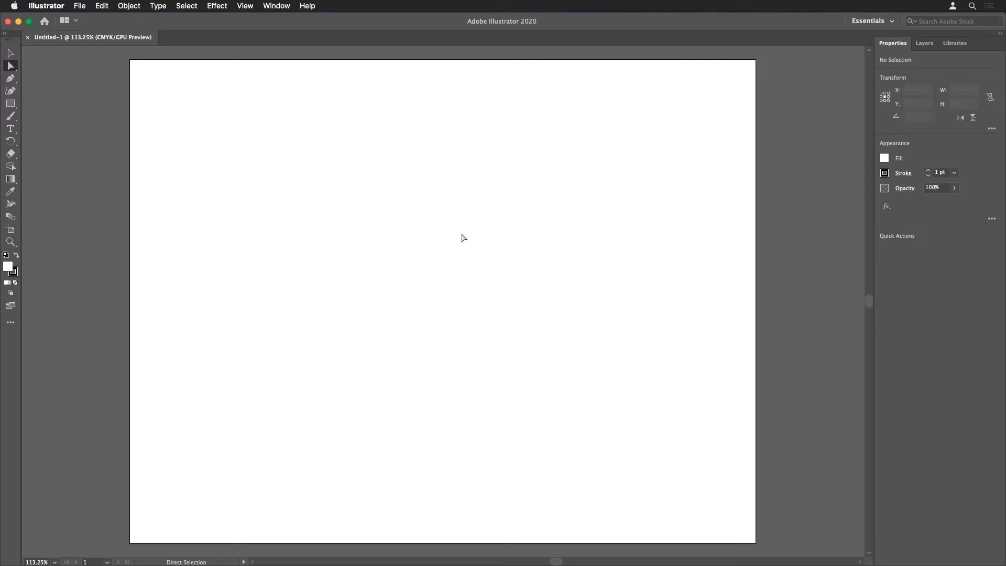
- Show the Color panel and dock it above the Properties panel group
left_click(283, 6)
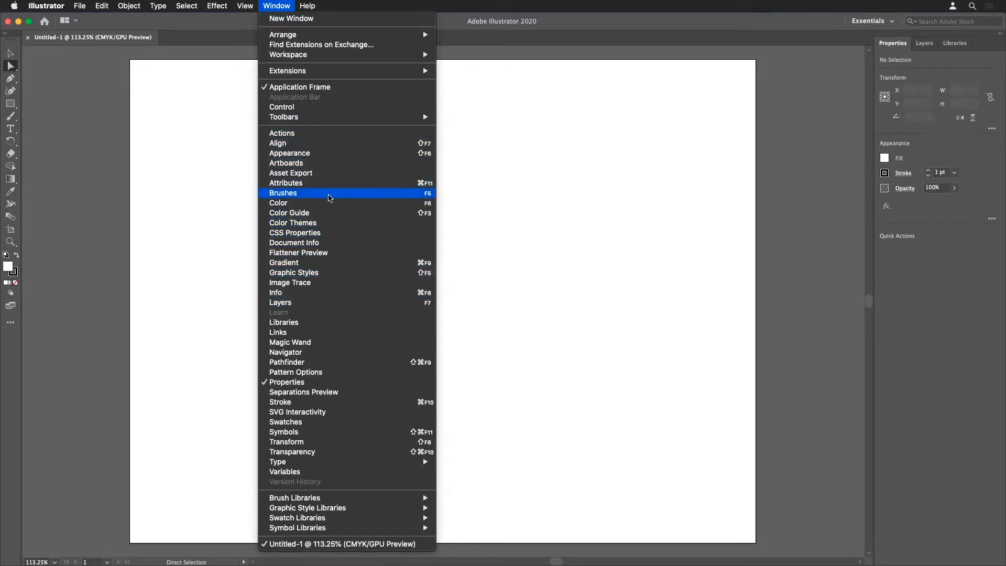
left_click(330, 203)
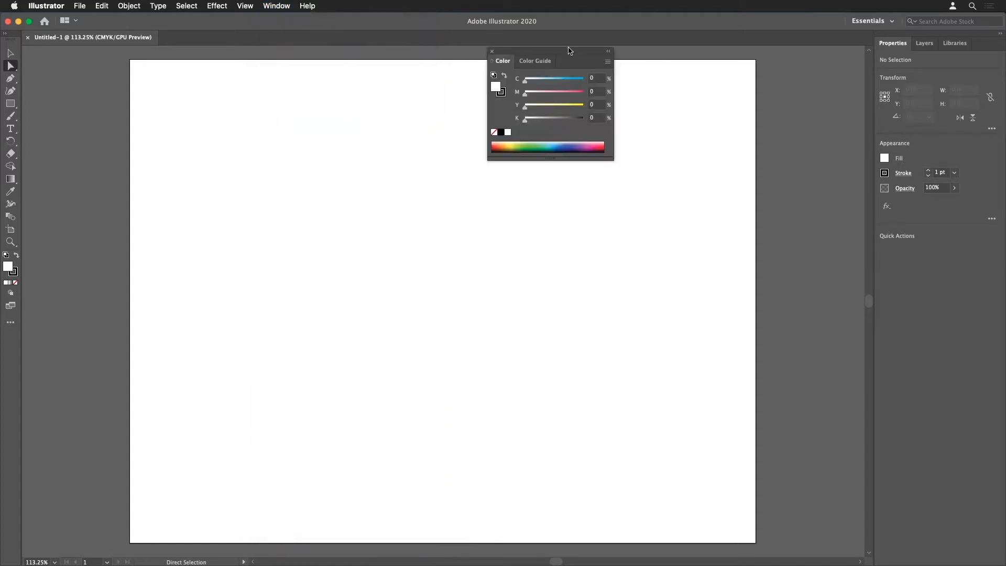
left_click_drag(570, 51, 900, 41)
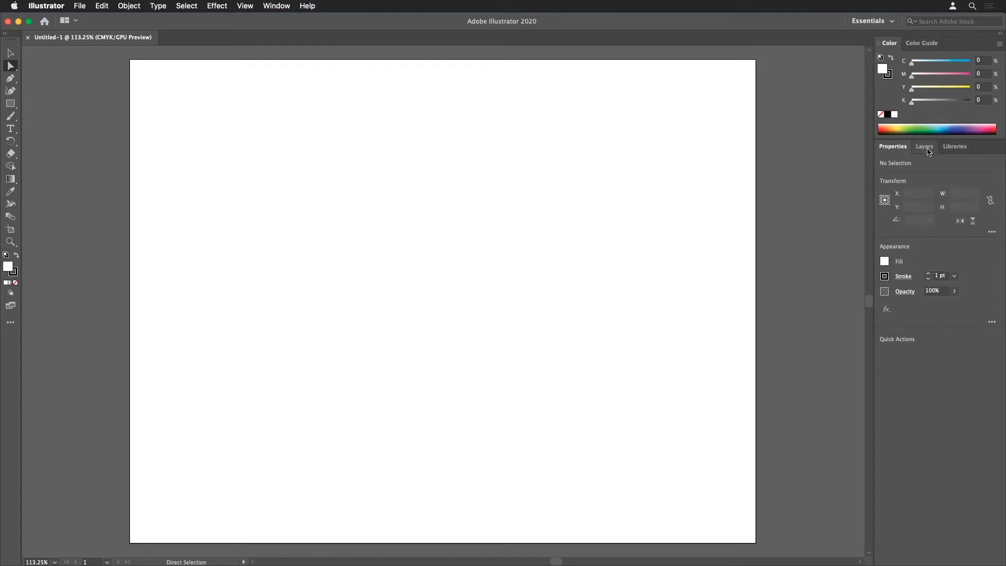
- Show the Character panel and place it as a floating panel over the artboard's upper-right corner
left_click(269, 5)
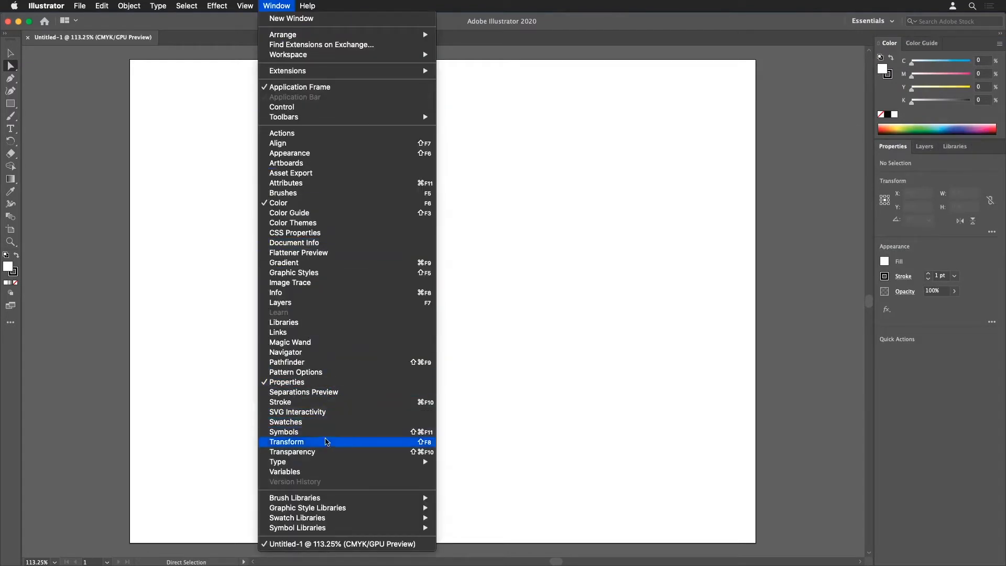
mouse_move(327, 462)
left_click(462, 465)
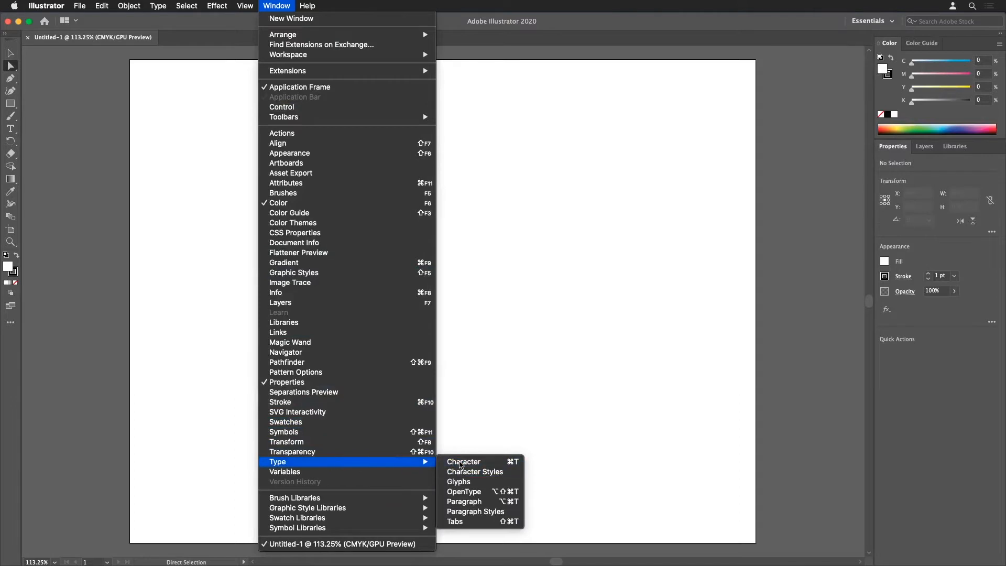
left_click_drag(428, 75, 798, 79)
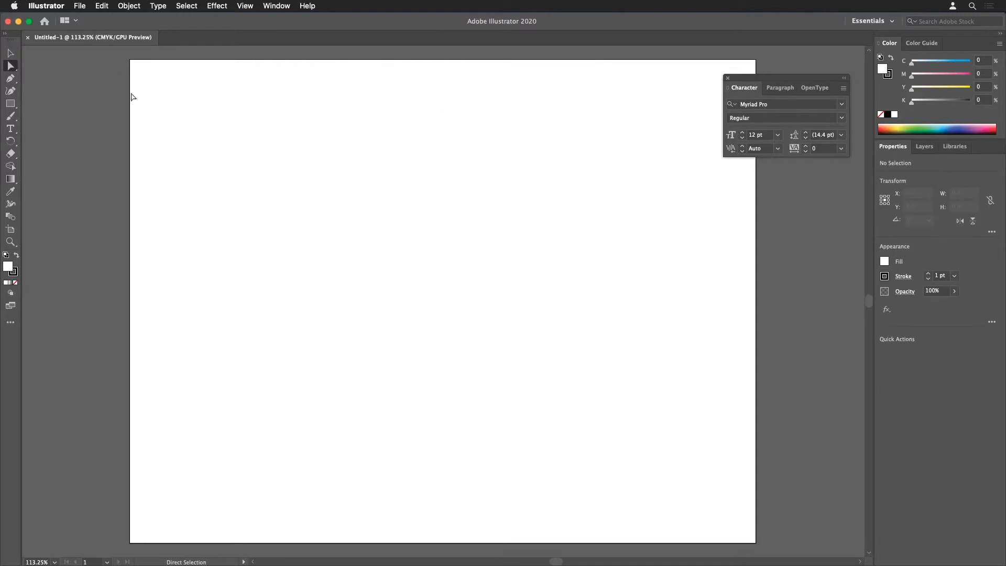
- Reset the Essentials workspace to its default panel layout
left_click(275, 6)
mouse_move(301, 57)
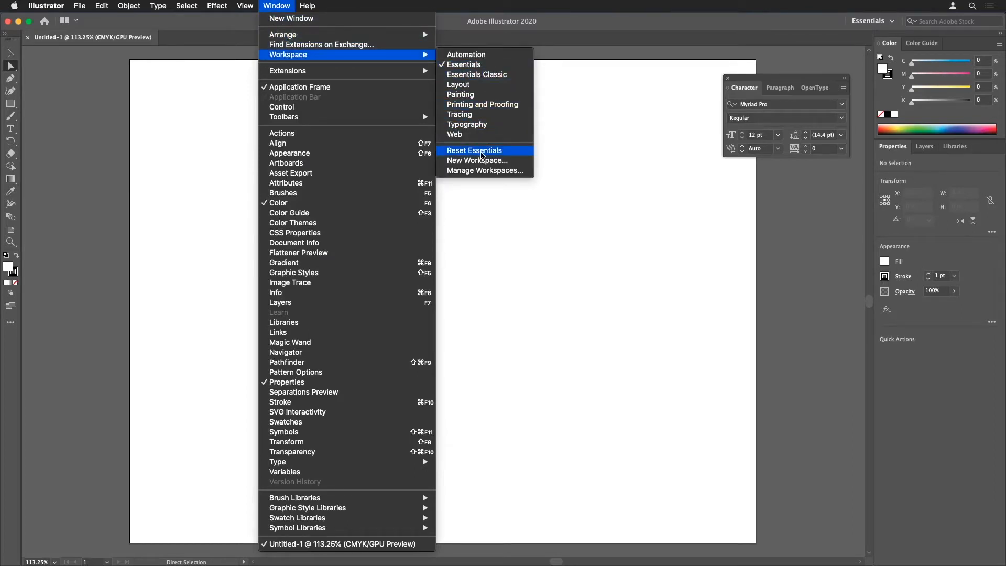
left_click(481, 154)
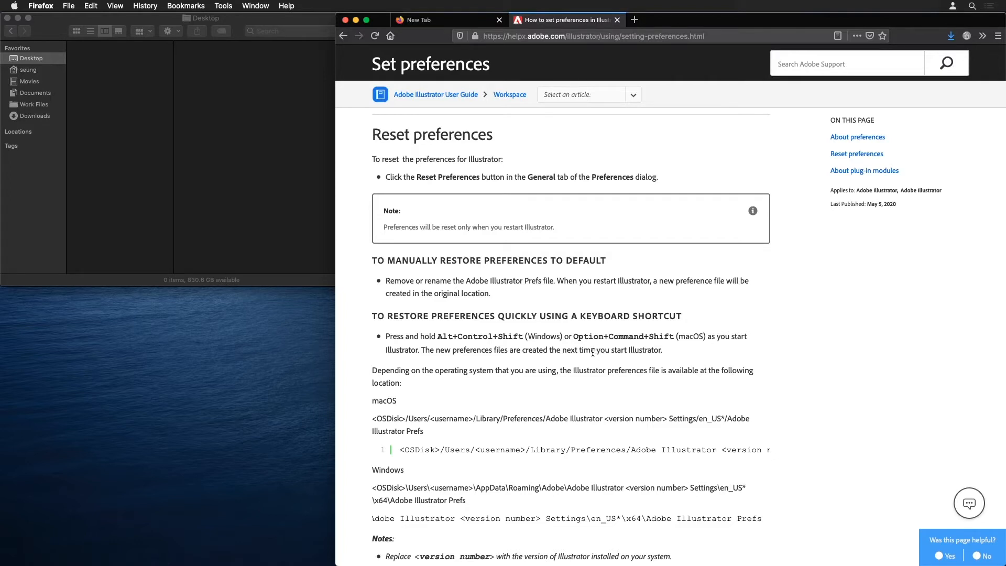
- Switch to Firefox and read the macOS preferences file path on Adobe's Set preferences page, highlighting its Library part
scroll(593, 352, "down", 3)
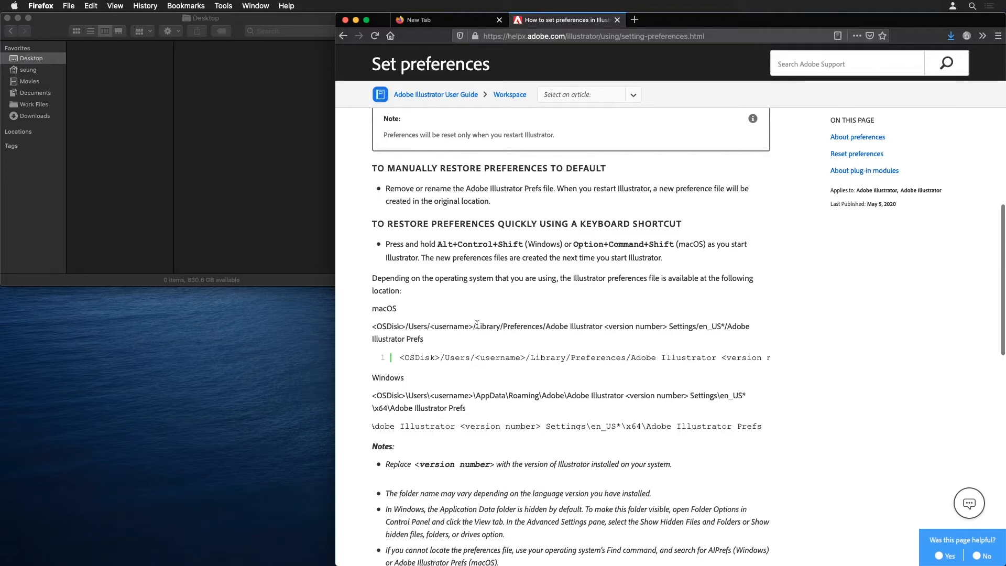
left_click_drag(477, 326, 507, 329)
left_click_drag(438, 327, 497, 329)
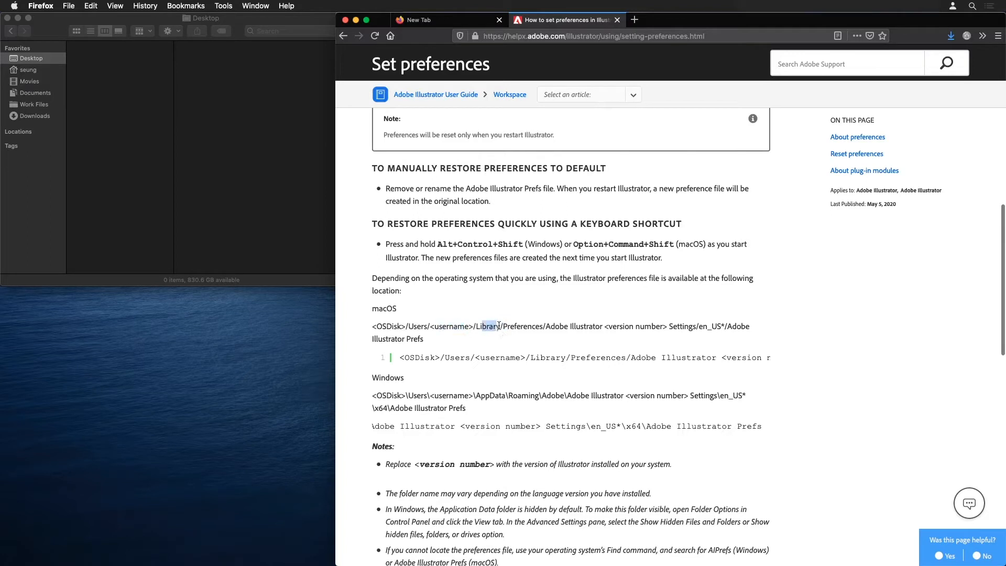
- Switch to Finder and go from the user's home folder to the hidden folder ~/Library/
left_click(111, 115)
left_click(55, 72)
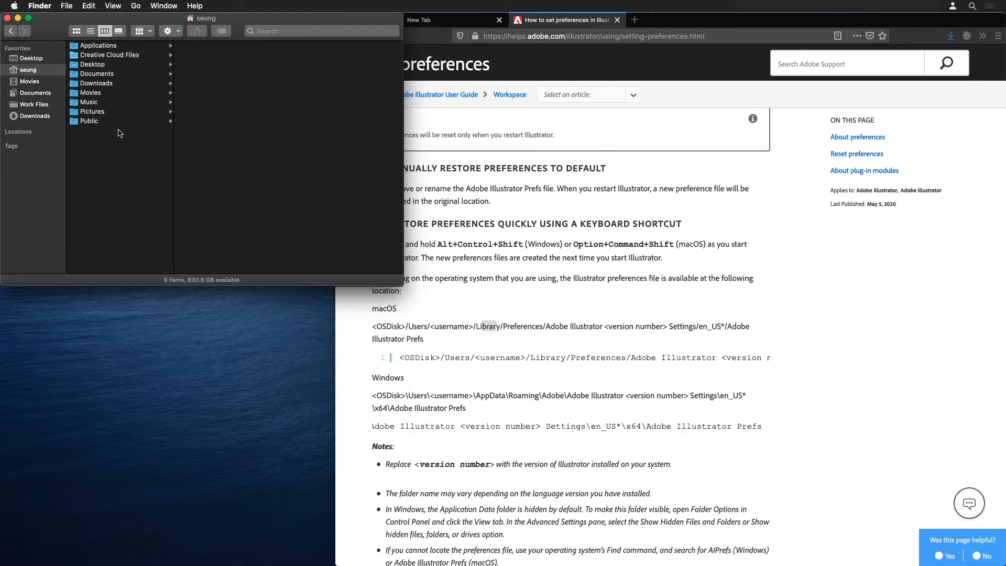
left_click(135, 7)
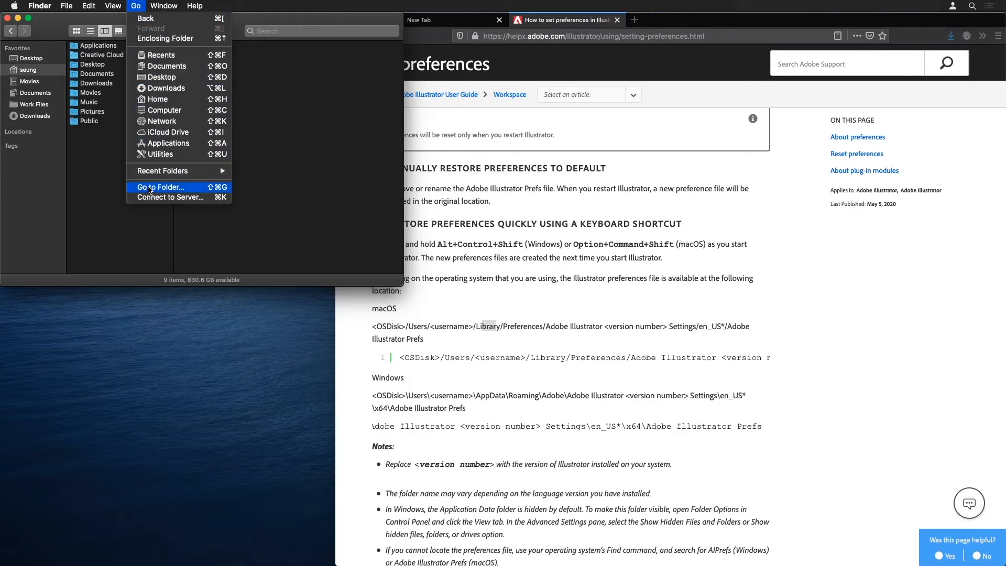
left_click(194, 188)
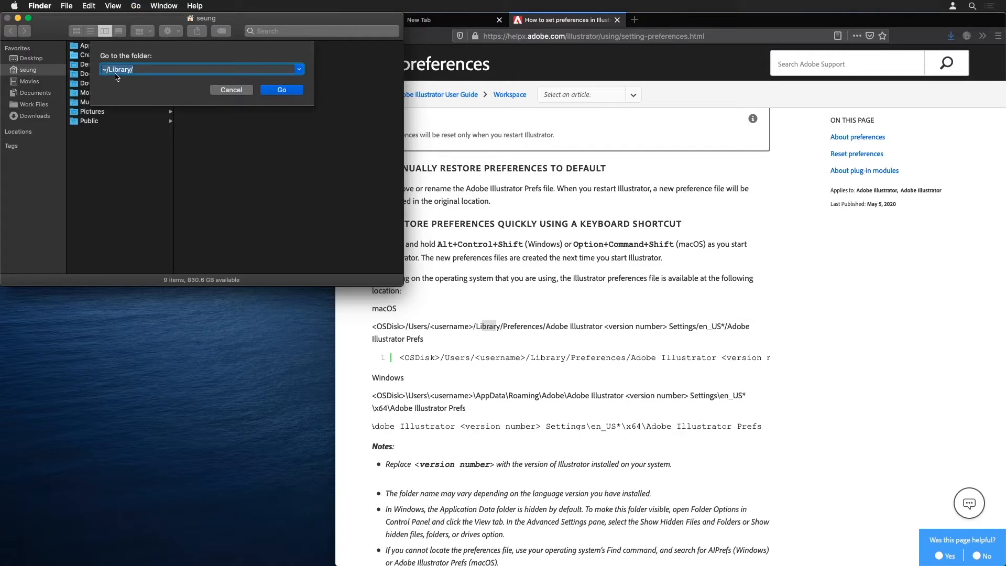
left_click(281, 90)
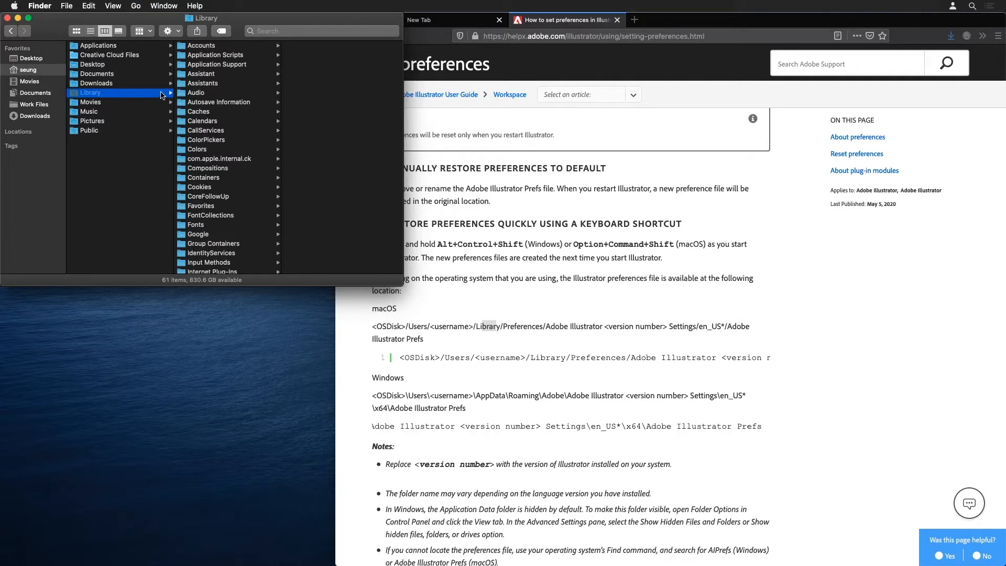
- Open the Preferences folder inside Library to locate the Illustrator preference files
scroll(213, 176, "down", 5)
scroll(225, 192, "down", 5)
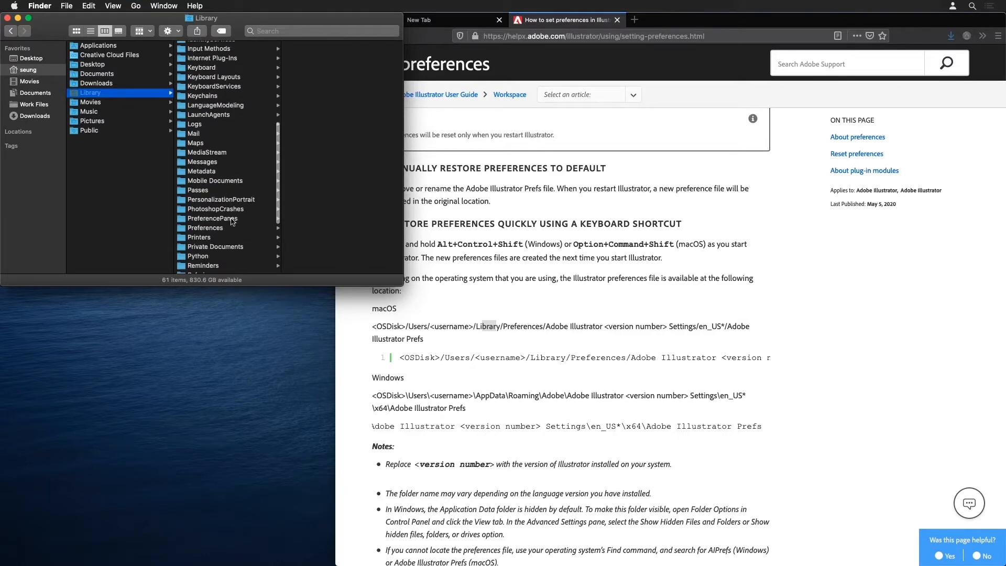
left_click(218, 228)
left_click(310, 65)
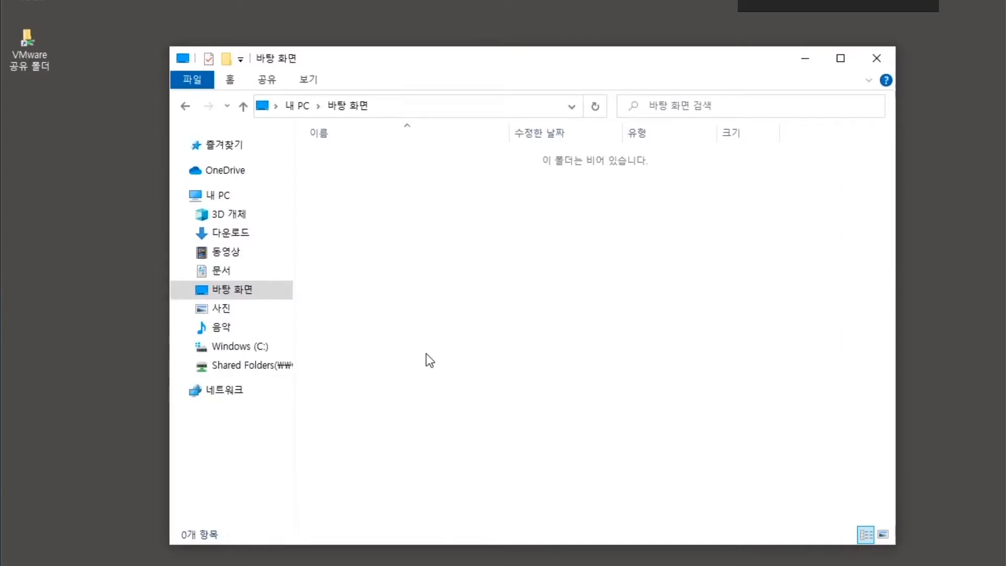
- Switch to Windows File Explorer and open the Admin folder in the Users (사용자) folder of drive C:
left_click(251, 347)
left_click(186, 347)
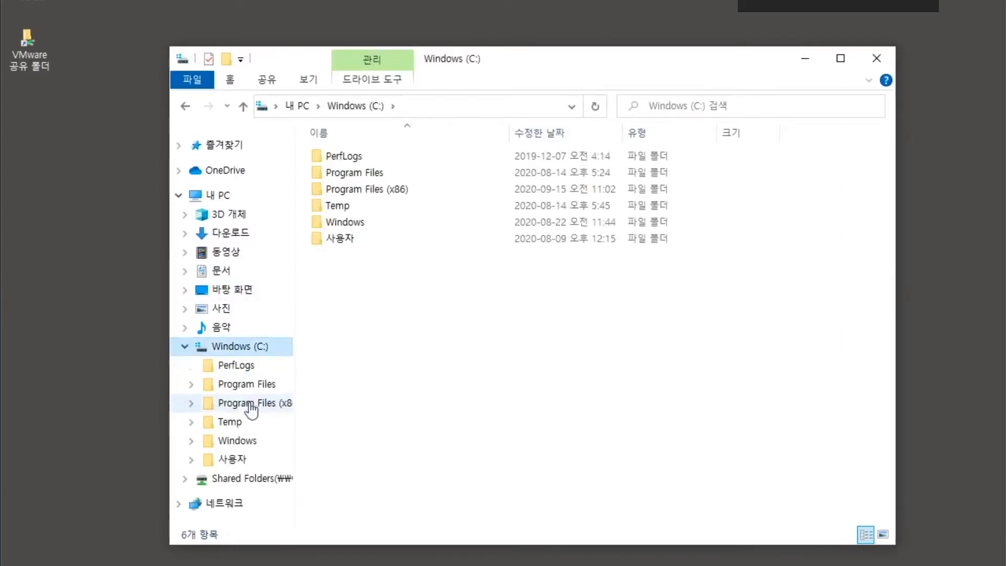
left_click(250, 460)
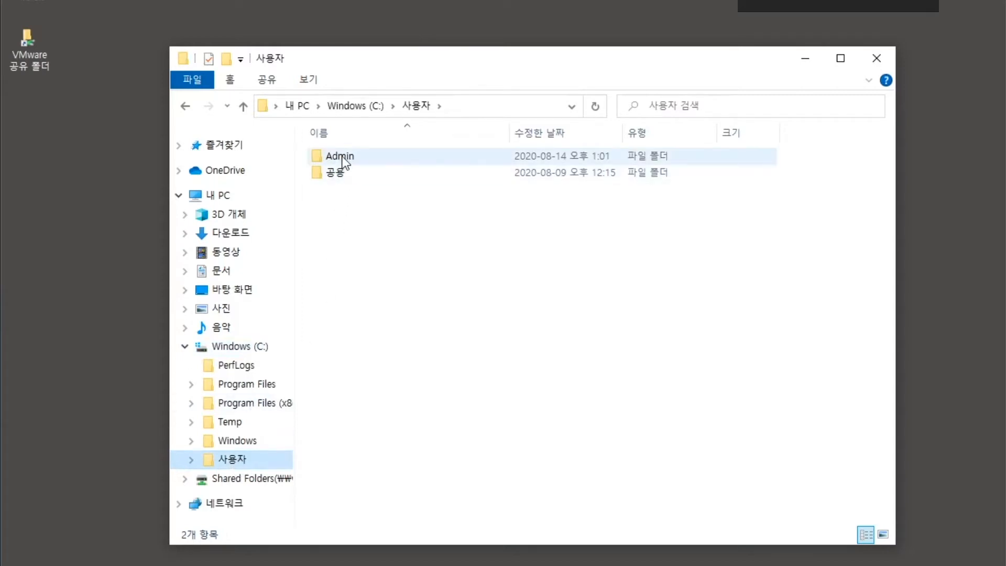
double_click(342, 160)
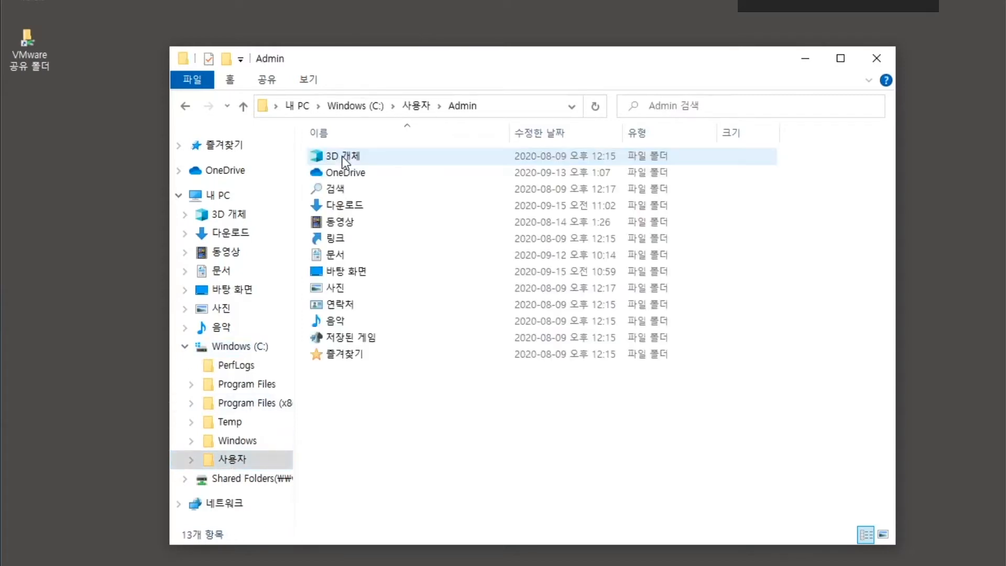
- Go to the hidden folder C:\Users\Admin\appdata and open its Roaming folder
left_click(534, 101)
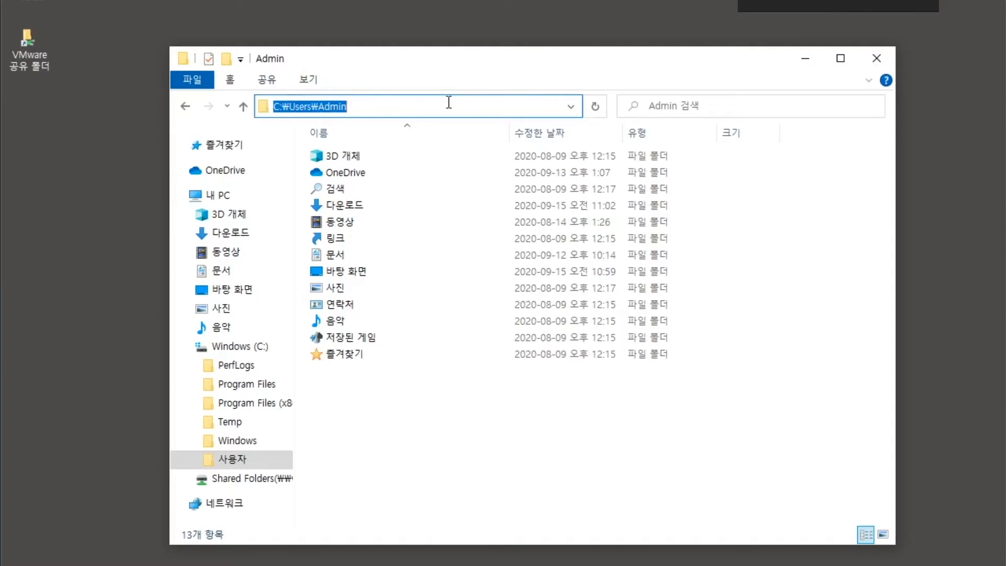
left_click(444, 103)
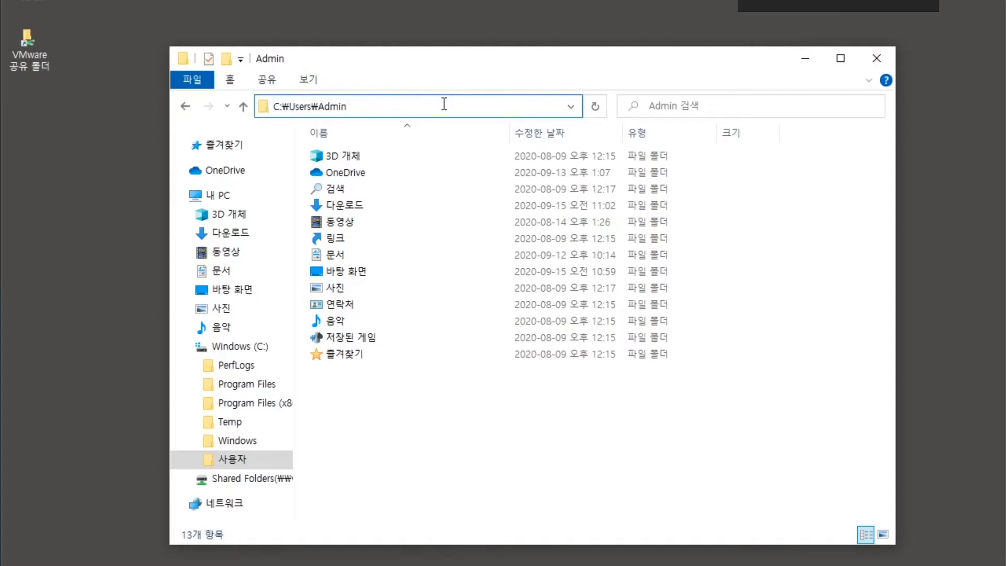
type("\\appdata")
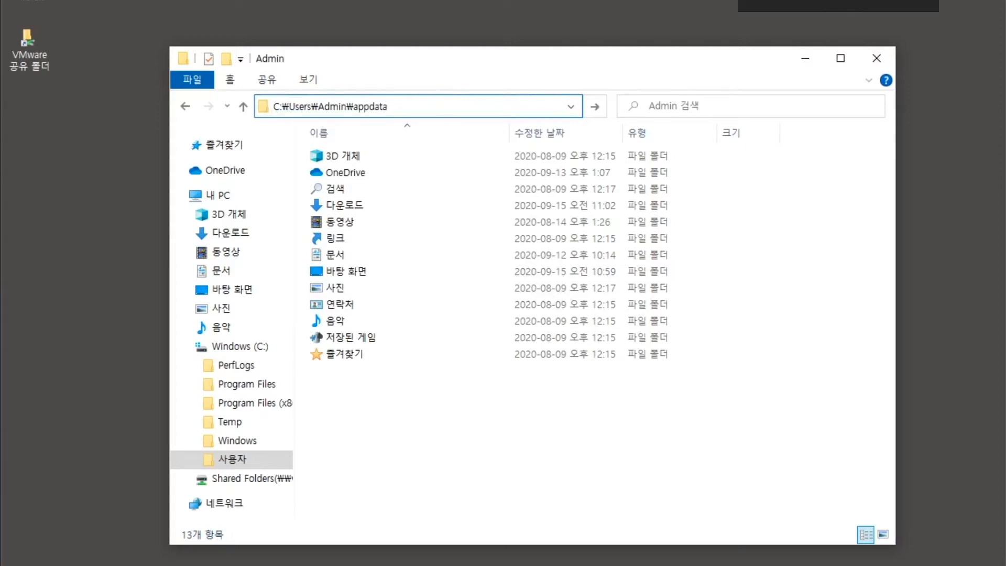
key("Return")
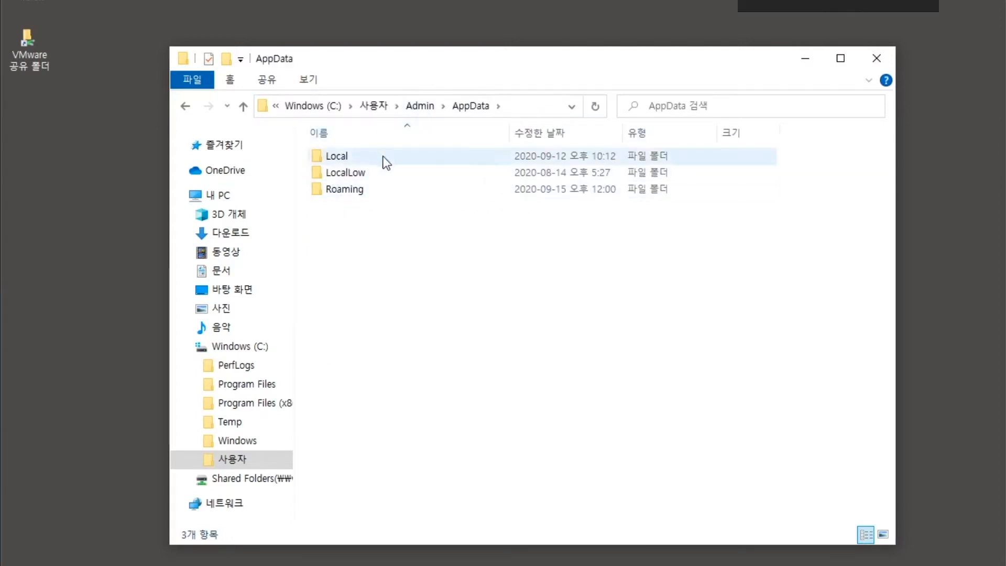
double_click(357, 193)
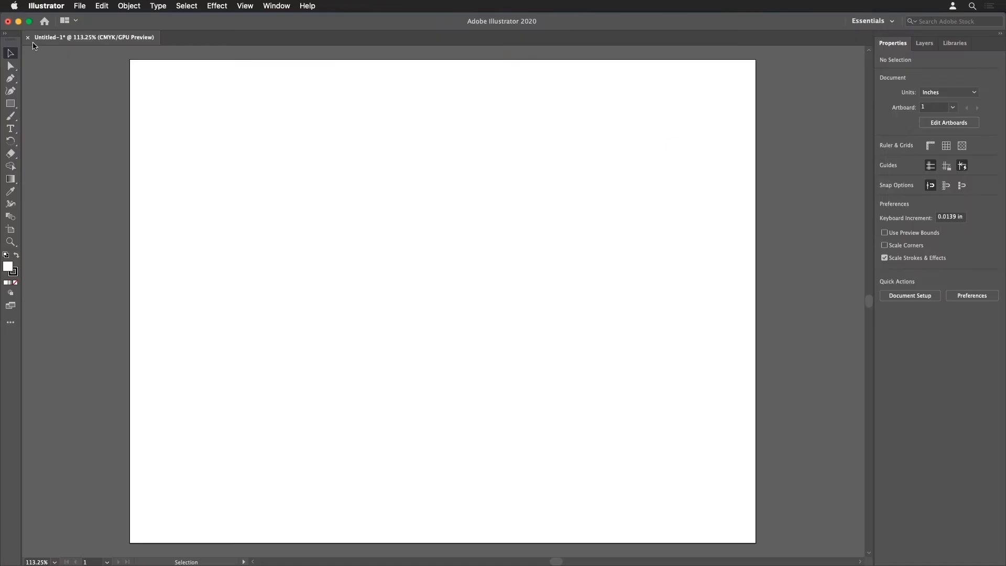
- Switch back to Illustrator, try the Direct Selection, Pen and Anchor Point tools, and return to the Pen tool
left_click(11, 66)
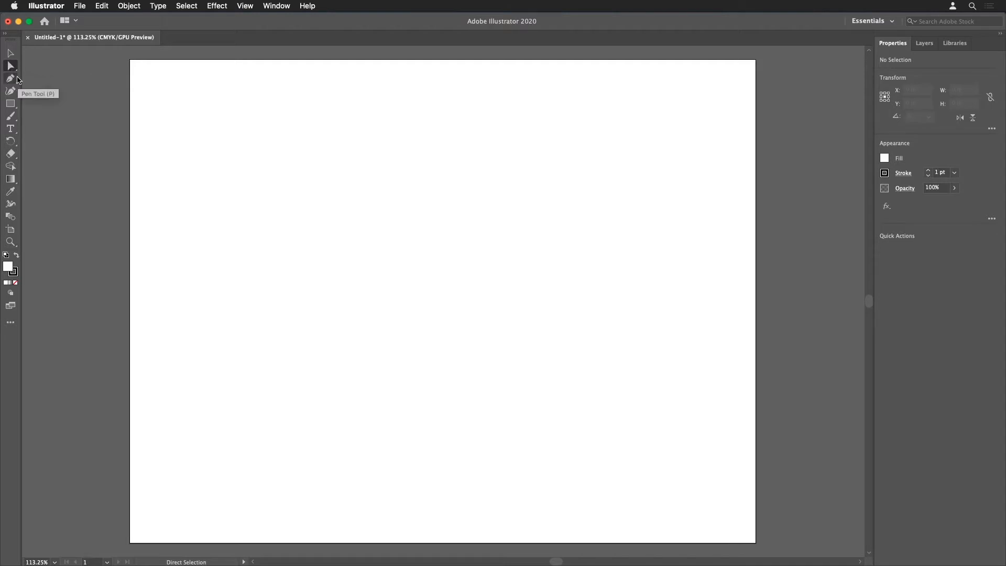
left_click(16, 79)
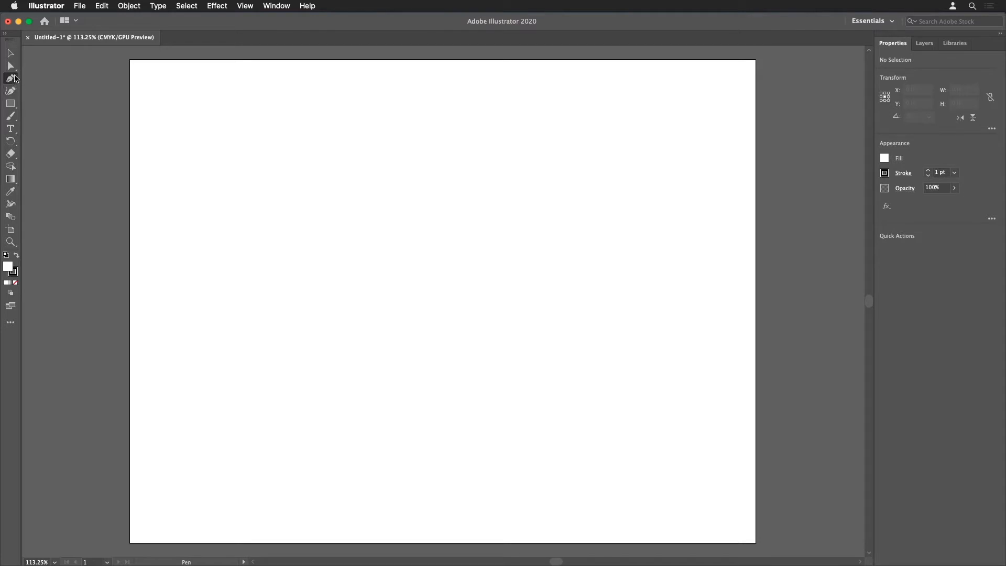
left_click(15, 76)
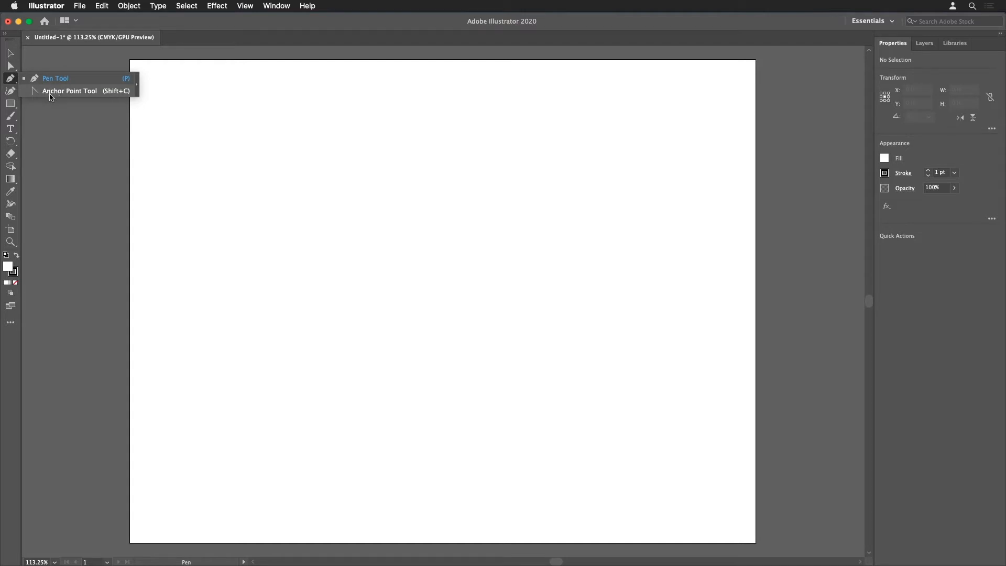
left_click(73, 95)
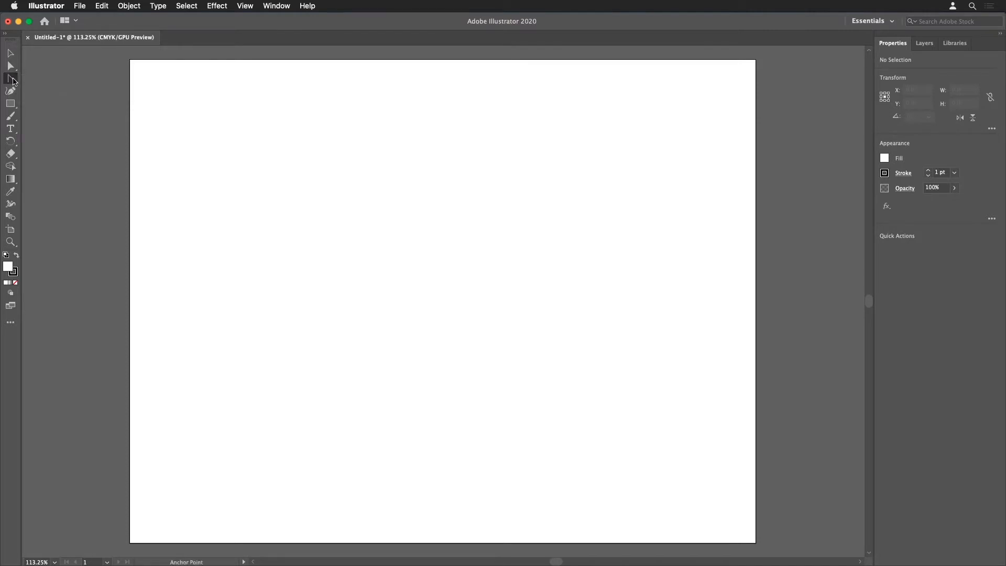
left_click(13, 80)
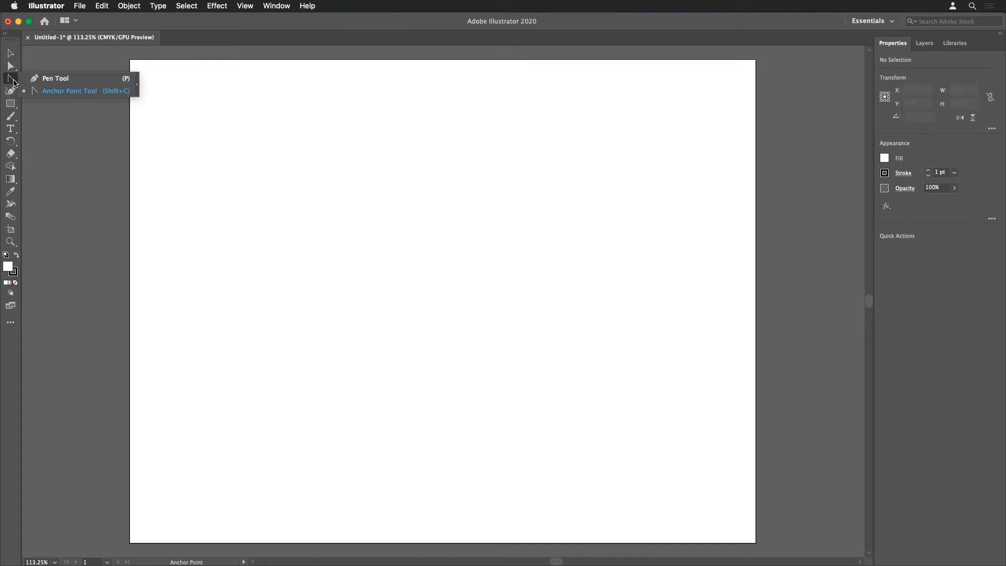
left_click_drag(11, 78, 30, 82)
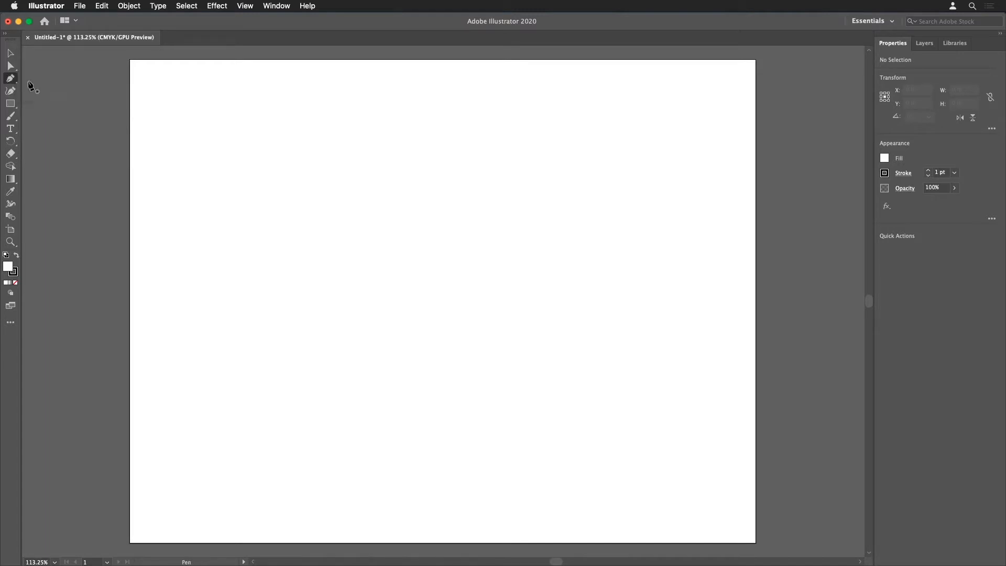
- Look through the shape tools grouped with the Rectangle tool, and activate the Rotate tool
left_click(10, 104)
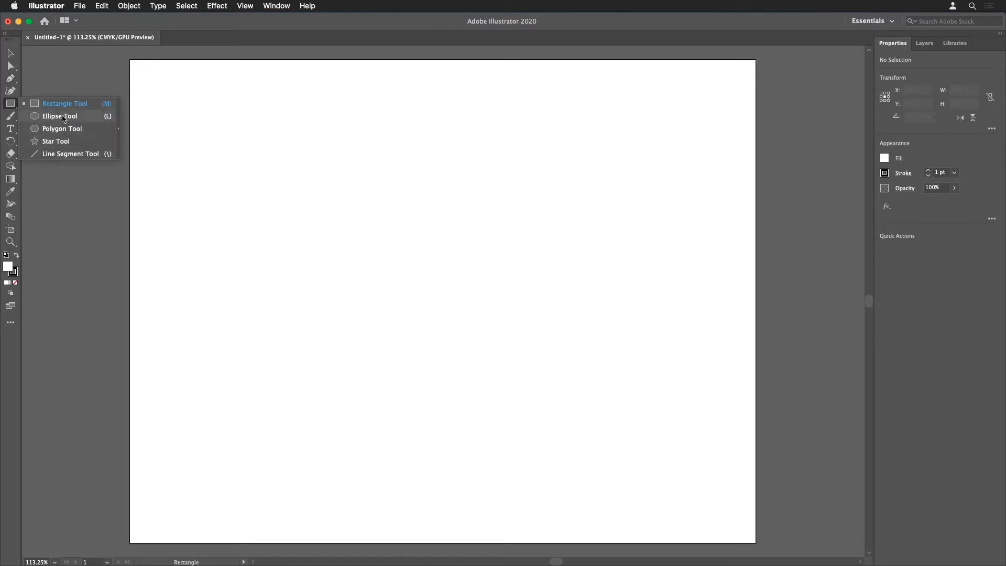
left_click(11, 104)
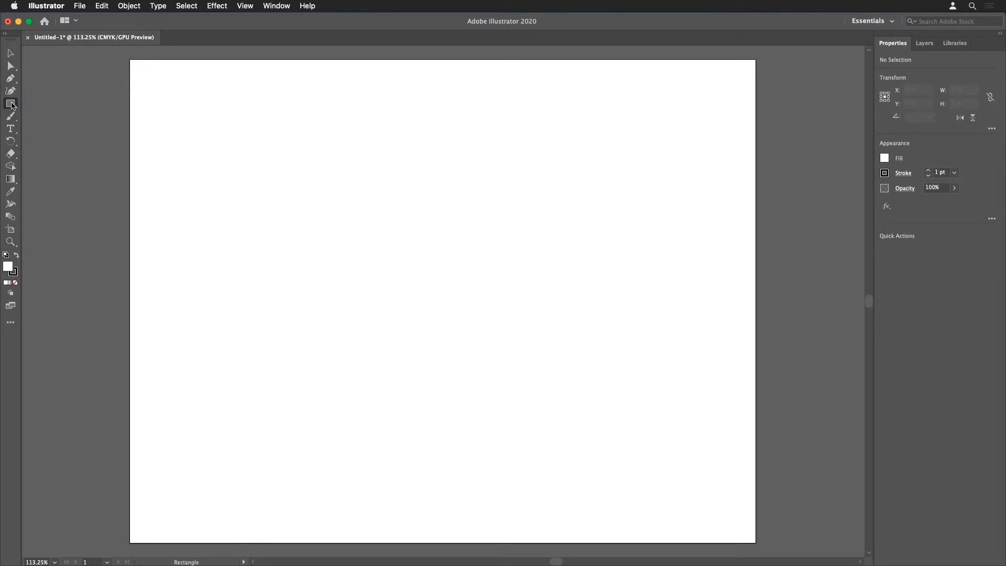
left_click(15, 145)
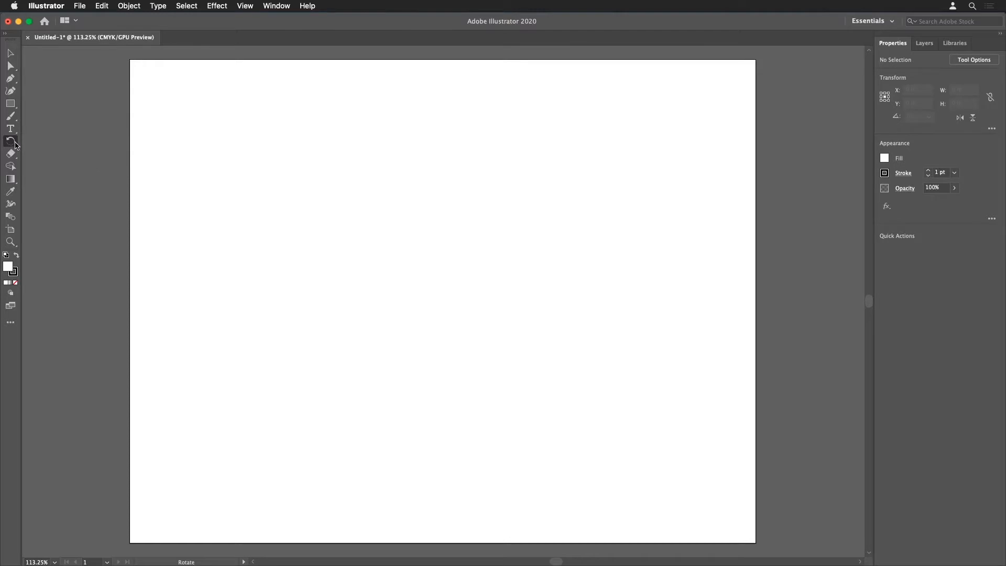
- Try the Eyedropper and Artboard tools, and activate the Zoom tool
left_click(11, 194)
left_click(10, 230)
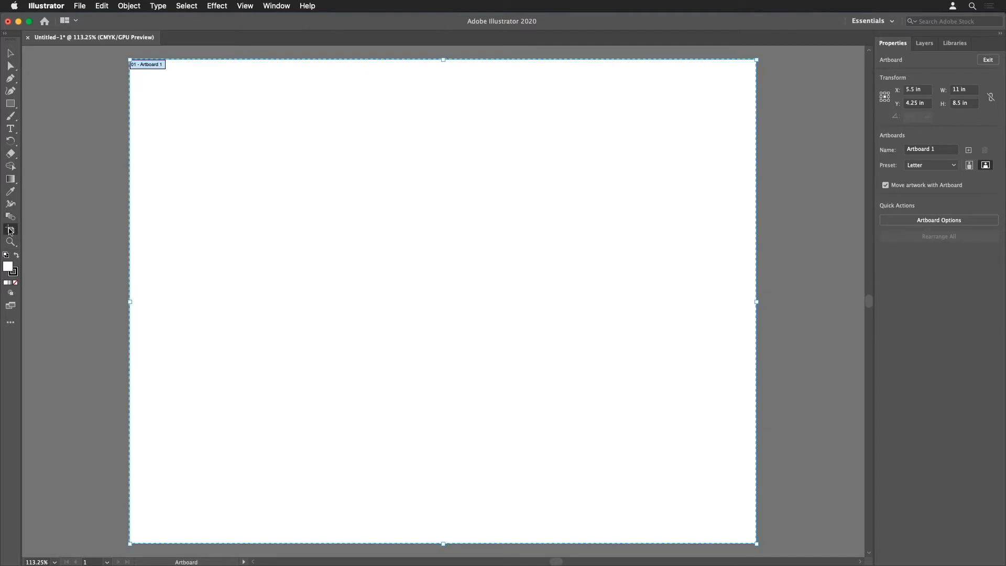
left_click(12, 243)
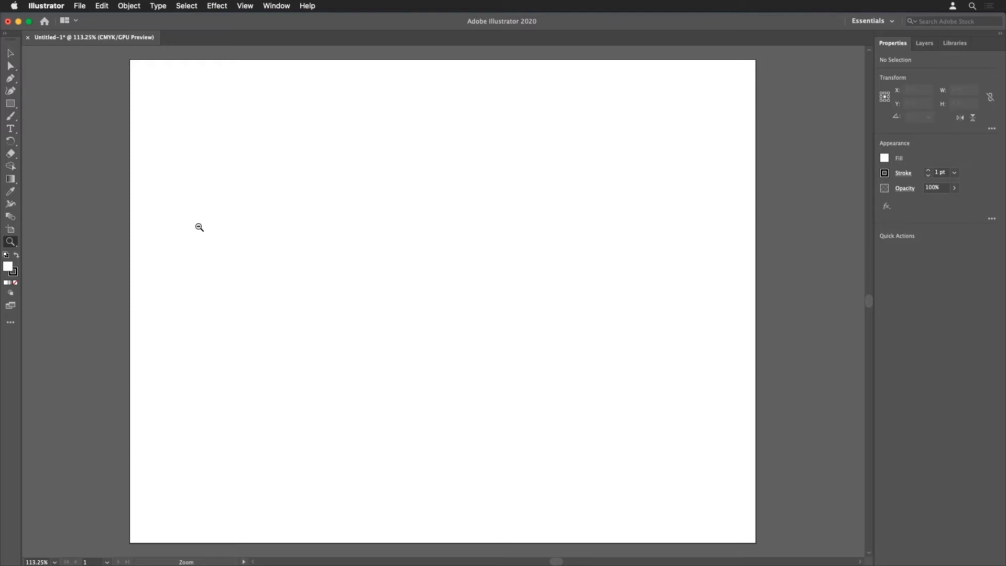
- Activate the Hand tool grouped with the Zoom tool and pan the artboard around
left_click(14, 245)
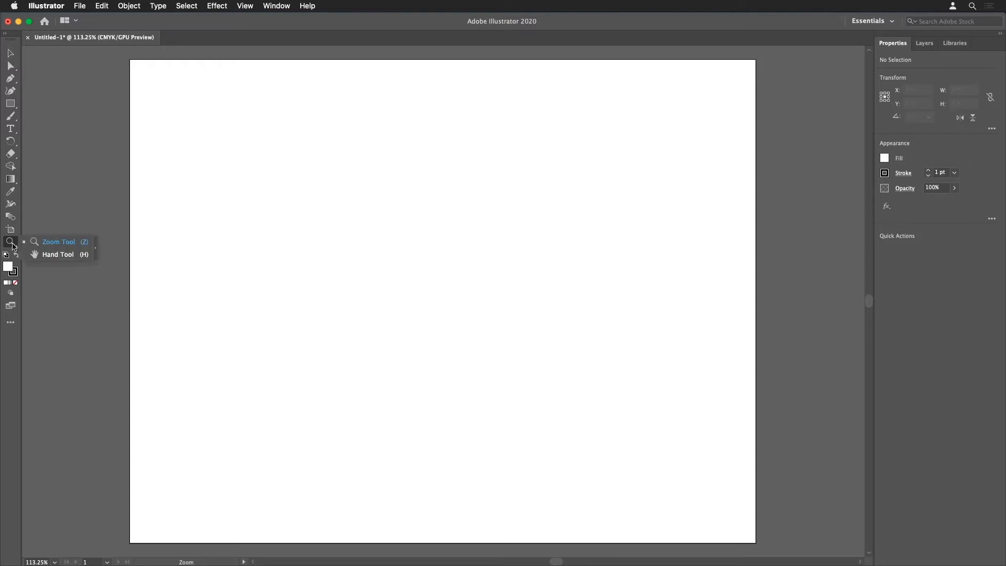
left_click(49, 254)
left_click(9, 243)
left_click(68, 257)
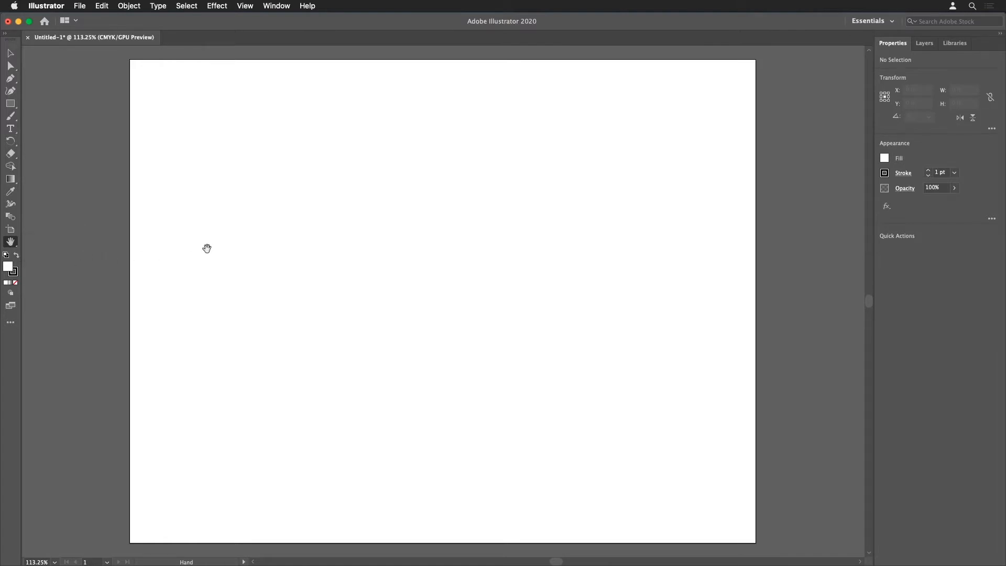
mouse_move(326, 249)
left_mouse_down()
mouse_move(316, 242)
mouse_move(326, 229)
mouse_move(269, 229)
mouse_move(323, 248)
mouse_move(330, 283)
mouse_move(304, 260)
mouse_move(319, 243)
left_mouse_up()
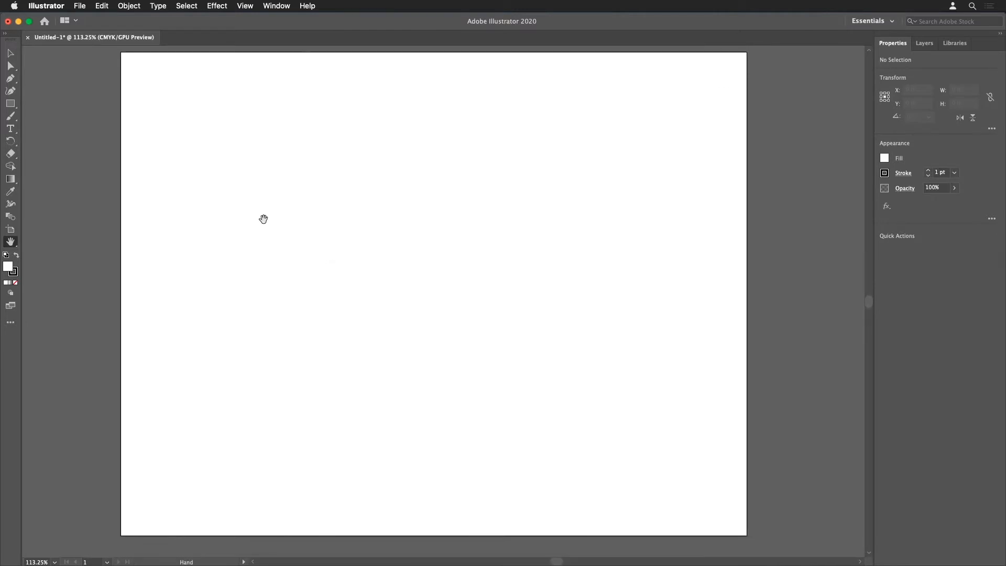
mouse_move(334, 285)
left_mouse_down()
mouse_move(350, 290)
mouse_move(335, 293)
left_mouse_up()
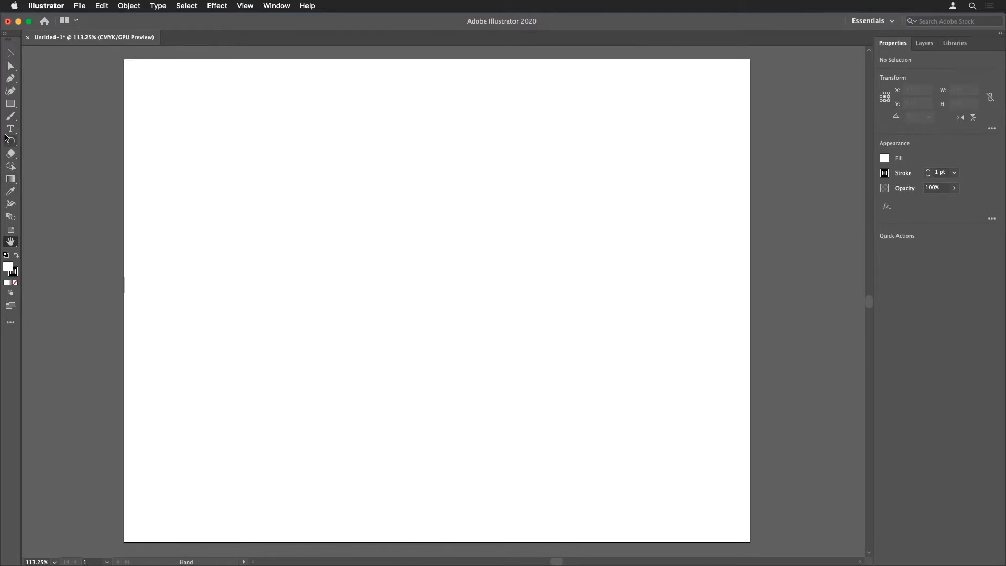
- Return to the Selection tool and try temporary access to the Hand, Zoom In and Zoom Out tools
left_click(10, 53)
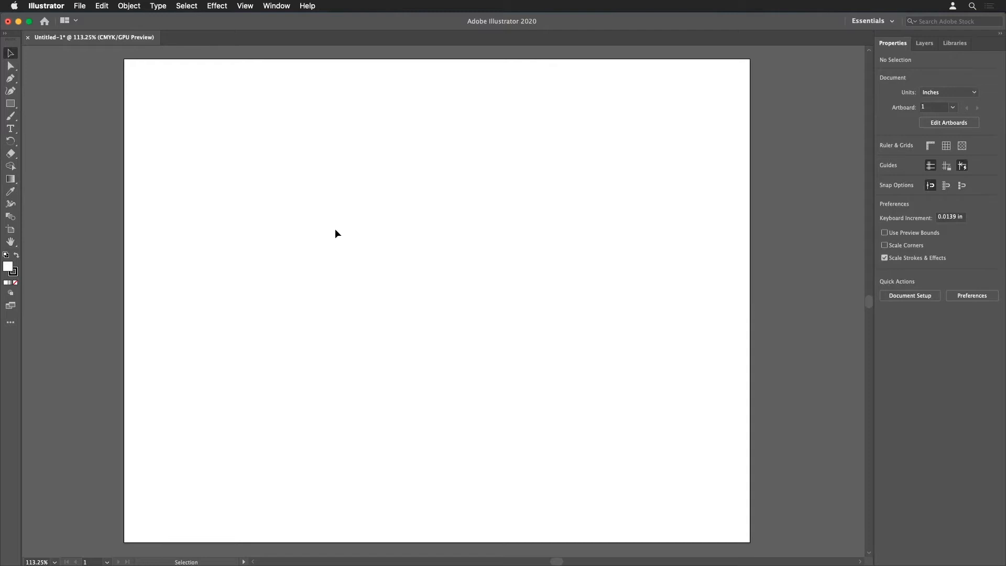
key("space")
left_click_drag(344, 240, 335, 231)
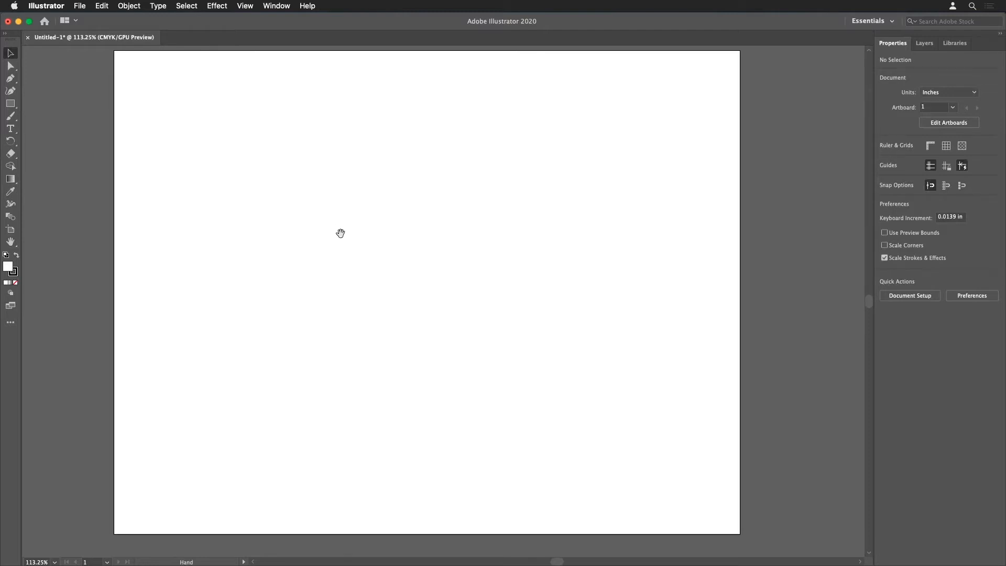
key("space")
key("super+space")
key("alt+super+space")
- Draw a square about 2.04 in wide in the upper-left part of the artboard, and open the Color panel
key("m")
left_click_drag(223, 138, 339, 254)
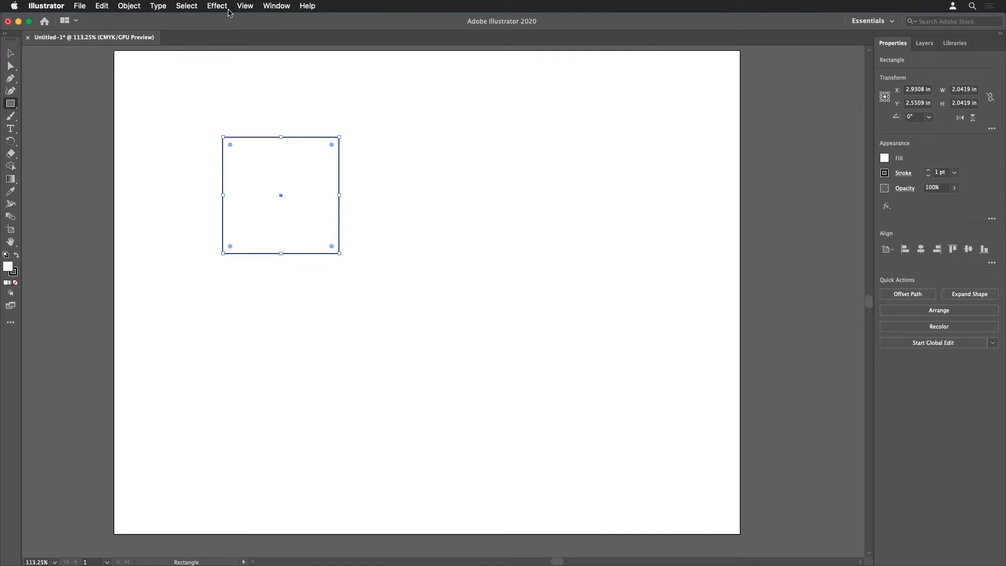
left_click(244, 6)
mouse_move(265, 7)
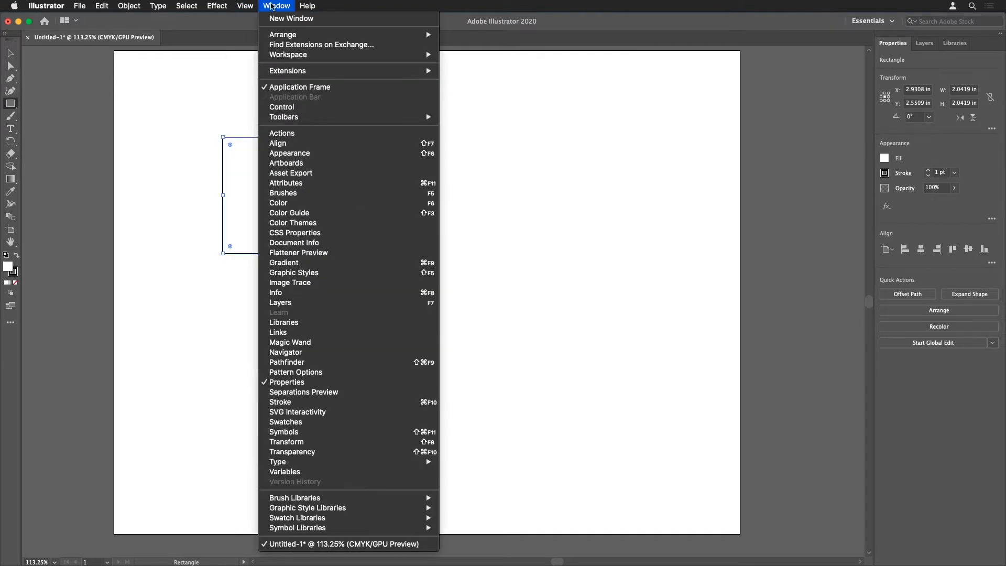
left_click(313, 202)
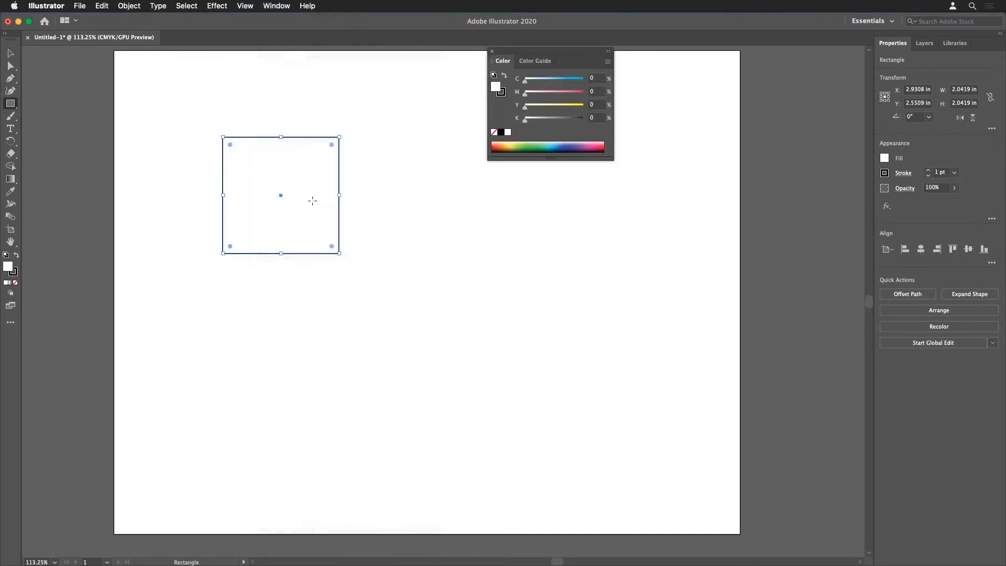
- Swap the square's fill and stroke colors back and forth, ending on white fill and black stroke
left_click(505, 77)
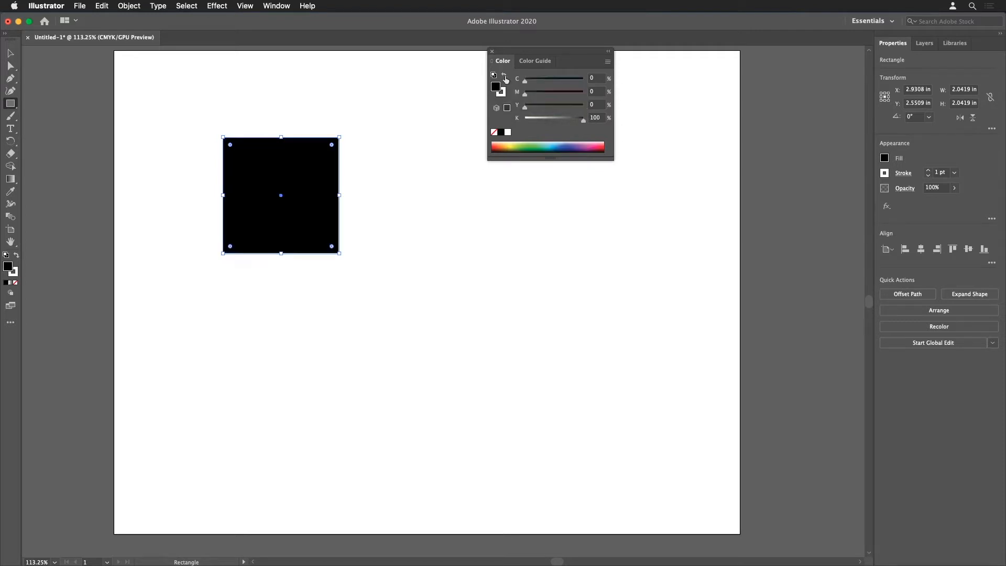
left_click(505, 78)
left_click(505, 78)
left_click(505, 77)
- Make the square's stroke red by sampling the color spectrum at about M 99.61%, Y 87.45%
left_click(502, 93)
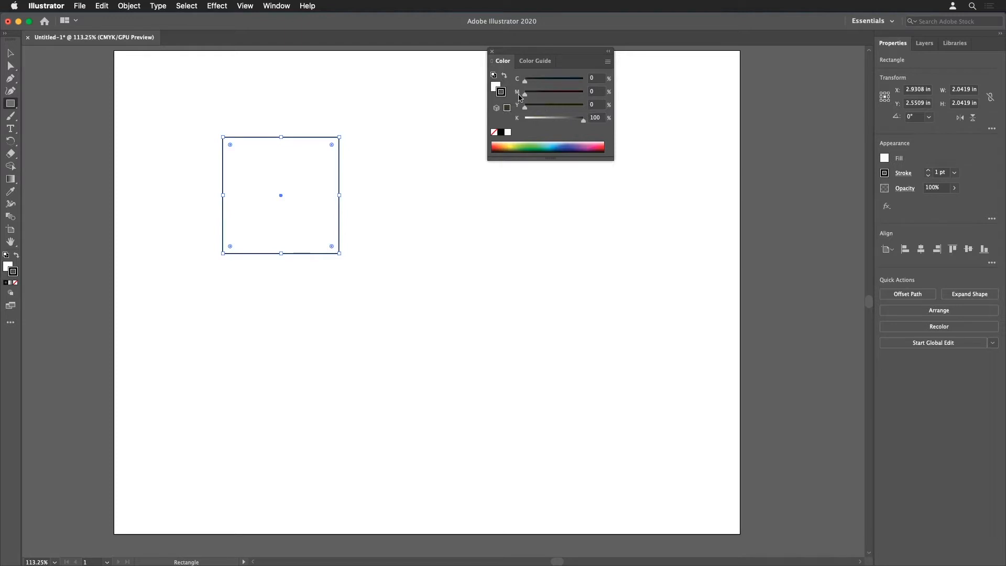
left_click_drag(524, 94, 600, 96)
left_click(604, 142)
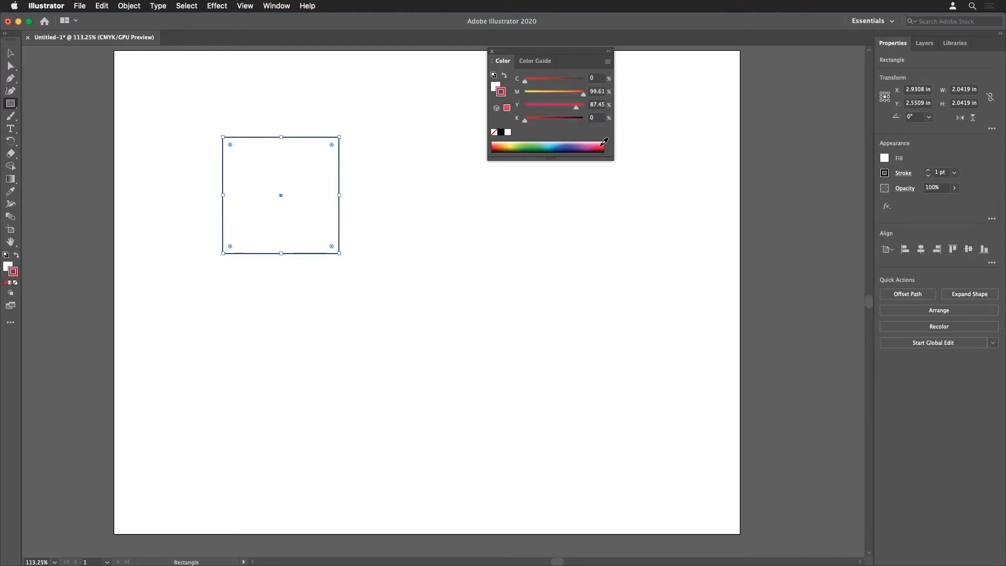
- Give the square a light orange fill of C 0%, M 24%, Y 54%, K 0%
left_click(496, 88)
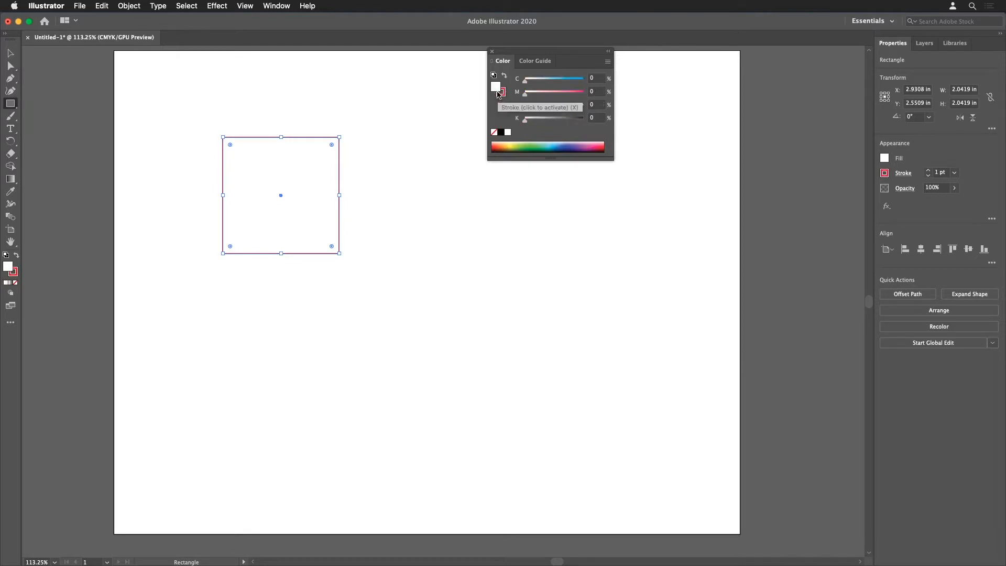
mouse_move(544, 107)
left_mouse_down()
mouse_move(567, 110)
mouse_move(548, 108)
left_mouse_up()
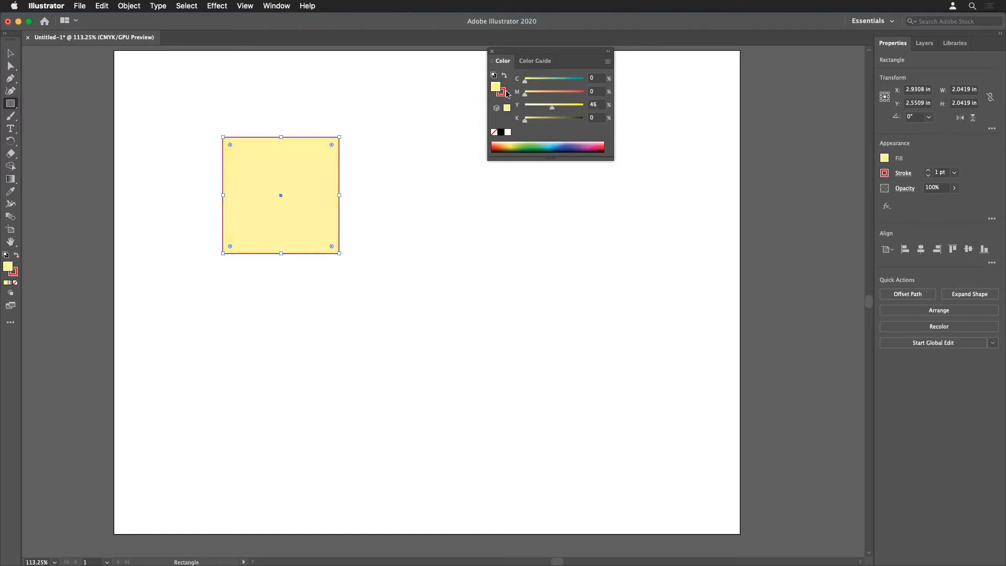
left_click_drag(552, 107, 557, 107)
left_click(538, 92)
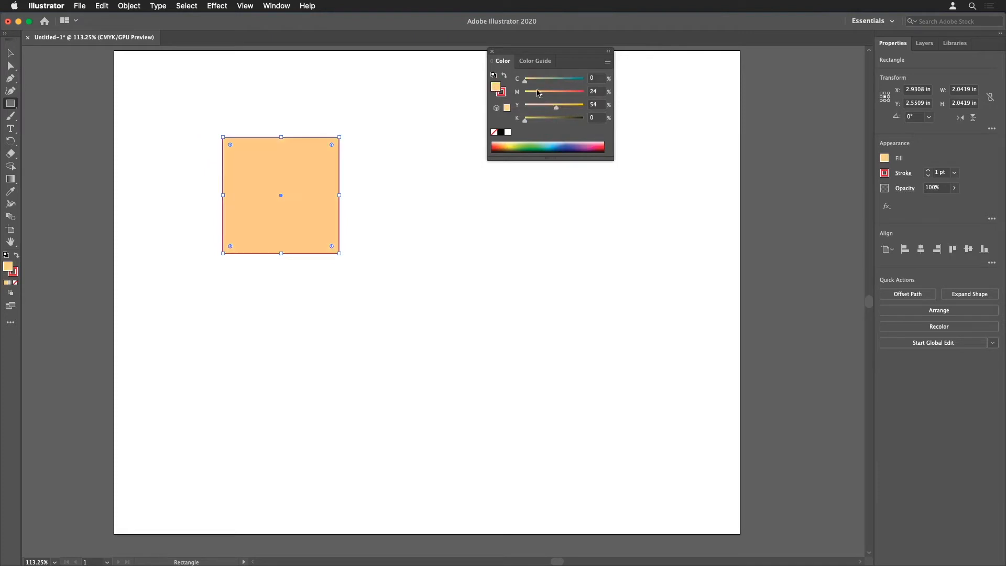
- Hide and restore the Color panel's options, and look over its available color modes
left_click(607, 63)
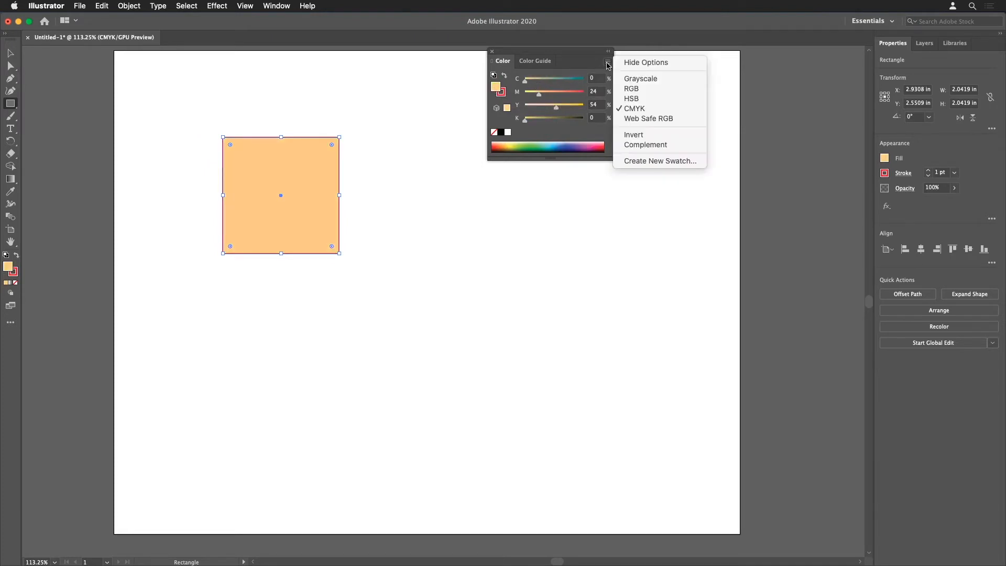
left_click(634, 63)
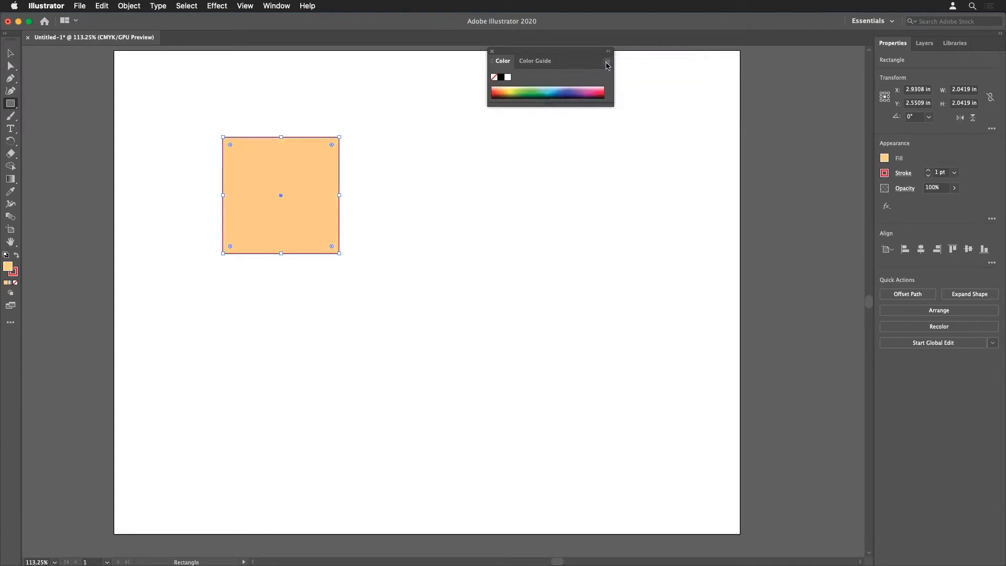
left_click(607, 62)
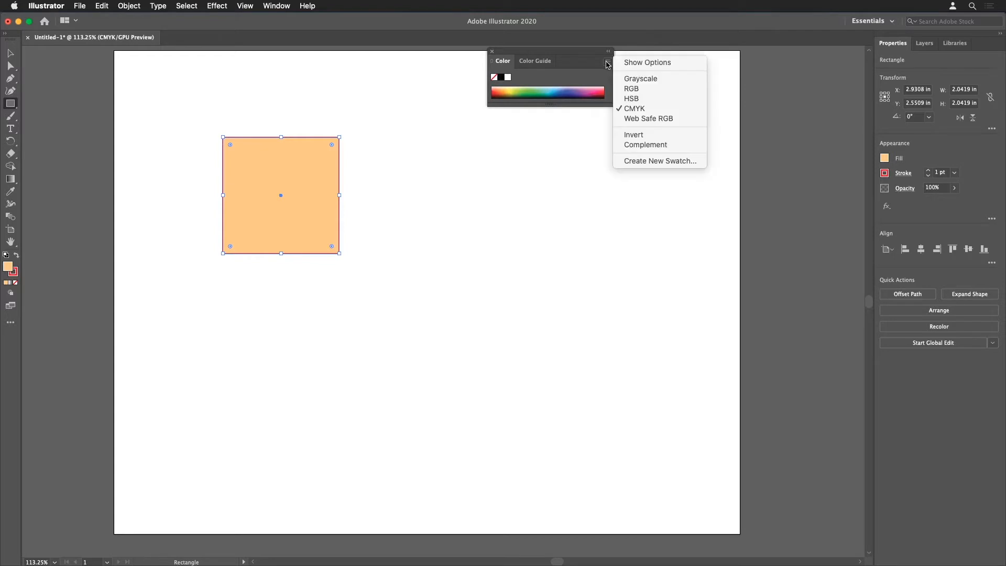
left_click(633, 64)
left_click(608, 63)
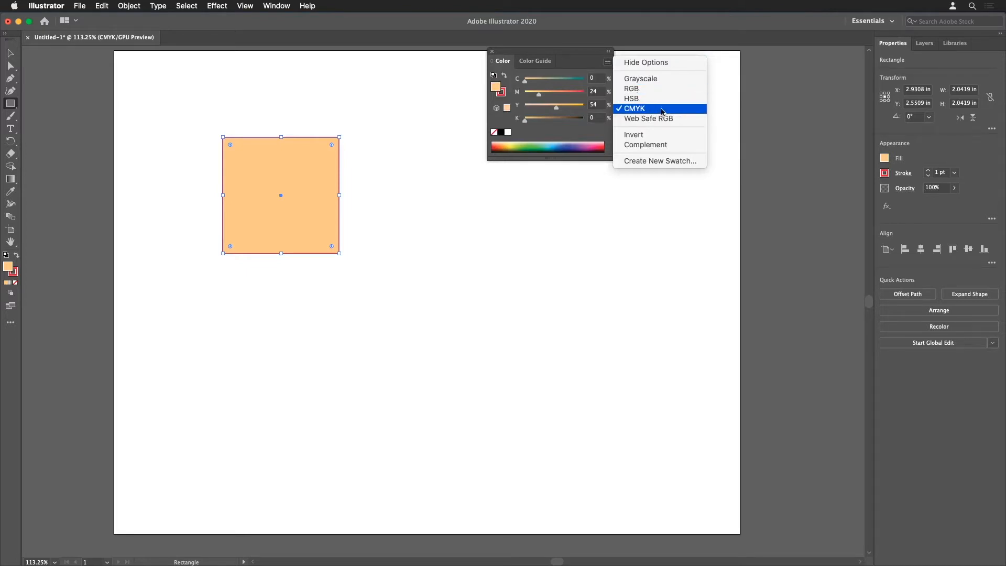
left_click(588, 61)
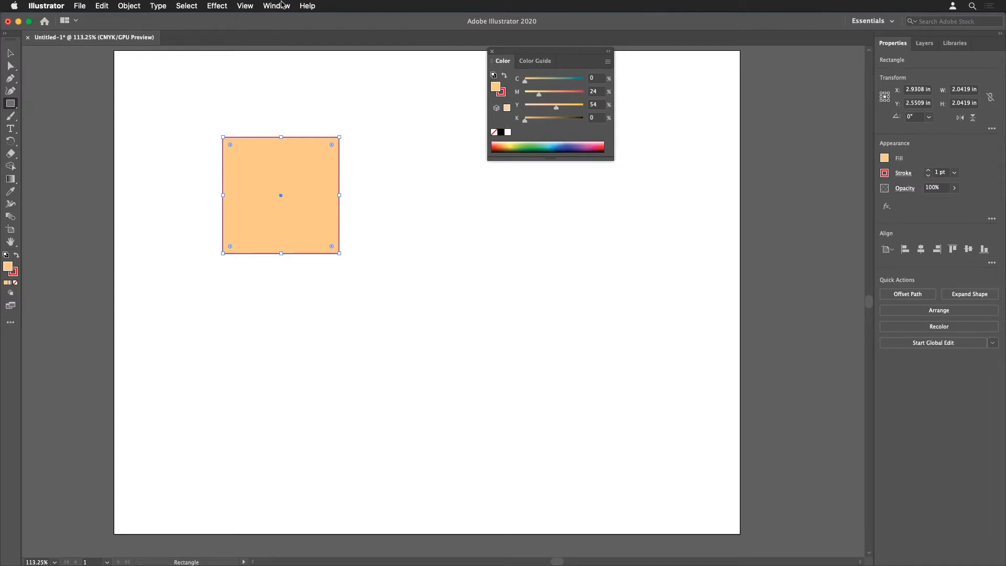
- Open the Stroke panel with all its options and set the square's stroke weight to 4 pt
left_click(282, 5)
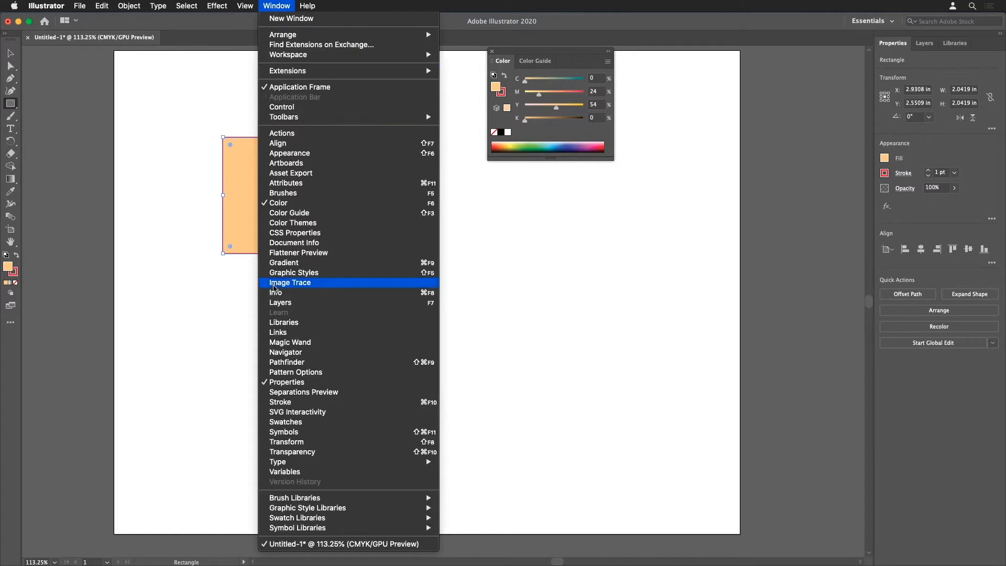
left_click(297, 405)
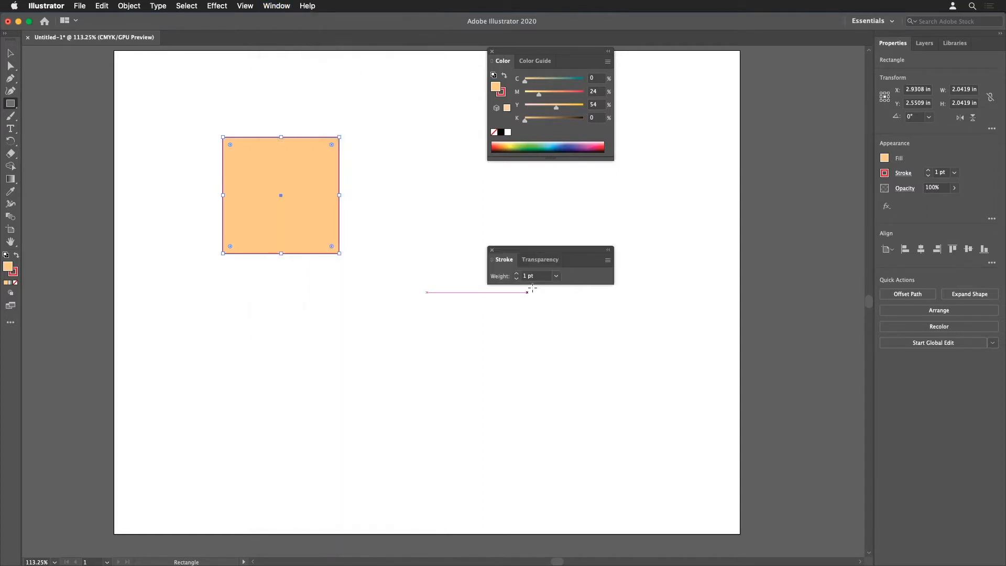
left_click(608, 260)
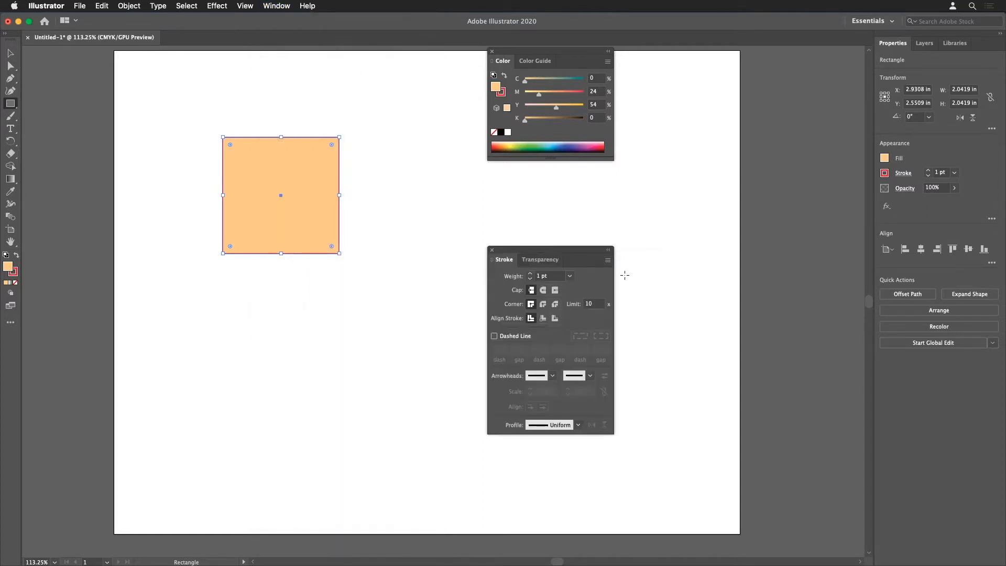
left_click(570, 276)
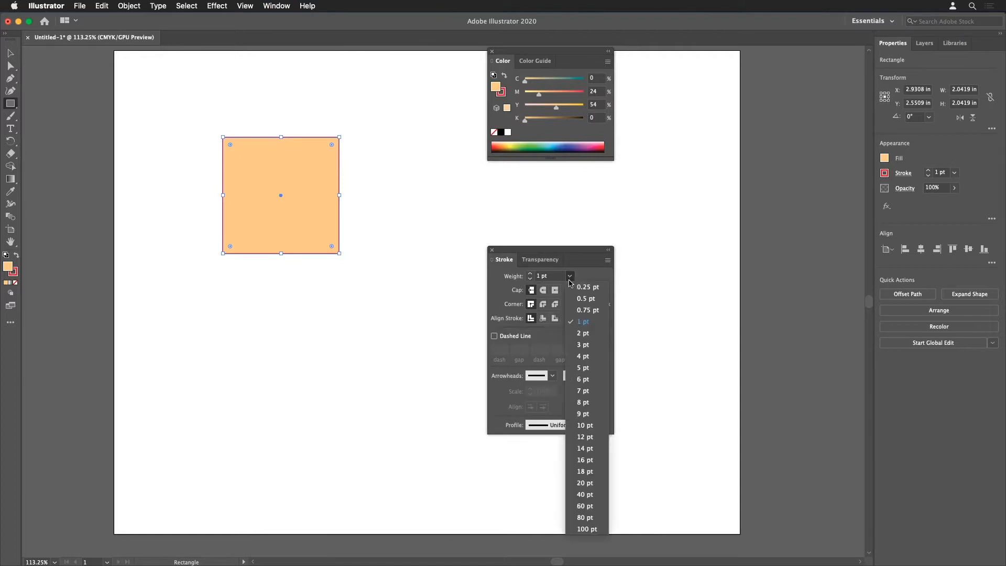
left_click(585, 362)
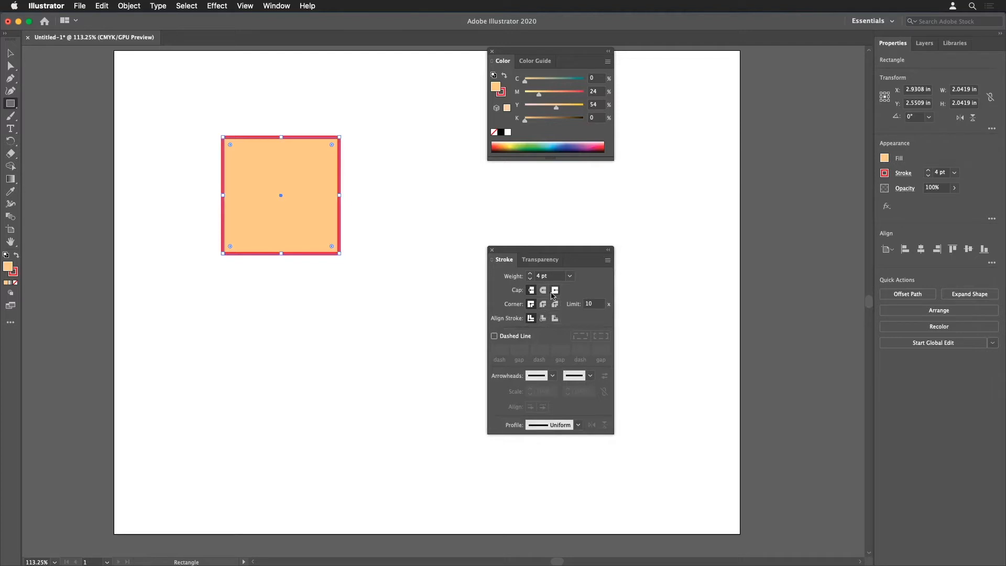
- Try the Dashed Line option and turn it off, and move the Stroke and Color panels farther away from the square
left_click(495, 337)
left_click(495, 336)
left_click_drag(574, 254, 686, 248)
mouse_move(553, 55)
left_mouse_down()
mouse_move(666, 105)
mouse_move(658, 114)
left_mouse_up()
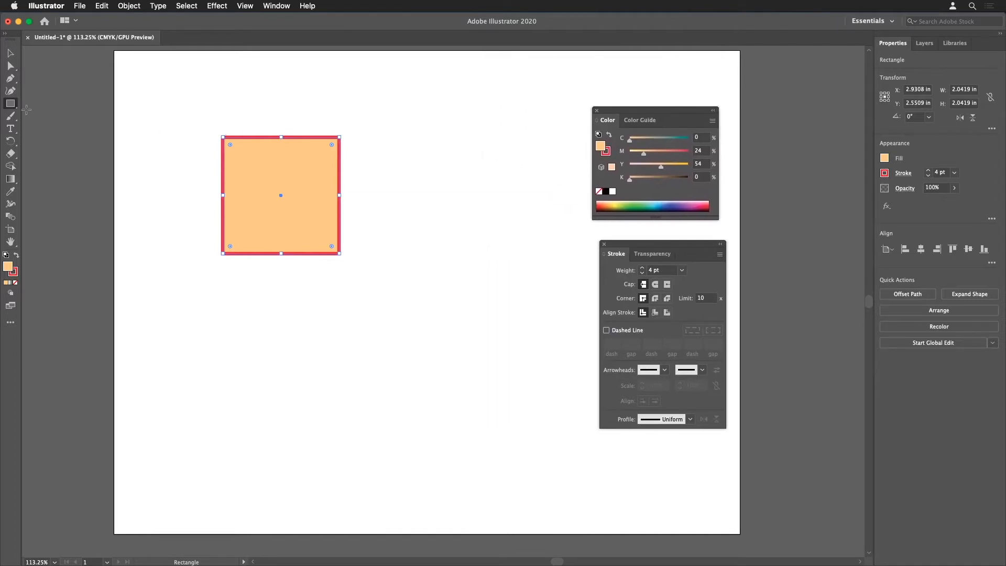
- Try enlarging the square by its lower-right corner to about 3.15 × 2.89 in with the Selection tool, and restore its size
left_click(8, 54)
left_click_drag(339, 255, 404, 302)
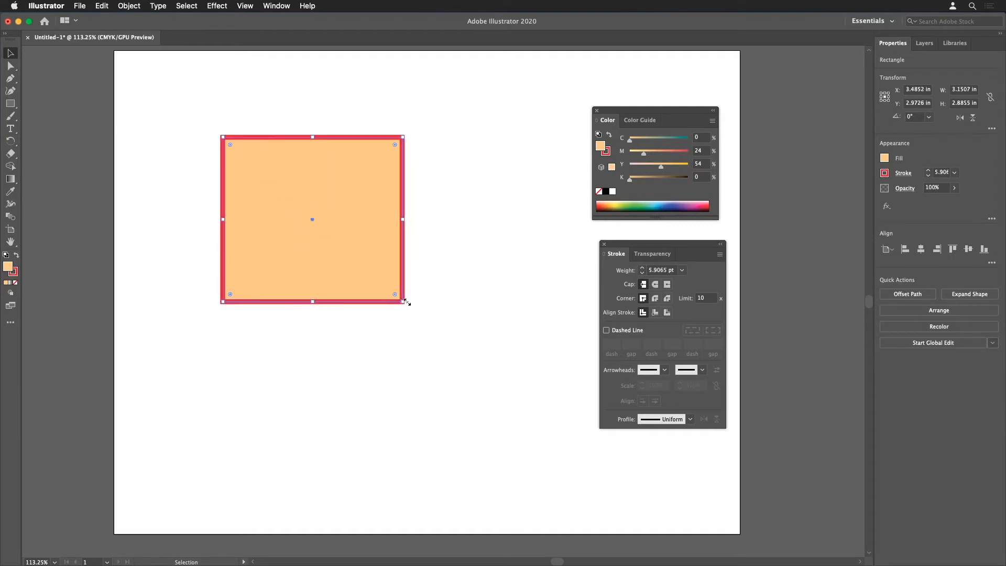
key("a")
key("v")
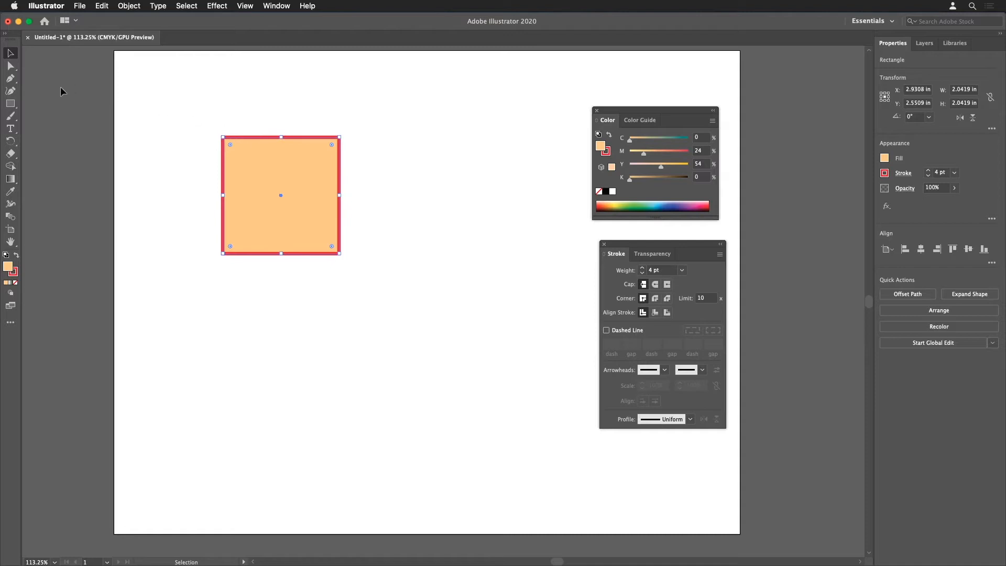
- Practice deselecting and selecting the whole square, switching between the Selection and Direct Selection tools
left_click(217, 128)
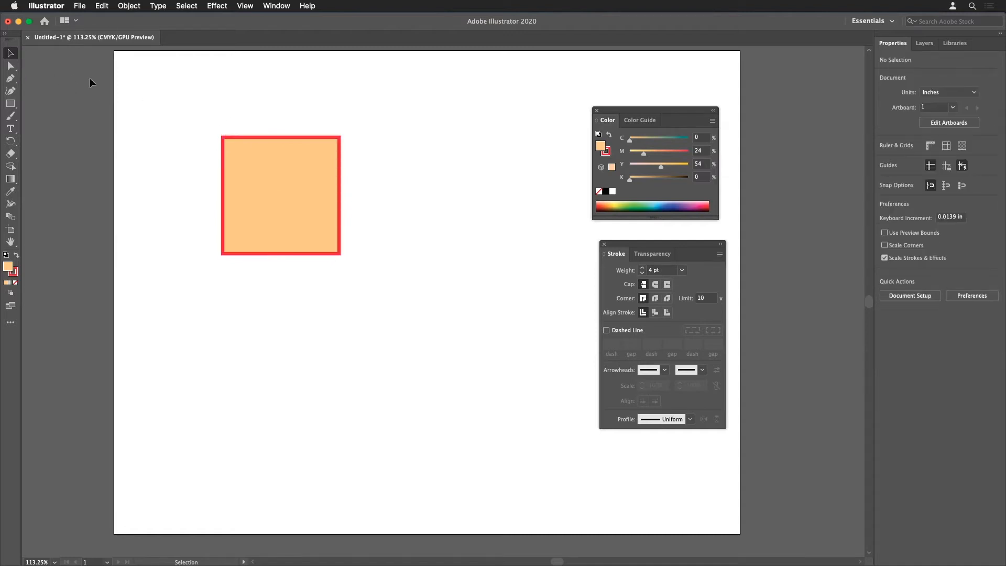
left_click(231, 139)
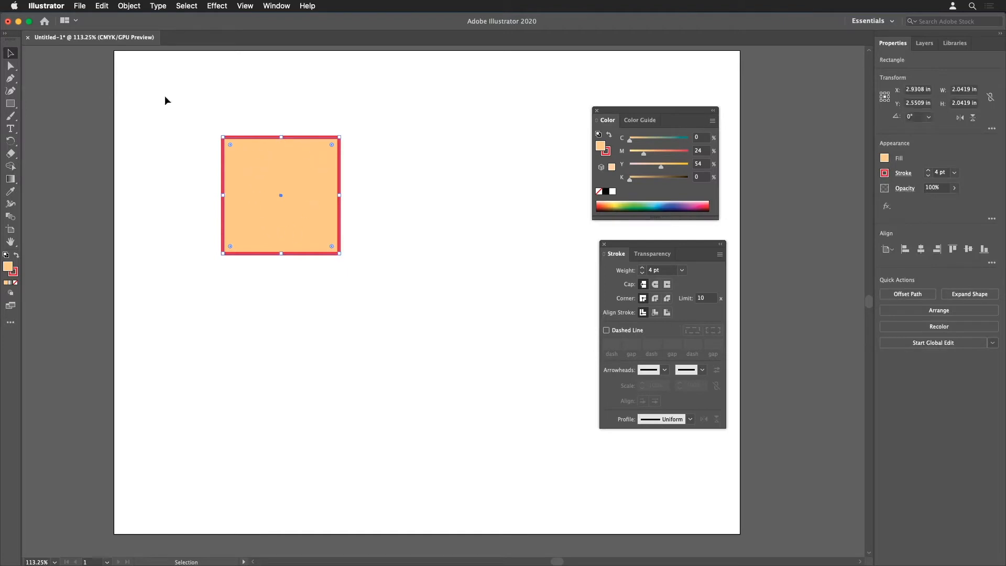
left_click(11, 65)
left_click(206, 113)
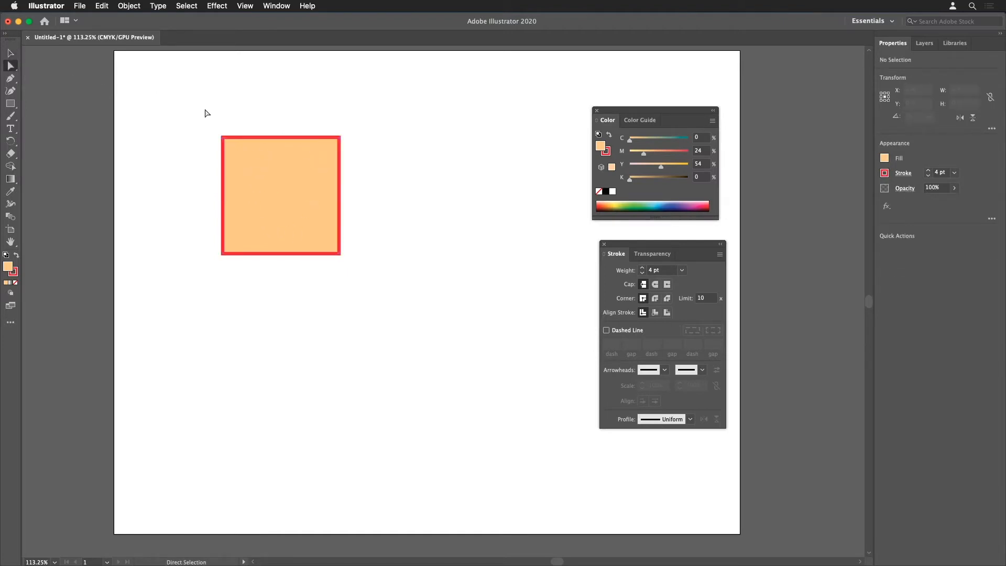
left_click(11, 53)
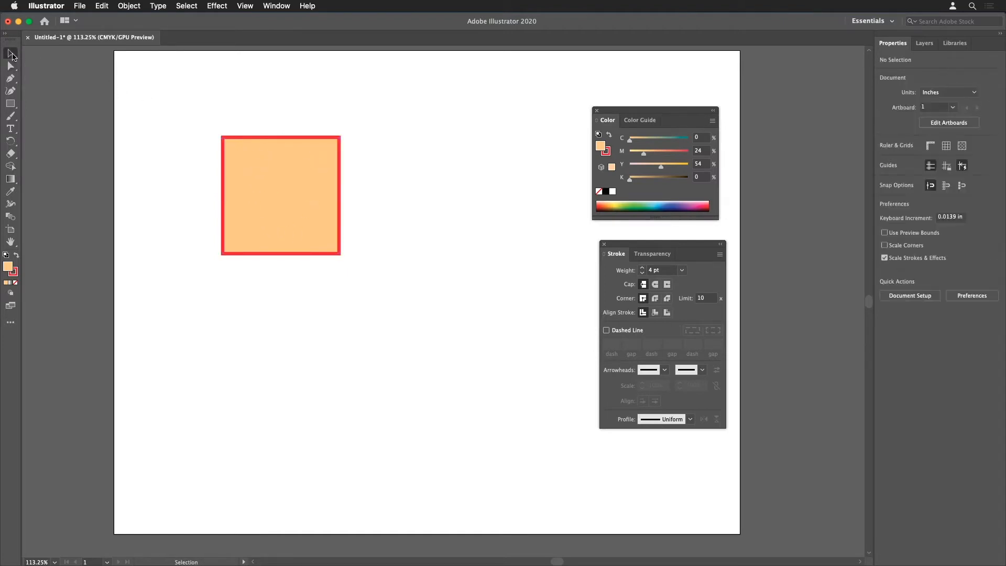
left_click(230, 159)
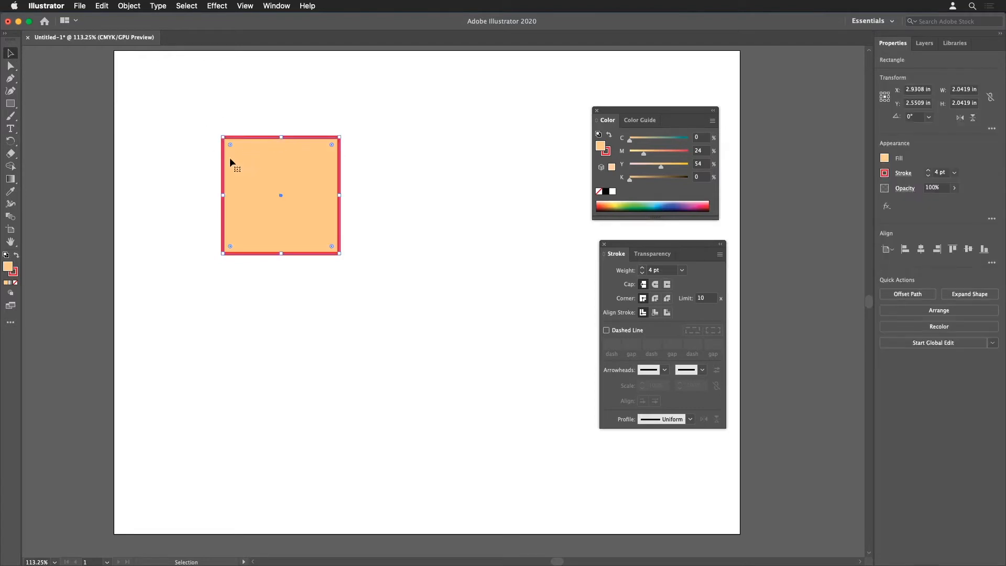
- Select only the square's upper-left anchor point with the Direct Selection tool and zoom in on it
left_click(11, 65)
left_click_drag(200, 120, 231, 153)
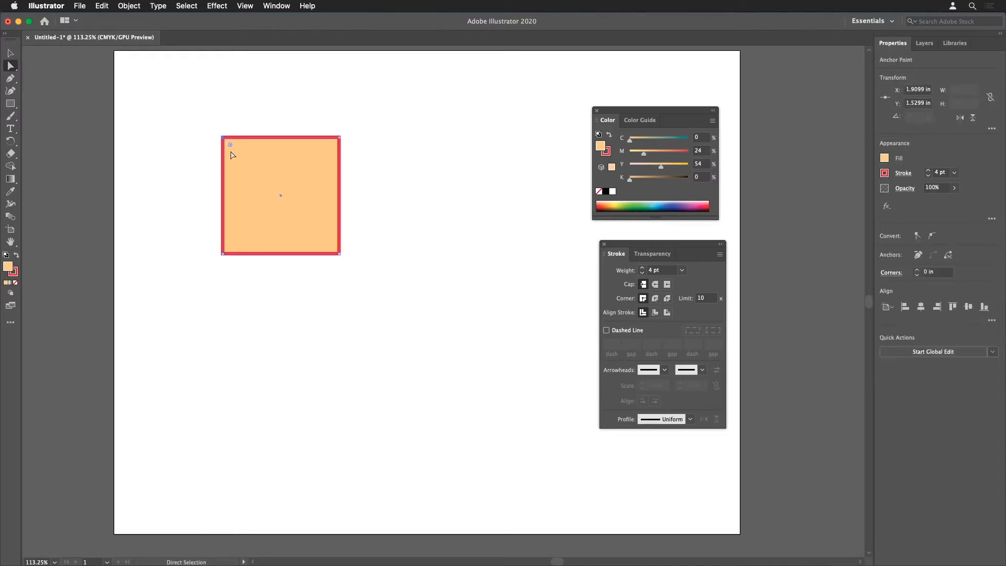
key("super+space")
left_click_drag(206, 117, 287, 190)
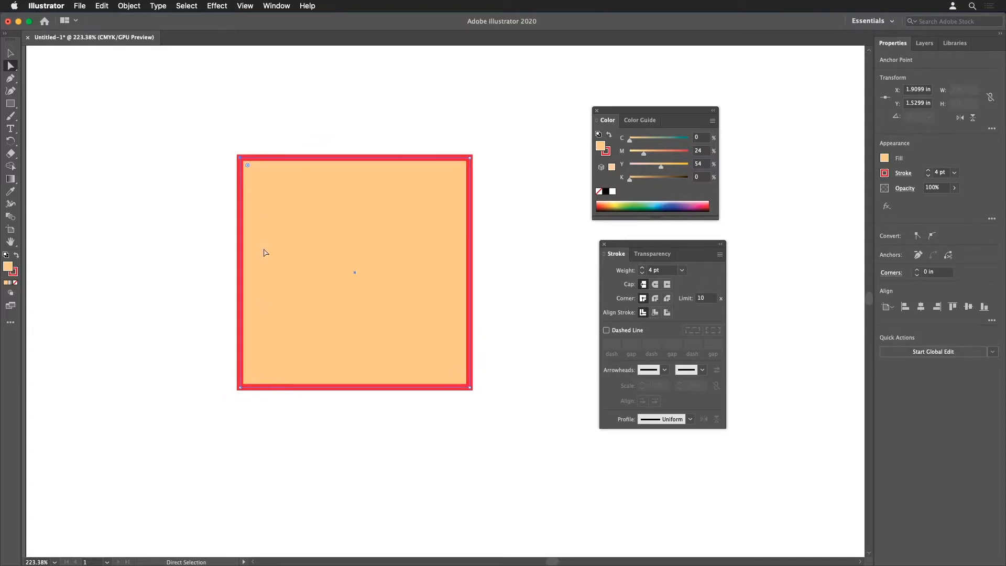
- Try pulling only the square's upper-left anchor point diagonally outward with the Direct Selection tool, and undo the distortion
left_click(294, 113)
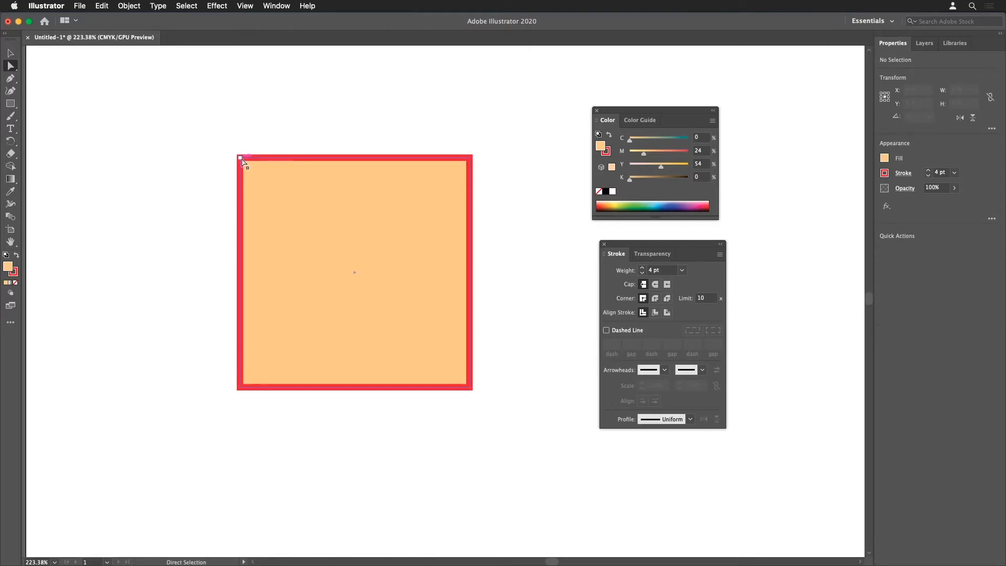
left_click_drag(242, 158, 189, 108)
key("super+z")
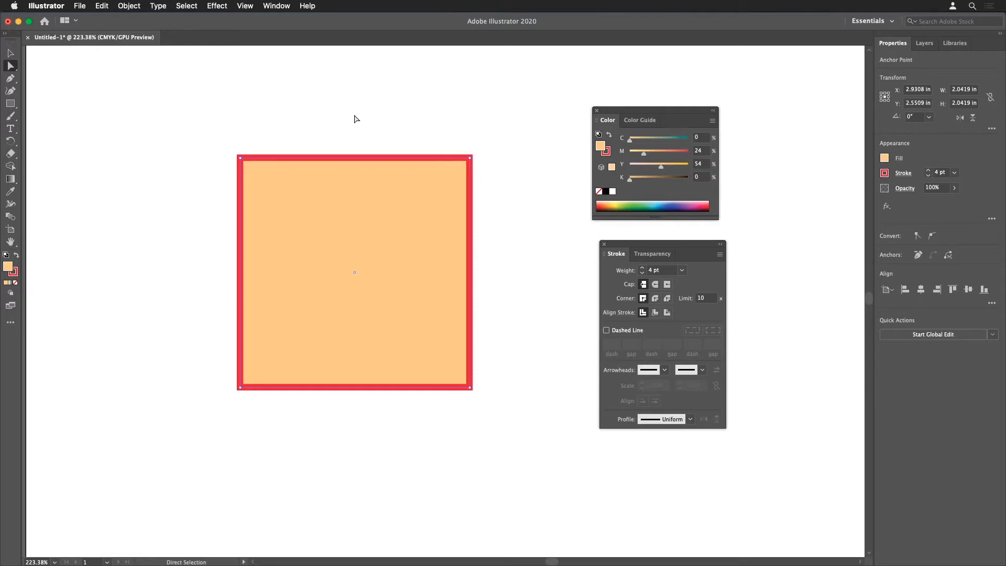
- Nudge the square's two upper anchor points together in small increments until its sides slant toward the upper left
key("Up")
key("Up")
key("Up")
key("Up")
key("Up")
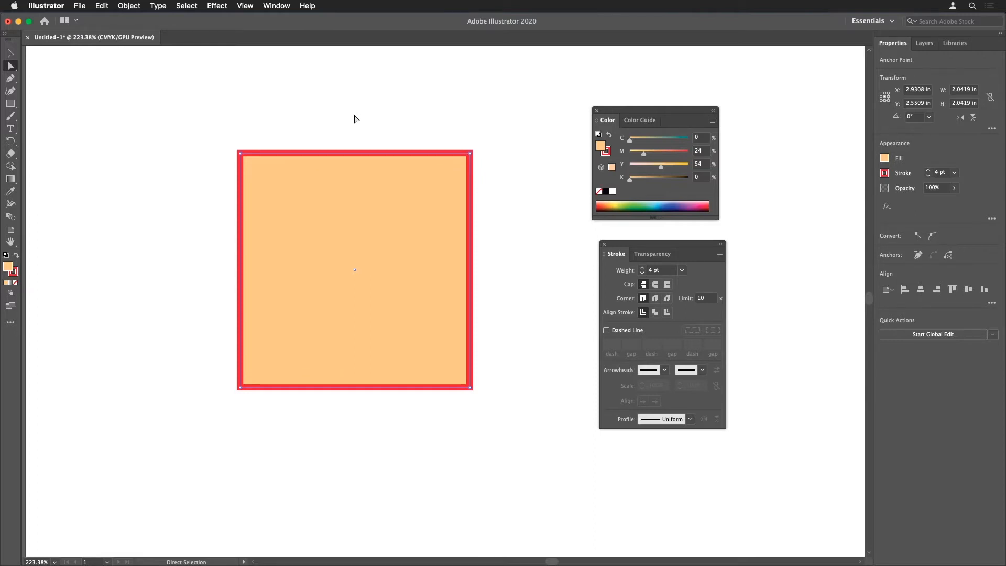
key("Right")
key("Right")
key("Right")
key("Right")
key("Right")
key("Right")
key("Left")
key("Left")
key("Left")
key("Left")
key("Left")
key("Left")
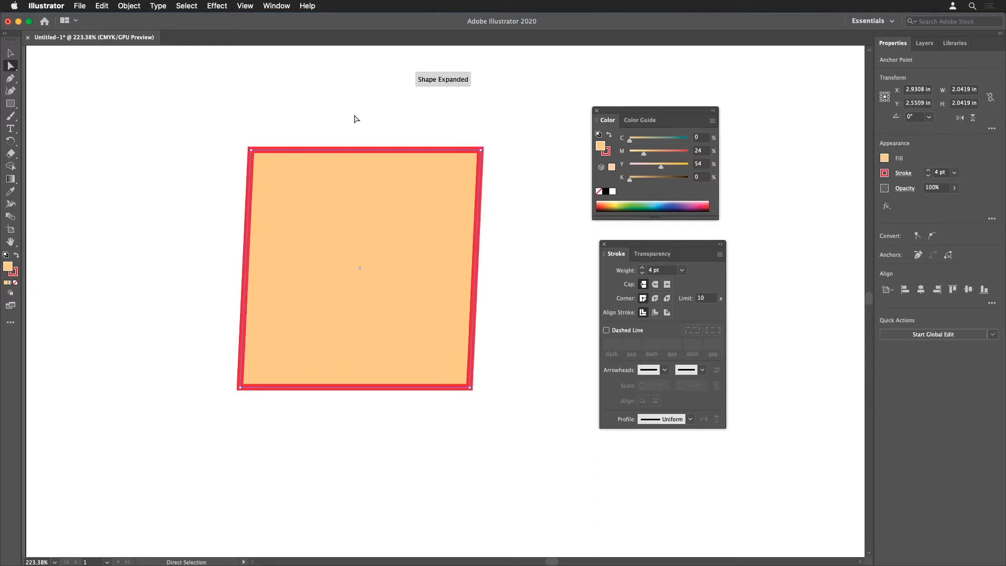
key("Left")
key("Left")
key("Left")
key("Left")
key("Left")
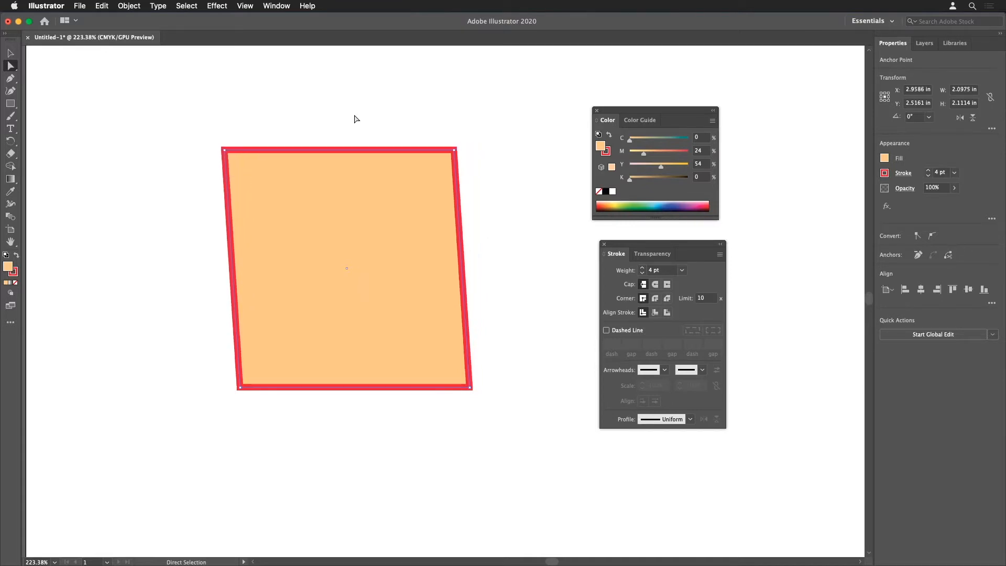
key("Up")
key("Up")
key("Up")
key("Up")
key("Up")
key("Up")
key("Up")
key("Up")
key("Up")
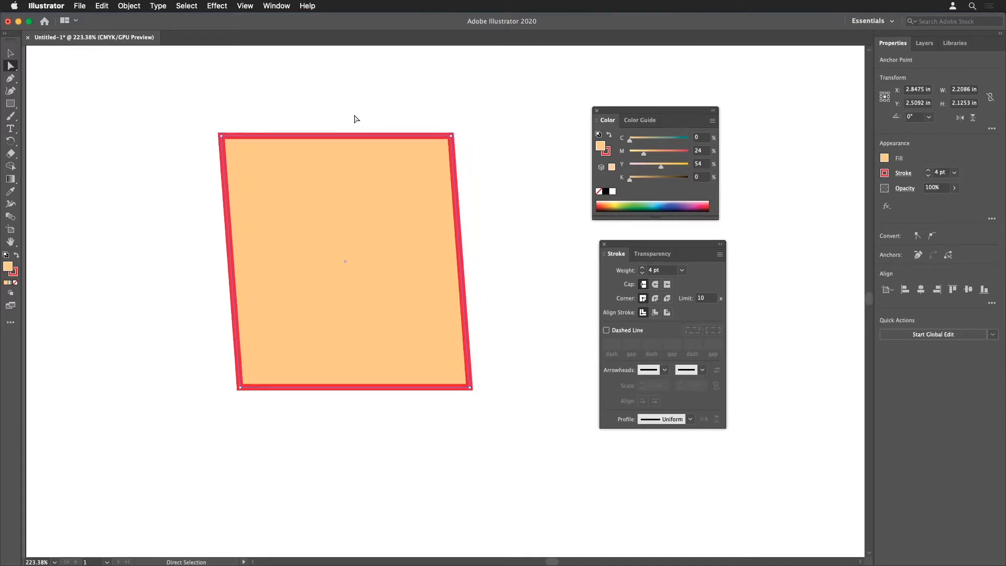
key("Right")
key("Down")
key("Down")
key("Down")
key("Down")
key("Down")
key("Down")
key("Down")
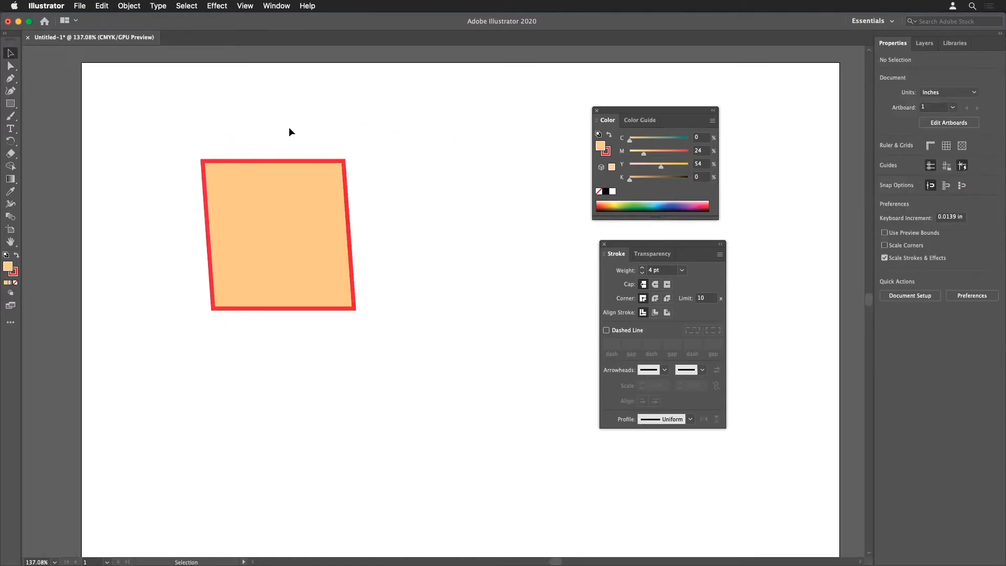
- Create a rectangle of exactly 3 in width and 3 in height beside the slanted shape with the Rectangle tool
left_click(11, 103)
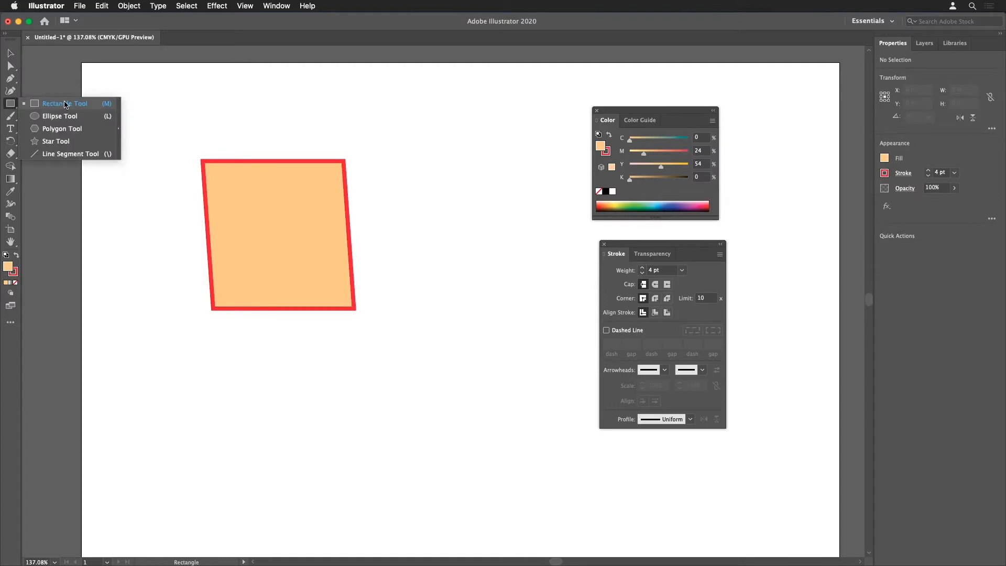
left_click(65, 104)
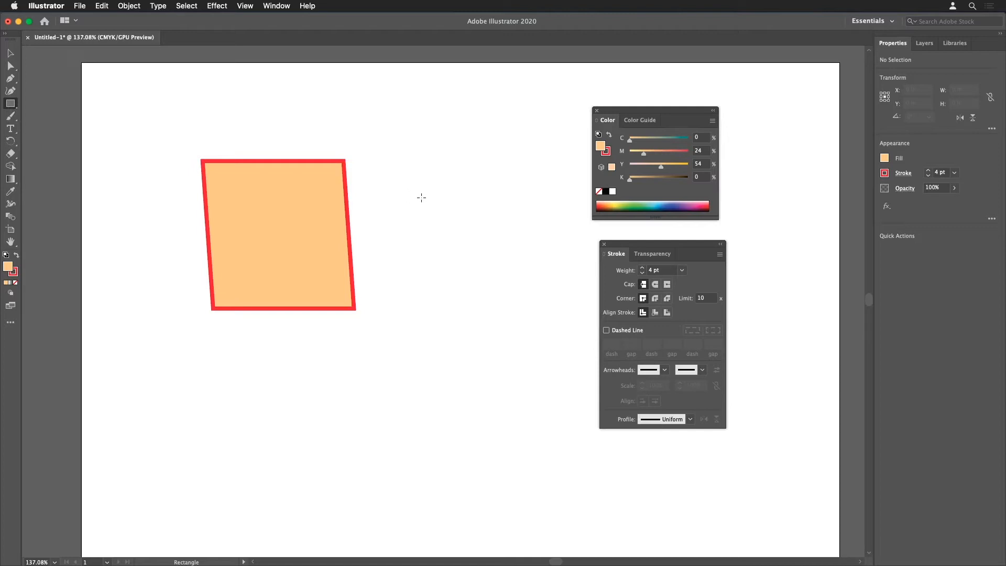
left_click(434, 218)
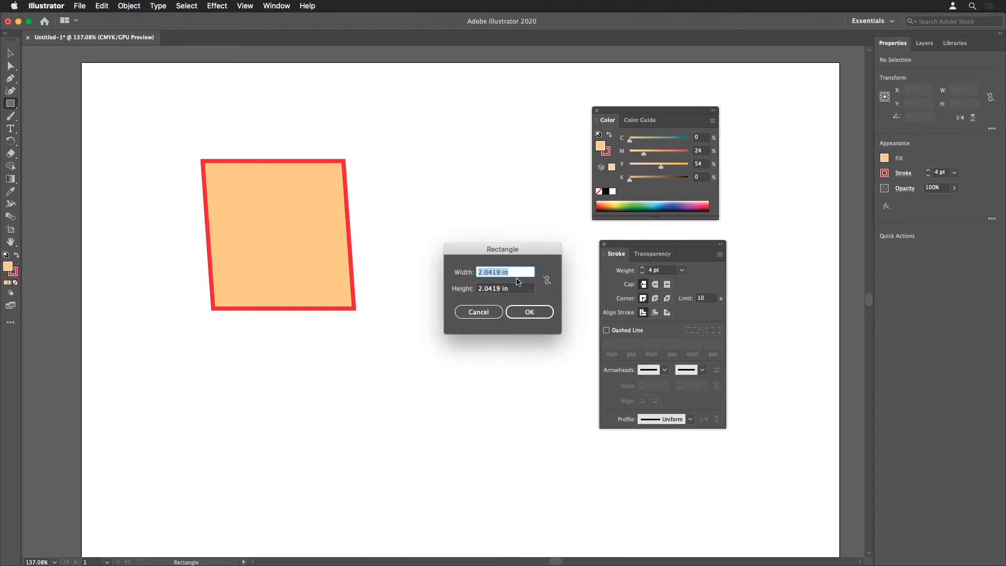
type("3")
key("Tab")
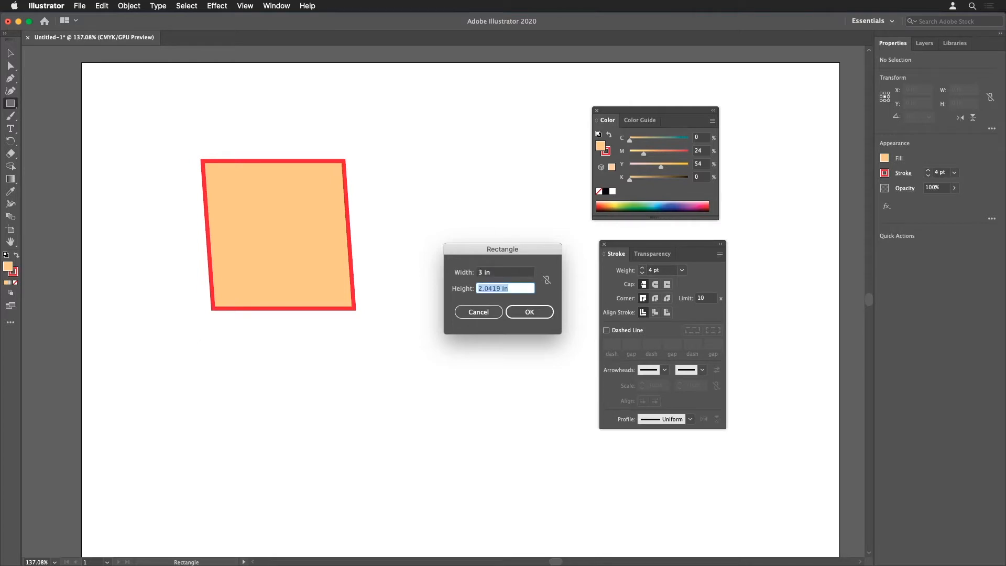
type("3")
key("Tab")
left_click(518, 310)
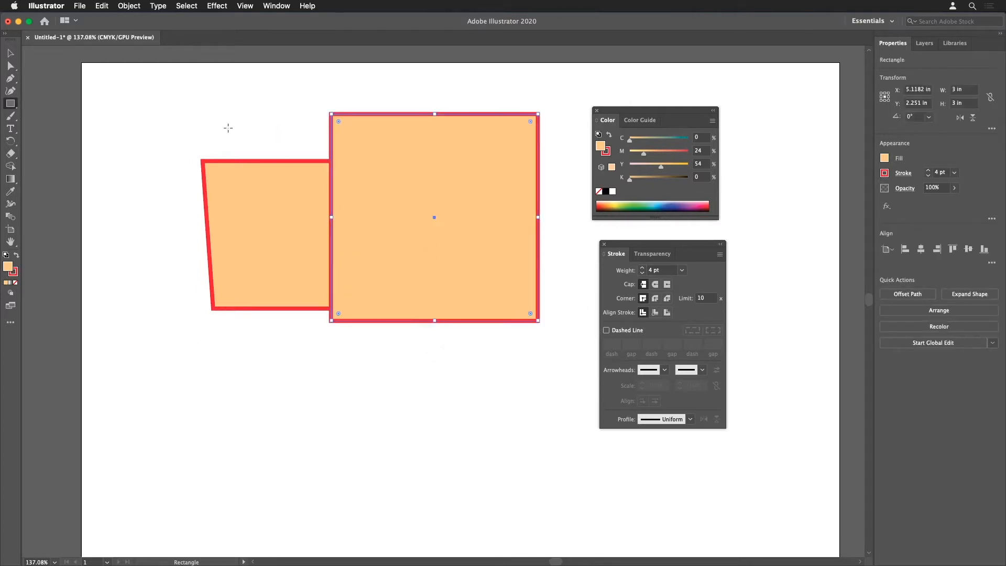
- Show the Swatches panel, move it slightly higher, and lengthen it until all swatches are displayed
left_click(276, 6)
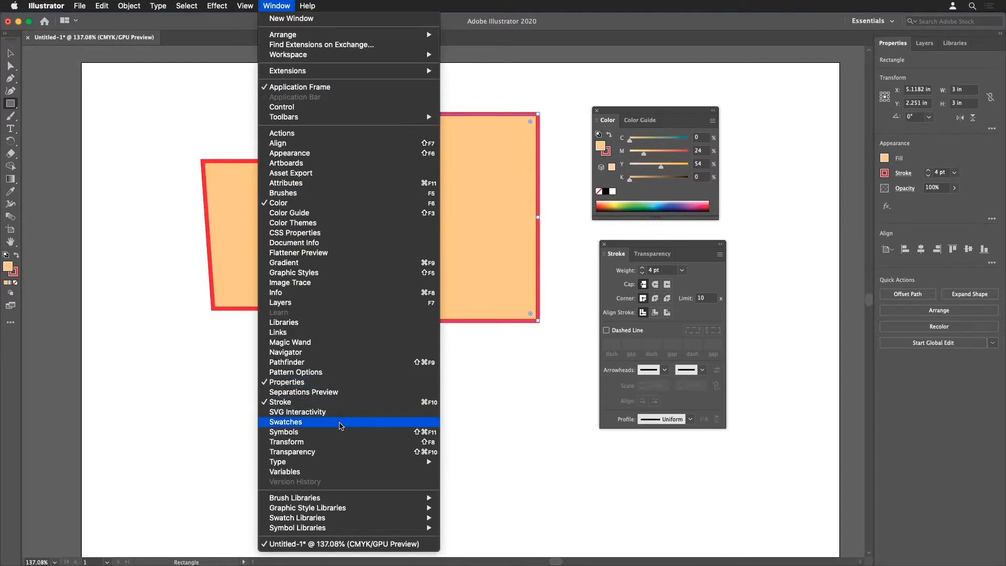
left_click(341, 425)
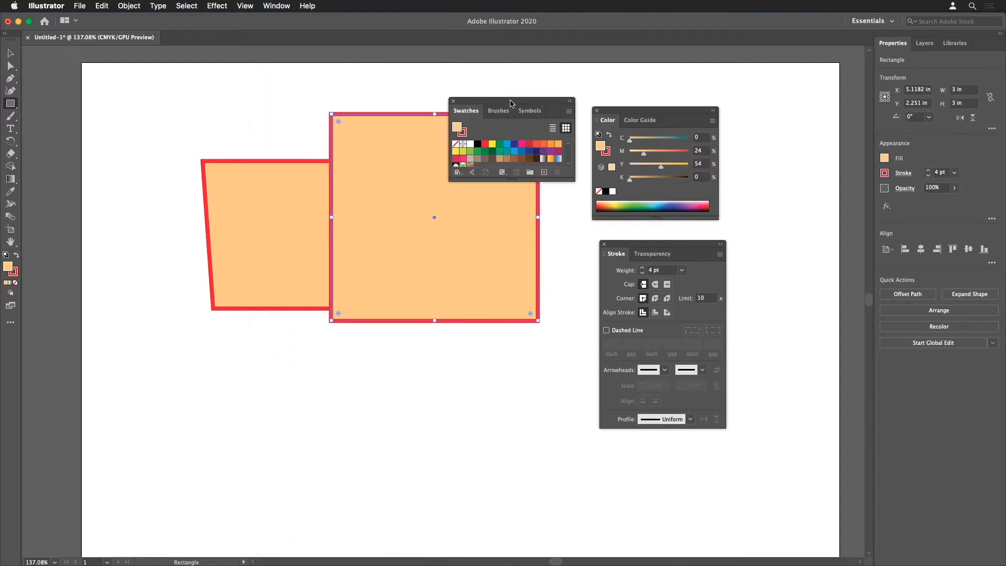
left_click_drag(511, 101, 511, 86)
left_click_drag(506, 164, 506, 242)
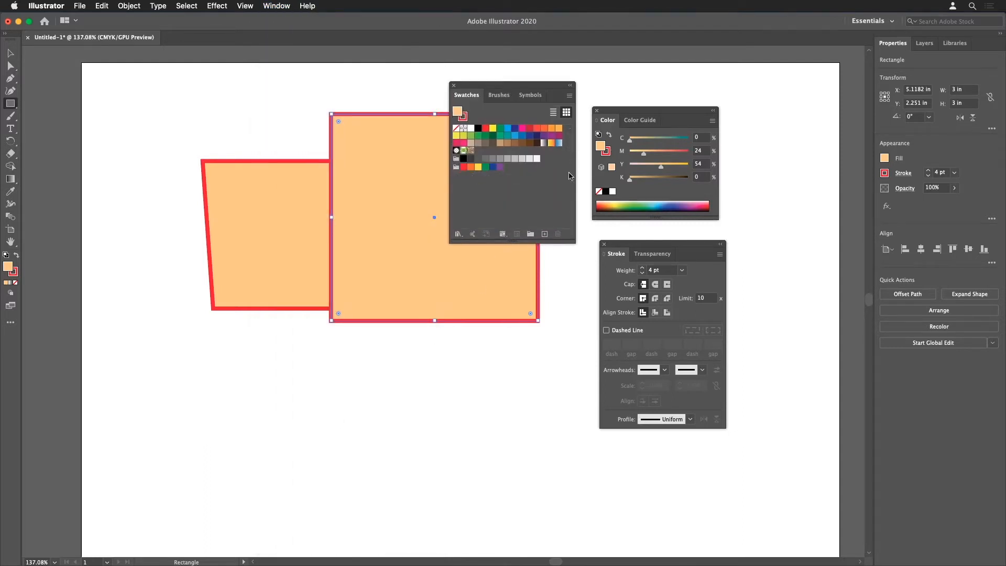
- Raise the magenta value of the 3 in square's fill to 75% and remove the square's stroke
left_click_drag(663, 153, 674, 151)
left_click(608, 152)
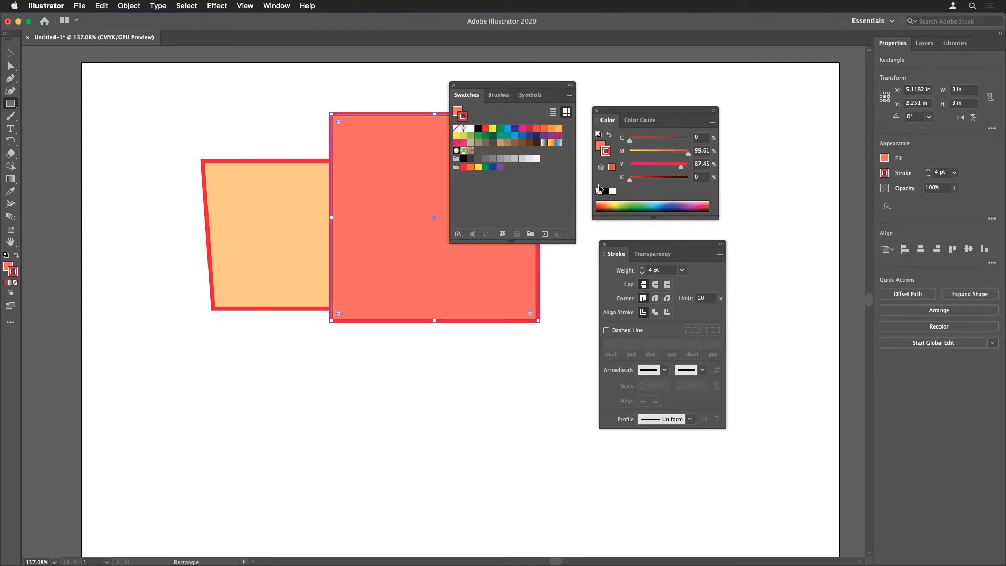
left_click(599, 191)
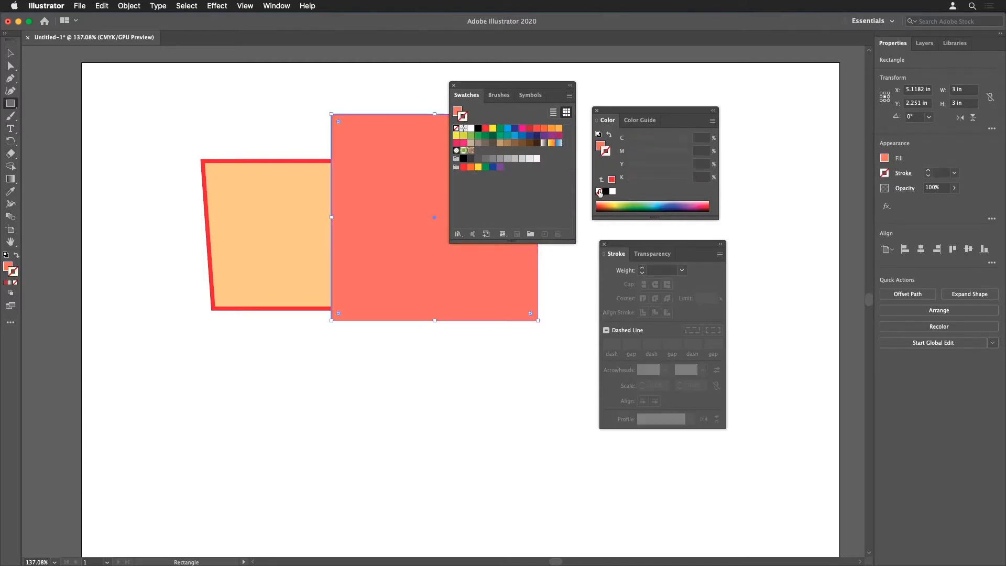
- Save the square's salmon fill color as a new swatch
left_click(601, 146)
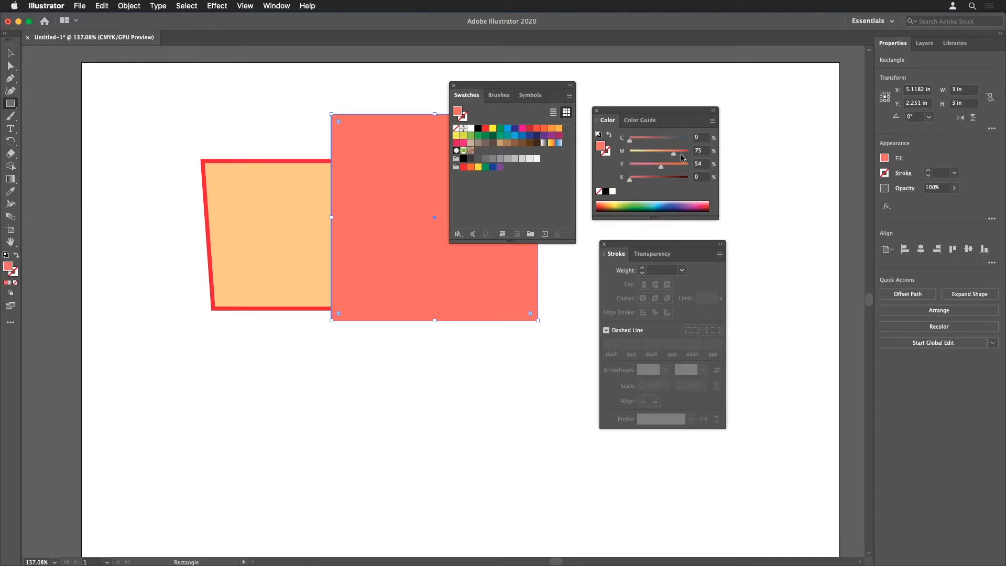
left_click_drag(602, 148, 480, 152)
left_click(607, 153)
- Remove the square's fill and give it a black stroke, replaced with the dark blue swatch (C 100, M 100, Y 25, K 25)
left_click(600, 146)
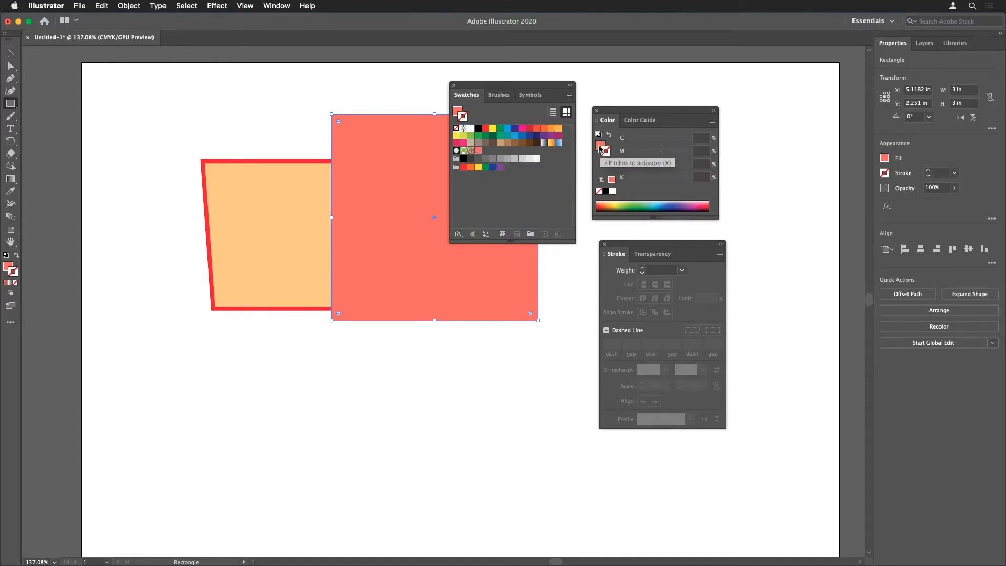
left_click(599, 191)
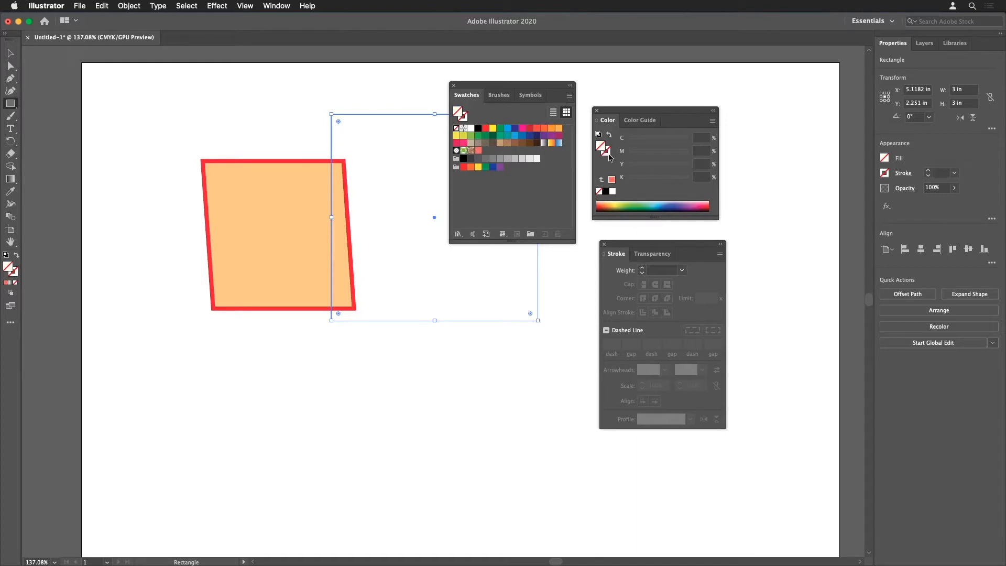
left_click(609, 155)
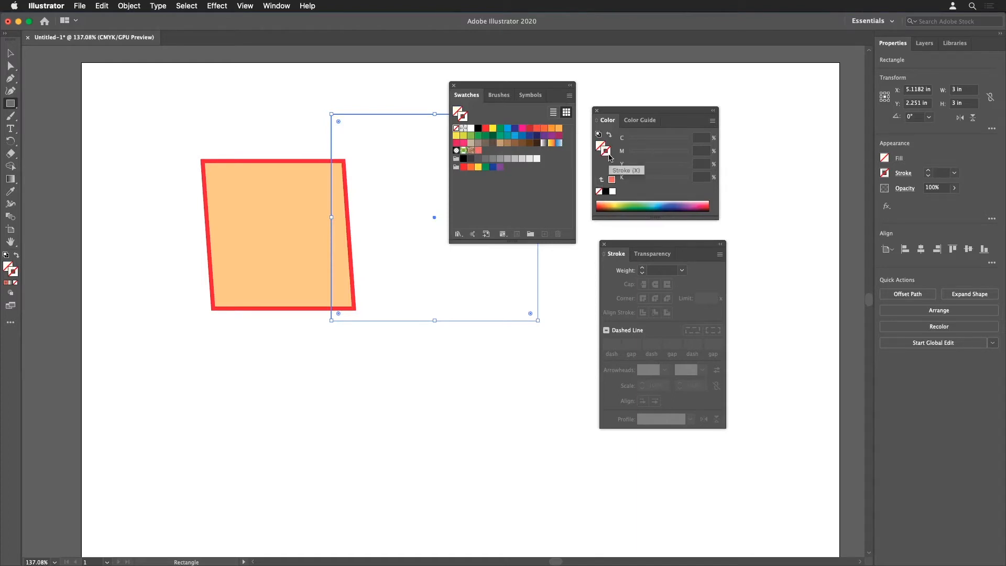
left_click(606, 191)
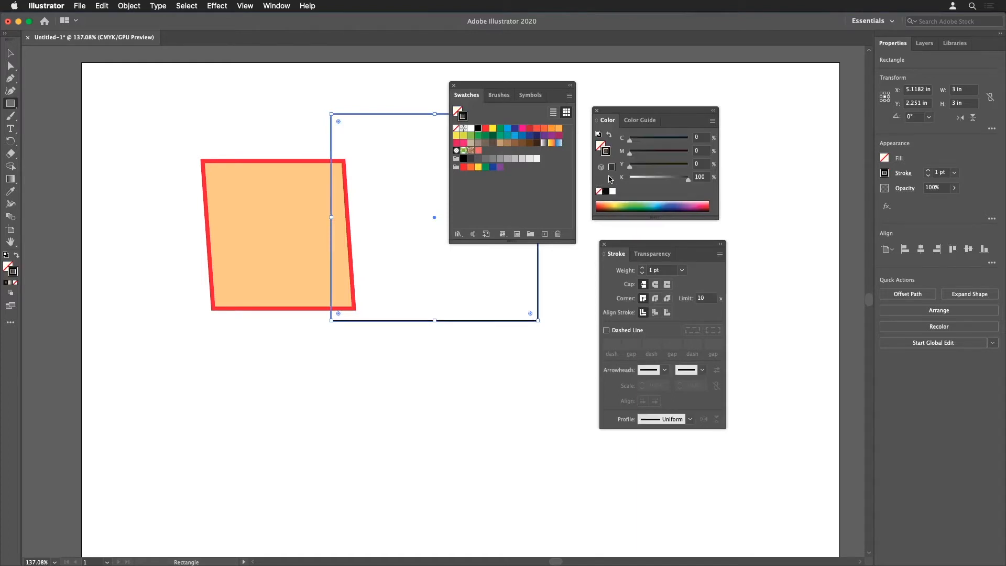
left_click(537, 135)
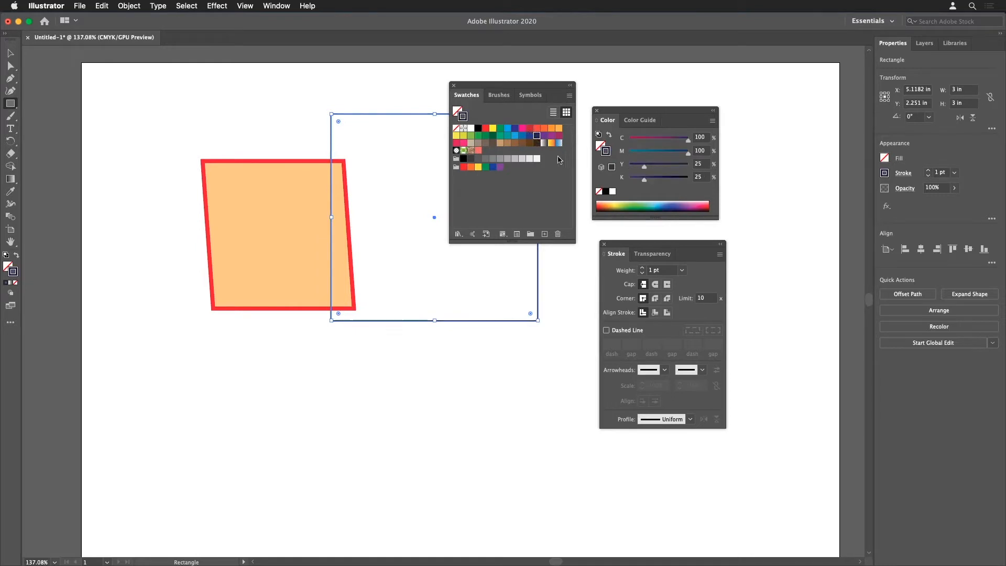
- Fill the square with green, about C 83, M 9, Y 100, K 1, and set its stroke weight to 4 pt
left_click(601, 145)
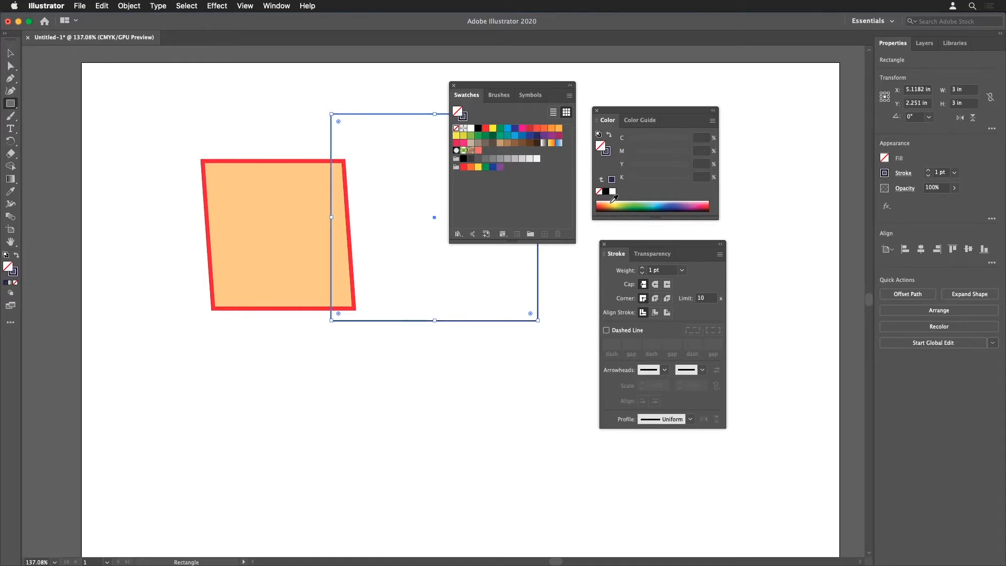
left_click_drag(616, 203, 644, 203)
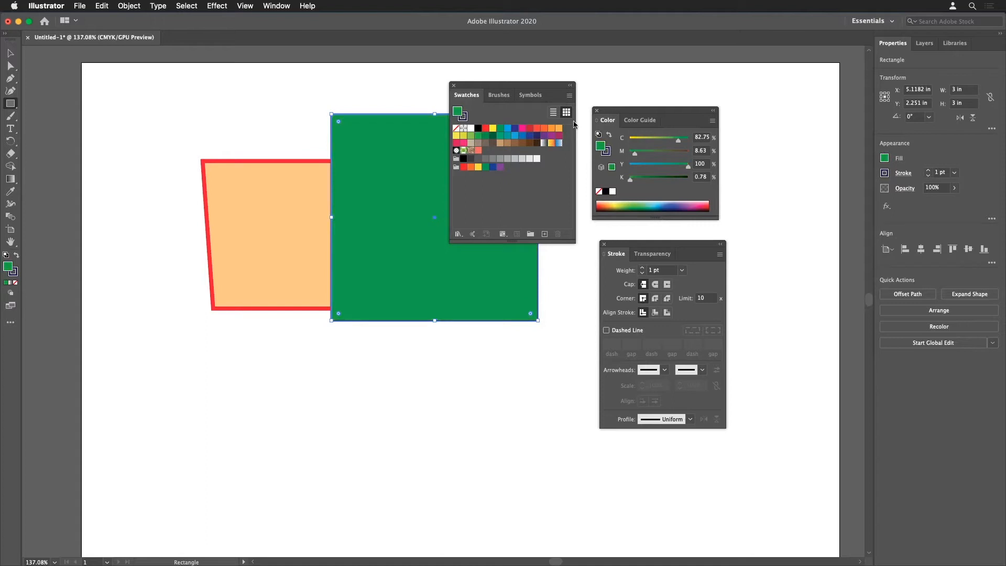
left_click(681, 270)
left_click(698, 353)
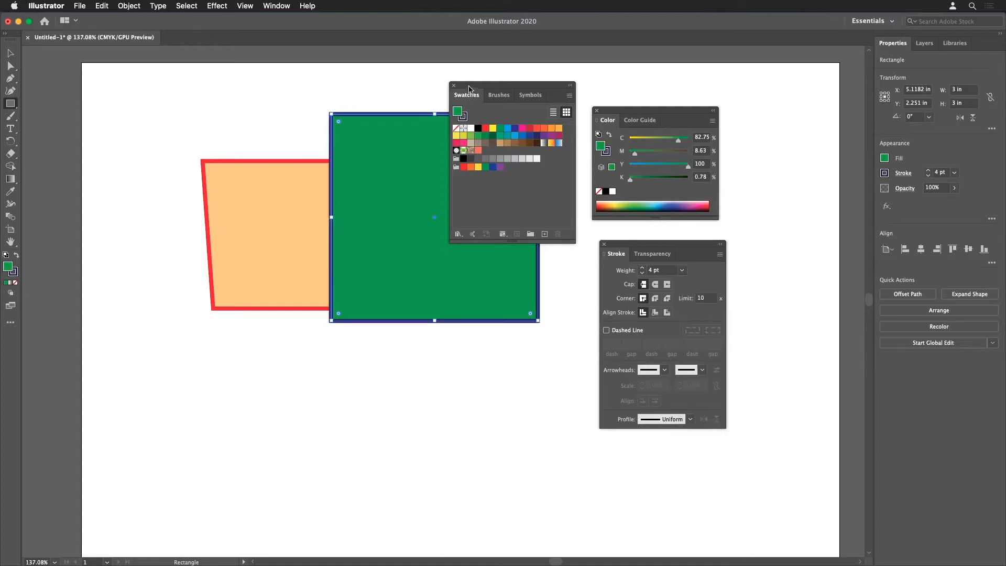
- Move the Swatches panel clear of the square and draw a circle about 2.57 in wide, placed over the square's lower edge
mouse_move(493, 88)
left_mouse_down()
mouse_move(763, 273)
mouse_move(771, 267)
left_mouse_up()
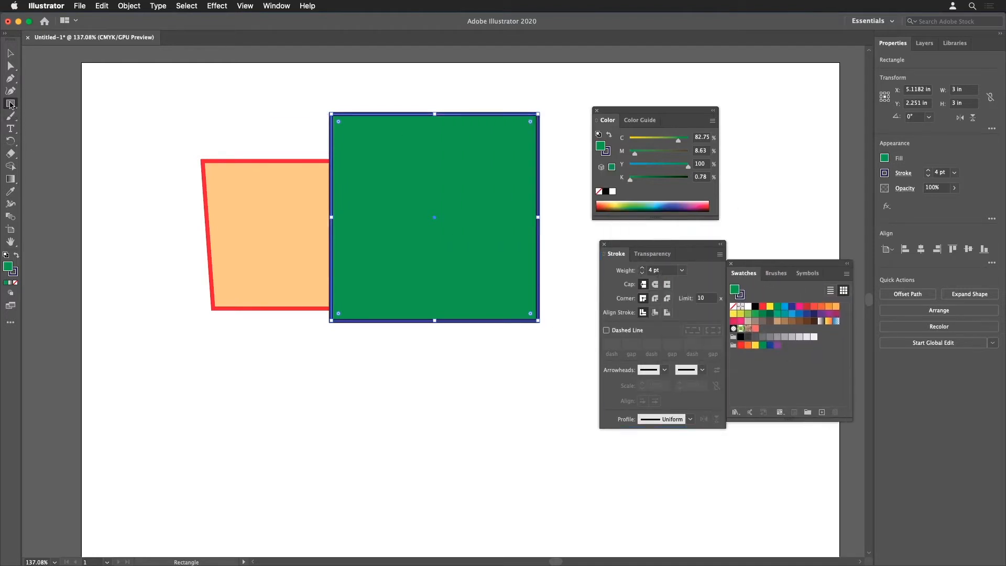
left_click_drag(10, 103, 49, 113)
left_click_drag(281, 274, 370, 347)
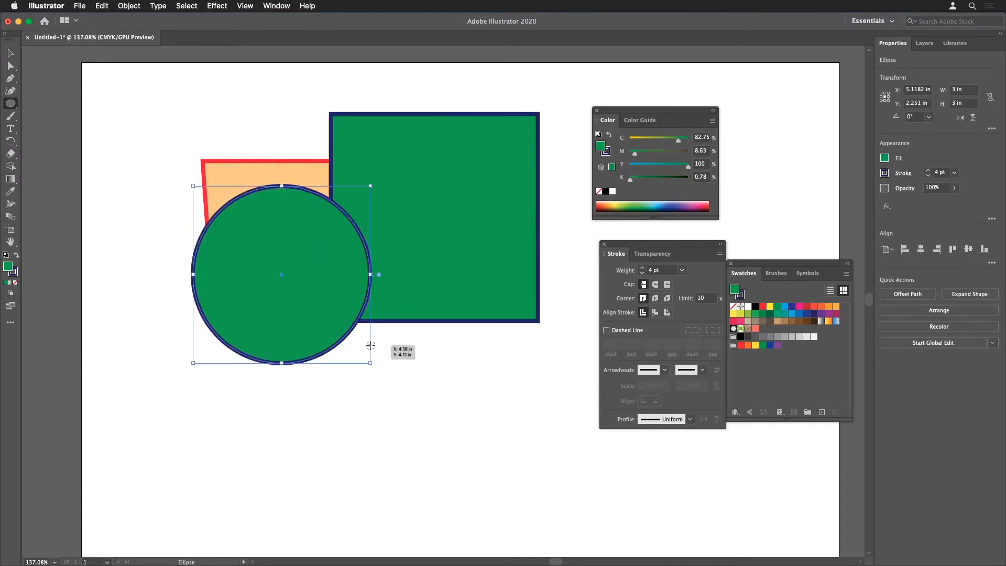
left_click_drag(306, 264, 427, 354)
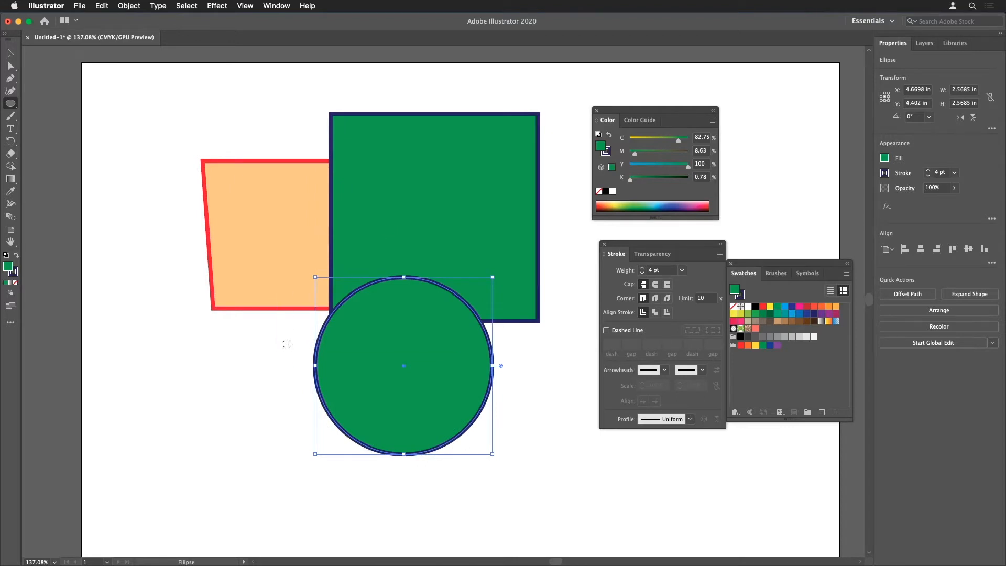
- Create a second circle of exactly 3 × 3 in overlapping the first one and fill it with the pink M 100 swatch
left_click(287, 343)
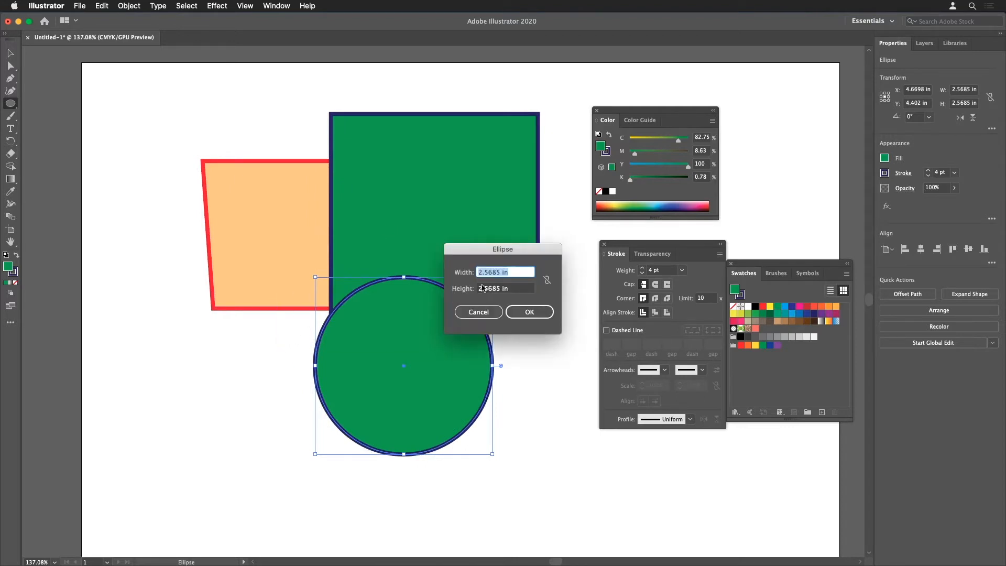
type("5")
key("Tab")
type("3")
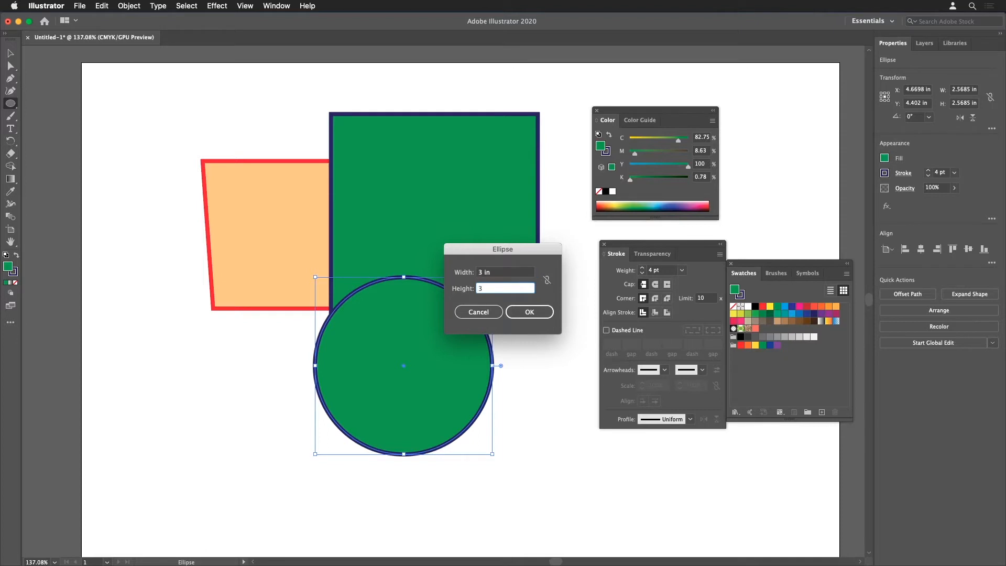
key("Return")
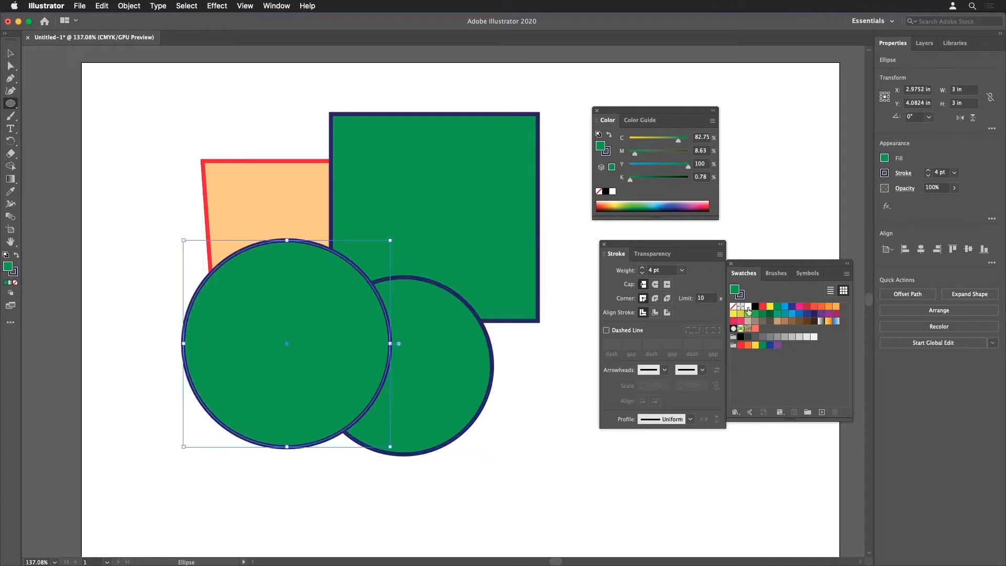
left_click(800, 306)
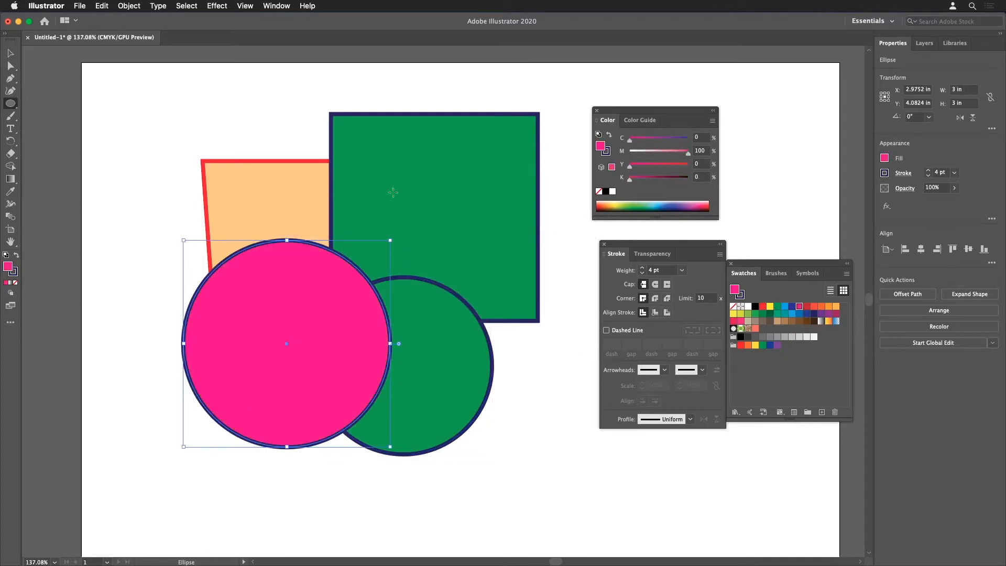
- Try a tilted hexagon about 3.07 × 3.26 in over the green square with the Polygon tool and undo it
left_click(10, 103)
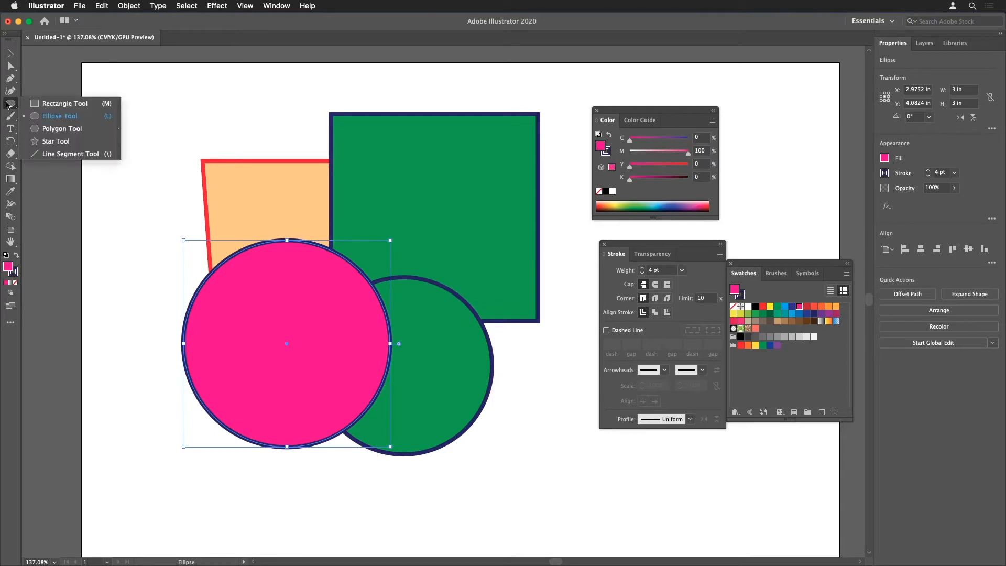
left_click(67, 129)
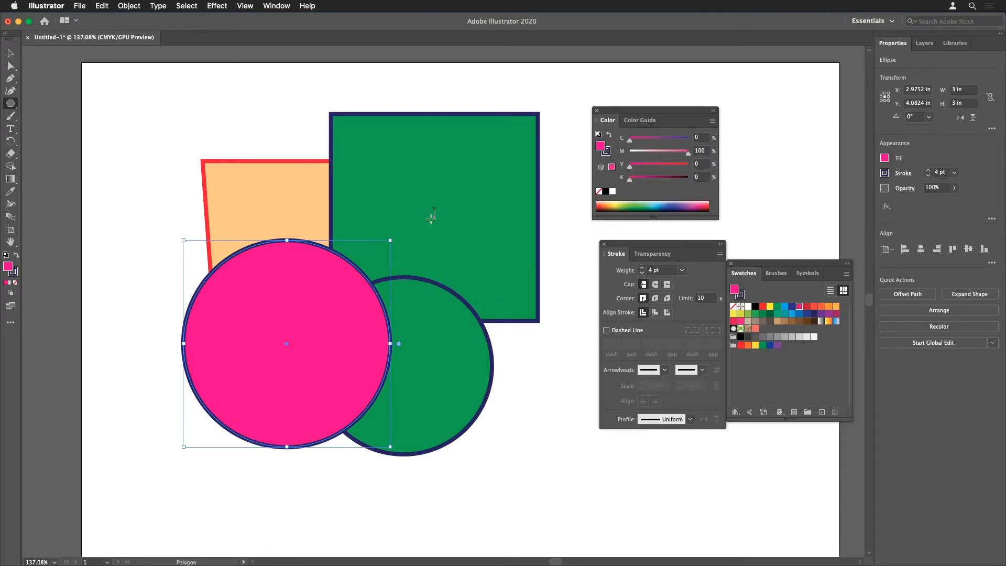
left_click_drag(408, 193, 492, 259)
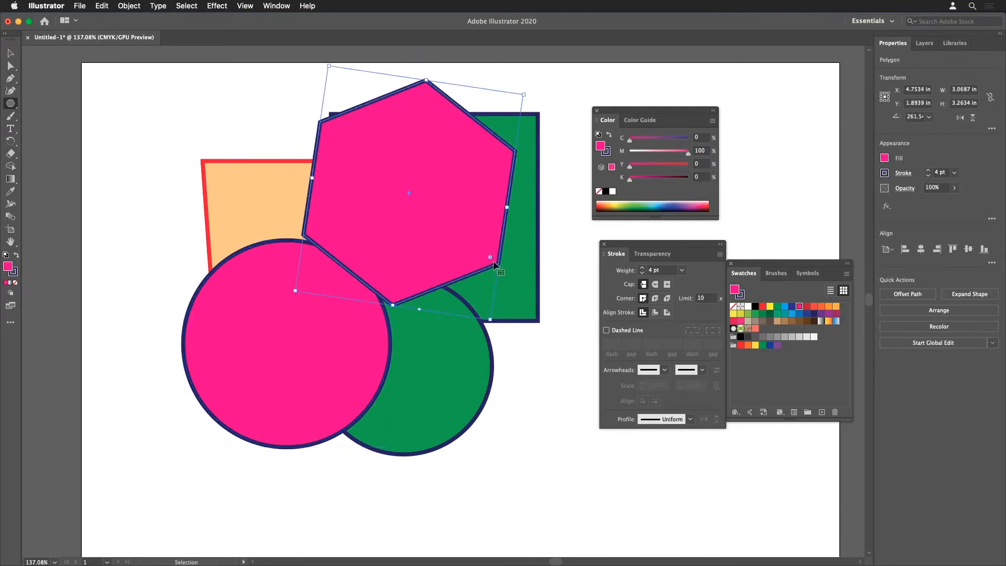
key("super+z")
- Create a five-sided polygon with a 1.6496 in radius, place it below the green square and fill it with brown (C 40, M 65, Y 90, K 35)
left_click(383, 200)
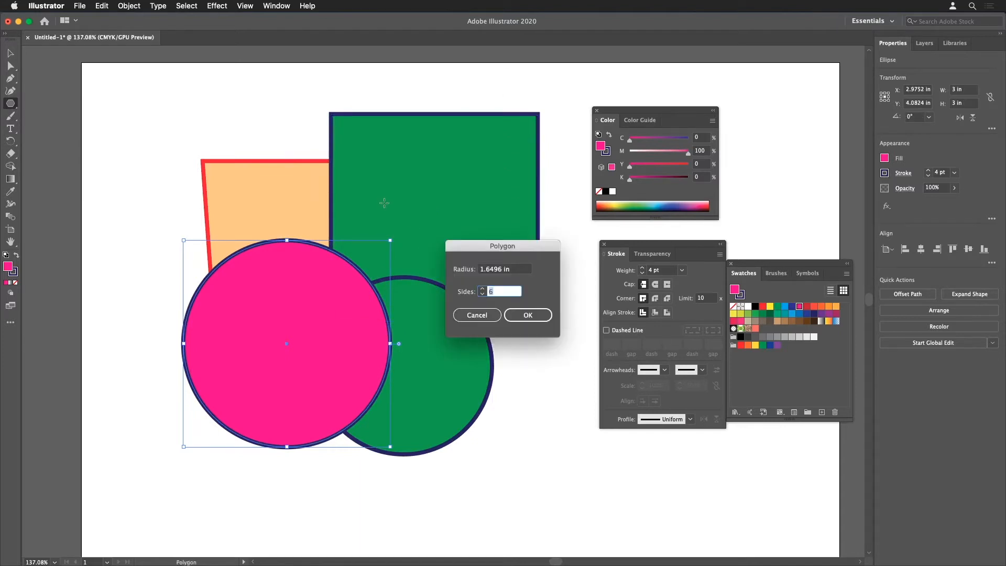
left_click(482, 294)
left_click(527, 316)
left_click_drag(365, 170, 525, 392)
left_click(799, 321)
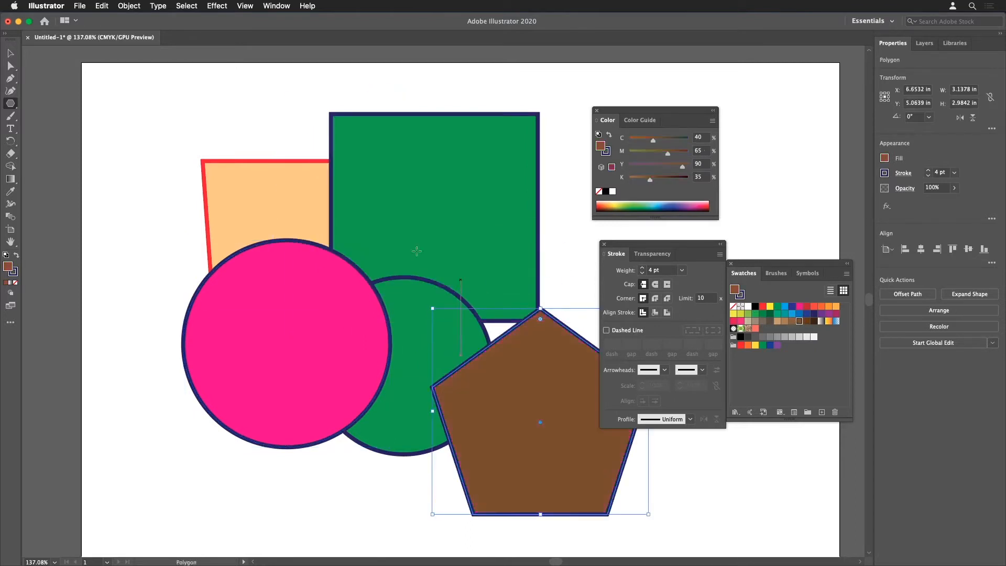
- Draw a five-pointed star about 2.23 × 2.17 in and place it over the orange shape's upper-left corner
left_click(11, 103)
left_click(56, 141)
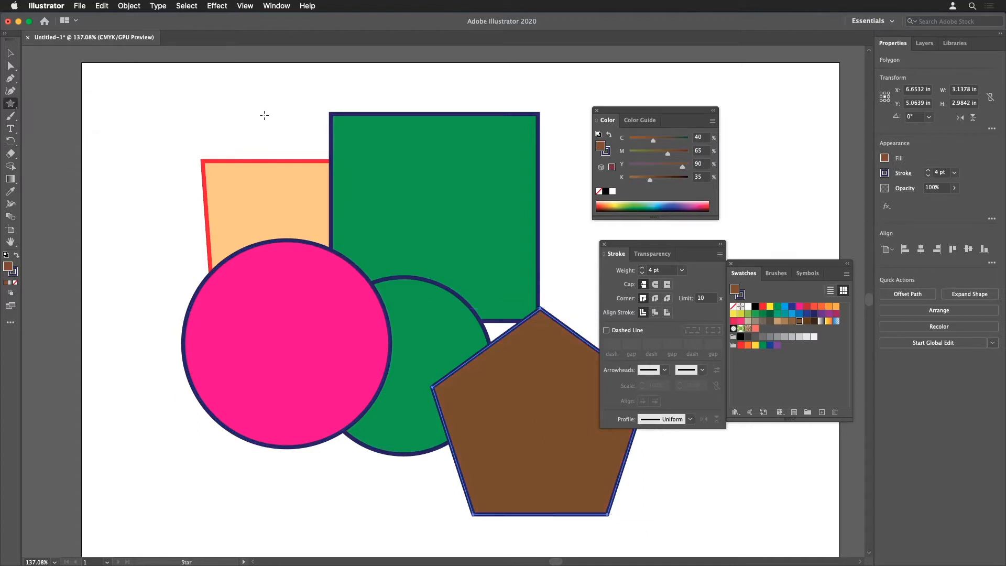
left_click_drag(152, 187, 107, 255)
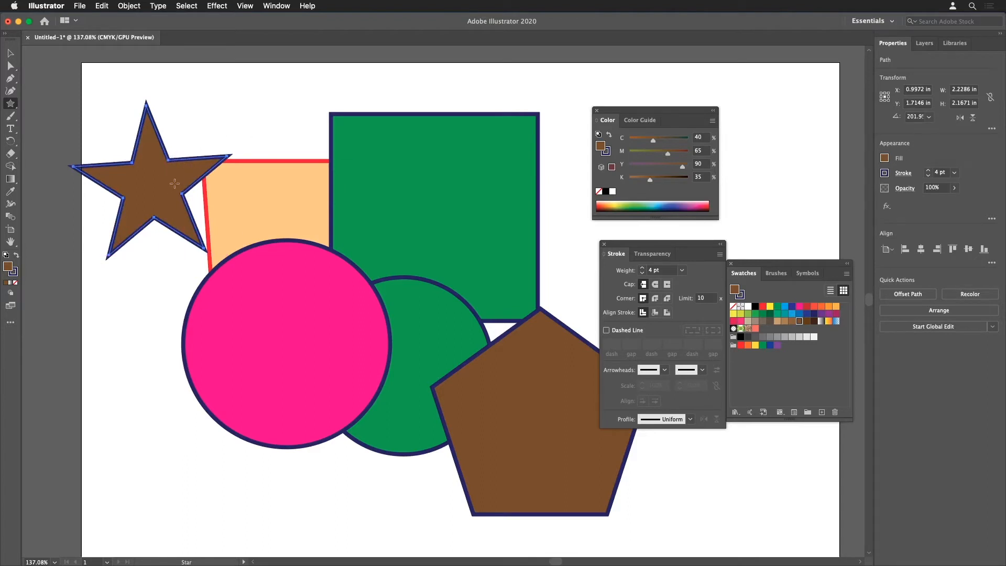
left_click_drag(210, 172, 272, 149)
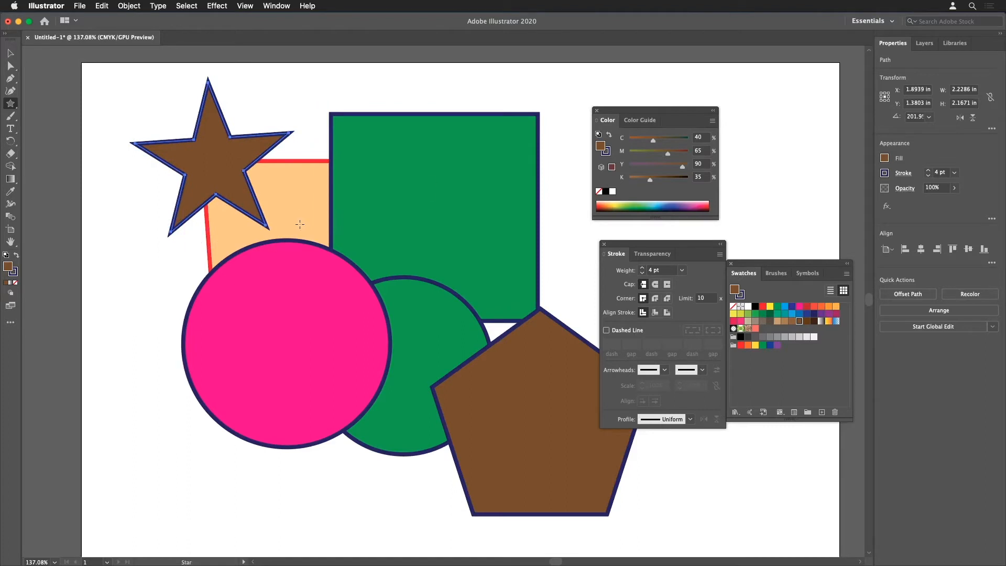
- Spread out the shapes by moving the pink circle down-left, the star slightly right and the green square up-right
key("v")
left_click_drag(275, 262, 238, 306)
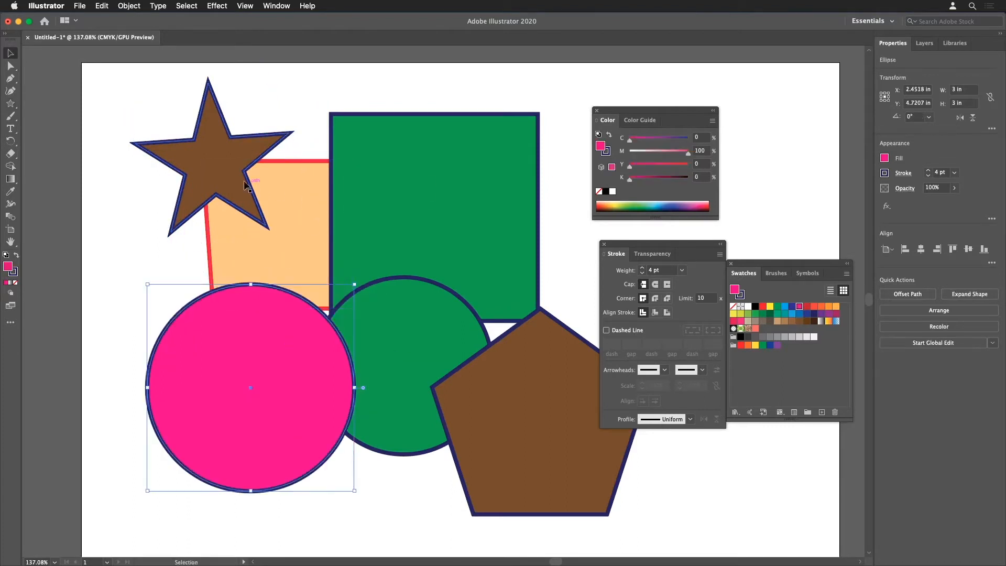
left_click_drag(221, 144, 244, 139)
left_click_drag(392, 172, 472, 172)
left_click_drag(451, 232, 426, 203)
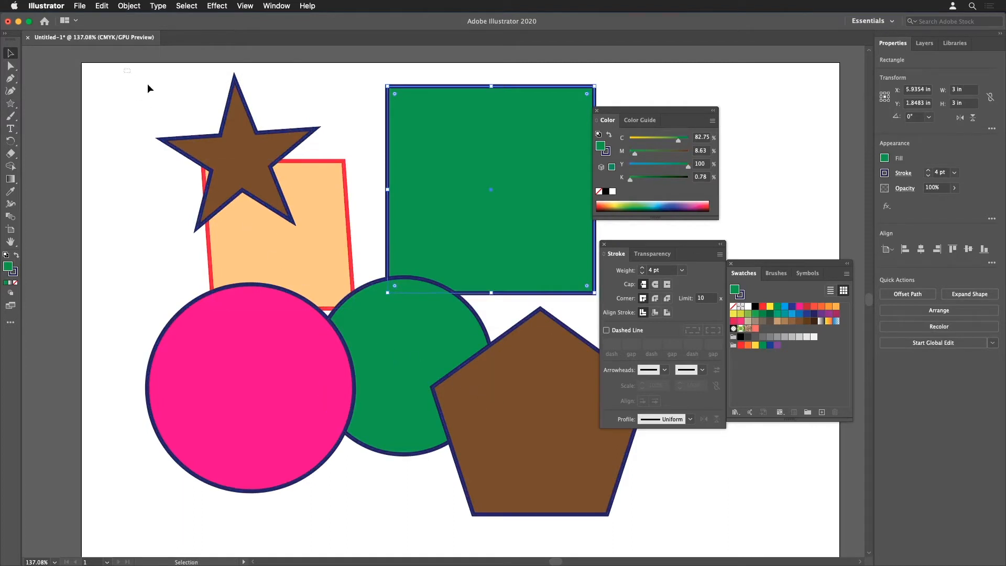
- Select all the shapes, group them and move the group slightly down and to the right
left_click_drag(147, 83, 259, 117)
left_click_drag(112, 84, 563, 489)
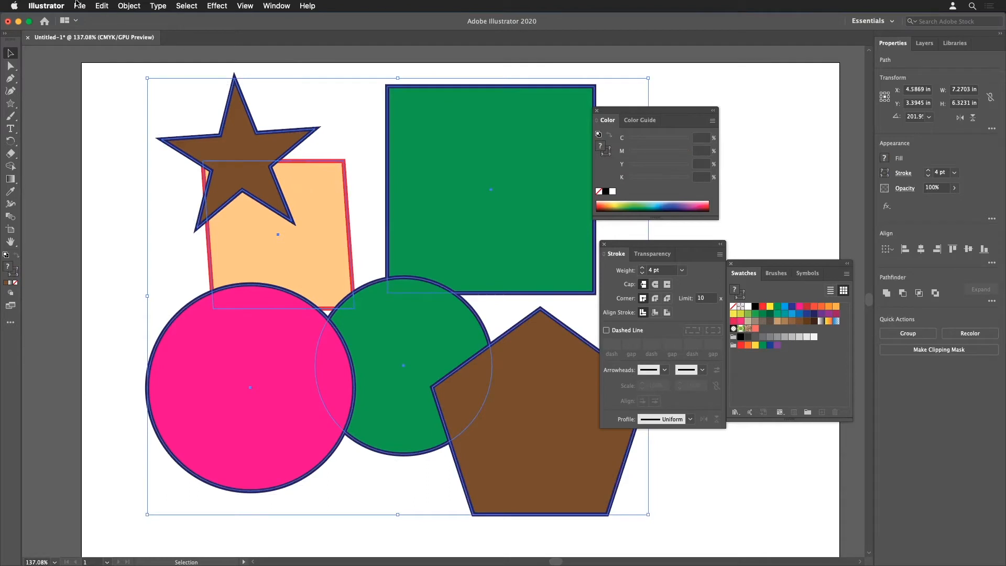
left_click(129, 6)
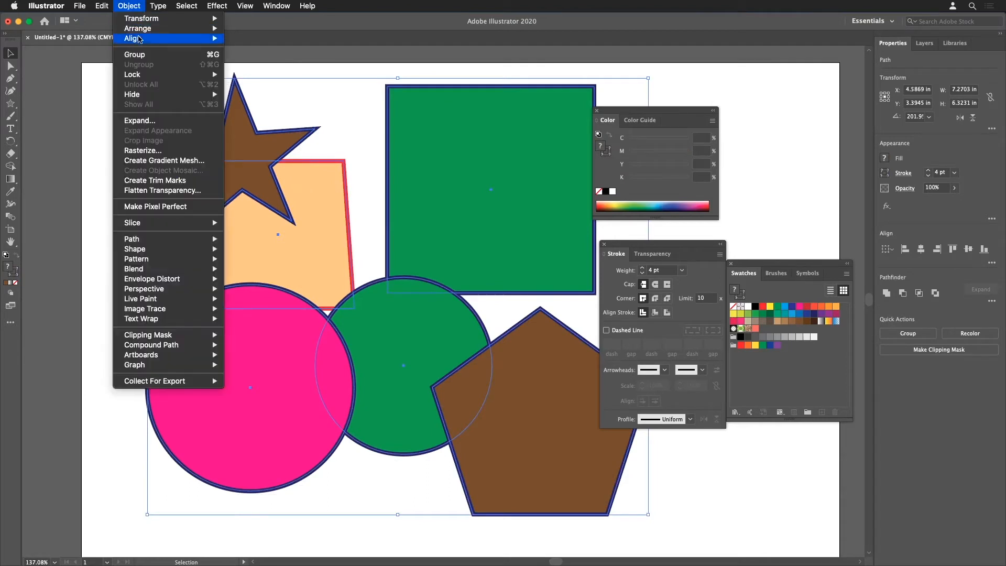
left_click(146, 54)
left_click(120, 86)
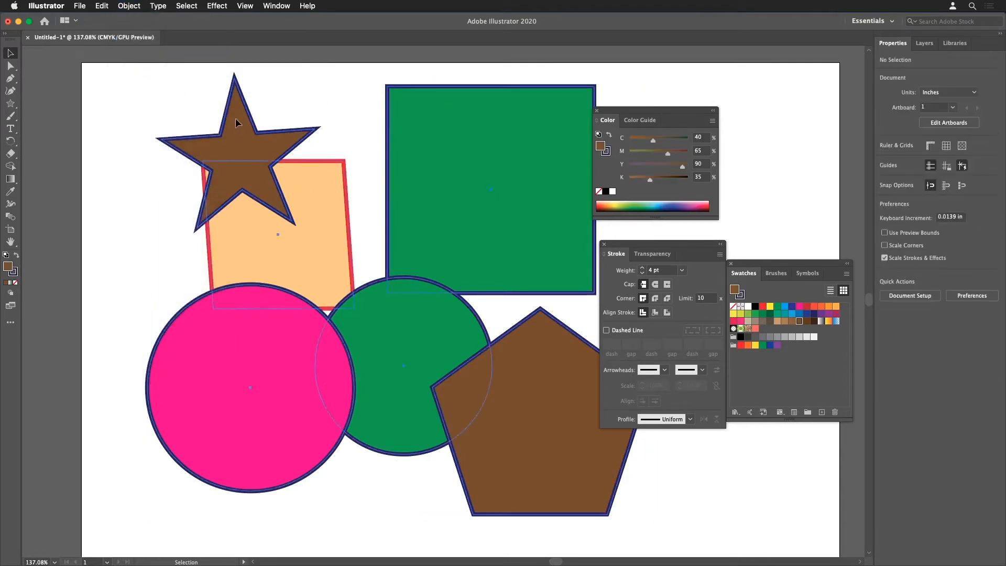
left_click_drag(238, 121, 275, 152)
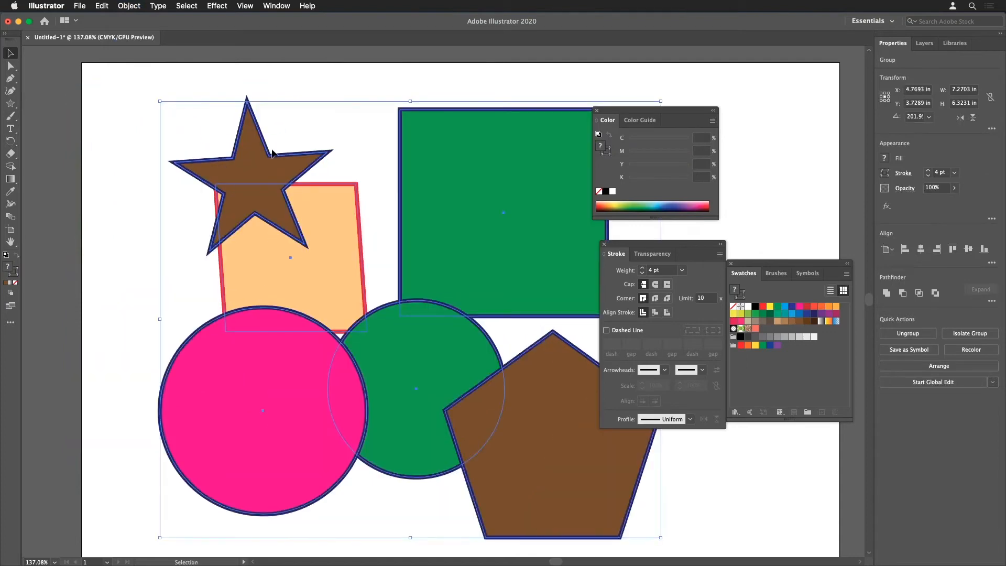
- Ungroup the shapes, then move the star slightly up-right and the green square down-left on their own
left_click(130, 6)
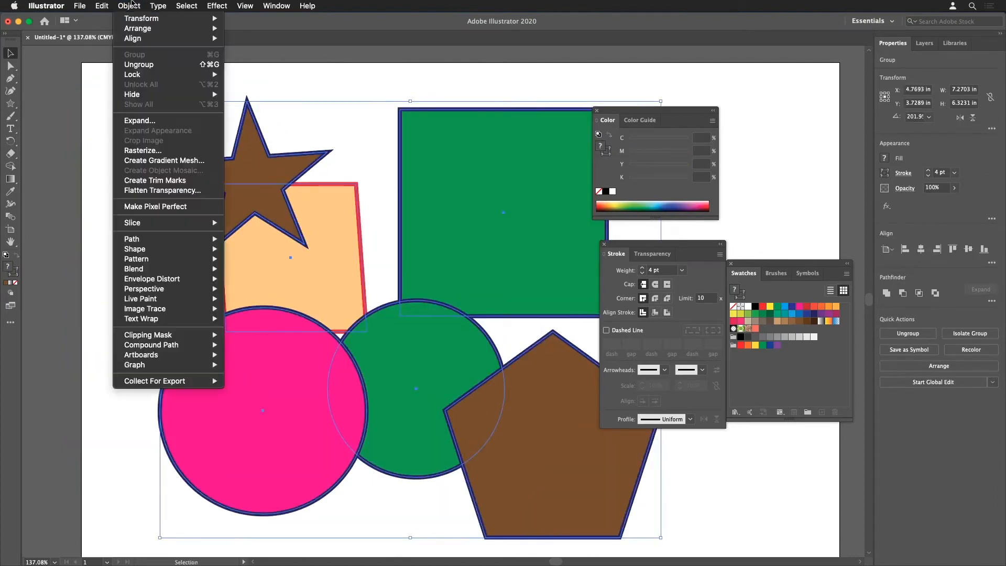
left_click(138, 65)
left_click(193, 141)
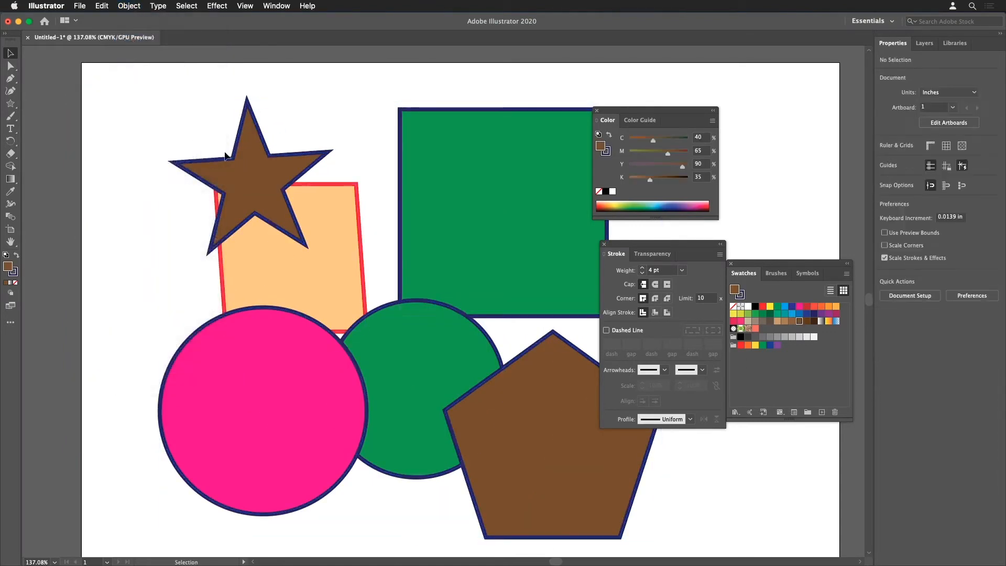
left_click_drag(244, 154, 317, 152)
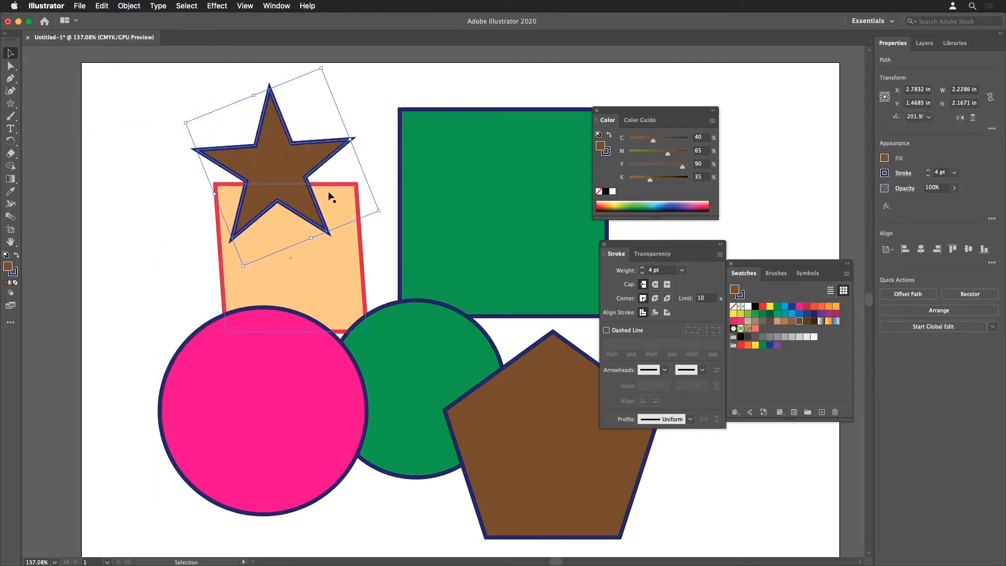
left_click_drag(453, 170, 427, 207)
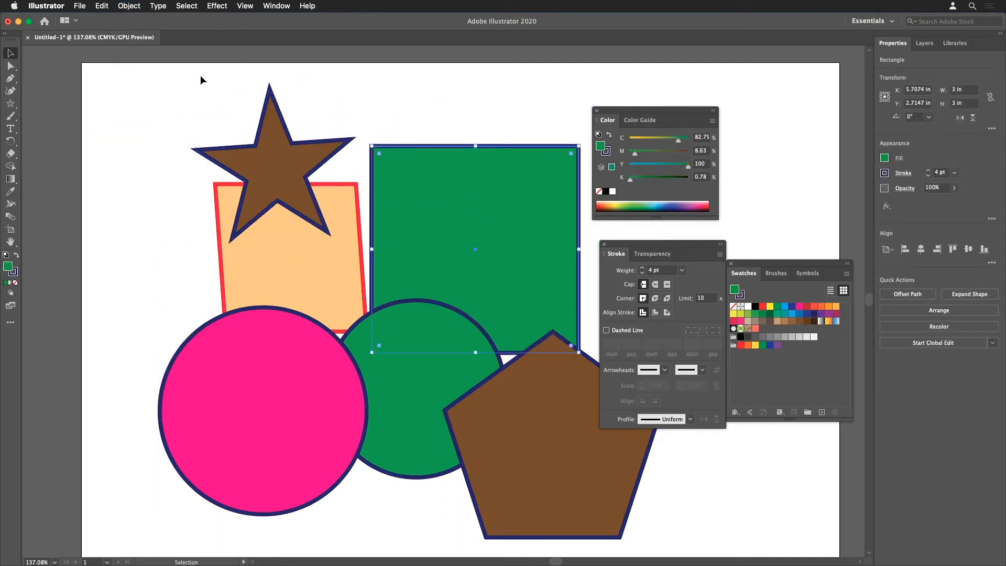
- Select all the shapes again, group them and clear the selection
left_click(163, 73)
left_click_drag(124, 79, 532, 406)
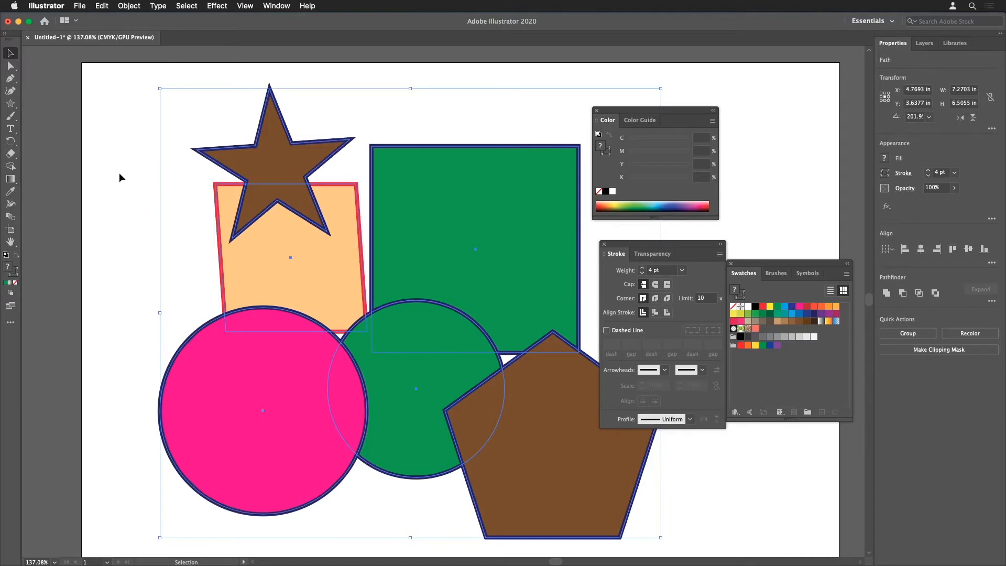
left_click(129, 6)
left_click(137, 54)
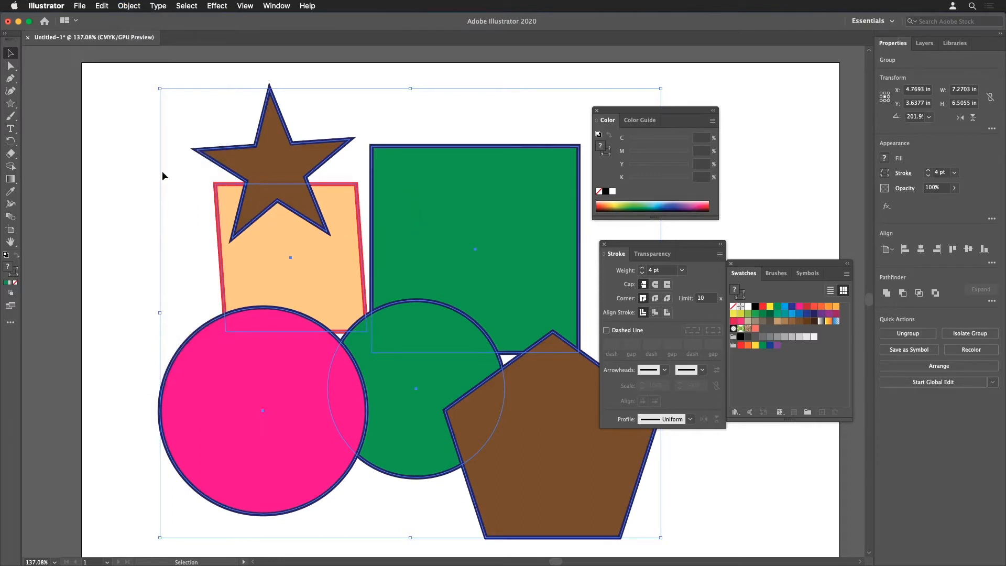
left_click(61, 89)
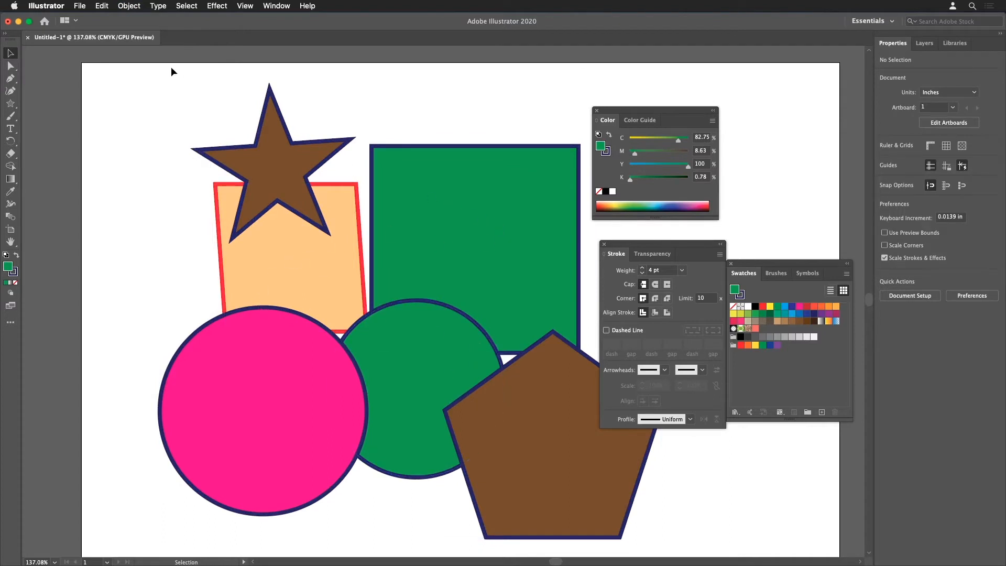
- Use the Direct Selection tool to move only the green square slightly down and right within the group
left_click(11, 67)
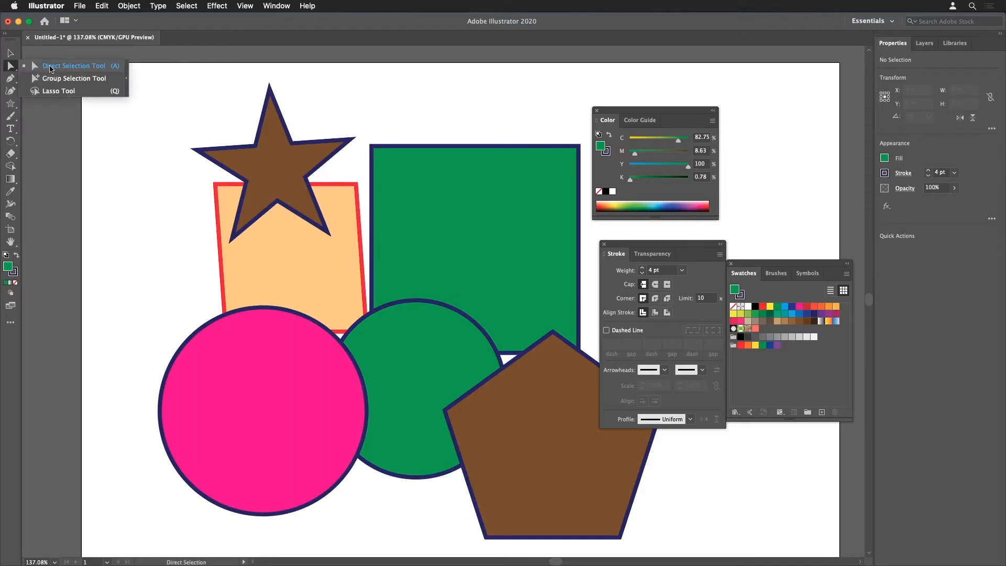
left_click(157, 80)
left_click(10, 67)
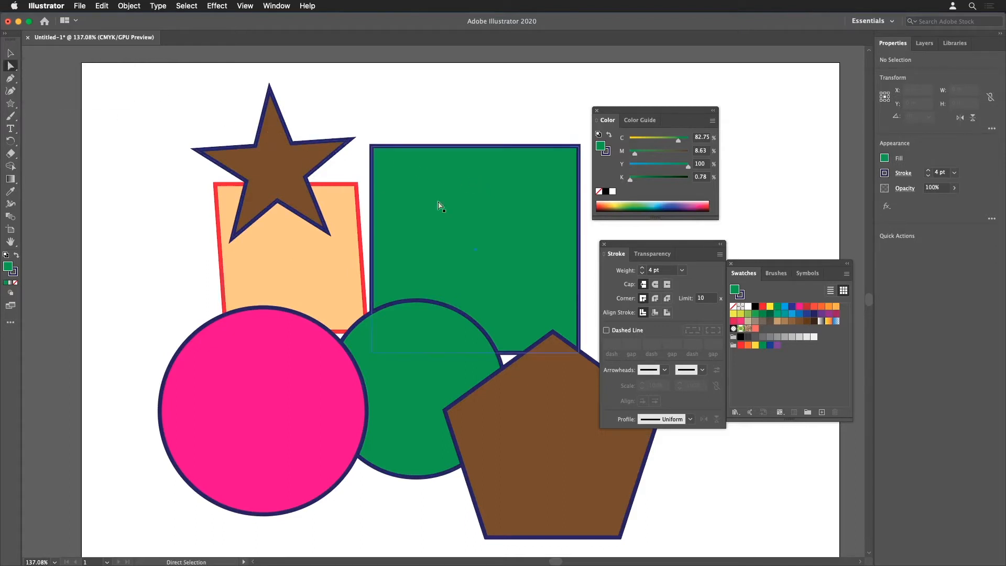
left_click(470, 211)
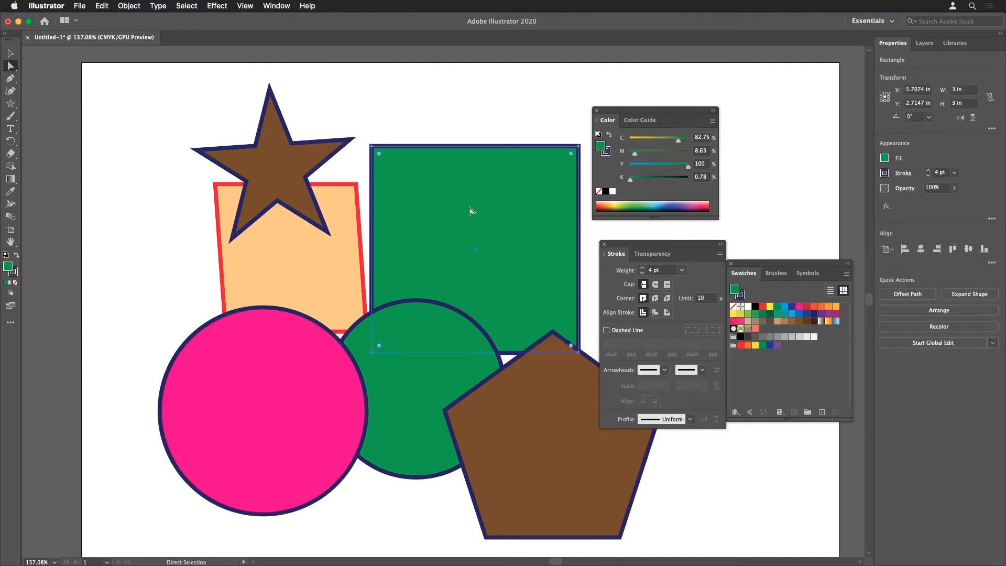
left_click_drag(472, 221, 369, 272)
- Select the orange shape, green square, green circle and brown pentagon one at a time with the Direct Selection tool
left_click(325, 285)
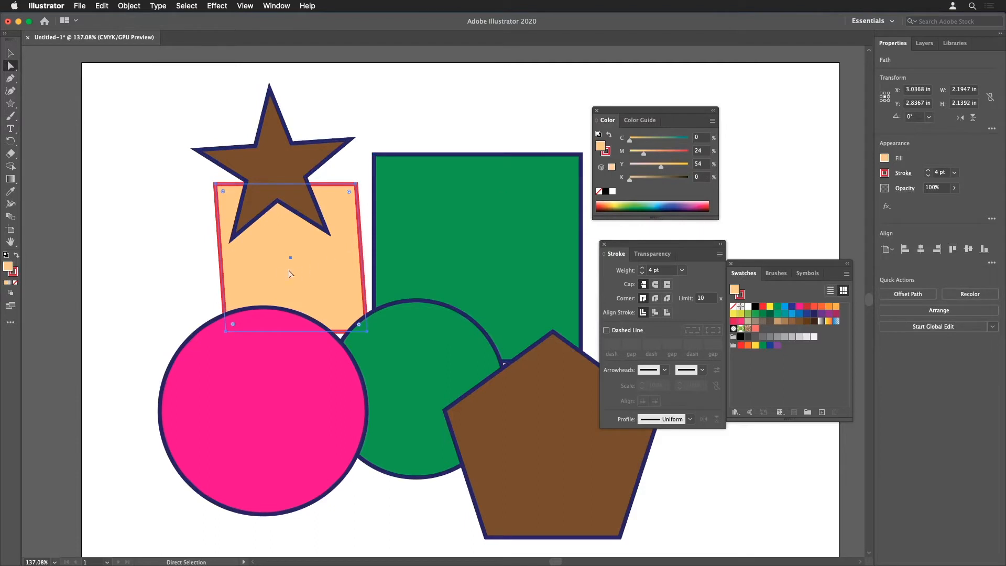
left_click(472, 209)
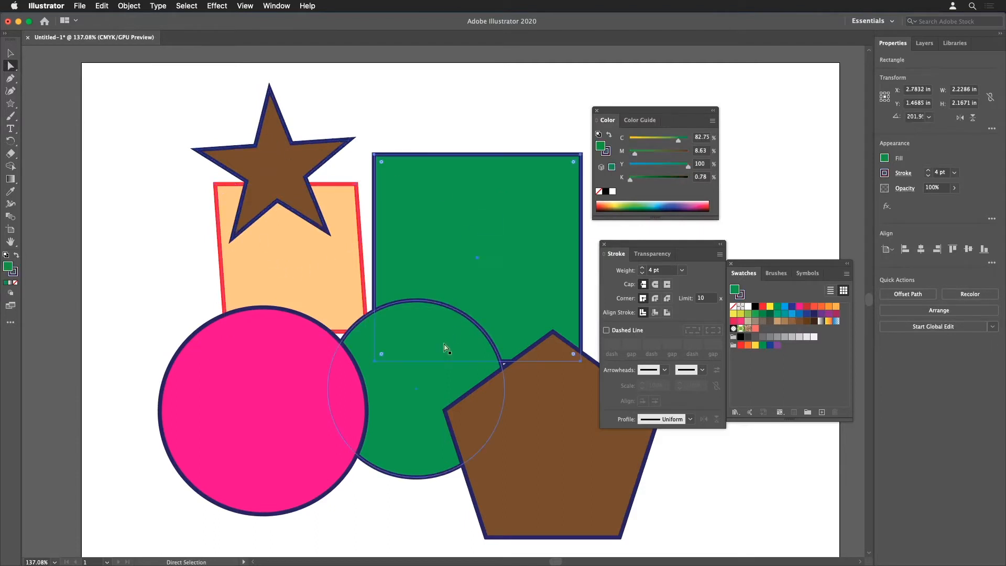
left_click(414, 375)
left_click(574, 409)
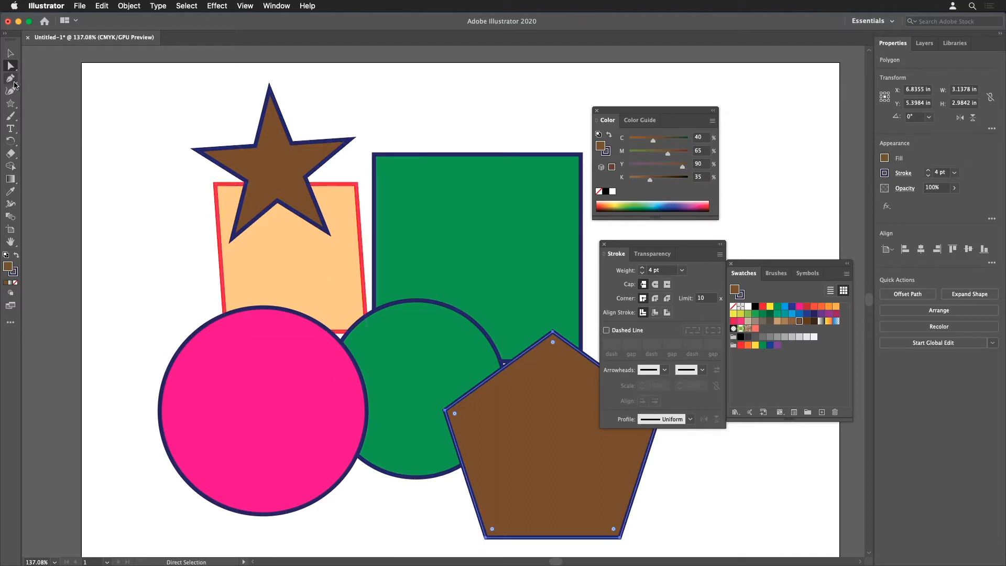
- Use the Group Selection tool to select the star, green square and orange shape individually inside the group
left_click_drag(12, 68, 52, 78)
left_click(270, 94)
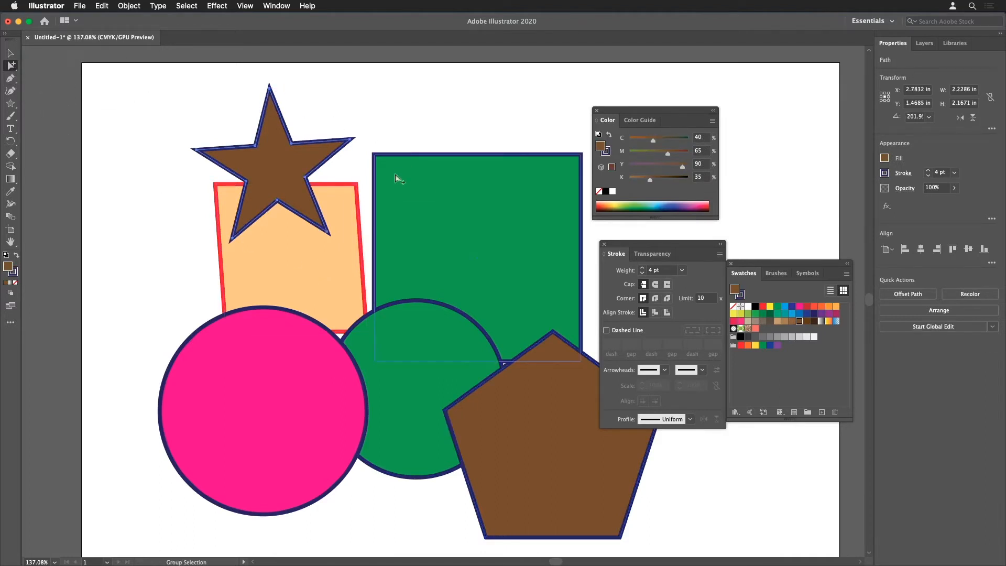
left_click_drag(12, 66, 11, 67)
left_click(460, 227)
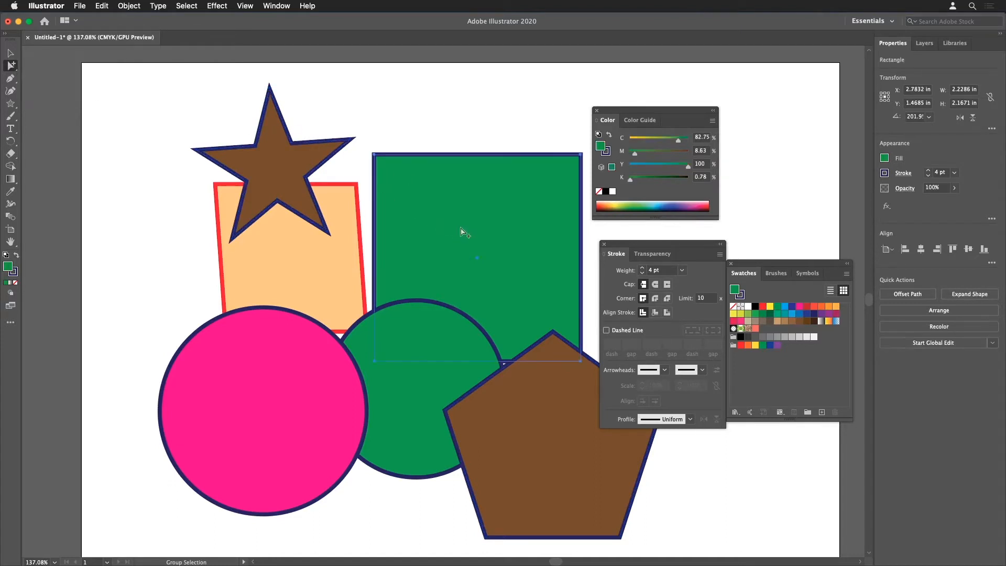
left_click(319, 290)
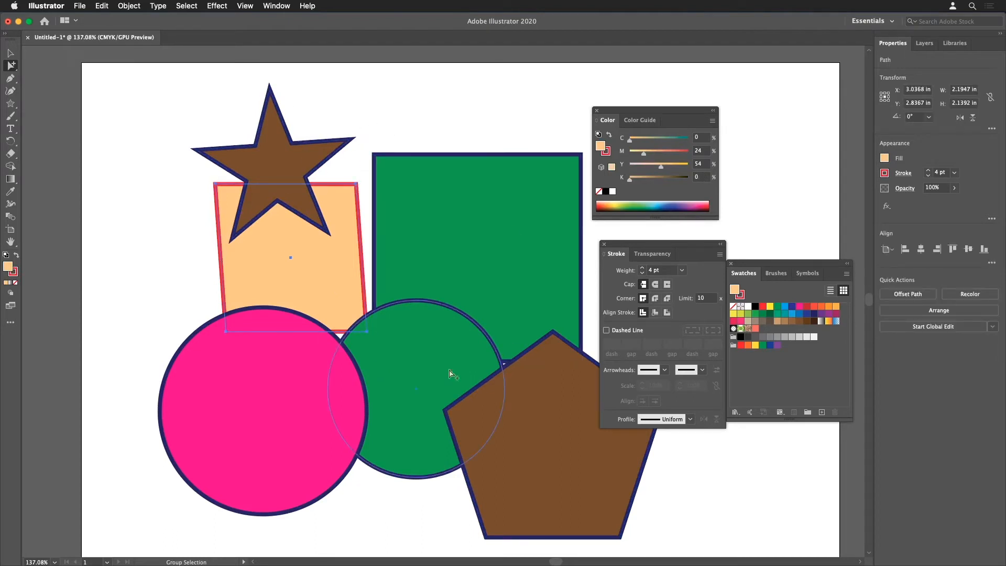
left_click(377, 162)
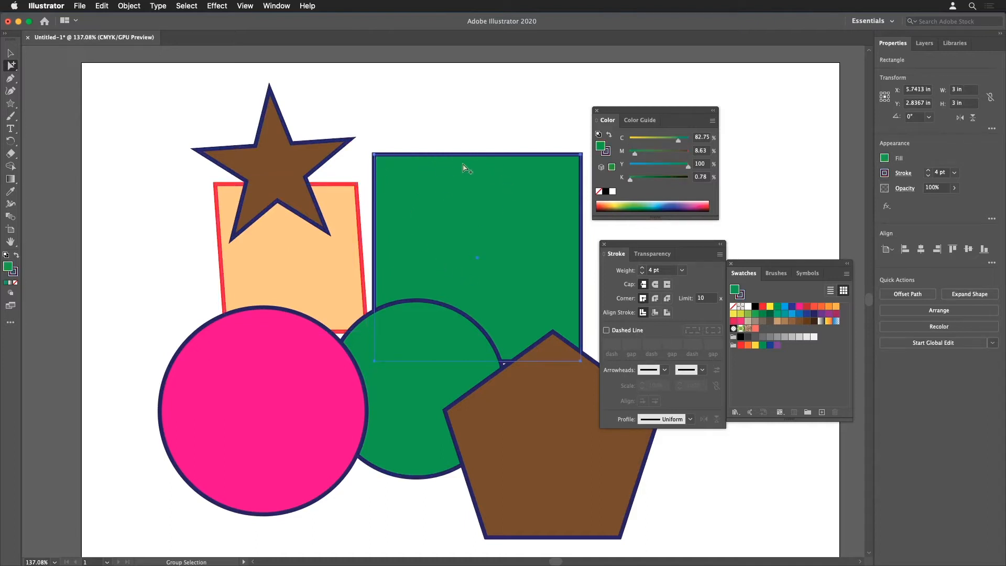
- Return to the Selection tool, select all the artwork and group it
left_click(12, 55)
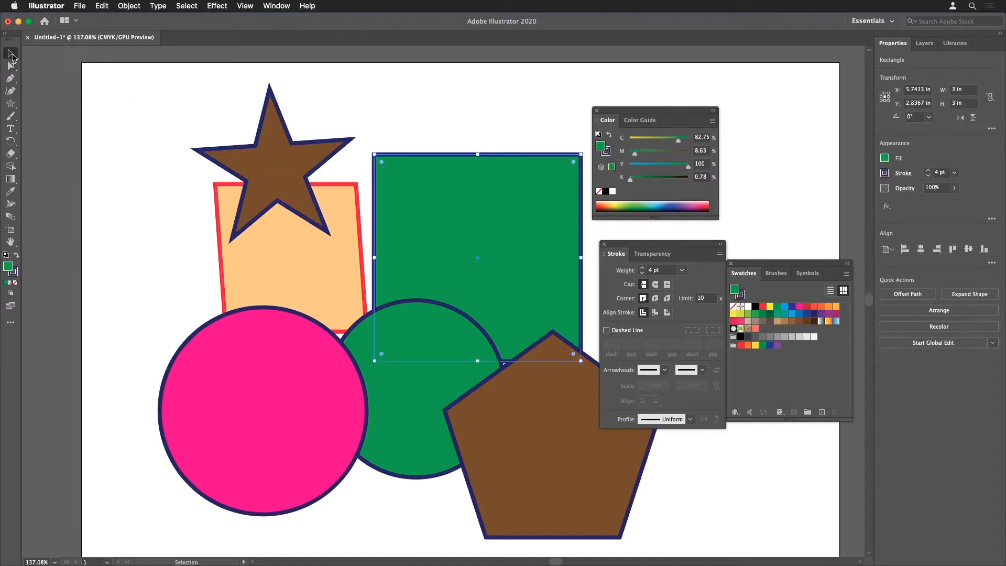
left_click(348, 105)
key("super+a")
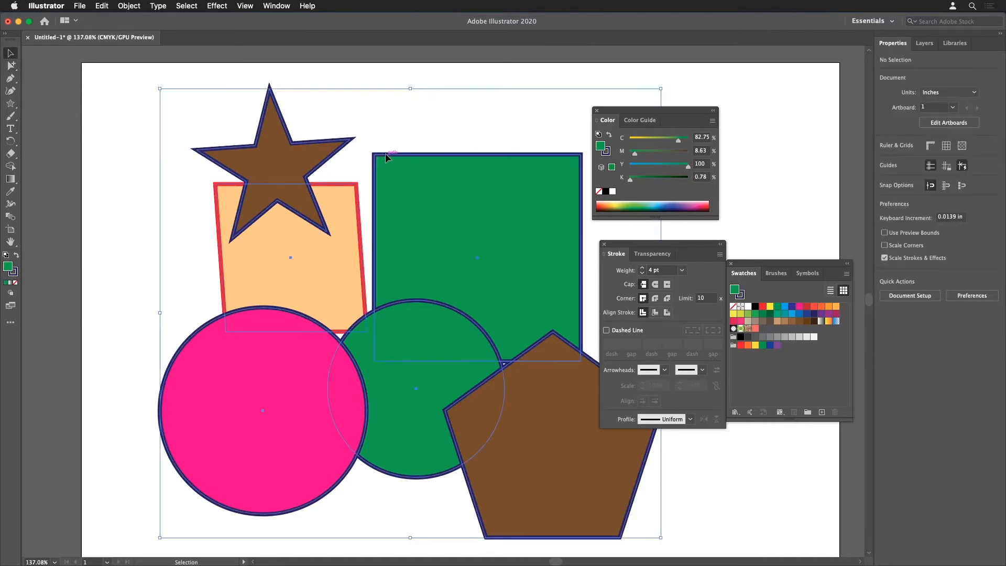
key("super+g")
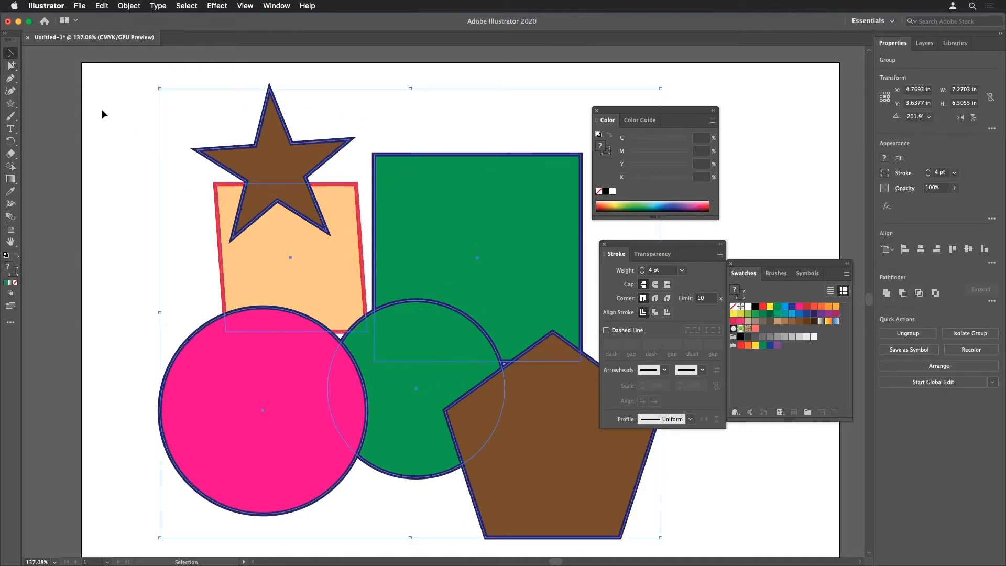
- Direct-select only the star and use the Eyedropper to sample the pink circle, orange shape, green square and brown pentagon onto it in turn
left_click(11, 66)
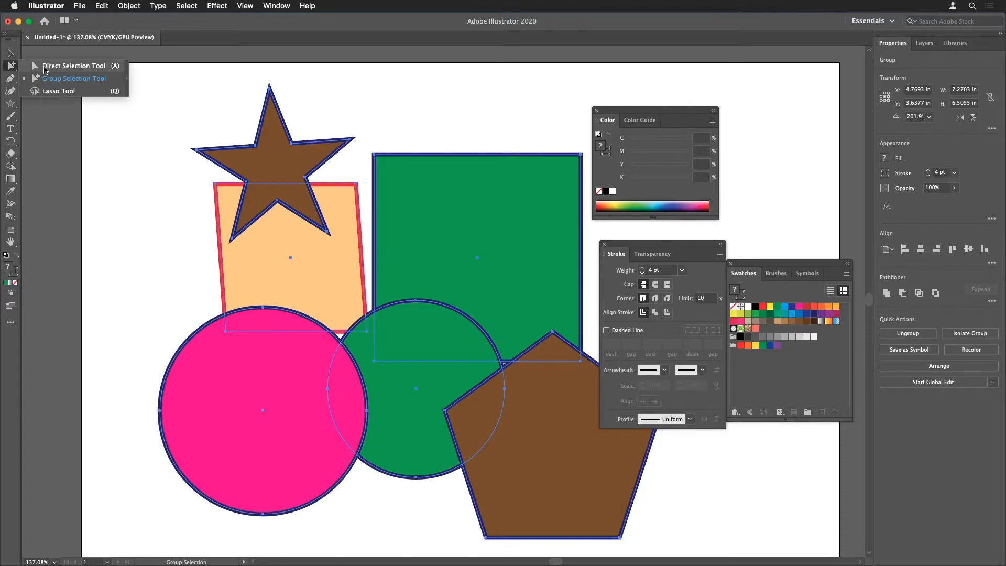
left_click(74, 66)
left_click(129, 88)
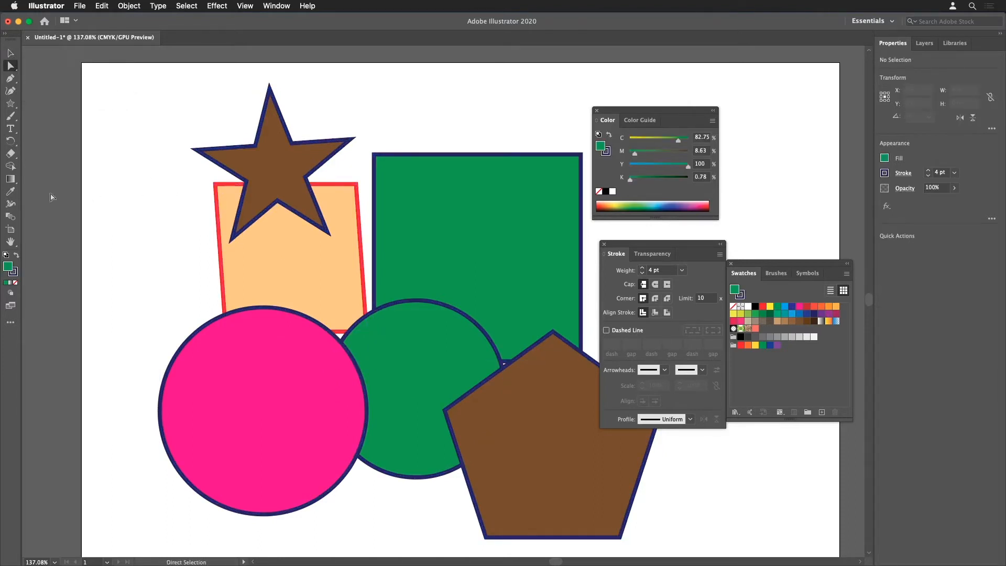
left_click(17, 195)
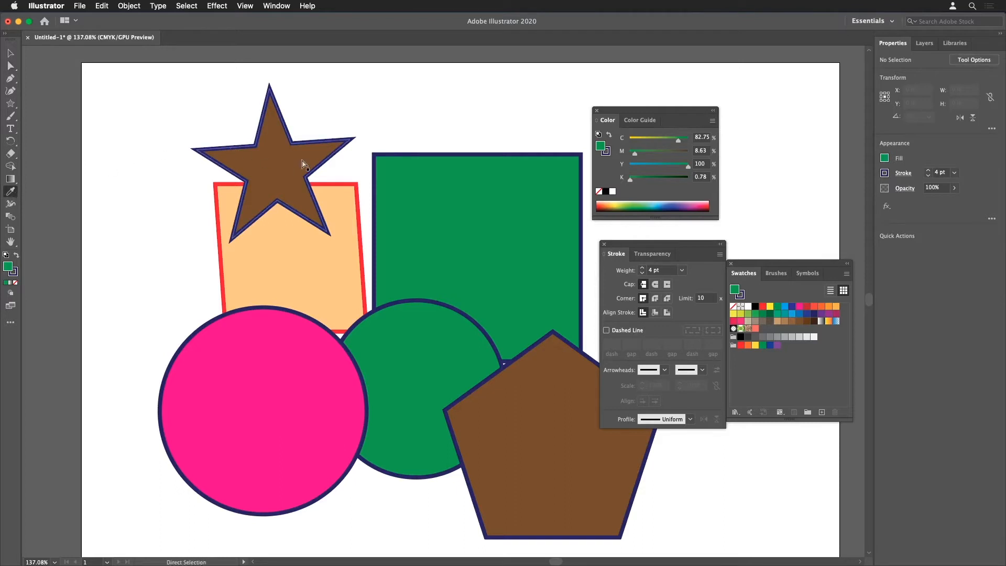
left_click(261, 174, "super")
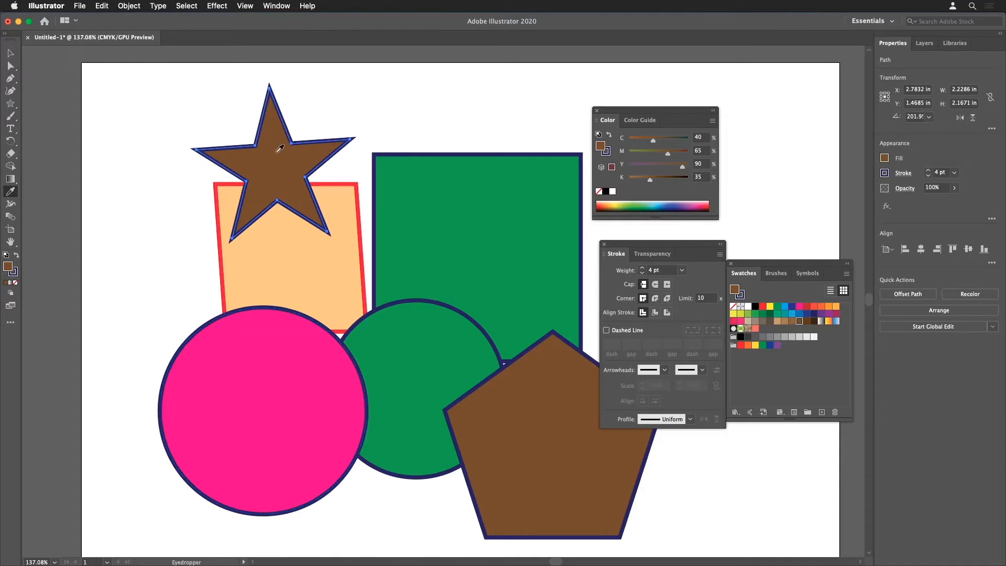
key("a")
key("i")
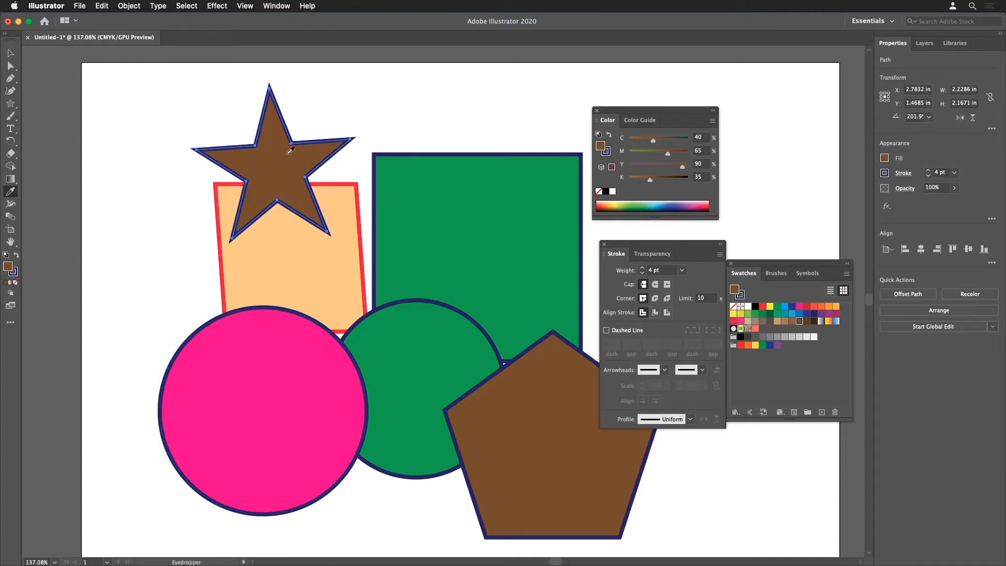
left_click(216, 388)
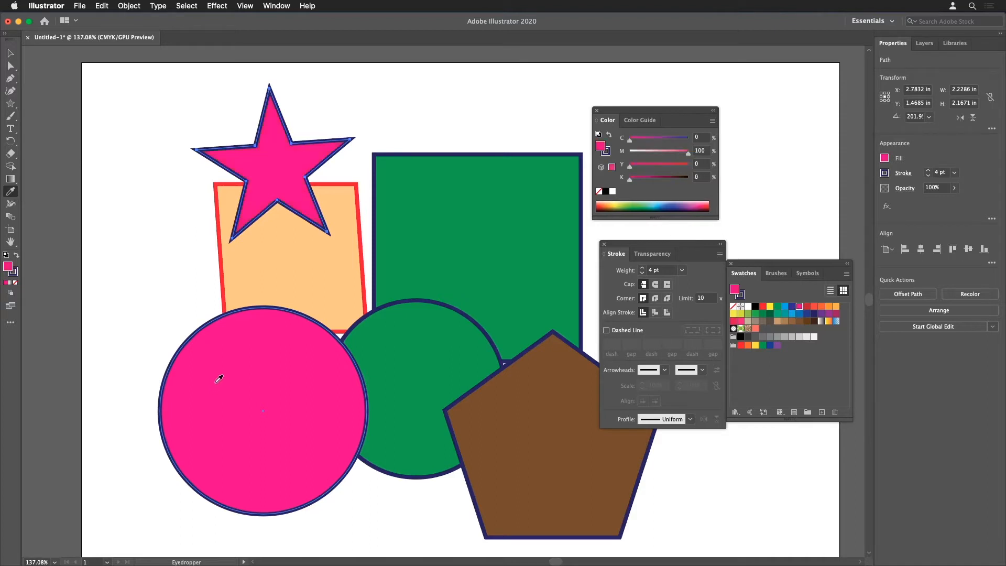
left_click(321, 284)
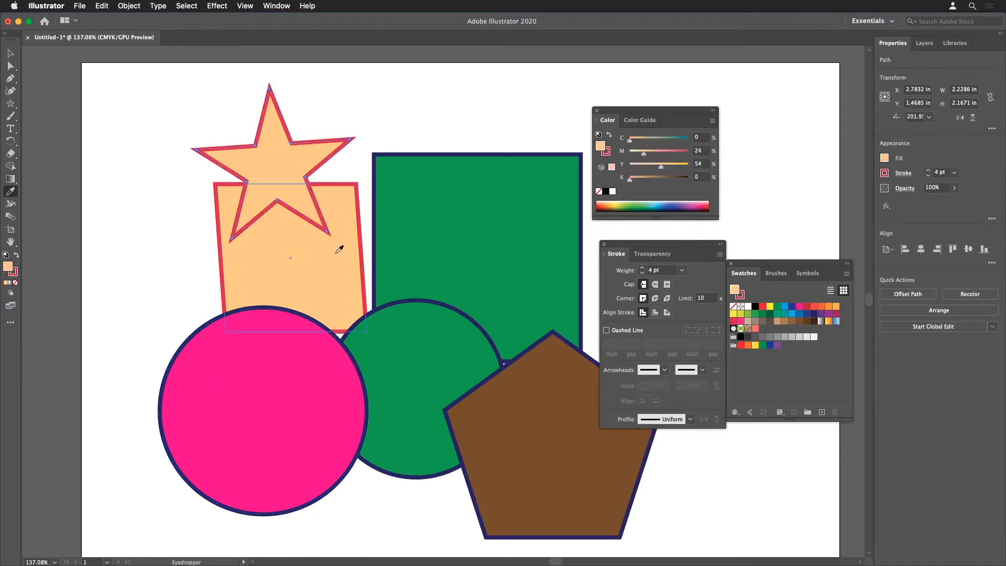
left_click(403, 242)
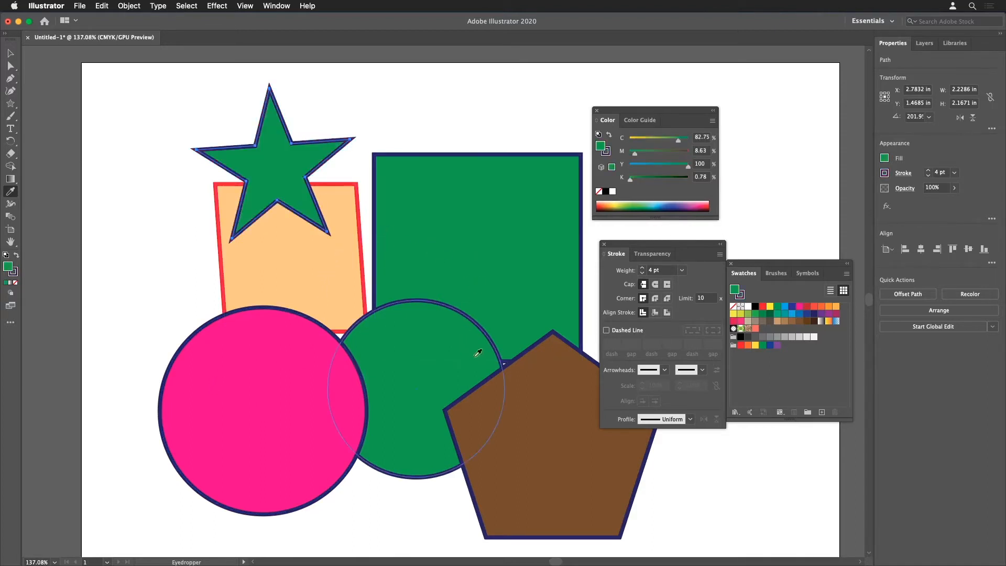
left_click(544, 424)
- Direct-select the star, green square and brown pentagon together and apply the pink circle's appearance to them with the Eyedropper
key("a")
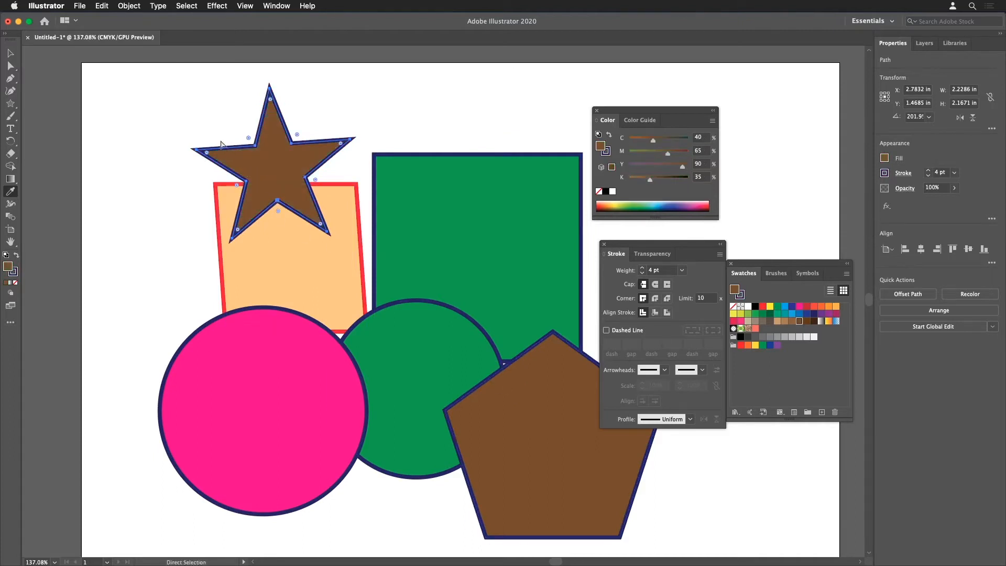
left_click(348, 107)
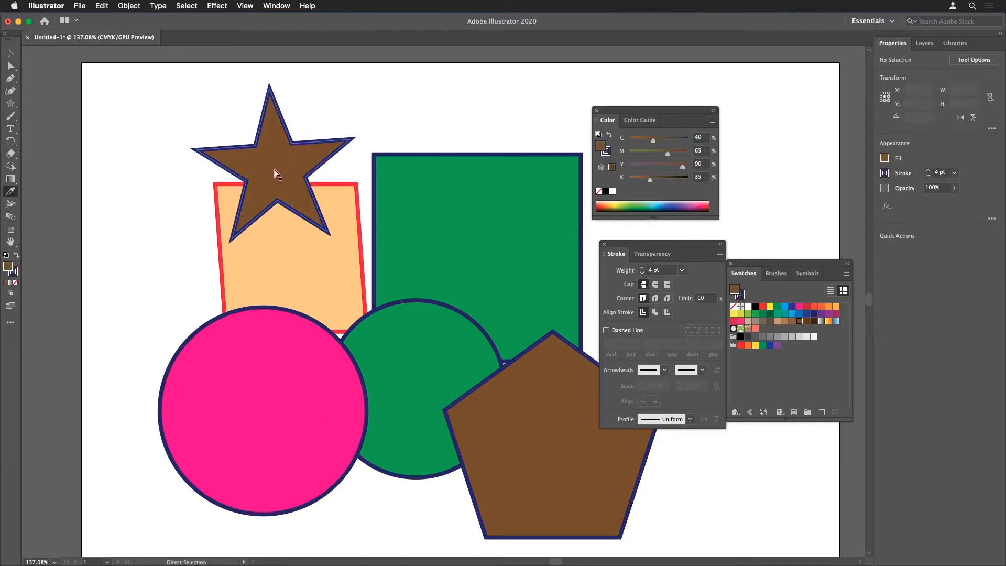
key("i")
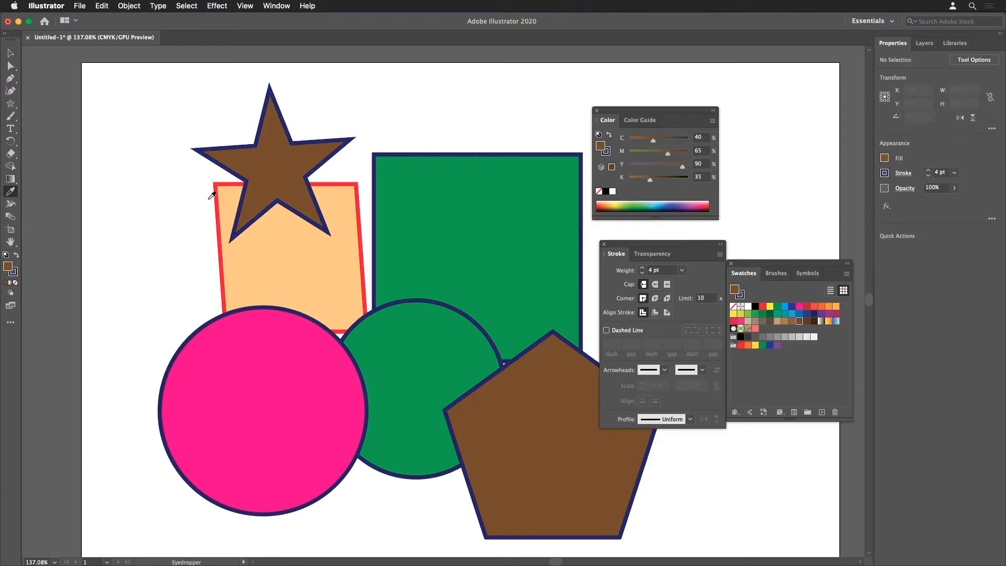
key("a")
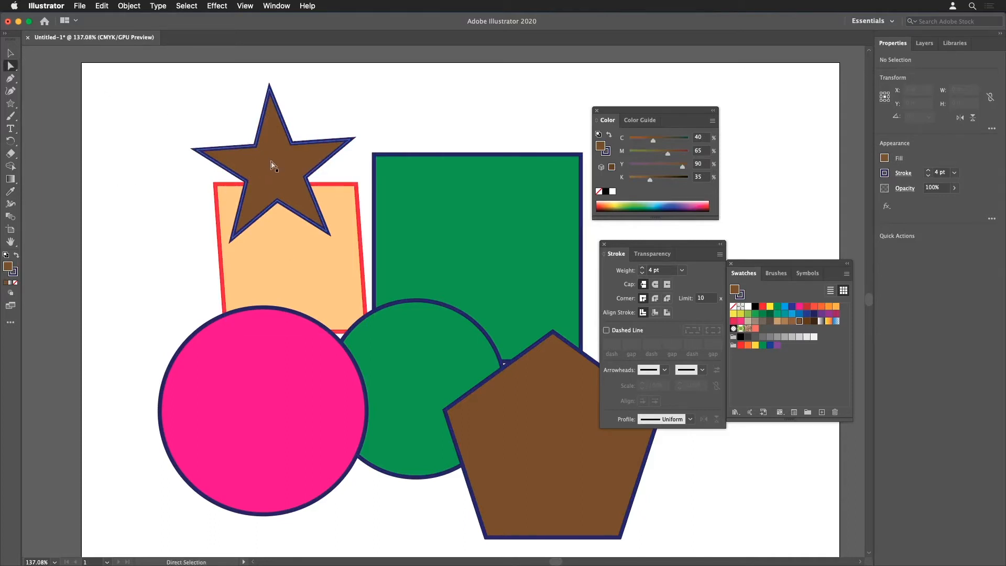
left_click(272, 166)
left_click(442, 198, "shift")
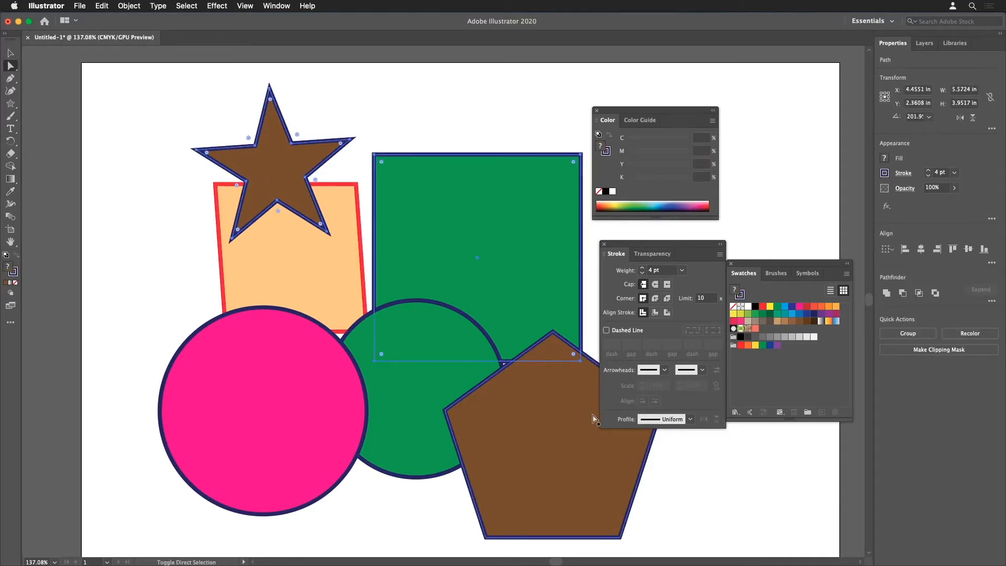
left_click(534, 412, "shift")
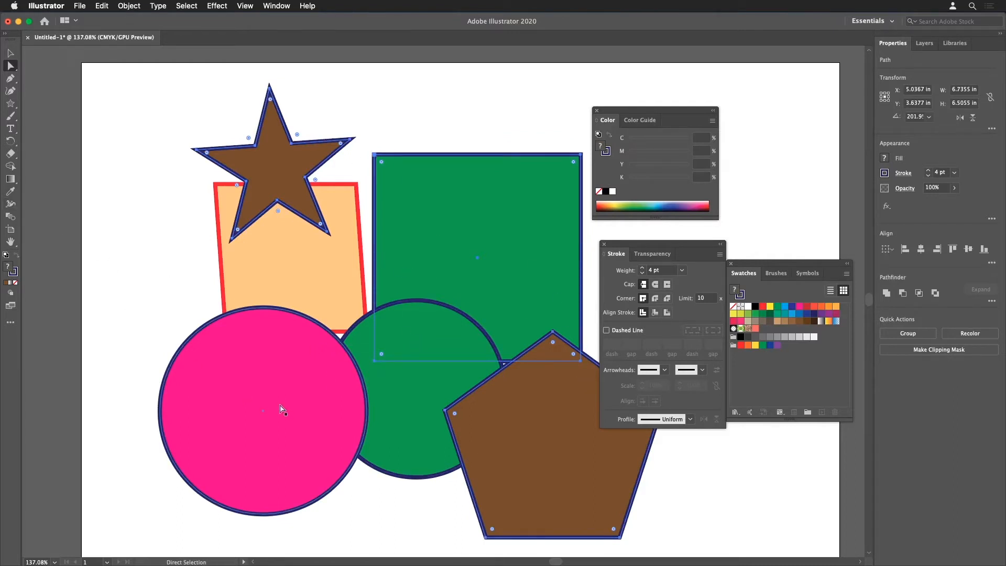
key("i")
left_click(273, 350)
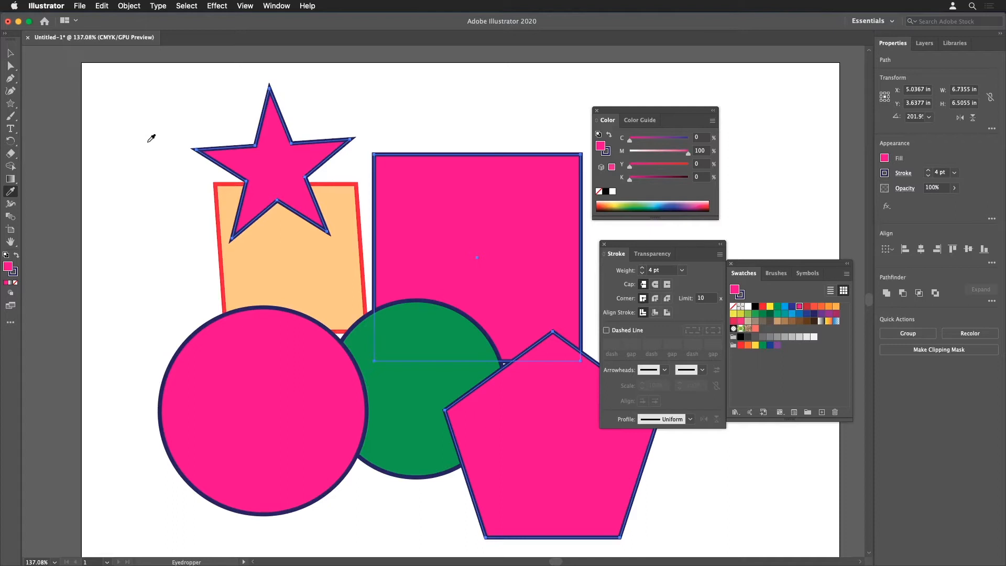
- Select all the grouped artwork with the Selection tool and delete it to empty the artboard
left_click_drag(295, 211, 248, 200)
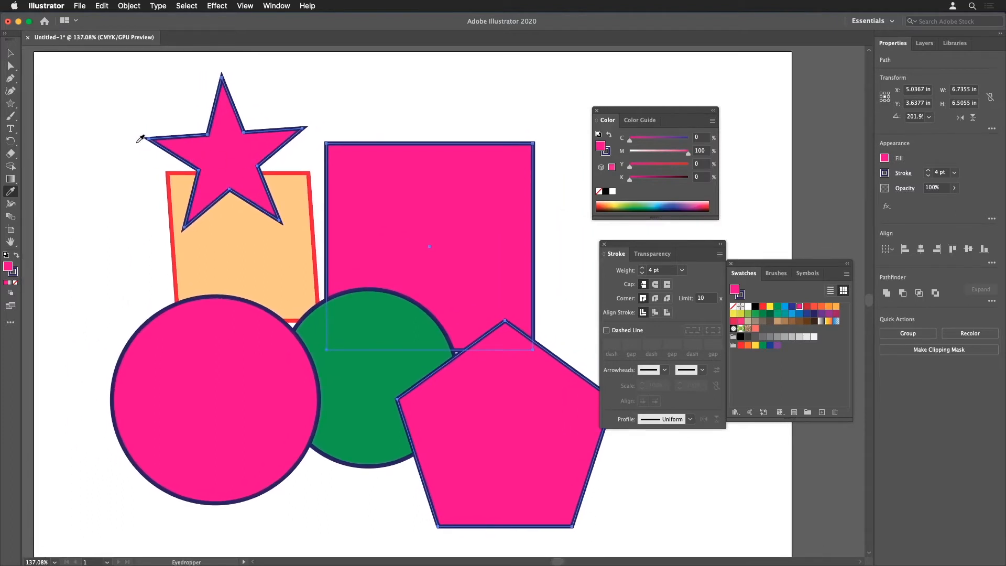
key("super")
key("v")
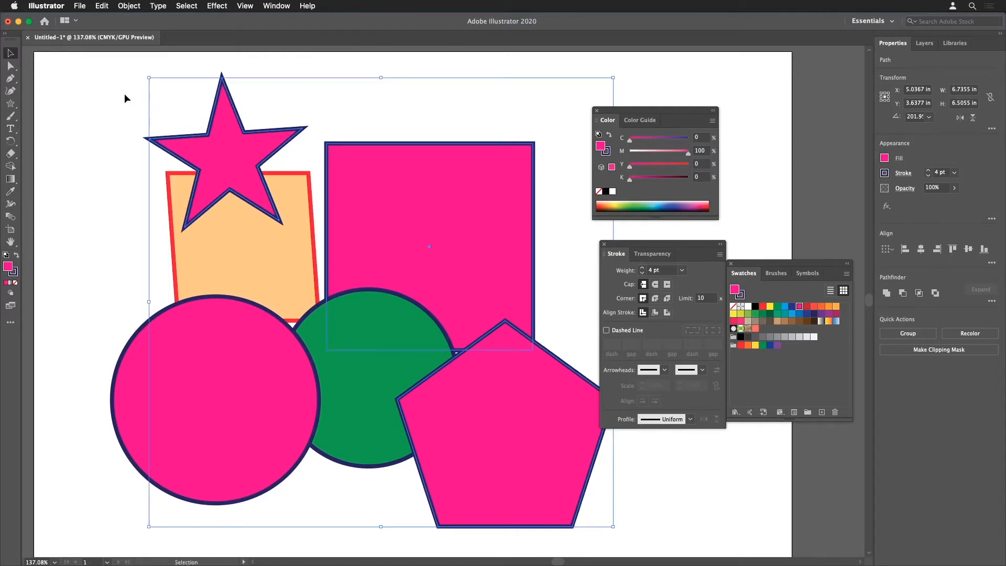
left_click_drag(100, 87, 537, 449)
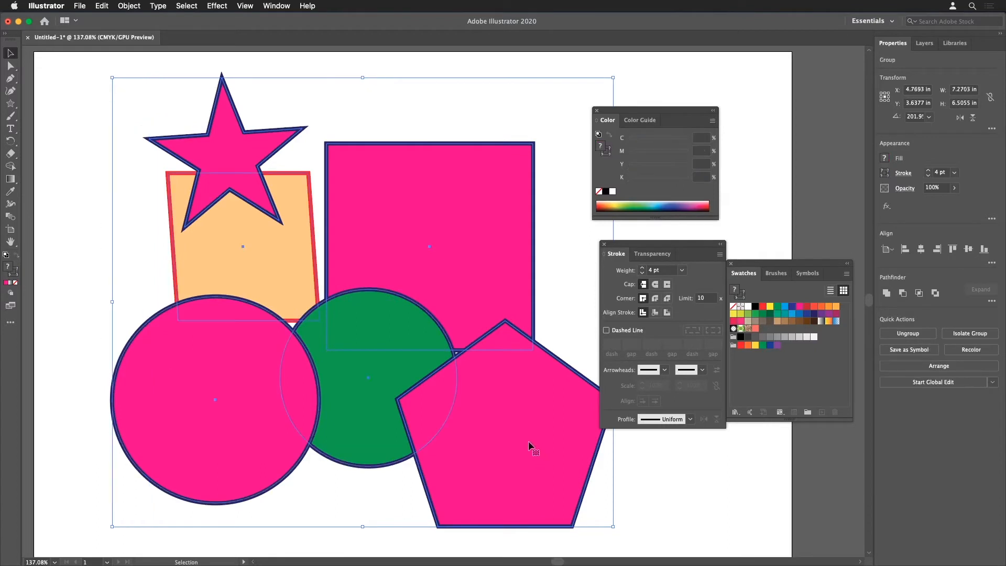
key("Delete")
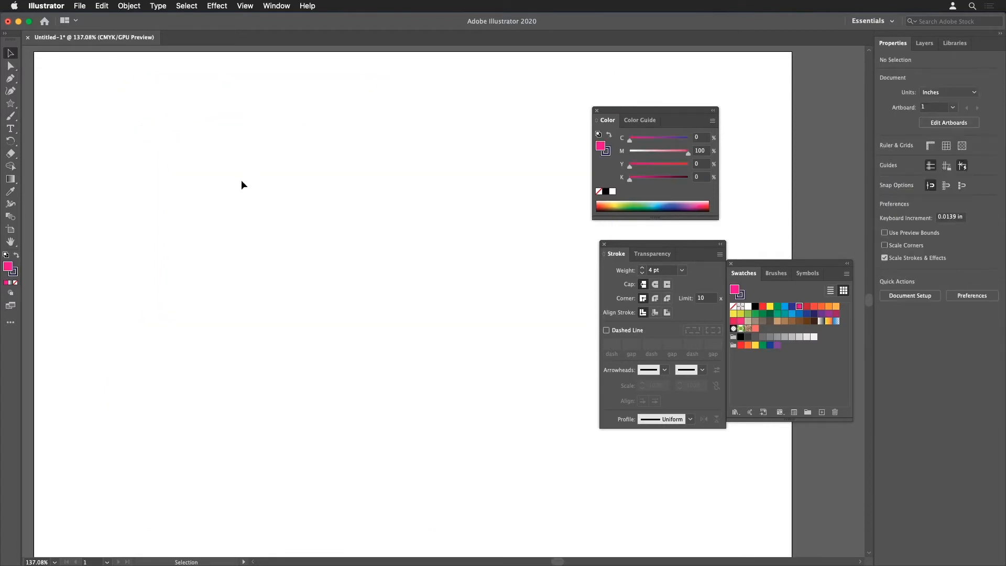
- Draw a straight-sided open path with the Pen tool, placing seven anchor points clockwise in the artboard's upper-left area
key("p")
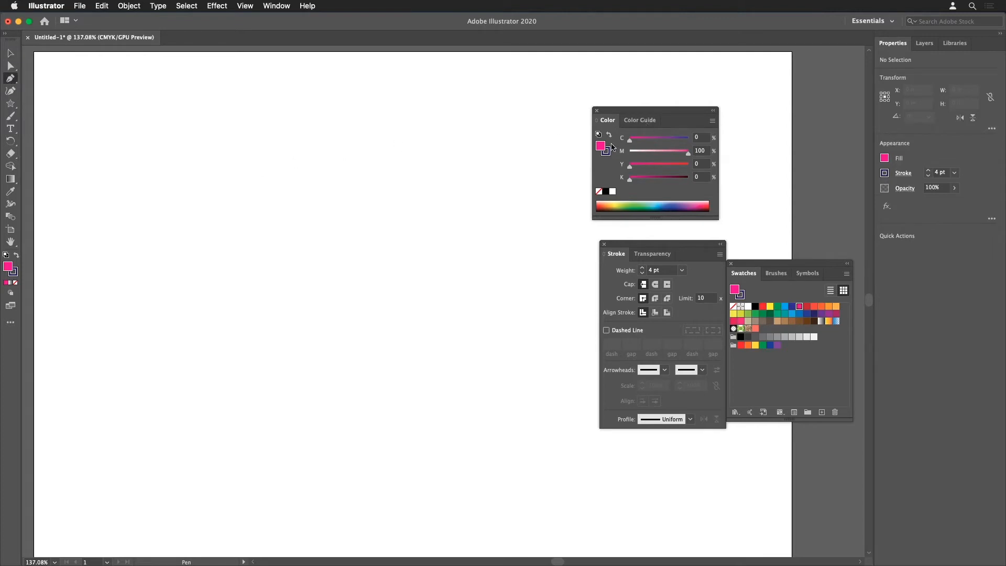
left_click(149, 167)
left_click(286, 131)
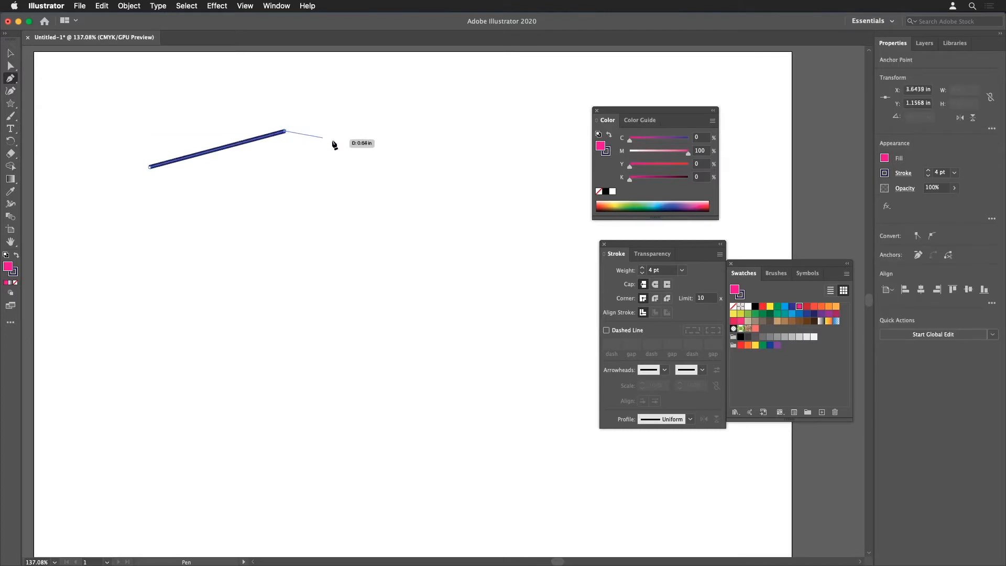
left_click(360, 157)
left_click(369, 201)
left_click(311, 231)
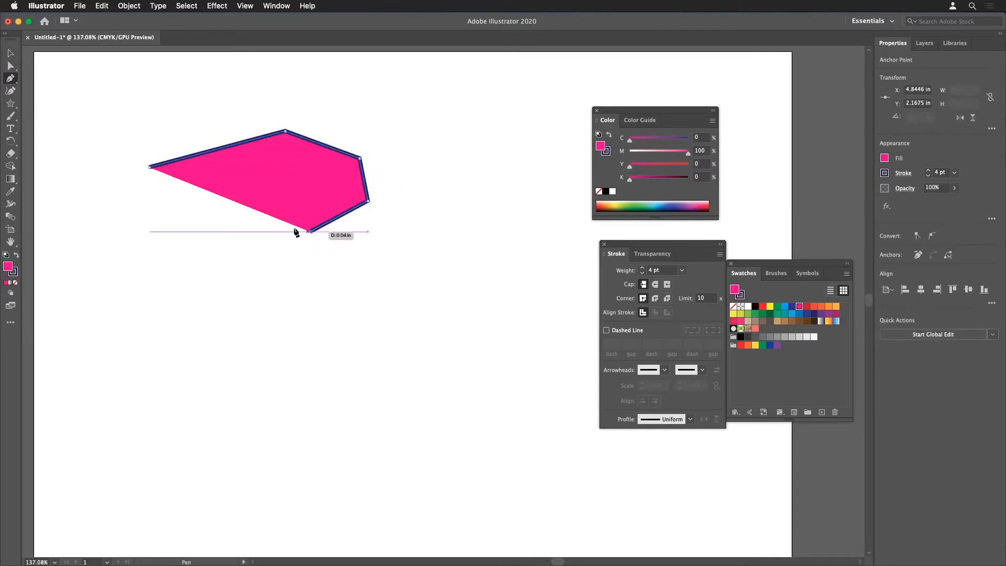
left_click(205, 231)
left_click(140, 193)
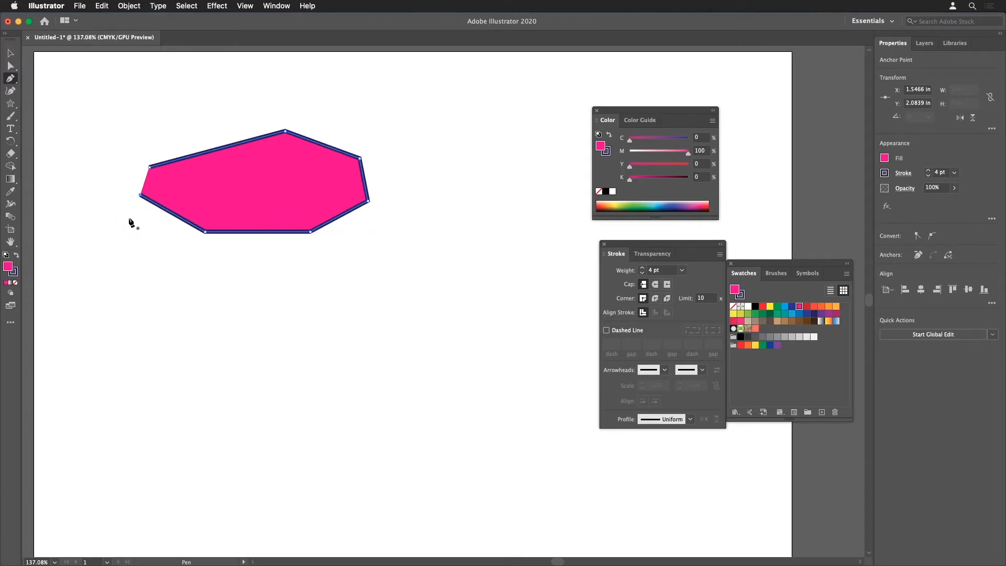
- Undo and re-place the path's last anchor point until it sits slightly farther left, and end the path without closing it
key("super+z")
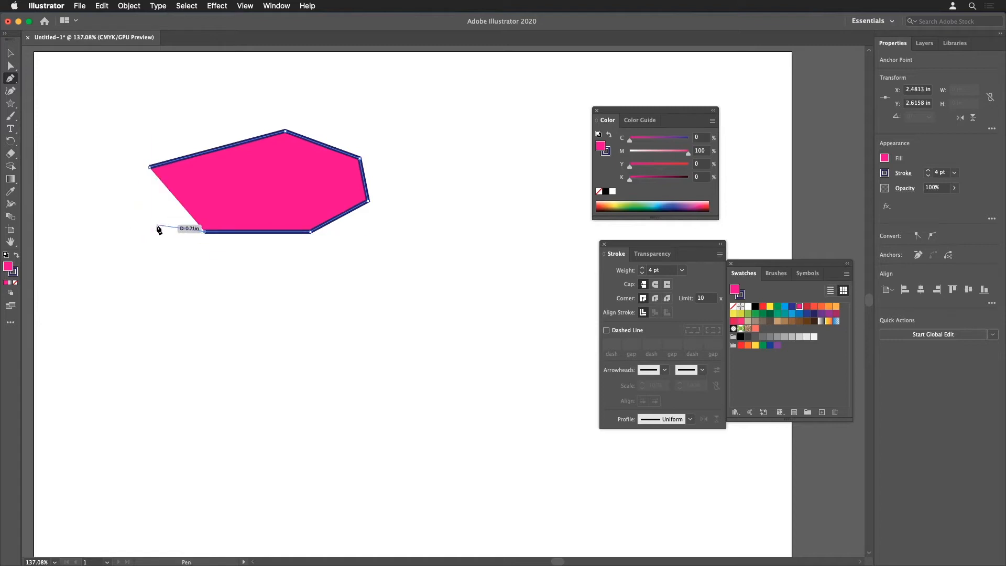
left_click(141, 216)
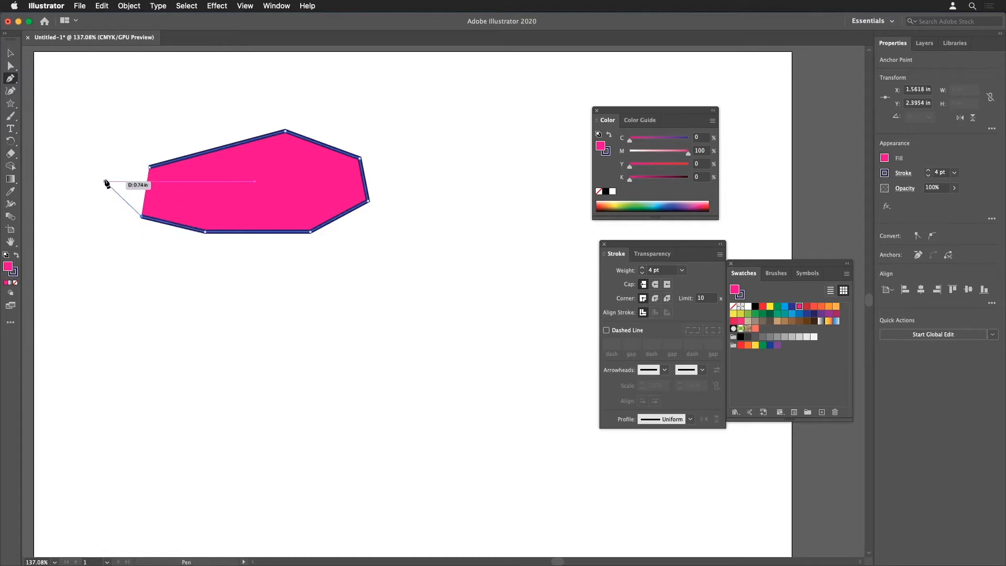
key("Escape")
key("BackSpace")
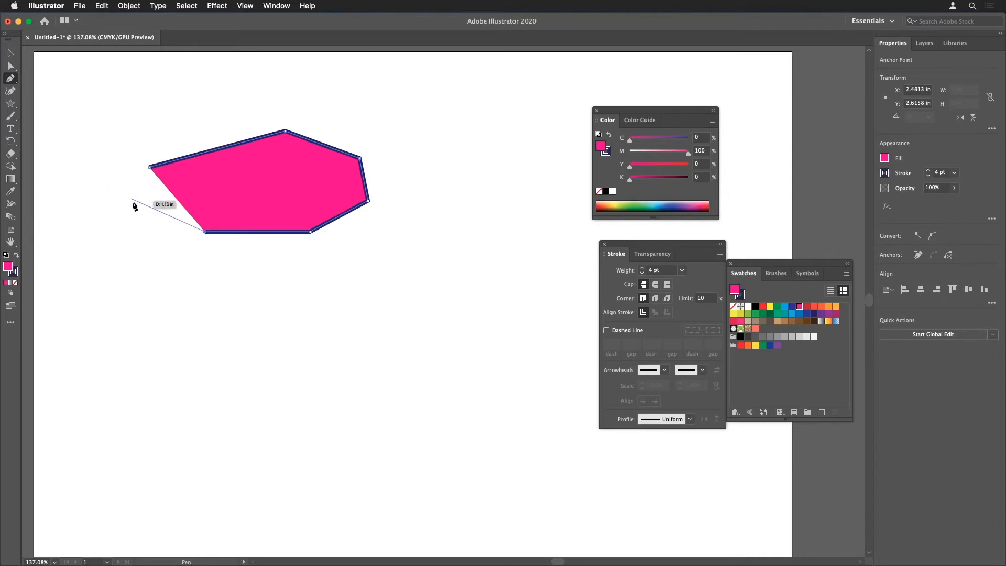
left_click(131, 208)
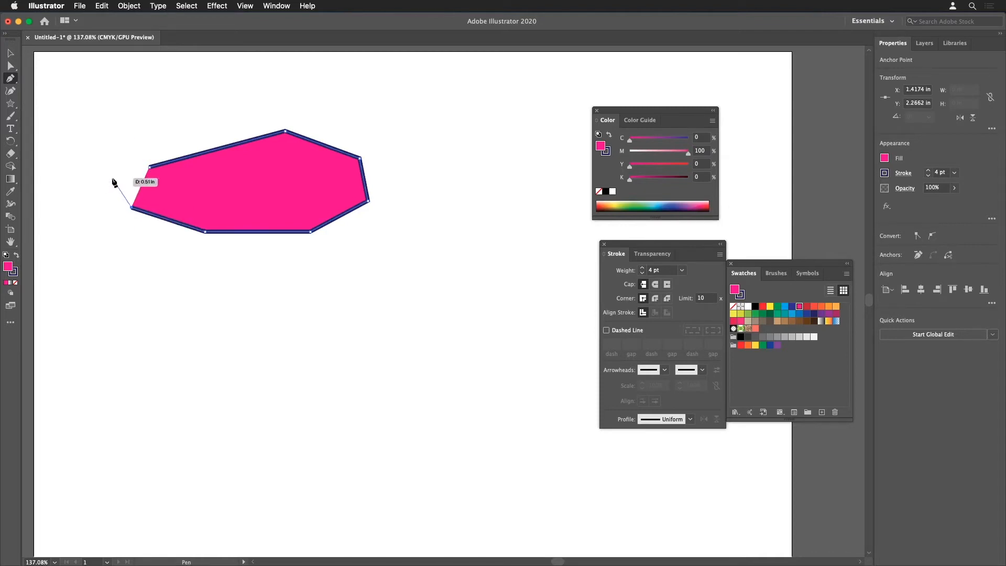
key("super")
left_click(101, 172, "super")
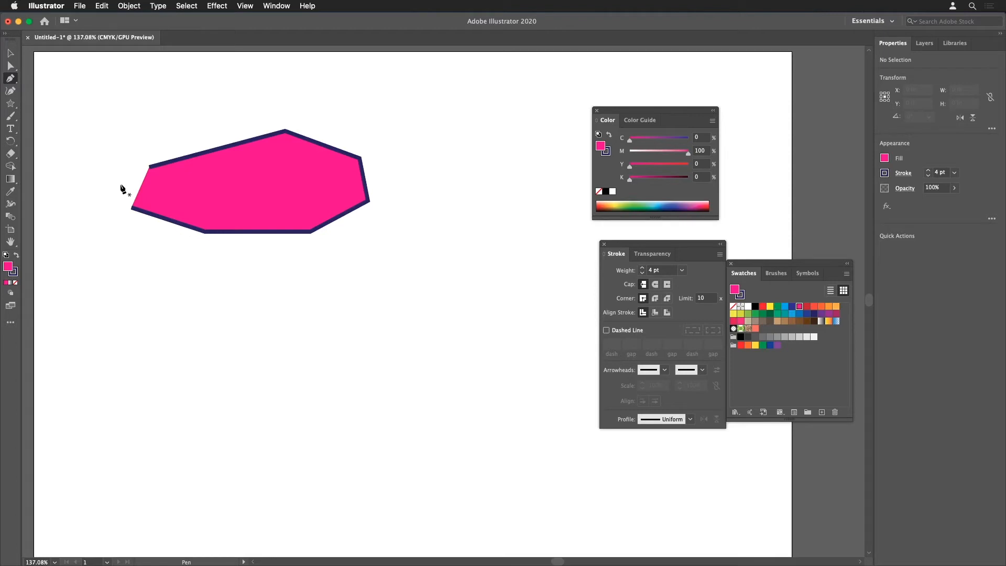
- Remove the path's upper-left starting anchor point with its segment and set the path's fill to None
left_click(76, 6)
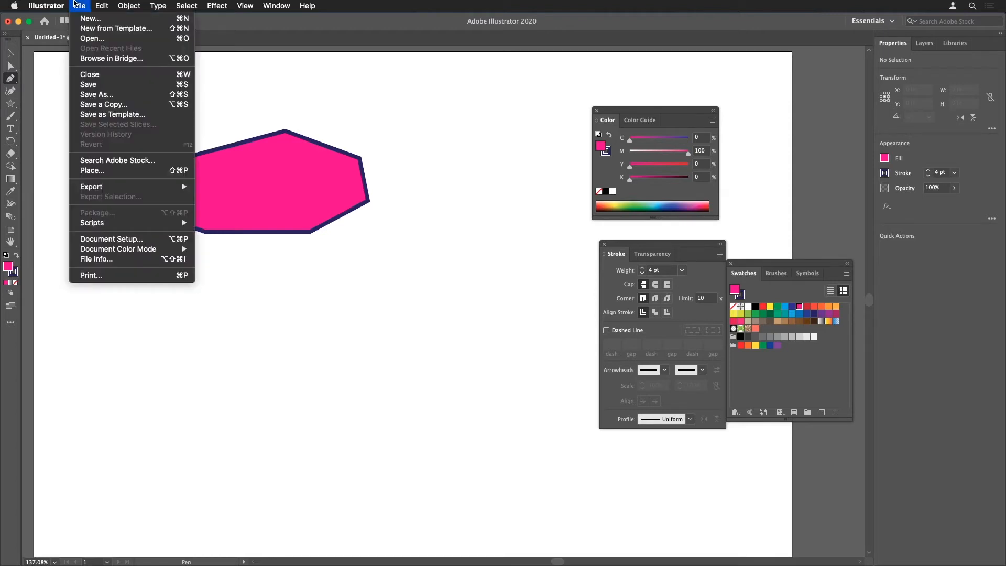
mouse_move(95, 5)
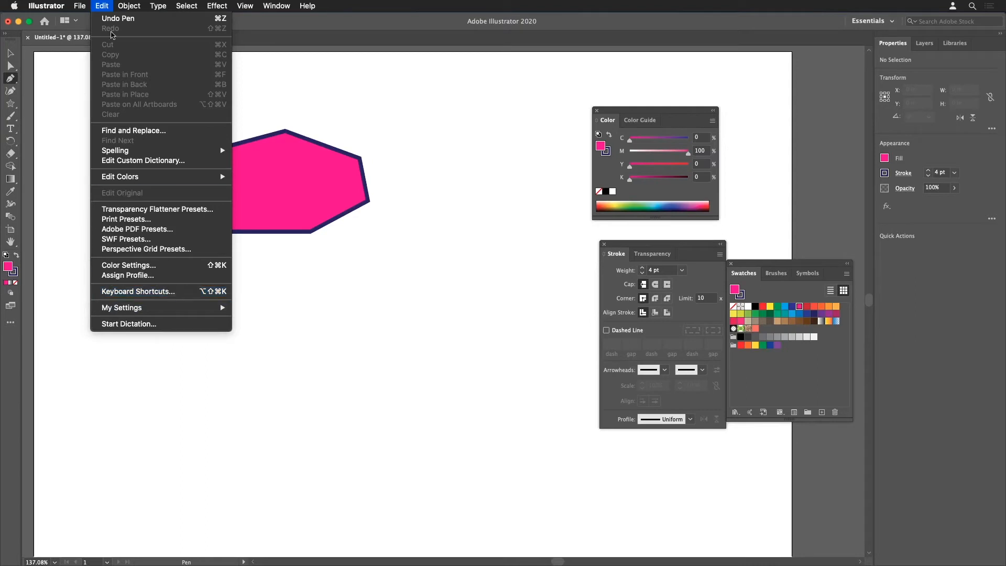
left_click(118, 19)
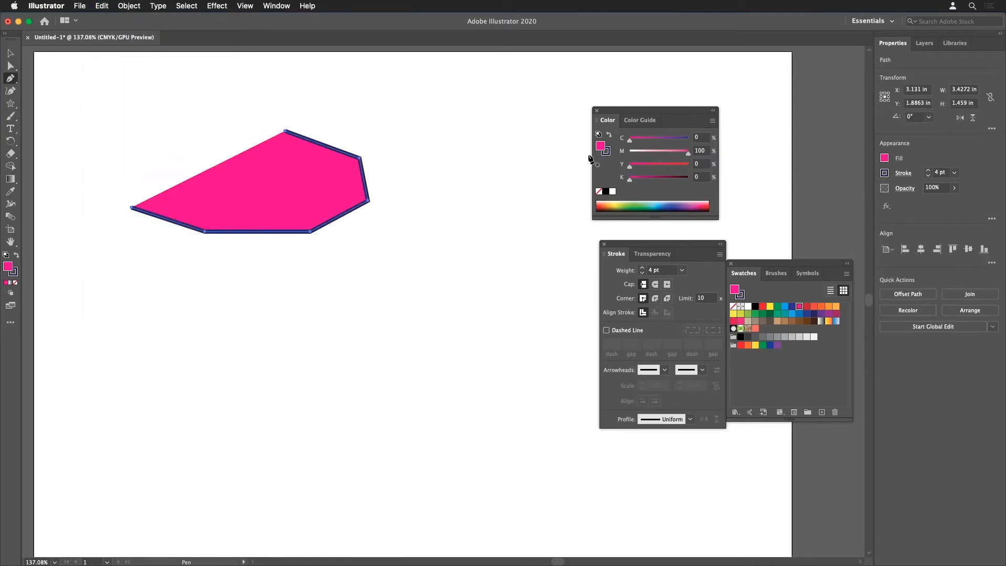
left_click(599, 192)
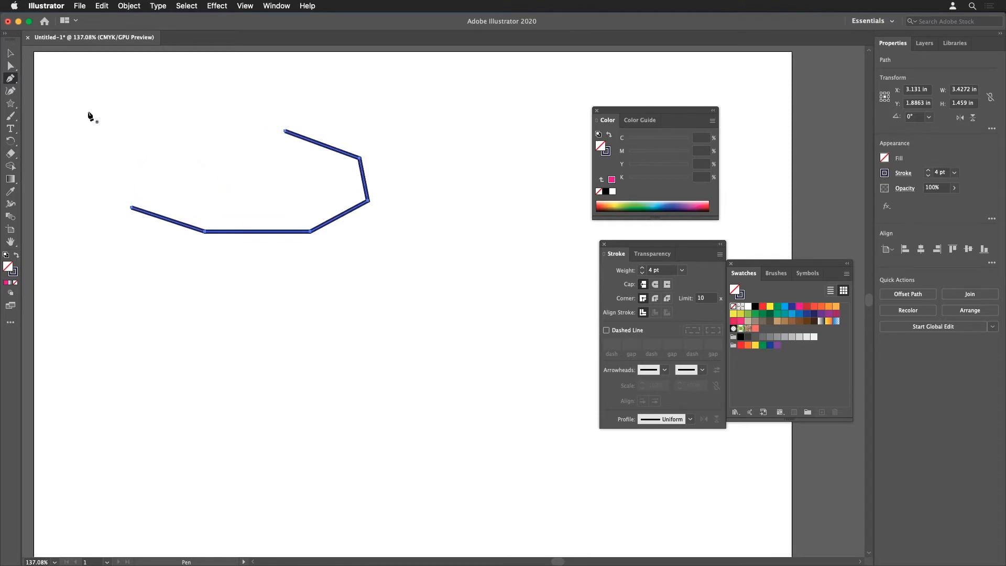
- Continue the open path from its left end with two more anchor points and close it at the opposite endpoint
left_click(131, 207)
left_click(169, 141)
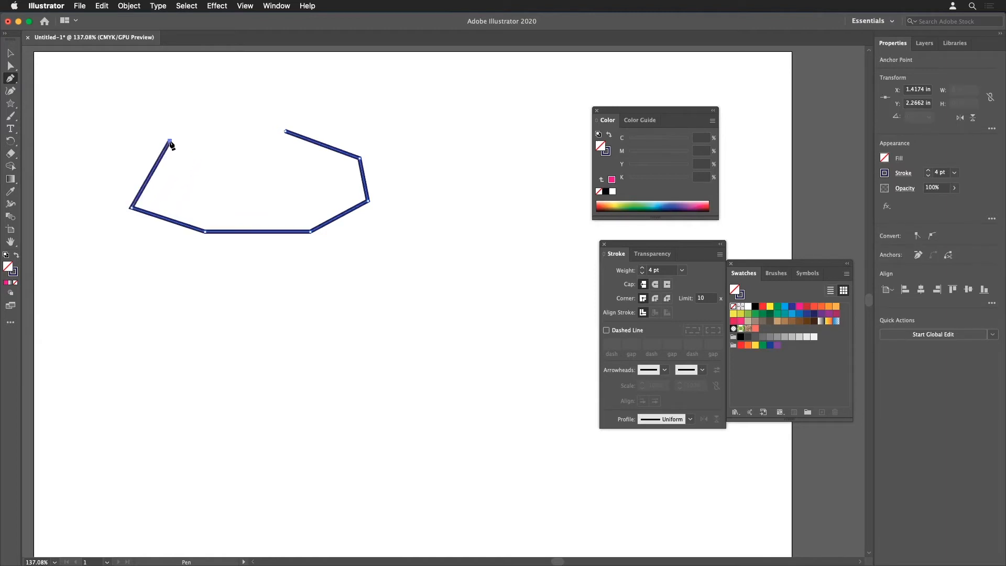
left_click(222, 119)
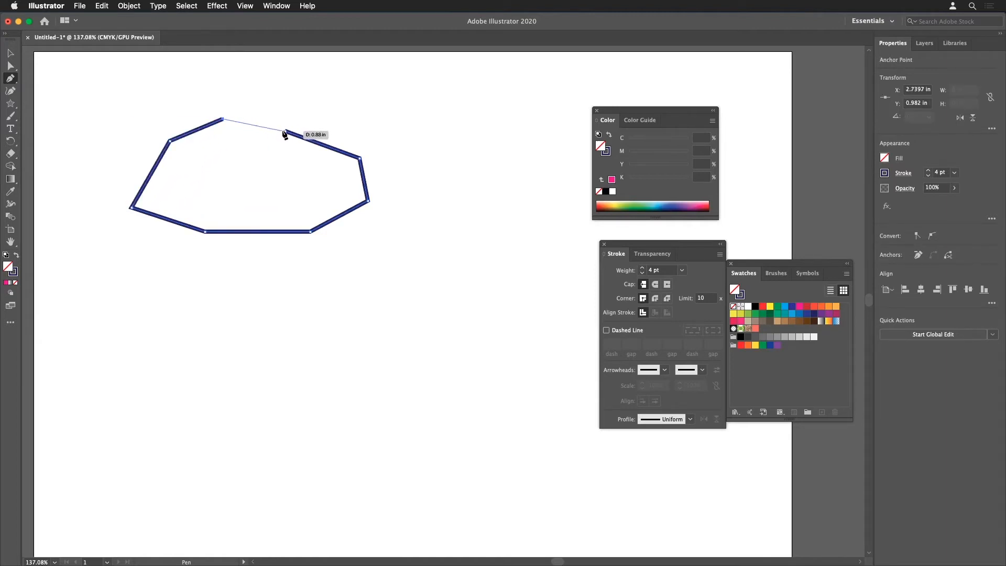
left_click(285, 132)
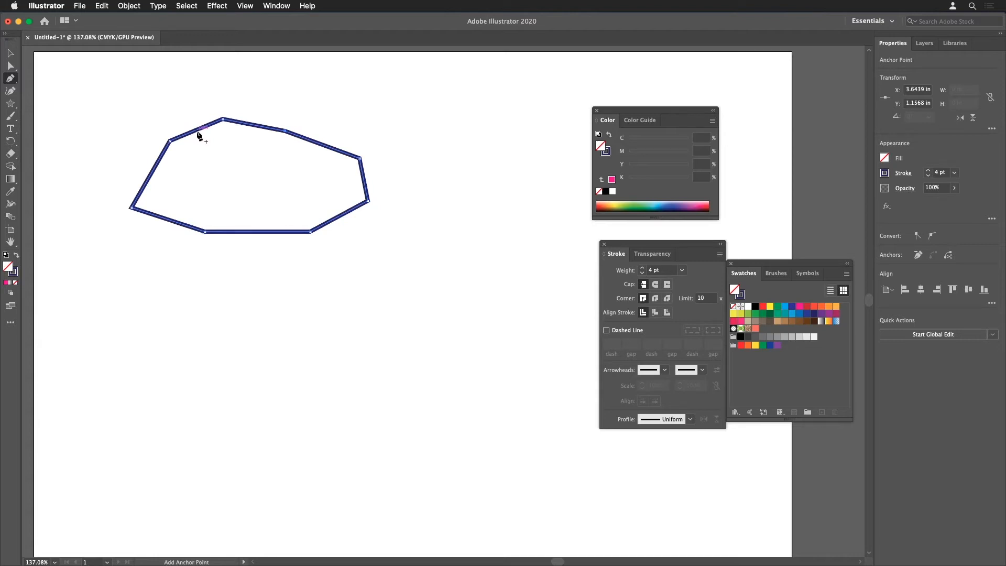
- Add an anchor point on the closed path's upper-left edge and remove the three existing anchor points along its top and upper-right side
left_click(198, 132)
left_click(223, 120)
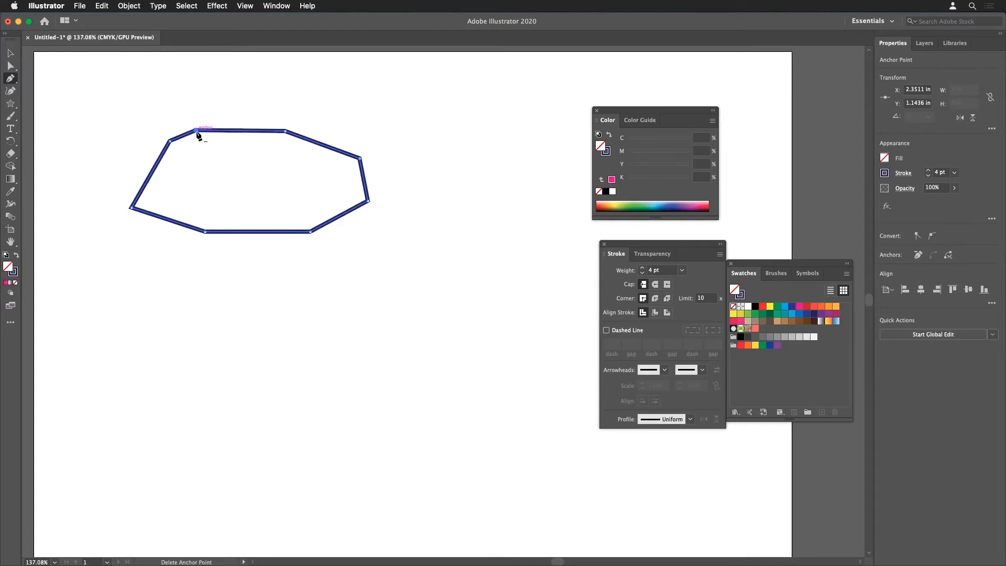
left_click(285, 132)
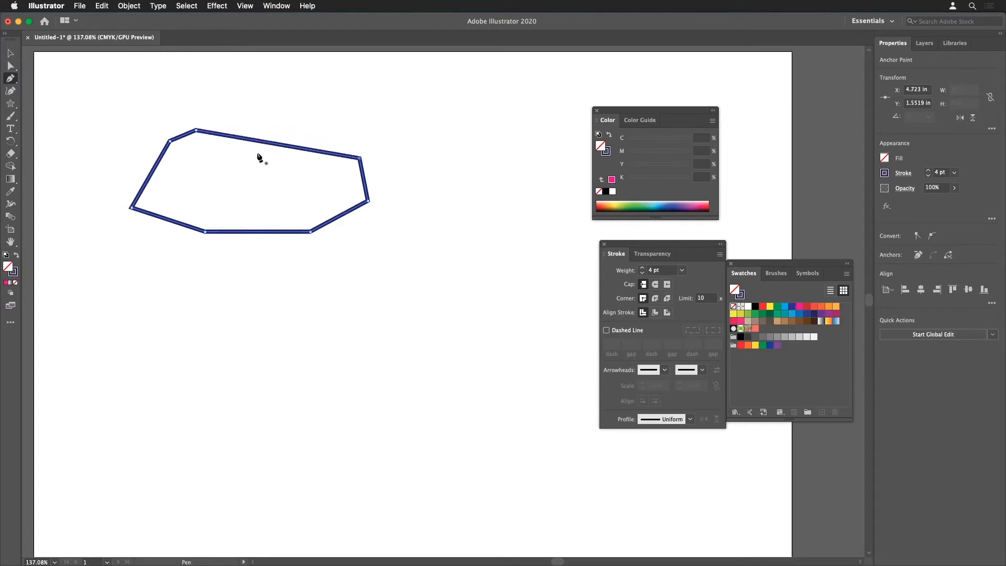
left_click(360, 157)
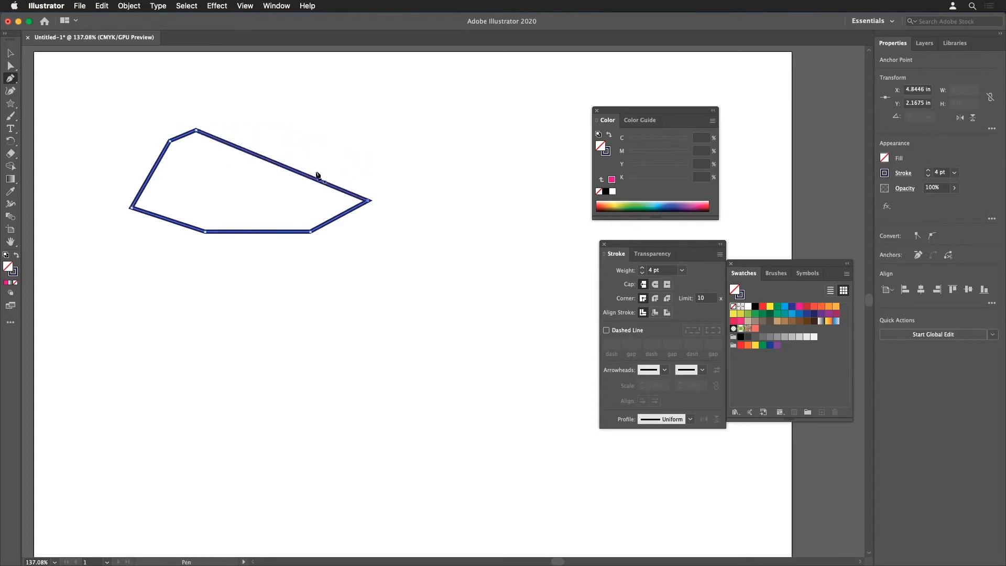
- Add anchor points along the path's long upper edge and move its two top anchor points with the Direct Selection tool to reshape the outline
left_click(269, 159)
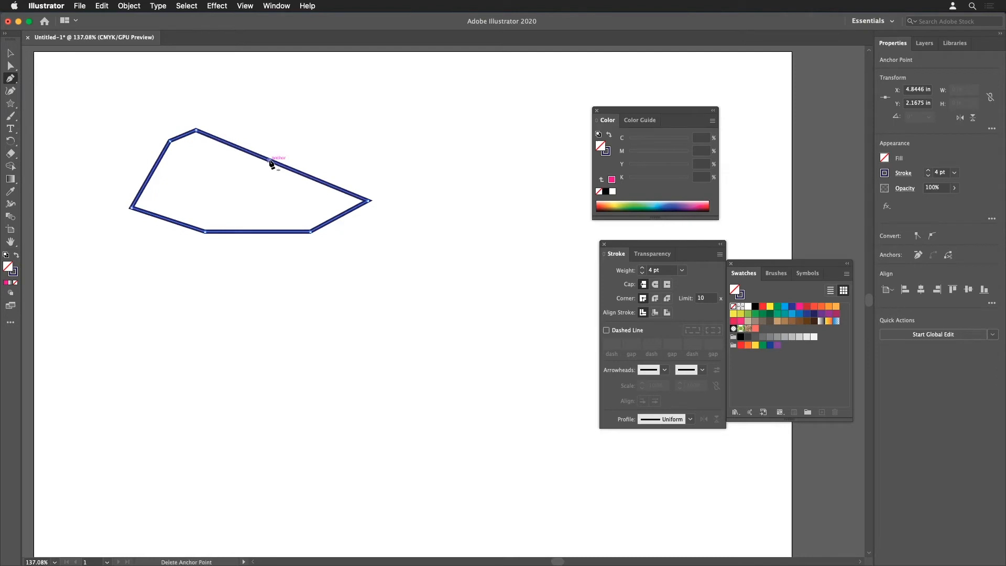
left_click(306, 175)
left_click(11, 66)
left_click_drag(304, 177, 332, 151)
left_click(333, 153)
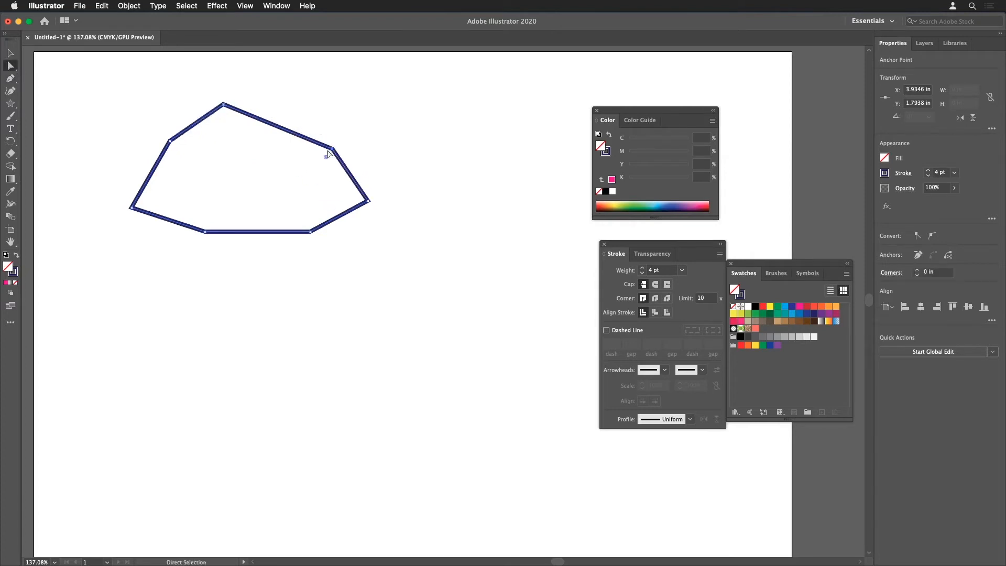
left_click(224, 104)
mouse_move(229, 104)
left_mouse_down()
mouse_move(233, 129)
mouse_move(228, 120)
left_mouse_up()
- Select all anchor points of the closed path and delete it from the artboard
left_click(282, 174)
left_click(243, 153)
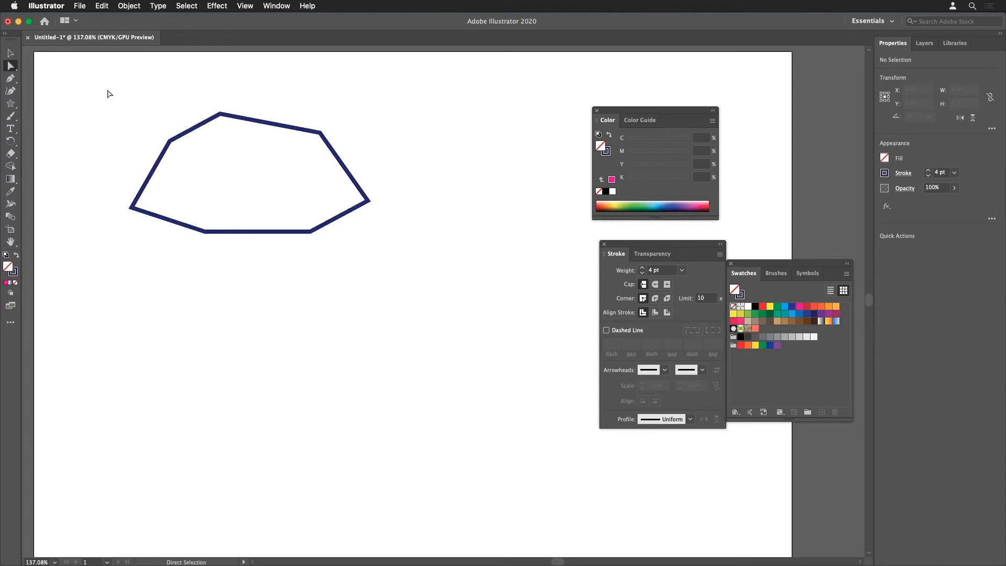
left_click_drag(107, 105, 436, 299)
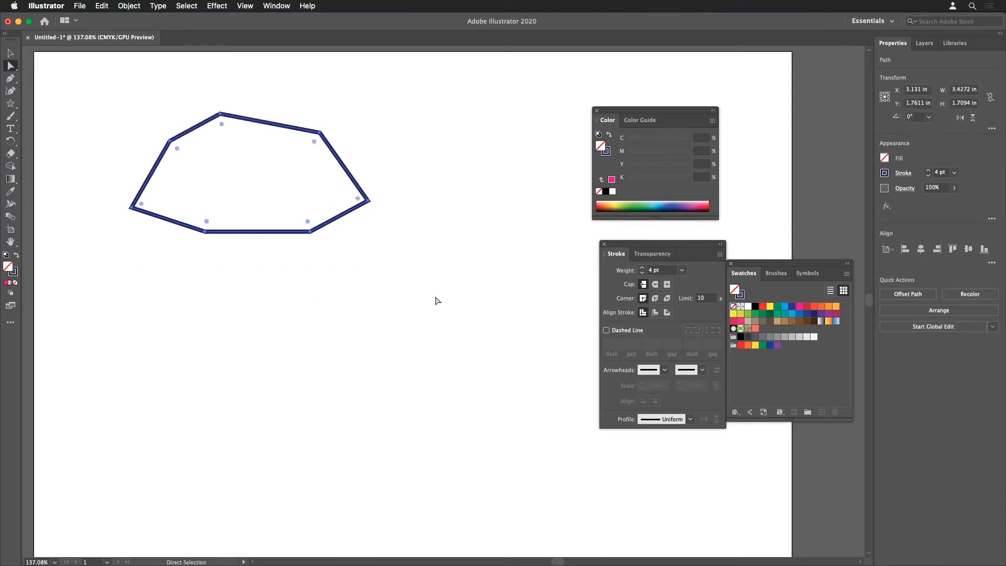
key("Delete")
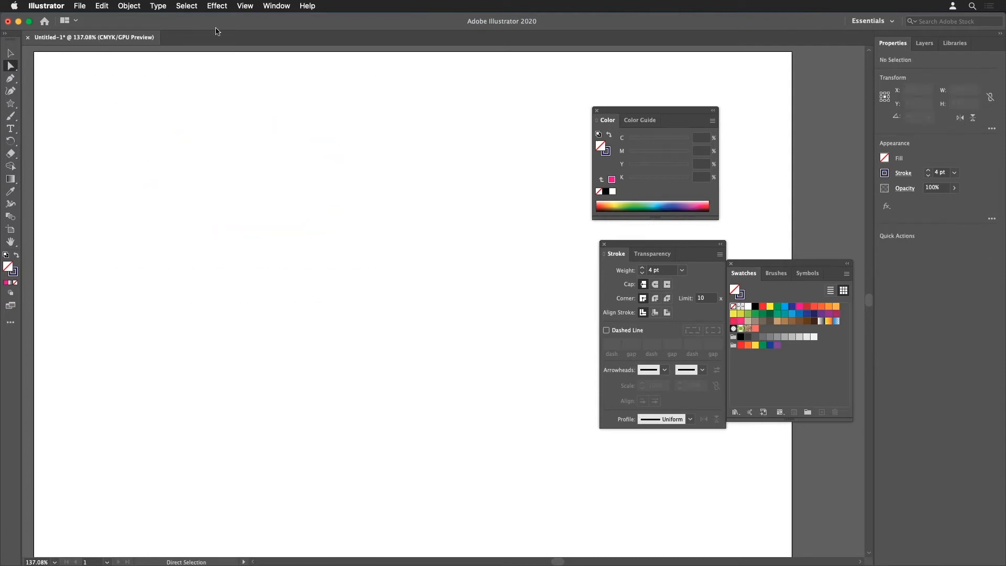
- Draw an S-shaped curve with three smooth anchor points using the Pen tool, and undo it
left_click(10, 78)
left_click_drag(137, 240, 153, 213)
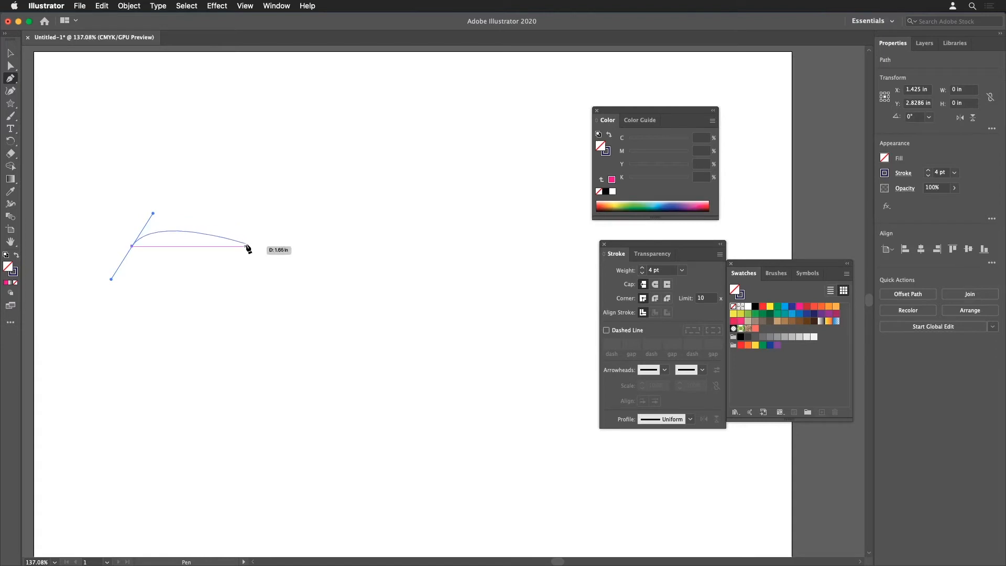
left_click_drag(248, 246, 284, 280)
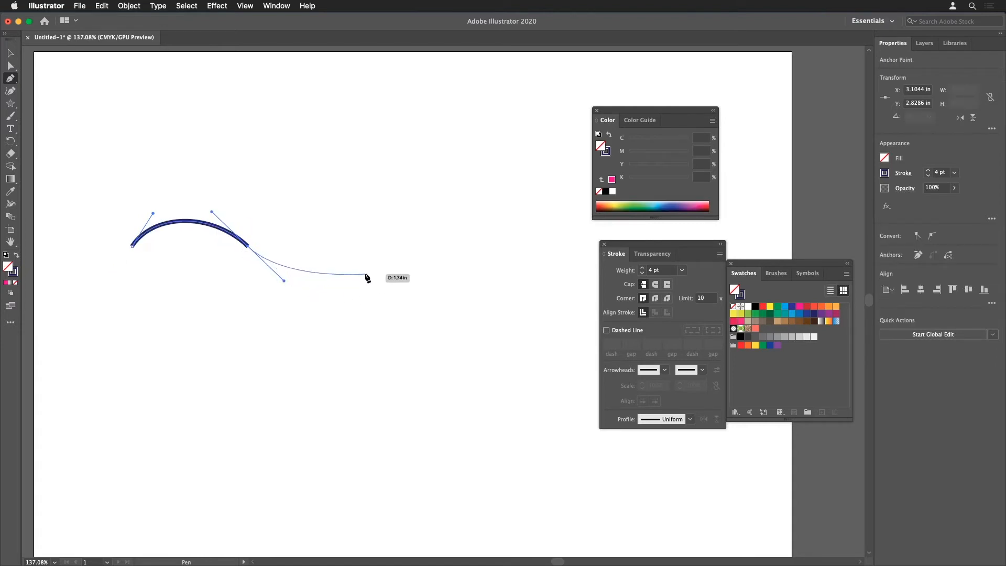
left_click_drag(365, 273, 397, 240)
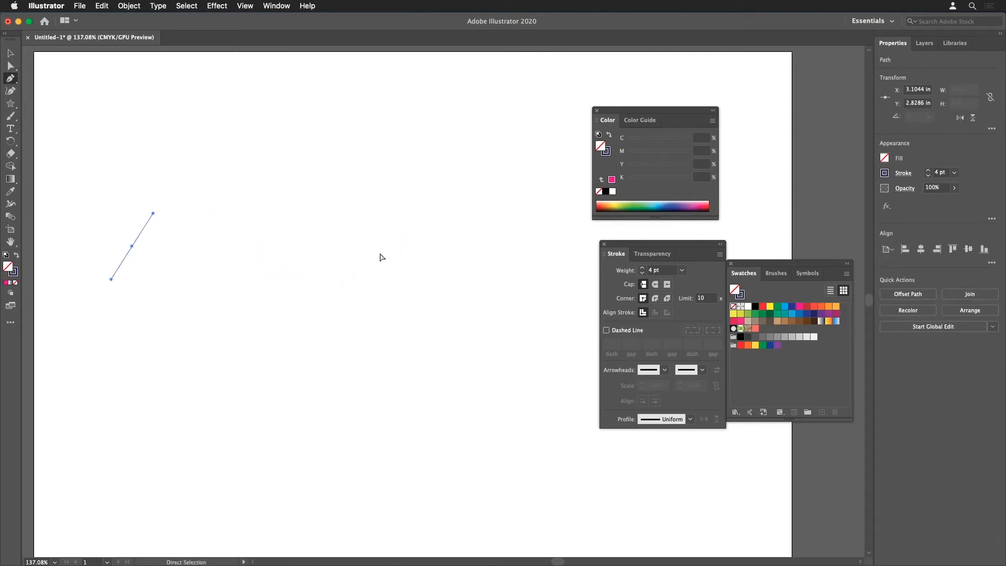
key("super+z")
- Draw an arched curve with two smooth anchor points in the artboard's upper-left area and adjust its direction handles to make the arch taller and rounder
left_click_drag(193, 205, 223, 185)
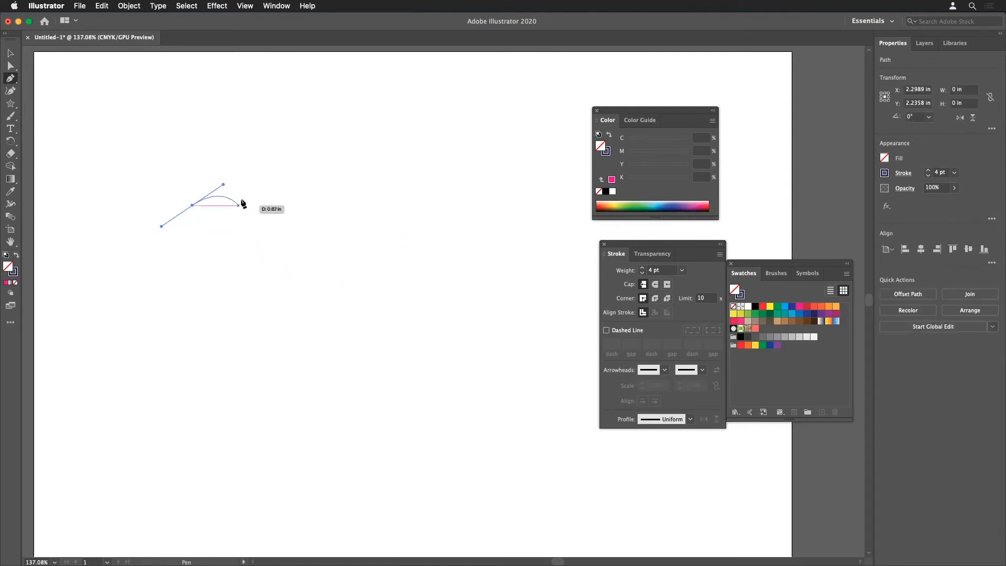
left_click_drag(294, 195, 336, 220)
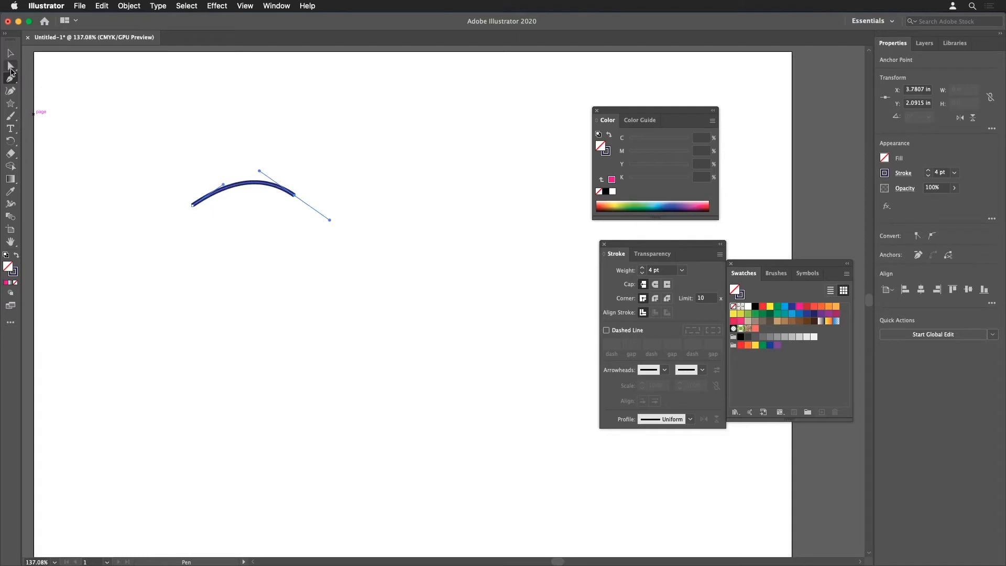
left_click(11, 68)
left_click_drag(225, 183, 220, 158)
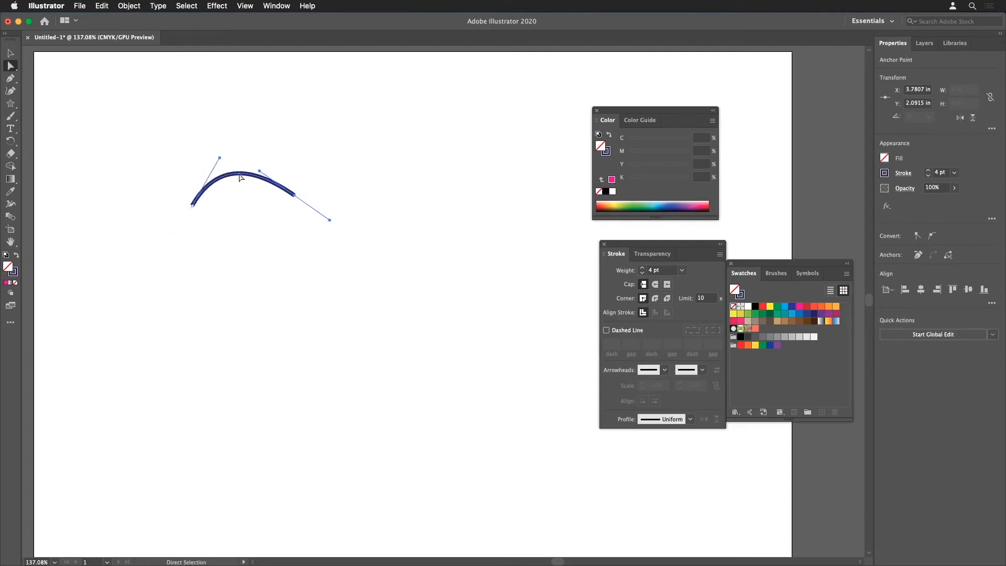
left_click_drag(263, 171, 254, 223)
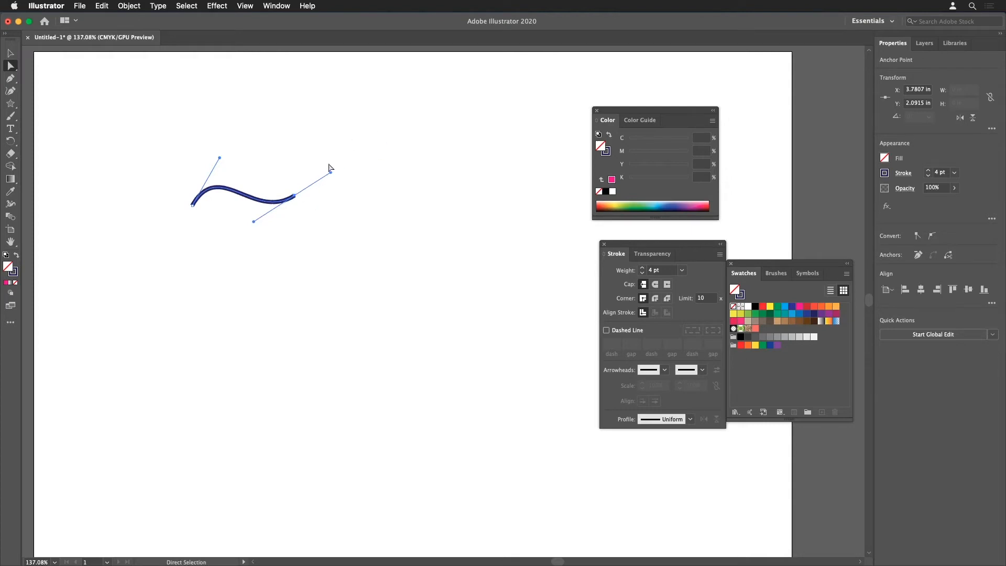
left_click_drag(255, 221, 271, 165)
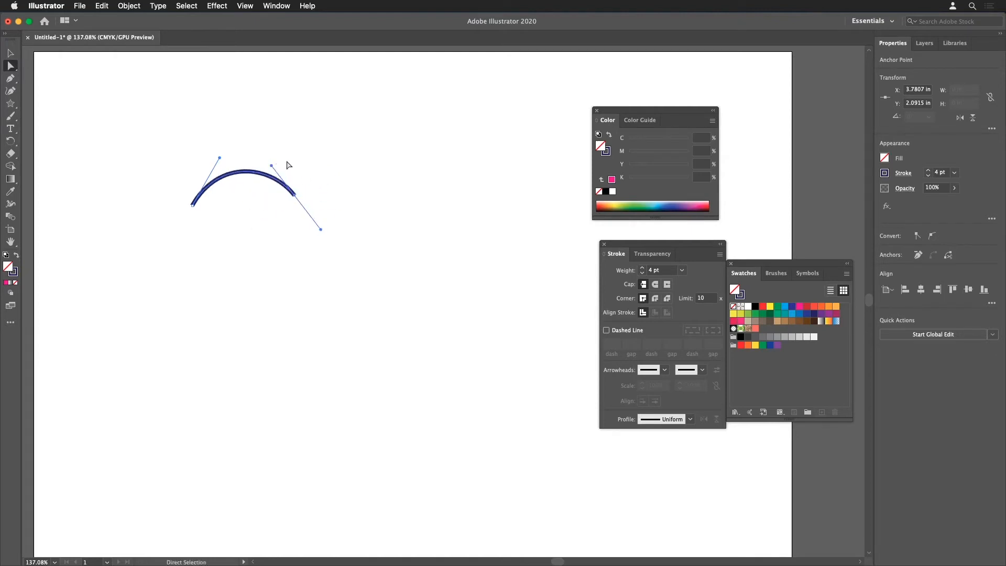
- Add an anchor point at the arch's peak, raise it to about Y 1.26 in, and lengthen both its direction handles to broaden the top
mouse_move(10, 78)
left_mouse_down()
mouse_move(57, 93)
mouse_move(11, 79)
left_mouse_up()
left_click(245, 172)
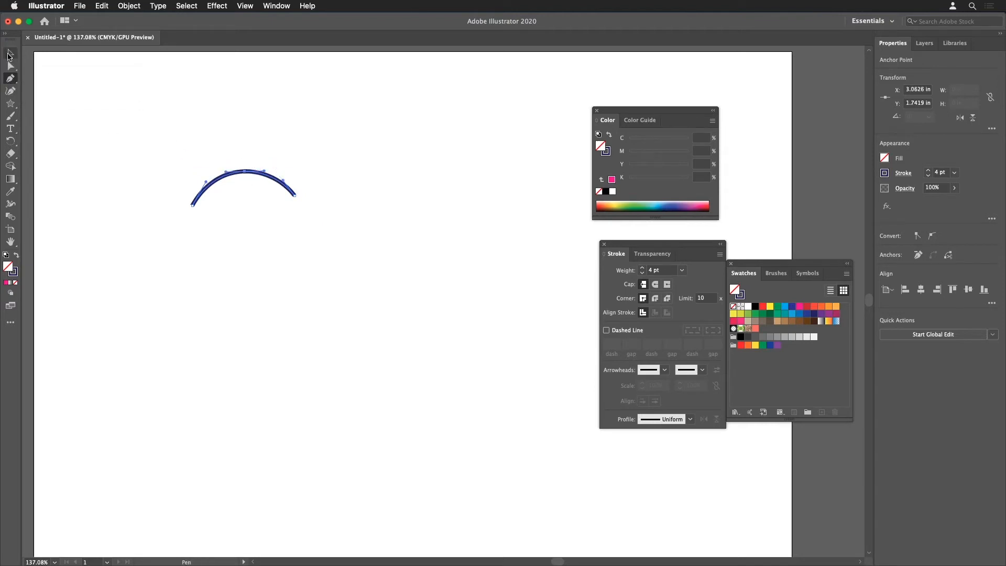
left_click(11, 65)
left_click(238, 148)
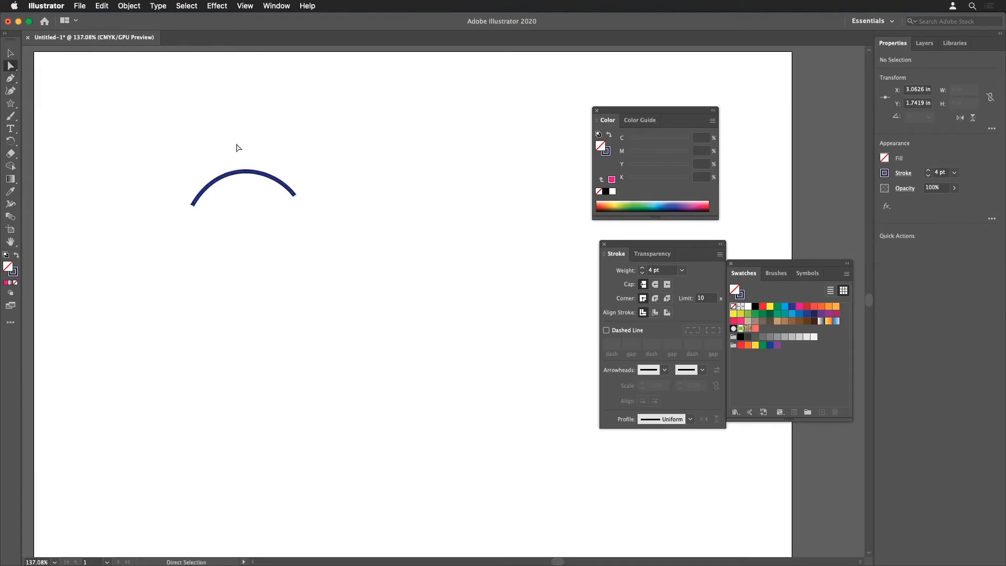
left_click_drag(245, 170, 284, 139)
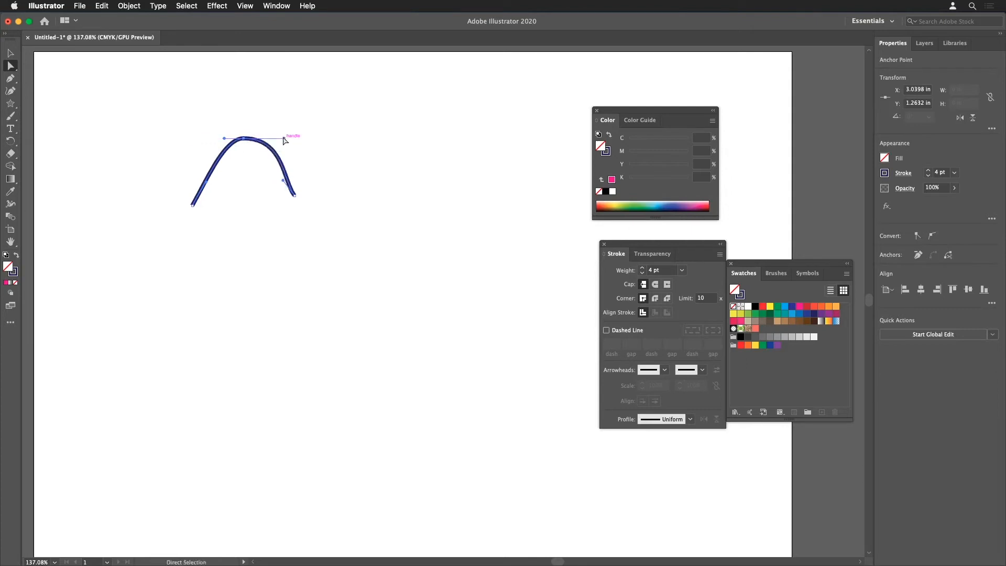
left_click_drag(223, 138, 200, 135)
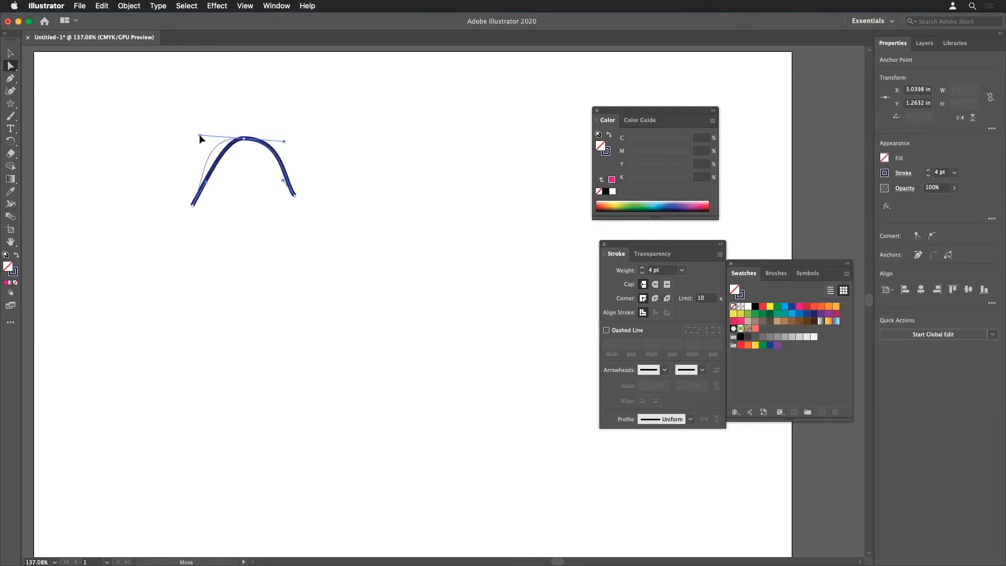
- Switch to the Anchor Point tool for editing the curve's anchor points
left_click(10, 67)
left_click(11, 79)
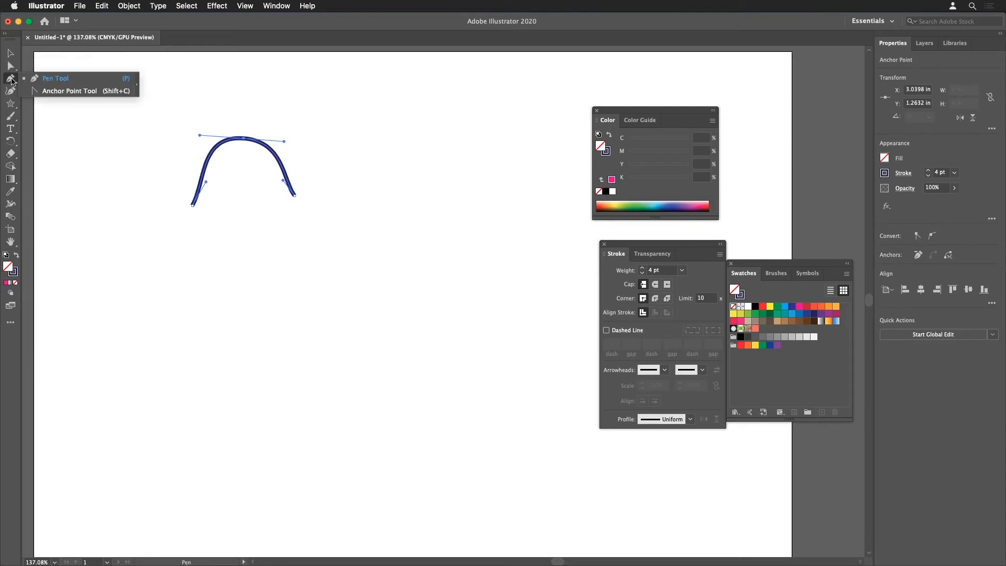
left_click(66, 92)
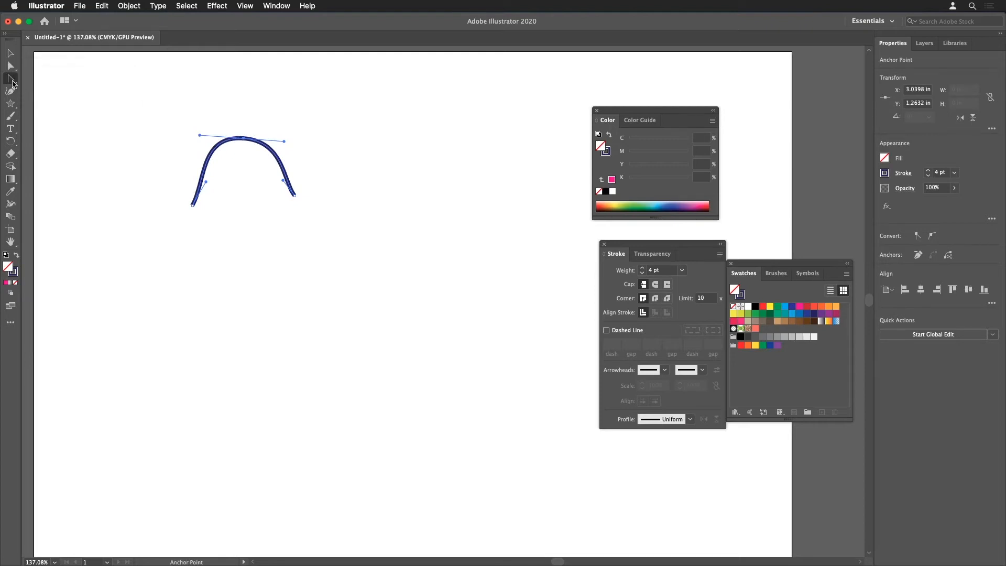
- Try converting the arched path's top anchor point to a corner point
left_click(11, 80)
left_click(243, 140)
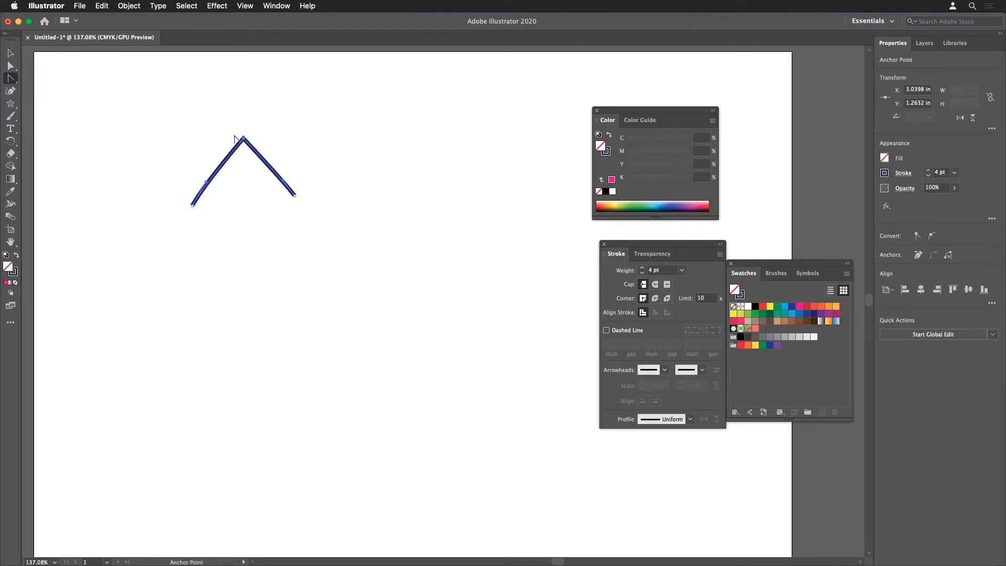
left_click(14, 66)
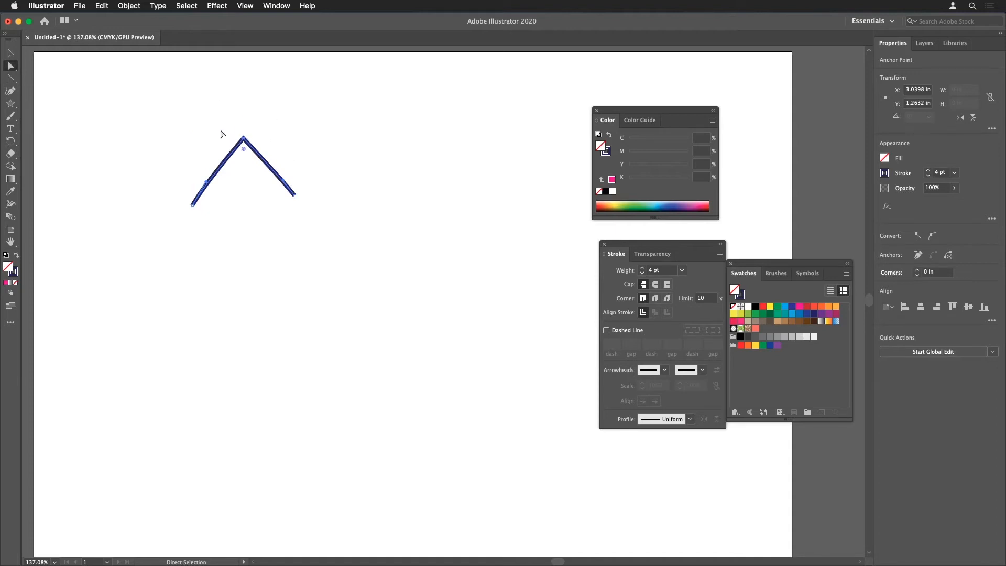
key("super+z")
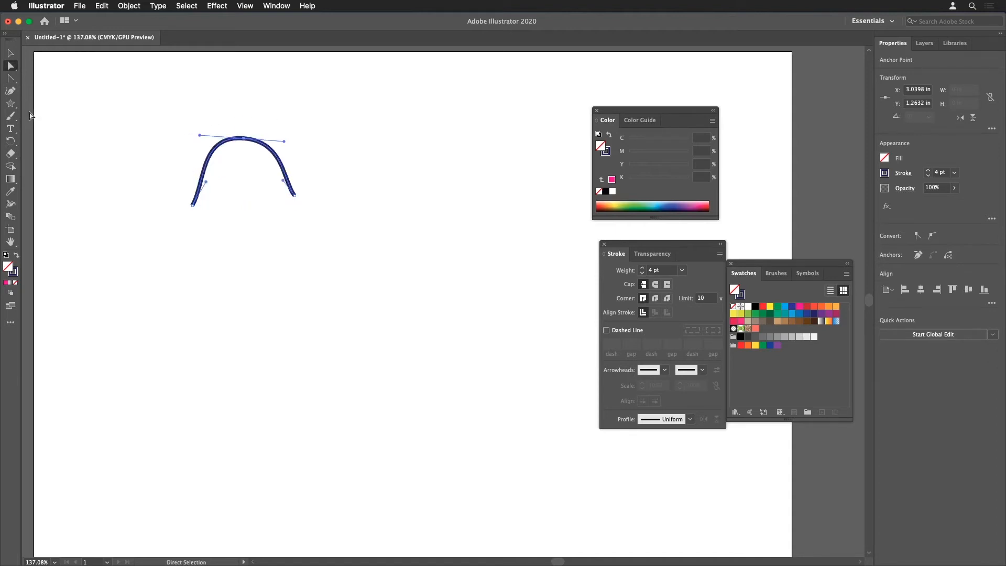
- Reset the arch's top anchor point to smooth handles and bend its right handle downward independently to form a corner
left_click(12, 79)
left_click_drag(284, 141, 260, 170)
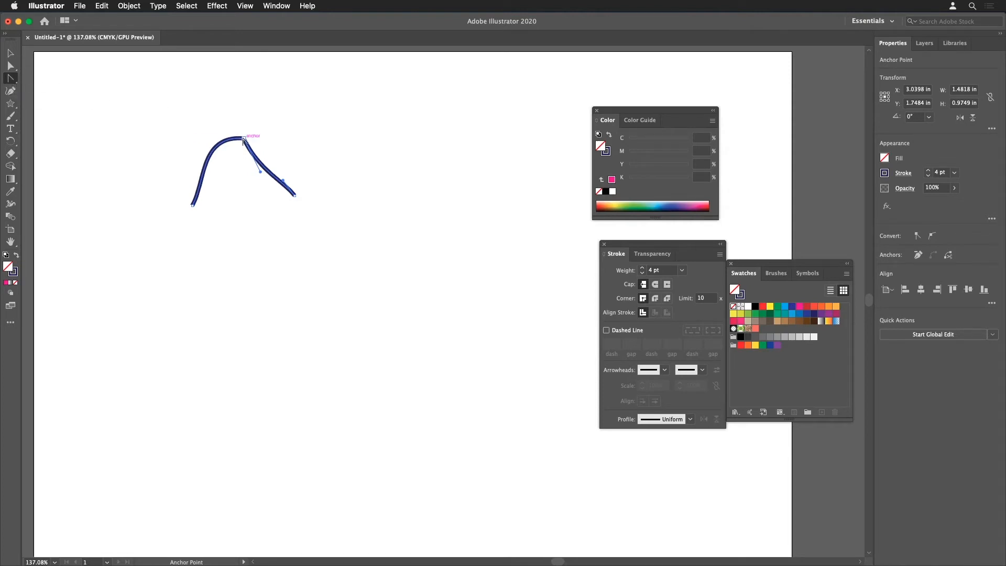
left_click_drag(243, 139, 276, 138)
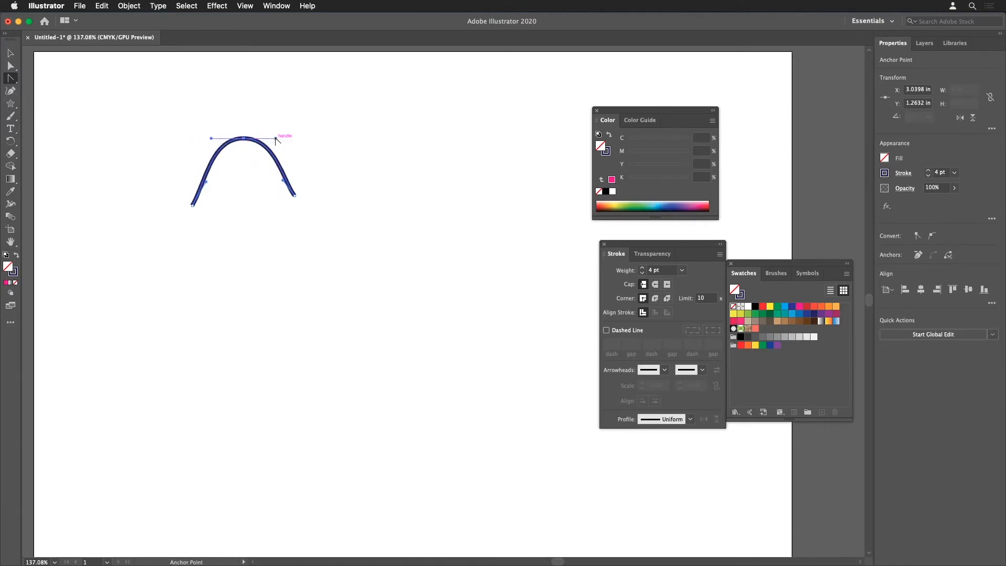
left_click_drag(276, 138, 256, 174)
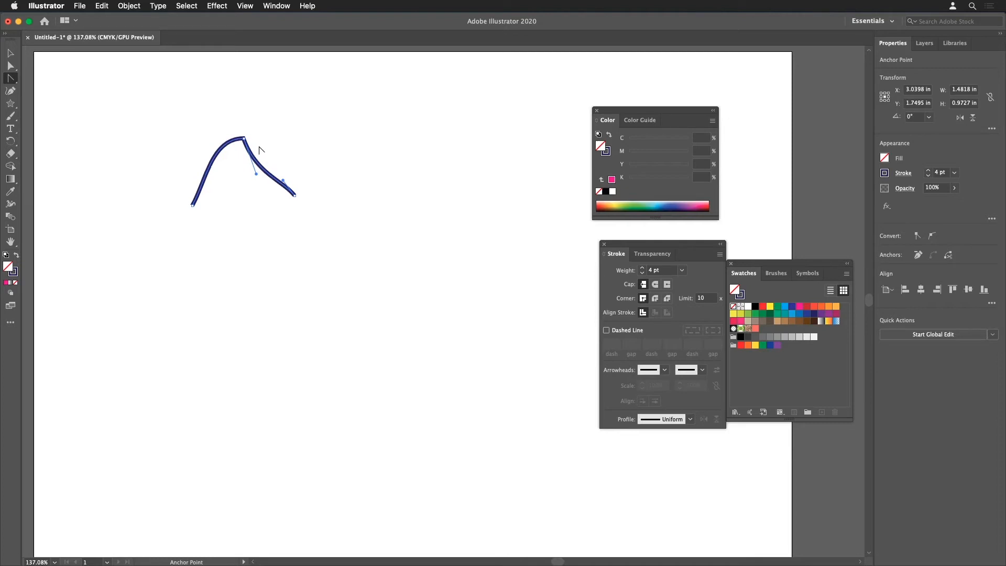
- Reposition the top anchor's left handle outward and fold its right handle down along the arch's right segment
left_click(10, 66)
left_click(245, 139)
mouse_move(211, 138)
left_mouse_down()
mouse_move(225, 160)
mouse_move(283, 151)
mouse_move(213, 149)
mouse_move(196, 133)
left_mouse_up()
left_click(11, 78)
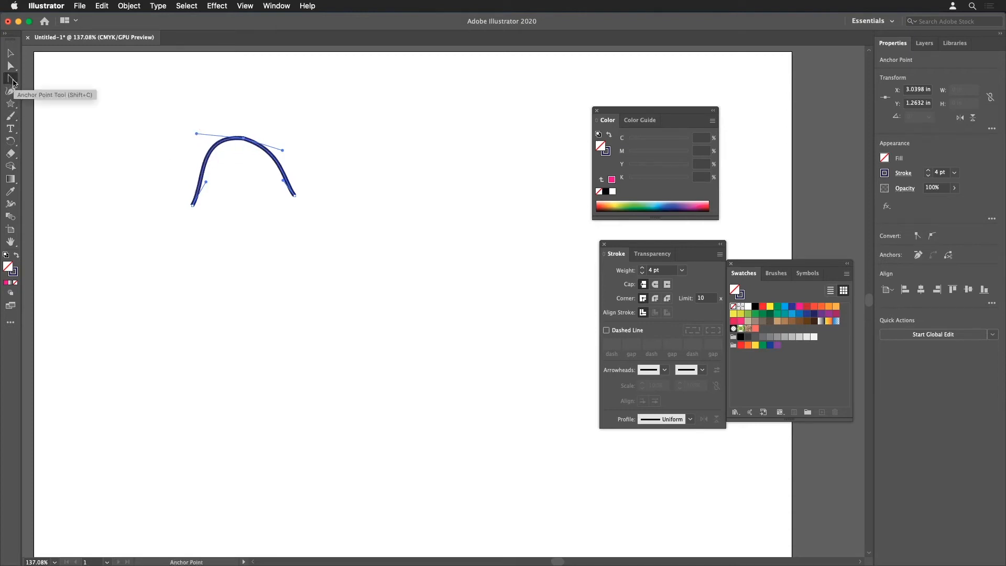
mouse_move(196, 132)
left_mouse_down()
mouse_move(200, 99)
mouse_move(198, 126)
mouse_move(211, 105)
mouse_move(159, 118)
mouse_move(177, 167)
mouse_move(163, 147)
mouse_move(209, 135)
mouse_move(197, 131)
left_mouse_up()
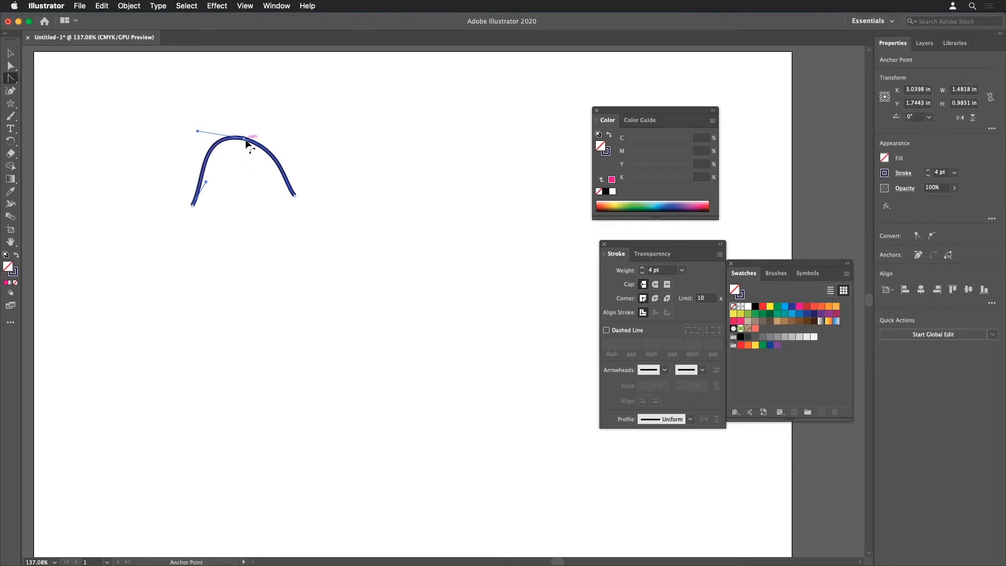
left_click_drag(246, 141, 274, 178)
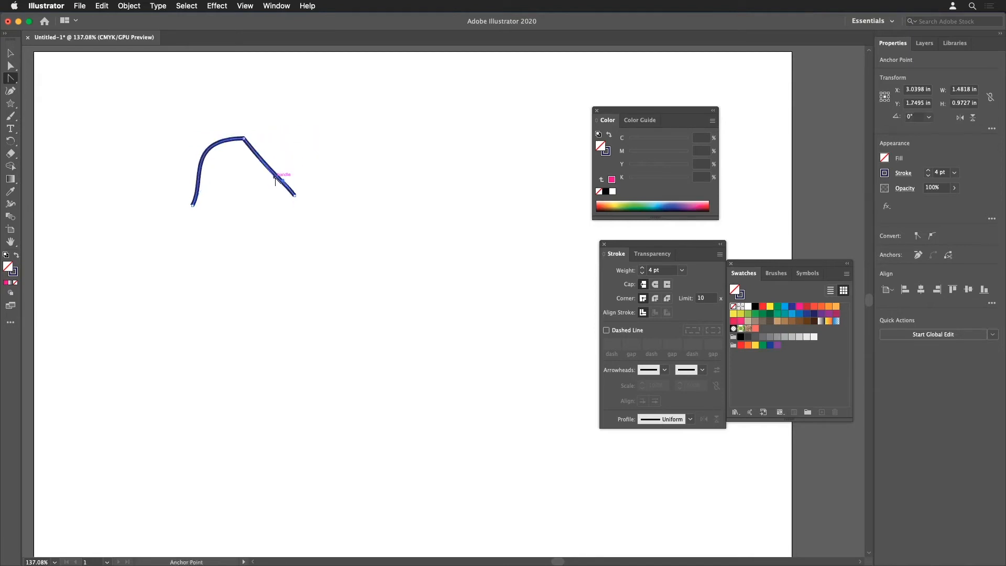
- Delete the curved path from the artboard
key("v")
left_click(152, 113)
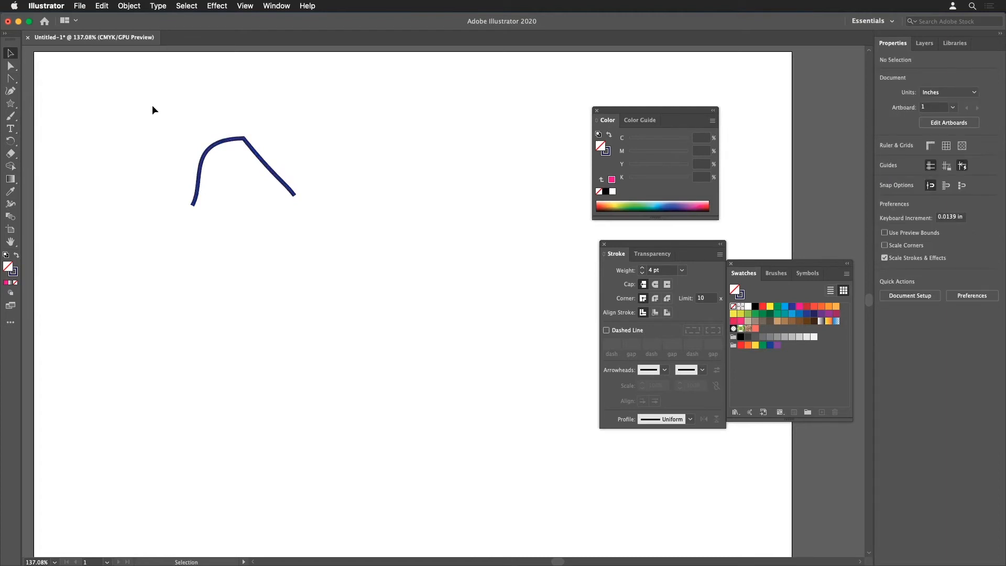
left_click_drag(152, 106, 371, 299)
key("Delete")
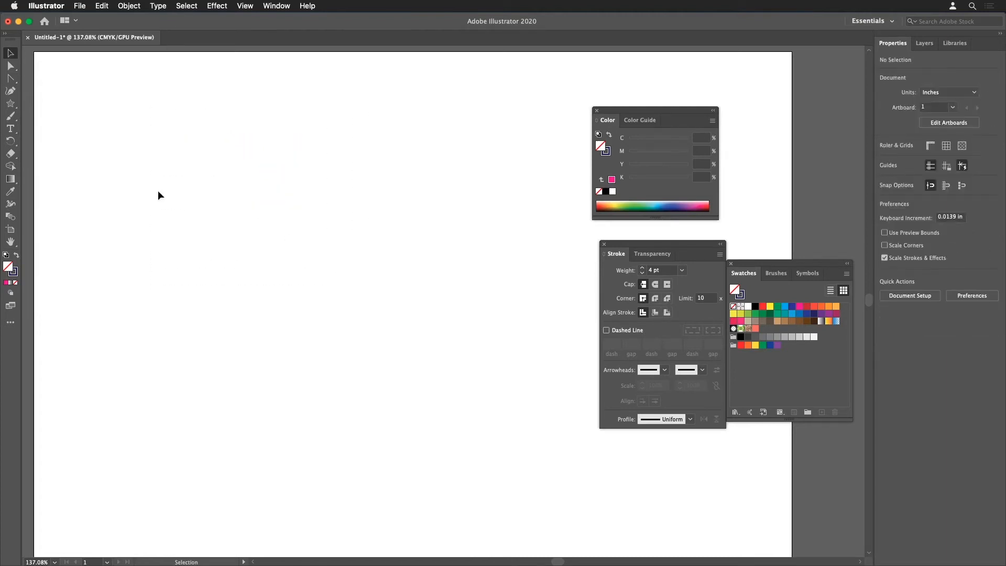
- Draw a circle about 2.55 in wide with the Ellipse tool and set its stroke to magenta
left_click_drag(10, 103, 53, 116)
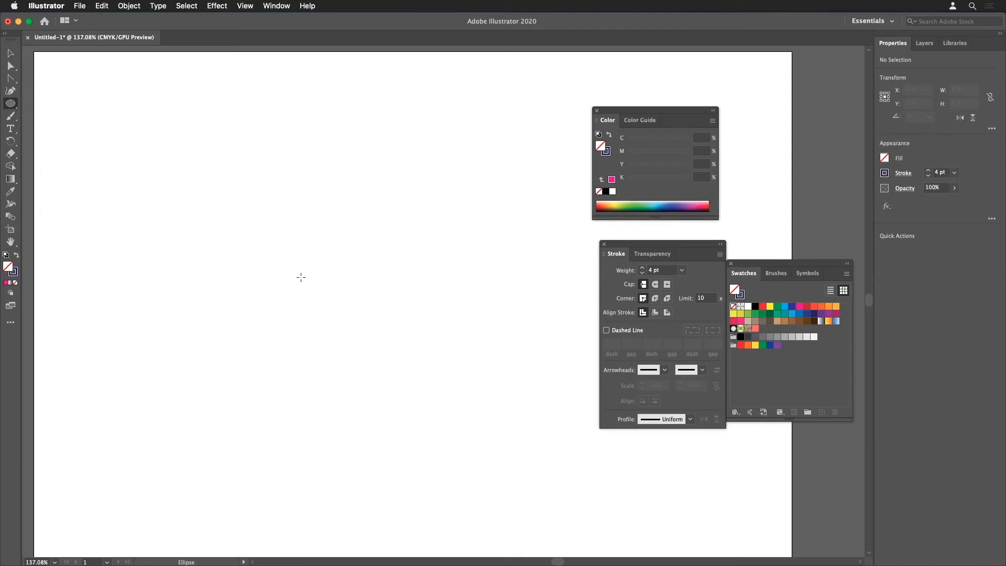
left_click_drag(301, 277, 389, 348)
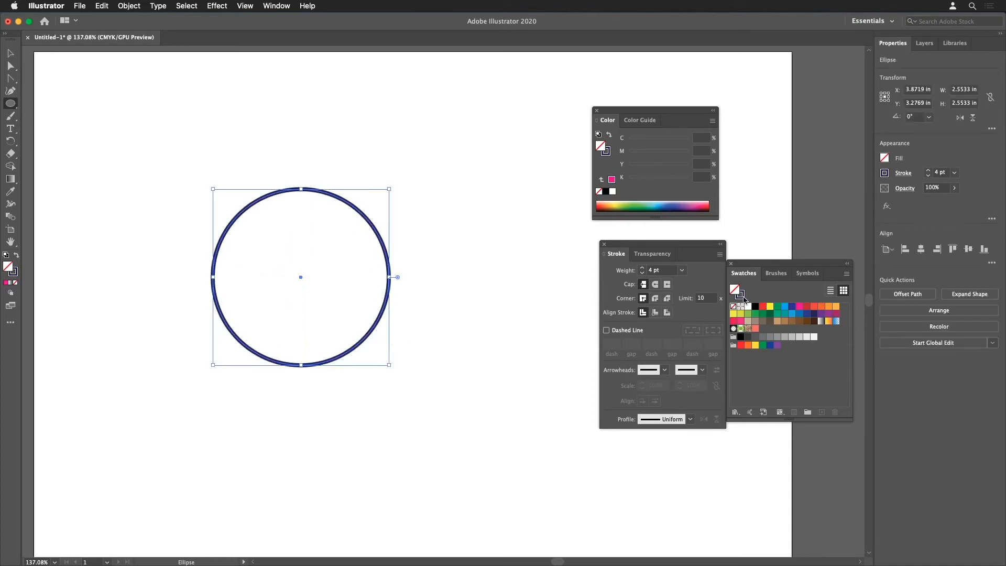
left_click(742, 297)
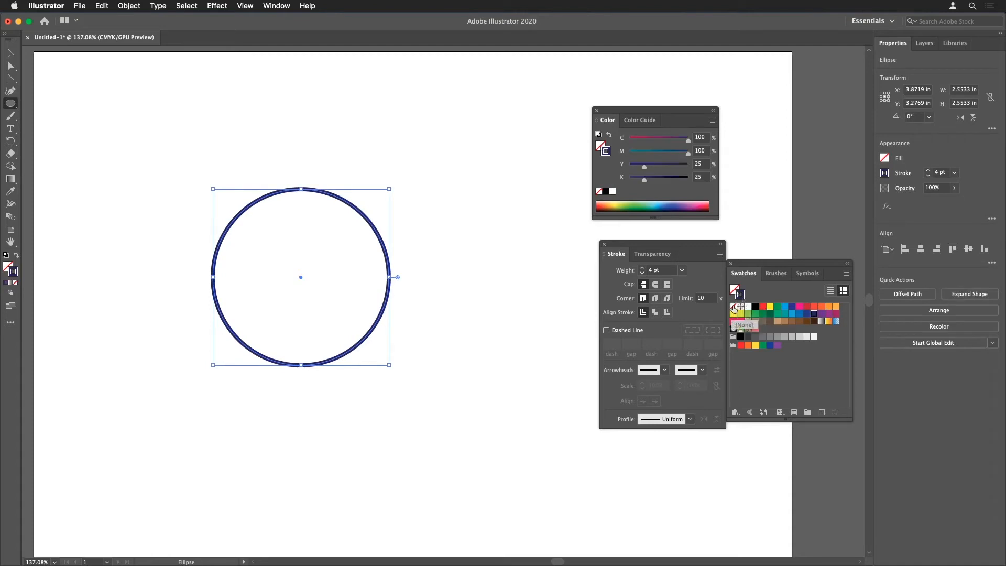
left_click(799, 307)
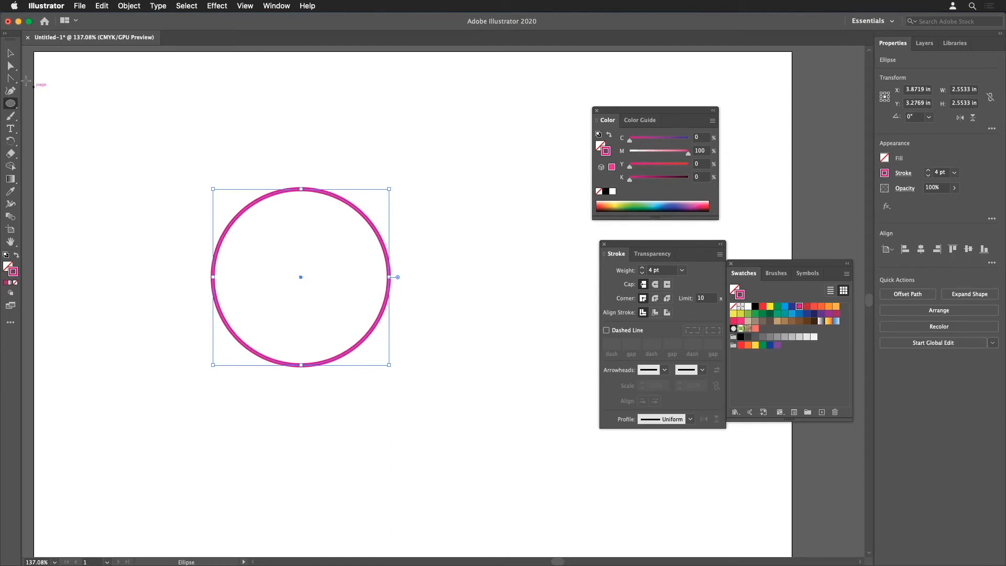
- Lower the circle's top anchor point and raise its right handle independently to form the heart's right lobe
left_click(12, 69)
left_click_drag(288, 152, 302, 235)
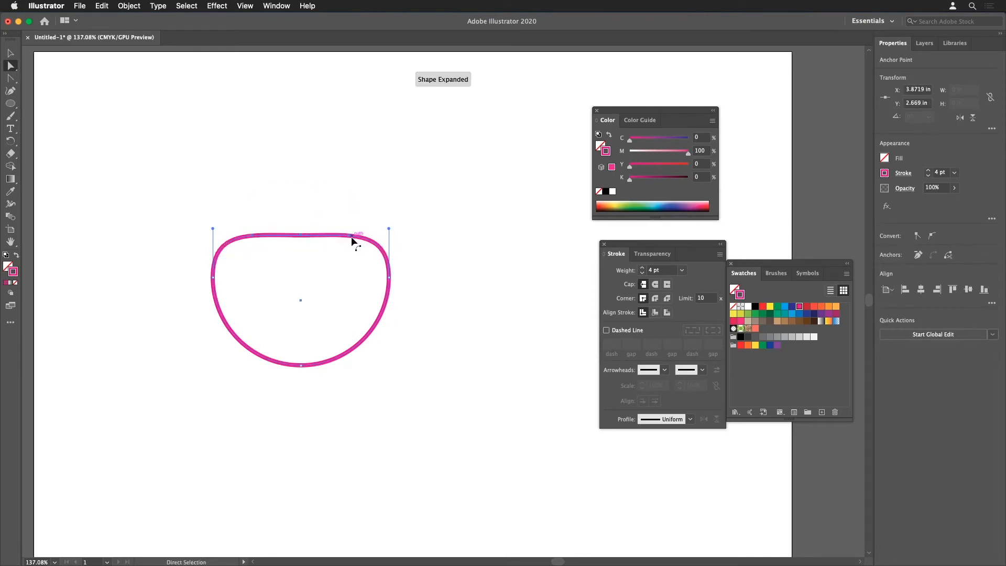
left_click(11, 78)
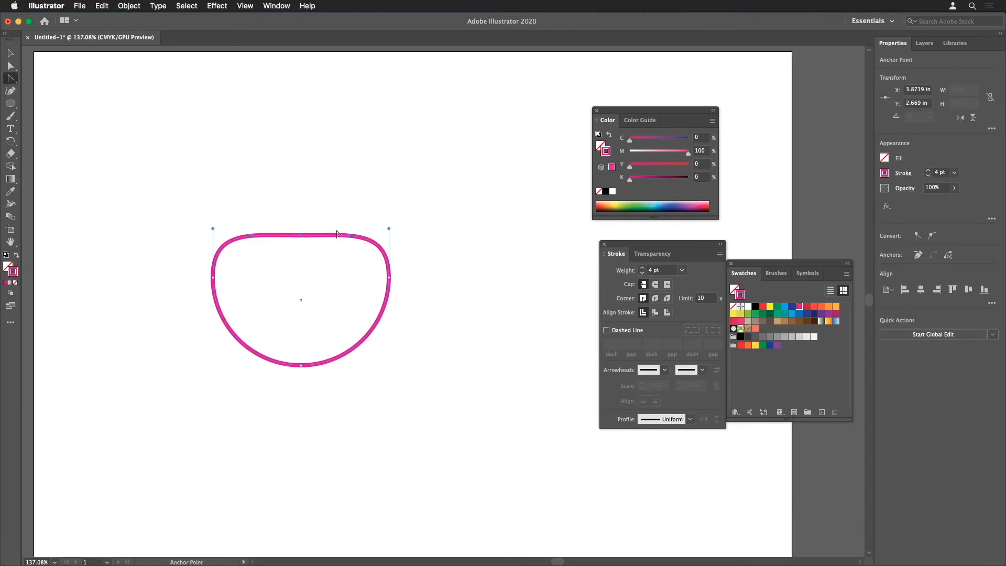
left_click_drag(350, 236, 354, 181)
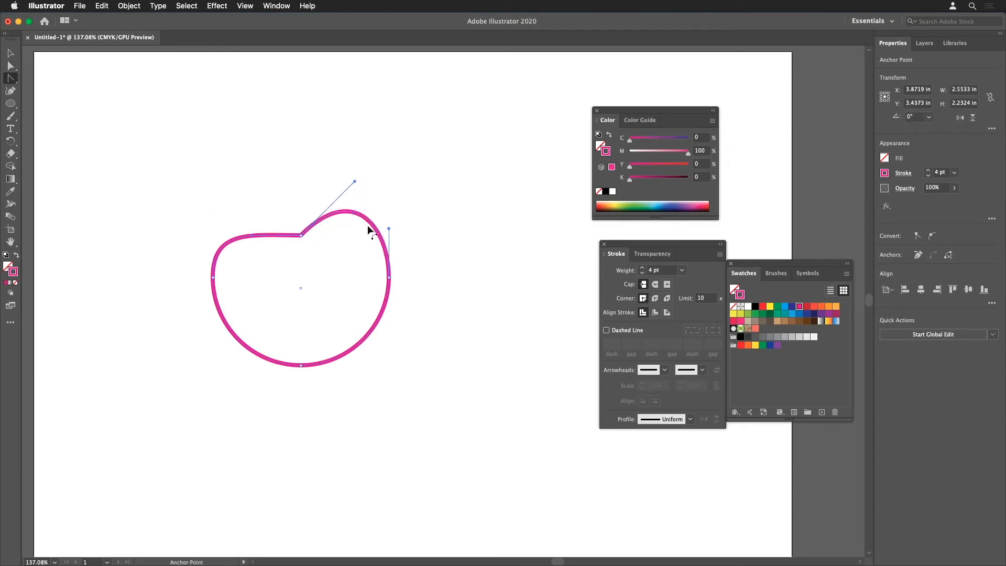
- Raise the top anchor's left handle to form the left lobe, and adjust the notch slightly lower with balanced handles
left_click(10, 66)
left_click(301, 235)
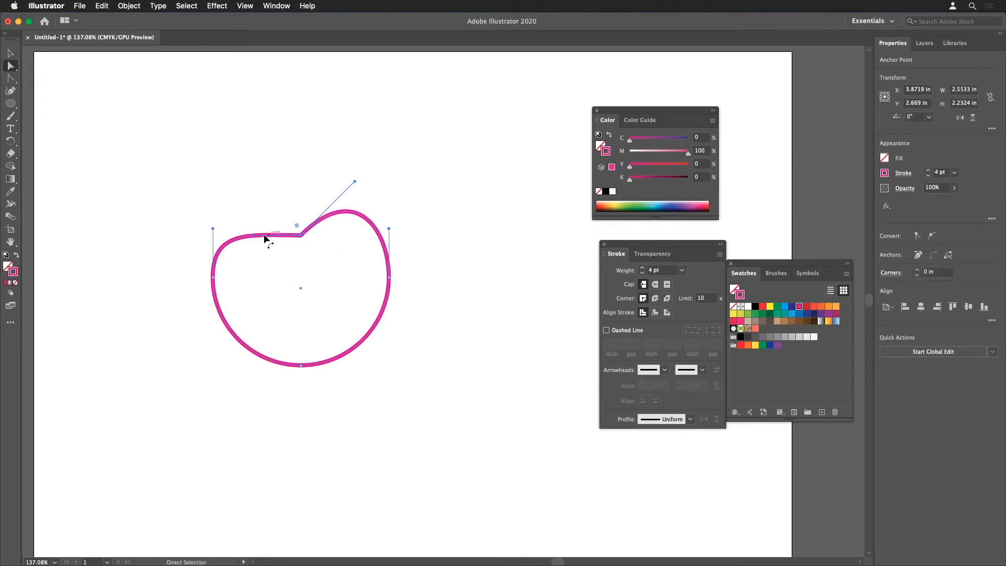
left_click_drag(253, 235, 240, 172)
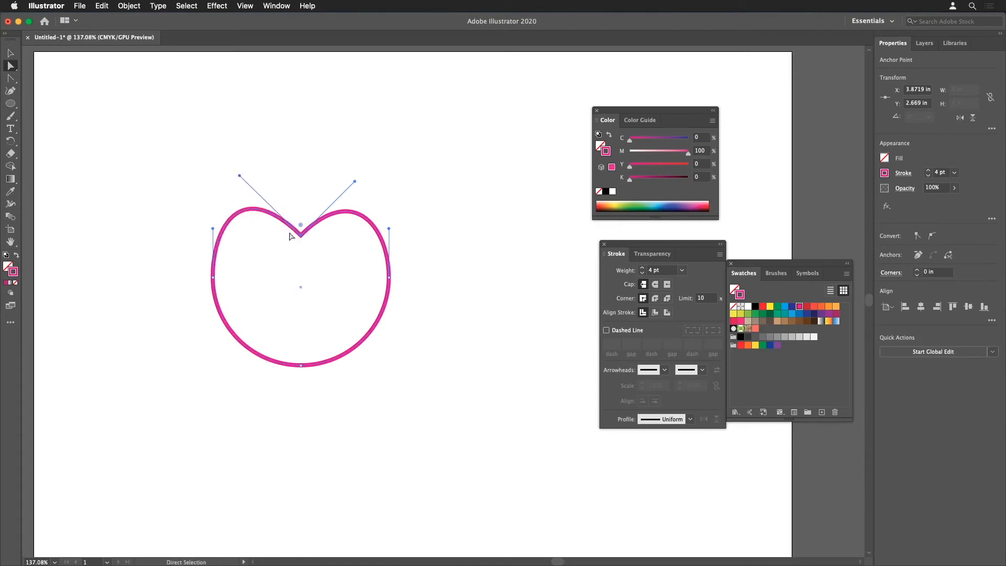
left_click_drag(301, 235, 301, 244)
left_click_drag(355, 191, 358, 185)
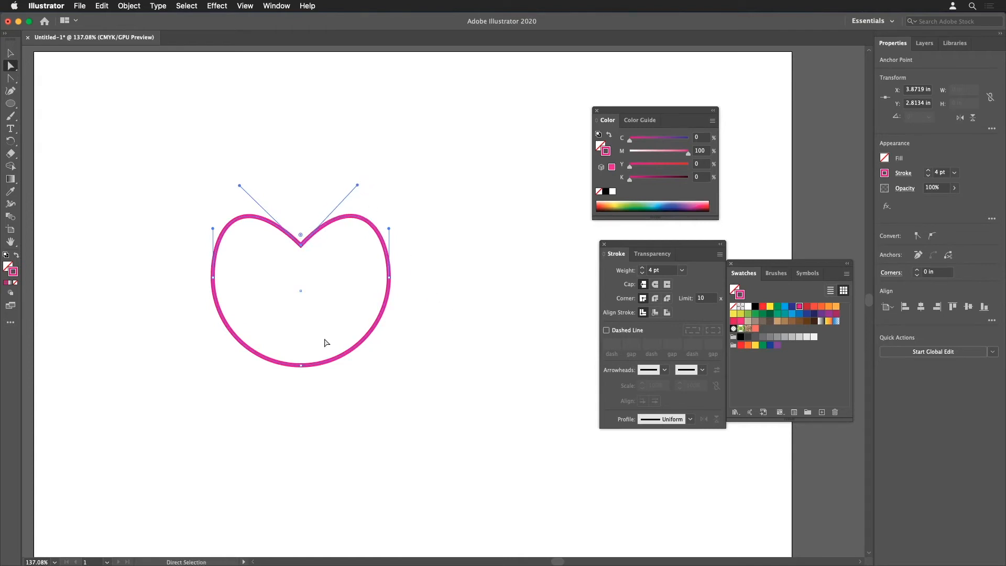
- Try converting the shape's bottom anchor point to a corner, and restore its horizontal curve handles
left_click(301, 365)
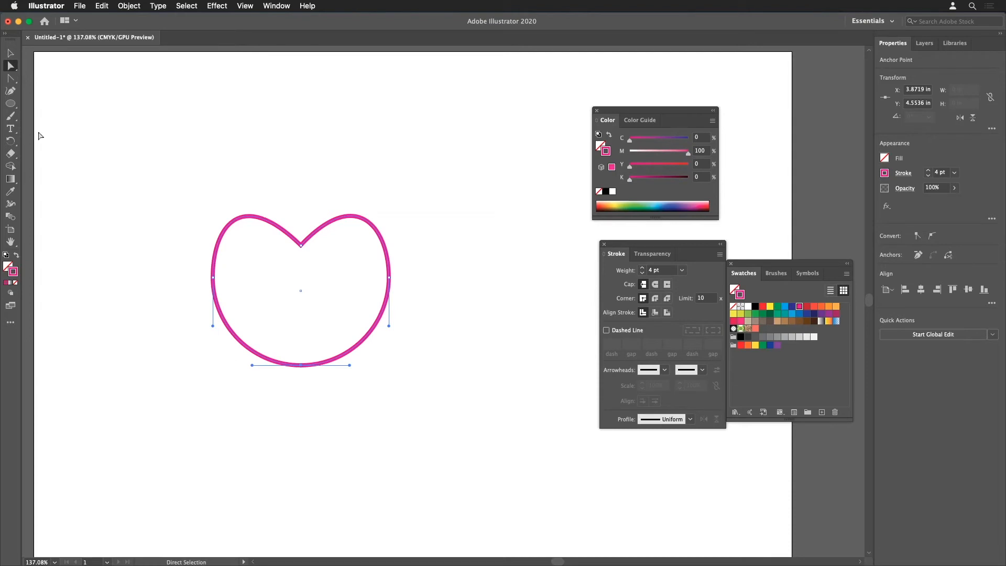
key("shift+c")
left_click(301, 366)
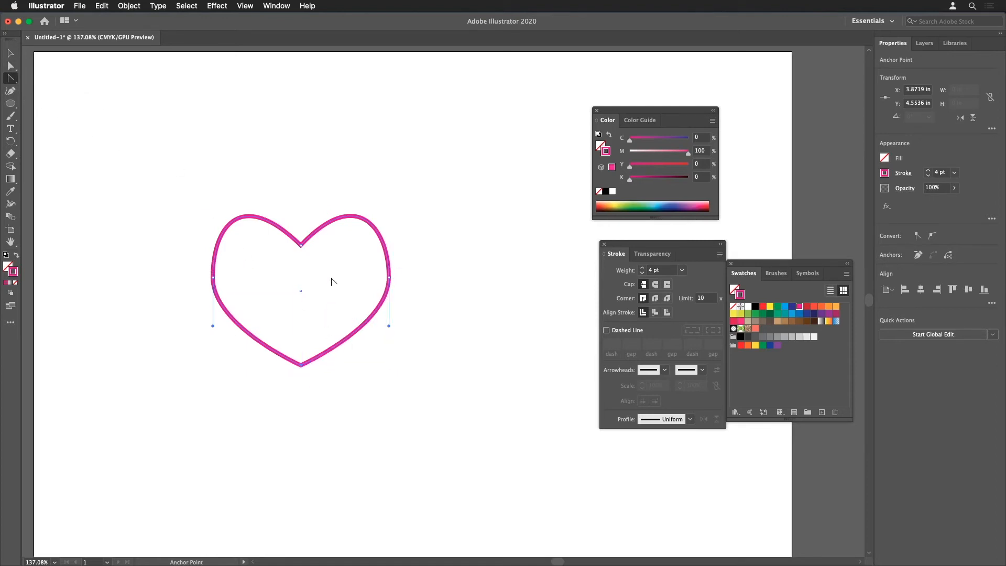
left_click_drag(300, 365, 252, 365)
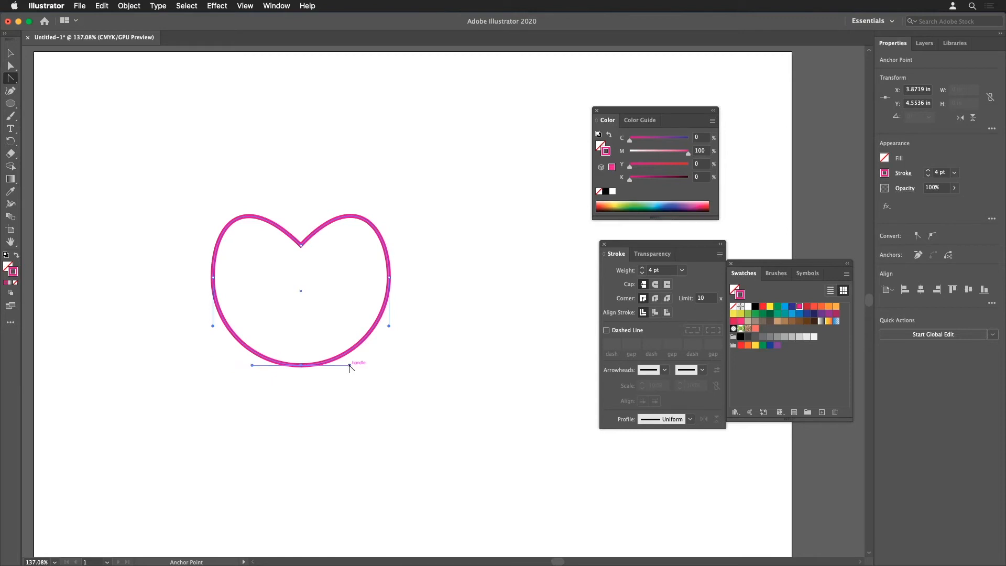
- Bend both handles of the bottom anchor point upward independently to form the heart's pointed tip
left_click_drag(350, 365, 350, 323)
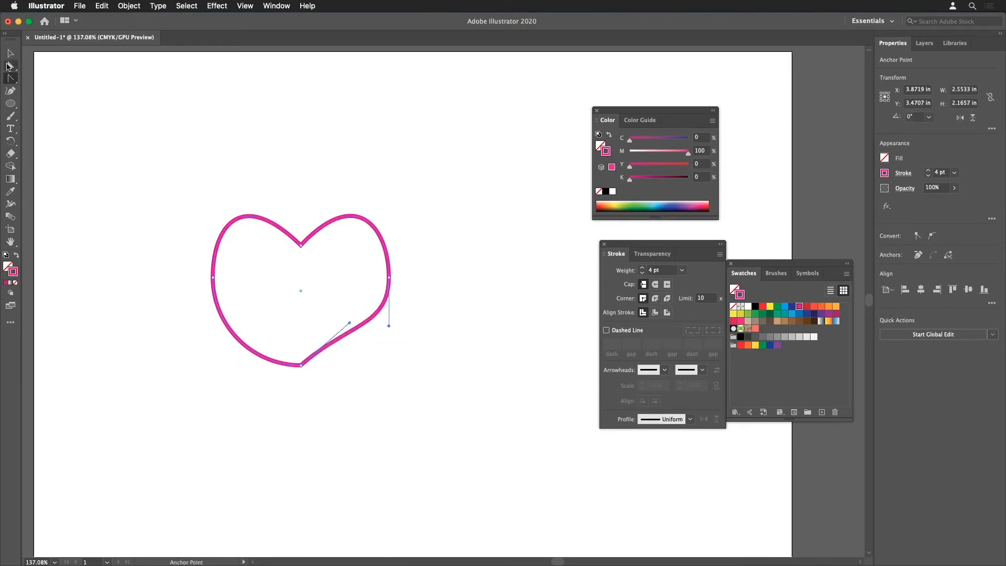
left_click(10, 65)
left_click(301, 365)
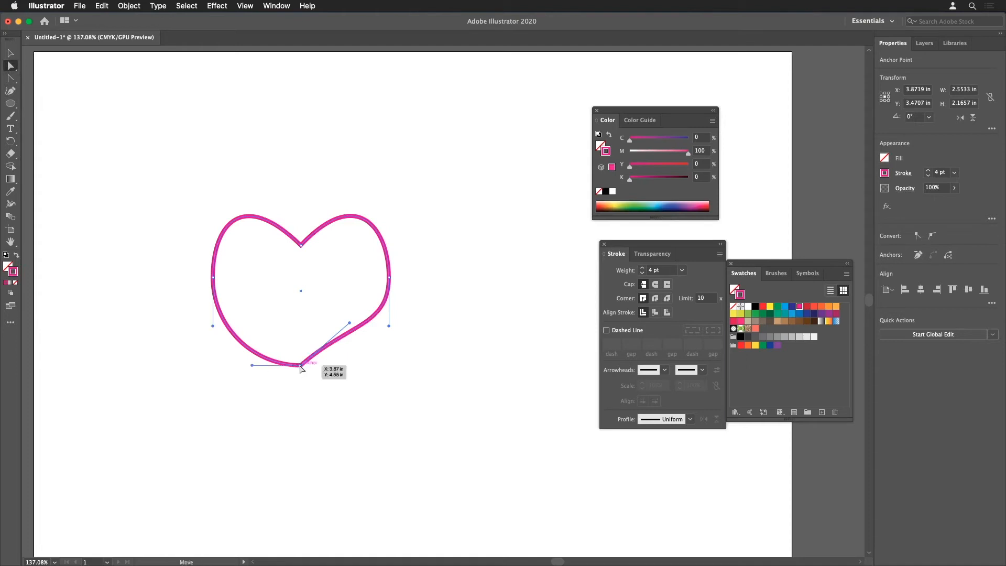
left_click_drag(252, 366, 258, 323)
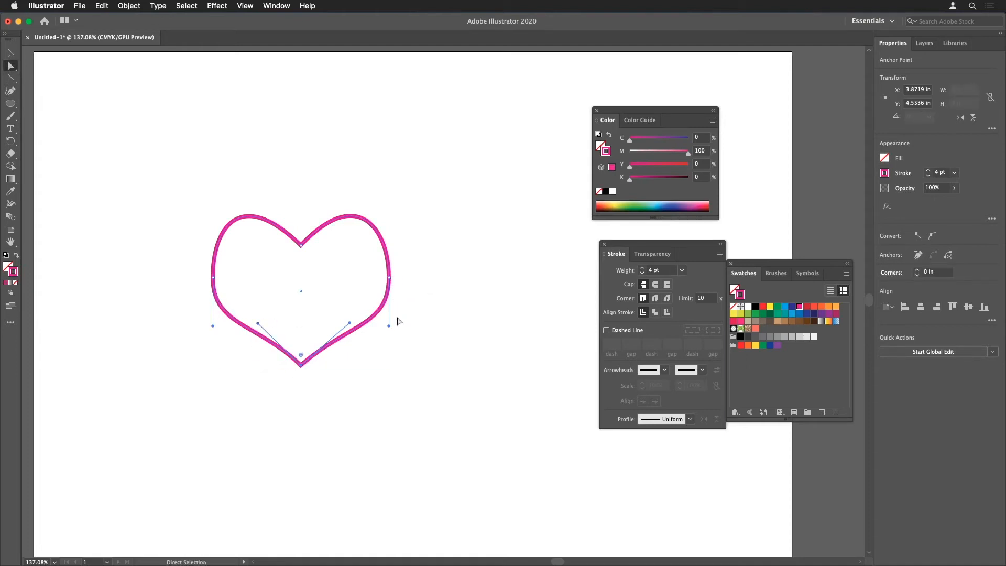
- Shorten the lower handles of the heart's left and right side anchors to straighten its lower sides
left_click_drag(389, 325, 388, 307)
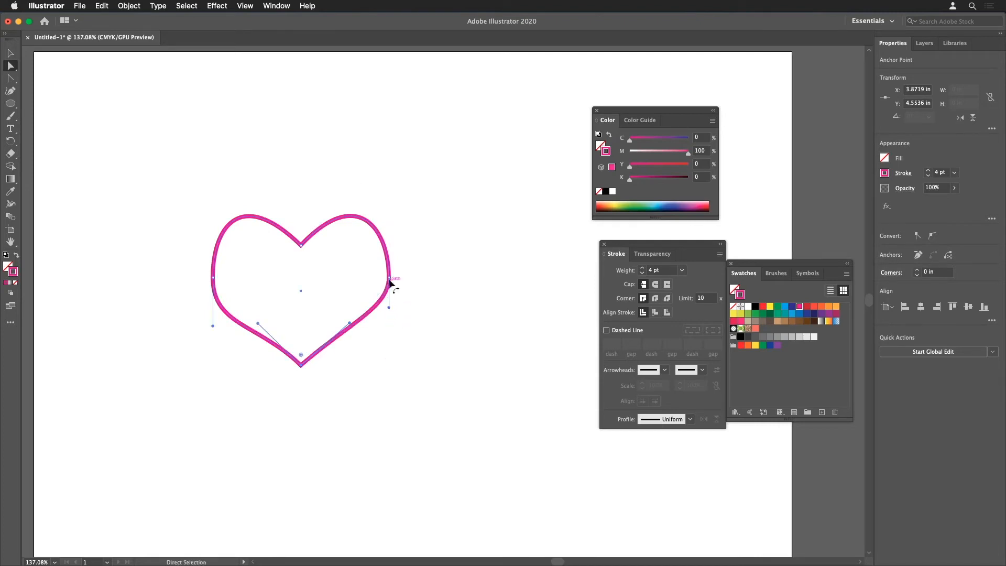
left_click_drag(213, 325, 211, 310)
left_click(438, 323)
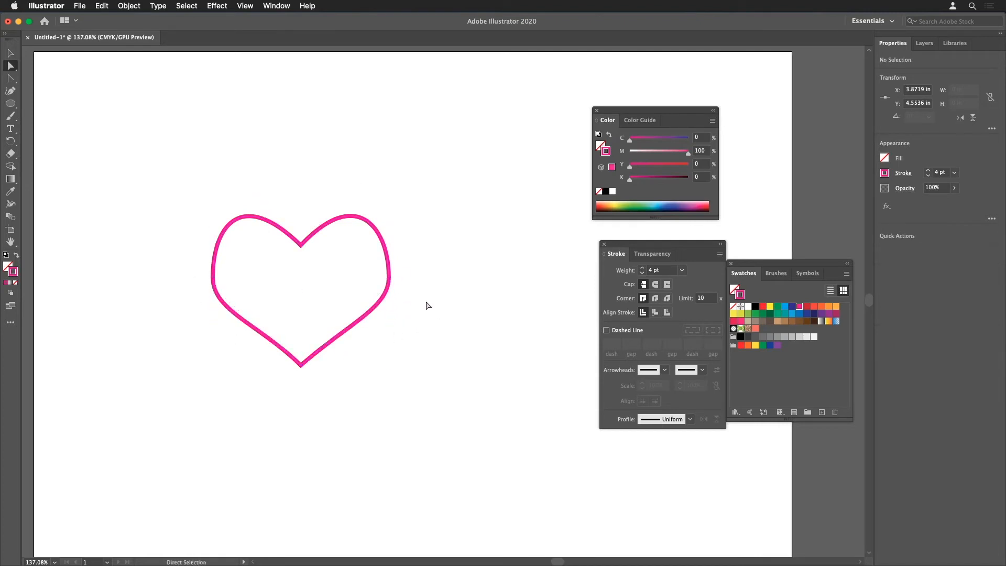
- Move the heart's right side anchor slightly outward and up, and raise the notch anchor slightly
mouse_move(391, 281)
left_mouse_down()
mouse_move(377, 272)
mouse_move(394, 272)
left_mouse_up()
left_click(391, 278)
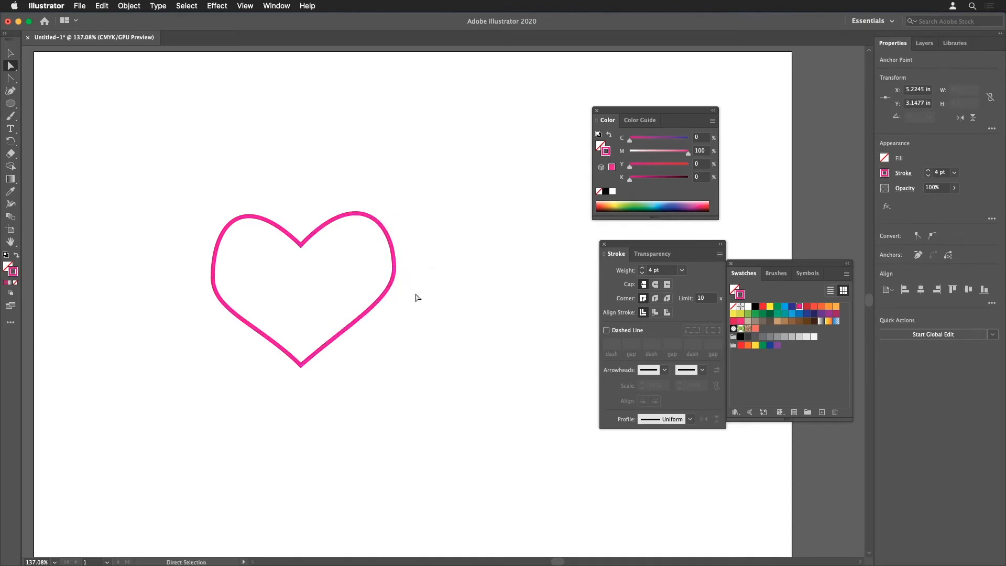
left_click(415, 294)
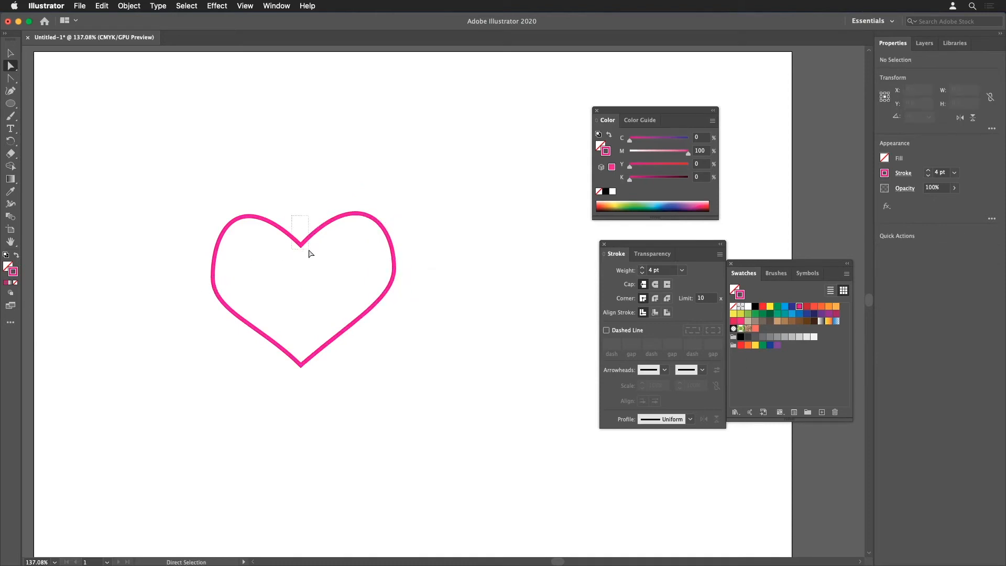
mouse_move(301, 245)
left_mouse_down()
mouse_move(303, 255)
mouse_move(303, 237)
left_mouse_up()
left_click(331, 278)
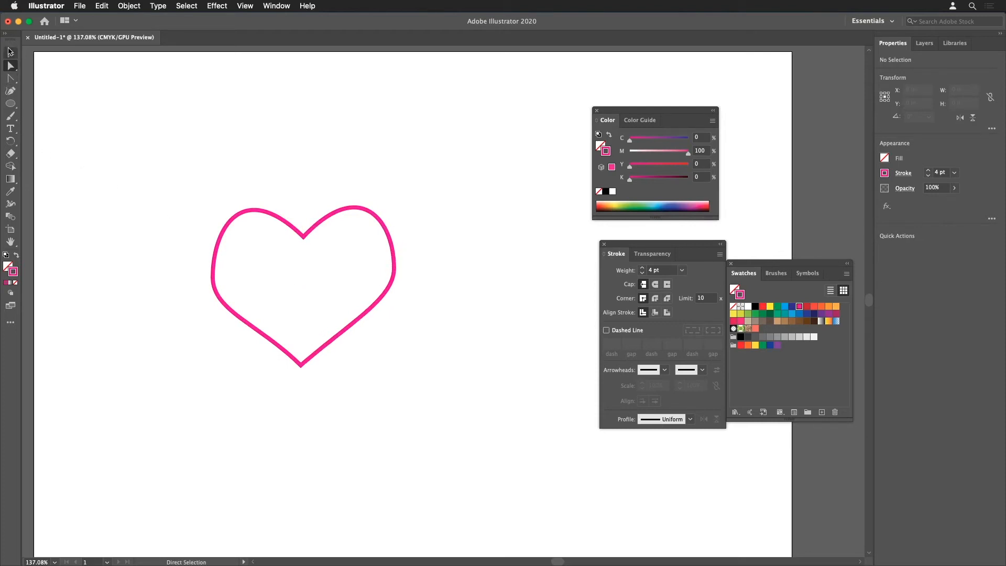
- Select the heart's left side anchor and adjoining segments to examine their direction handles
left_click_drag(154, 182, 259, 332)
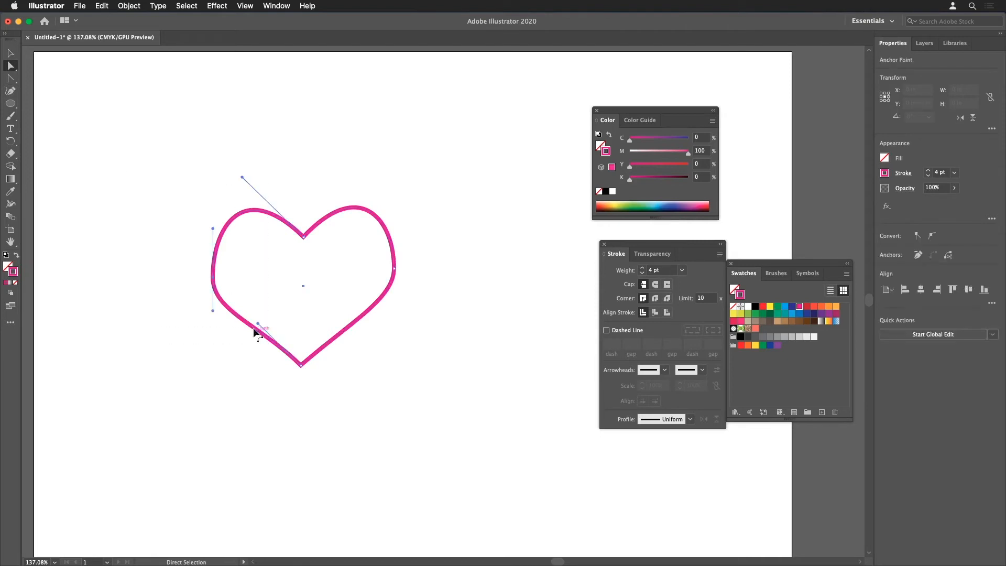
left_click_drag(171, 254, 222, 318)
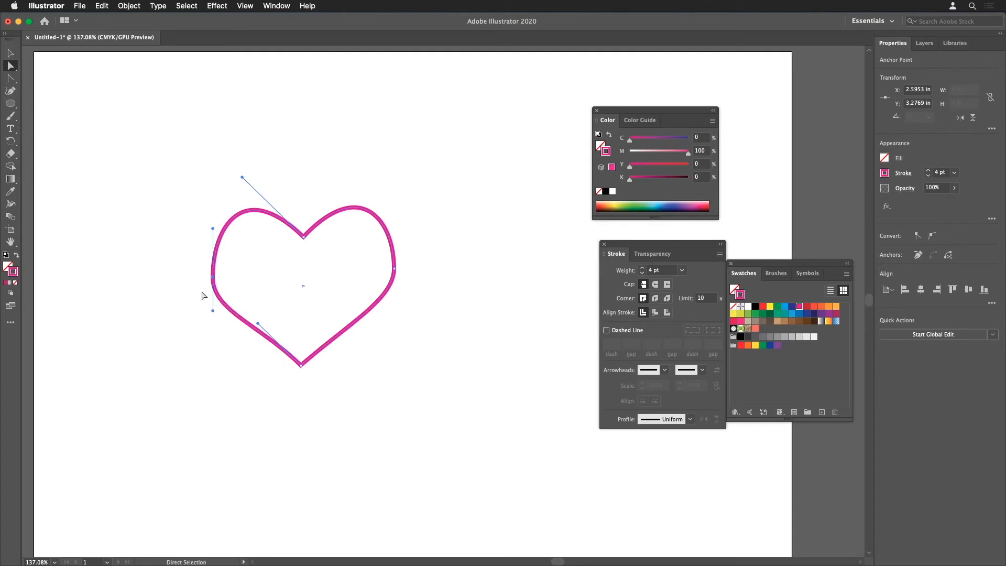
left_click(233, 218)
left_click(233, 329)
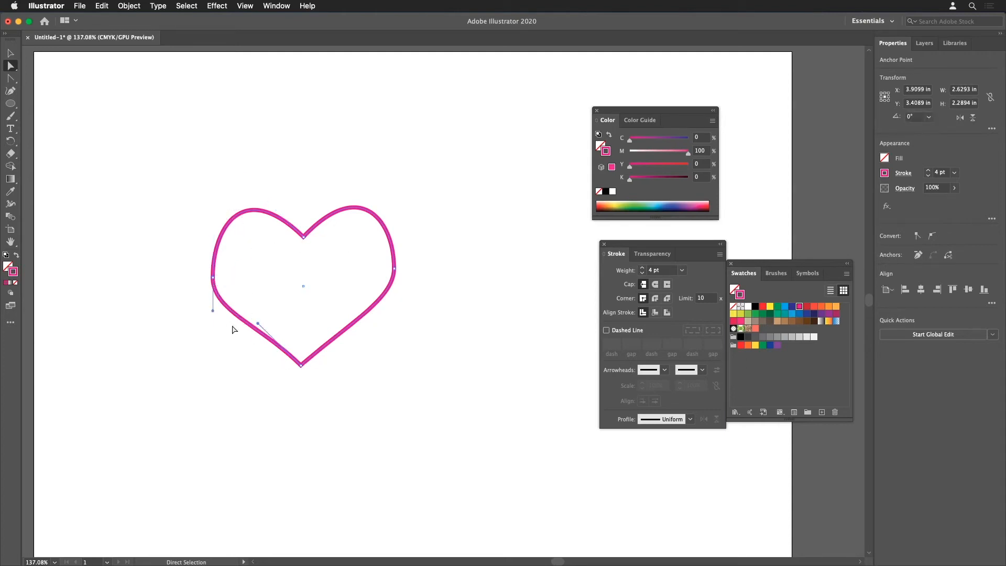
- Try deleting the heart's upper-left curve segment, and undo the deletion
left_click(230, 218)
key("Delete")
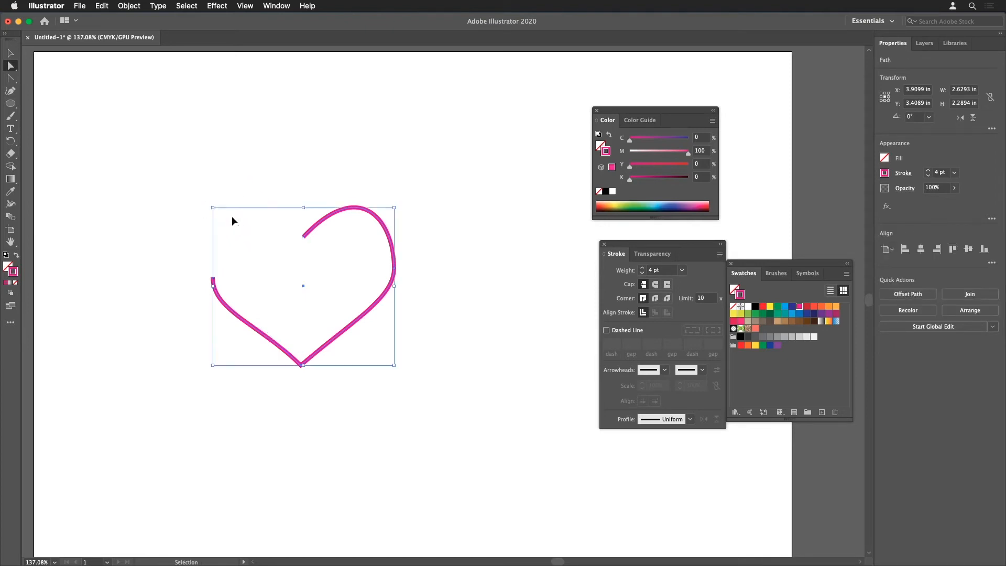
key("cmd+z")
- Delete the heart's left side anchor point so only the right half of the outline is kept, and clear the selection
left_click(213, 278)
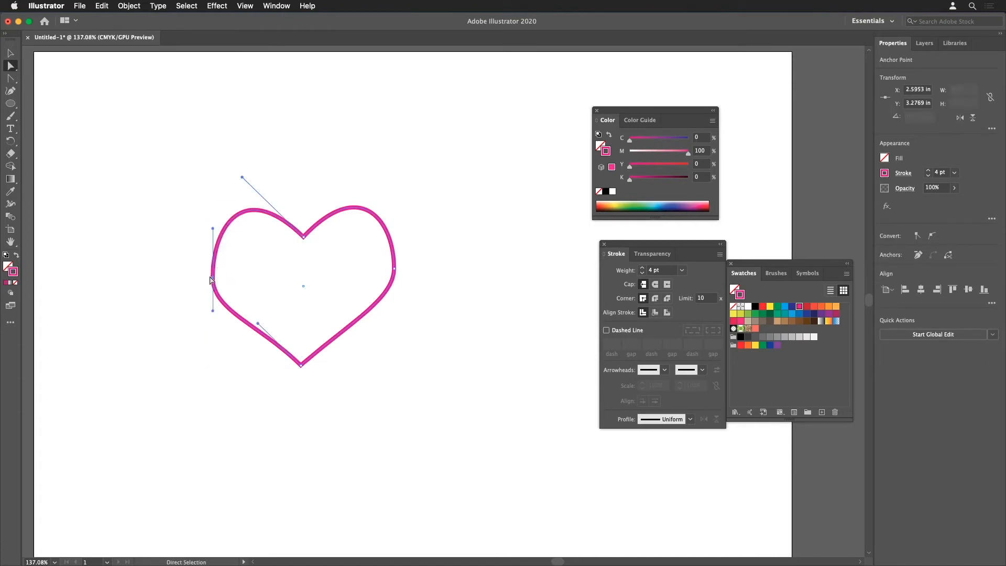
key("Delete")
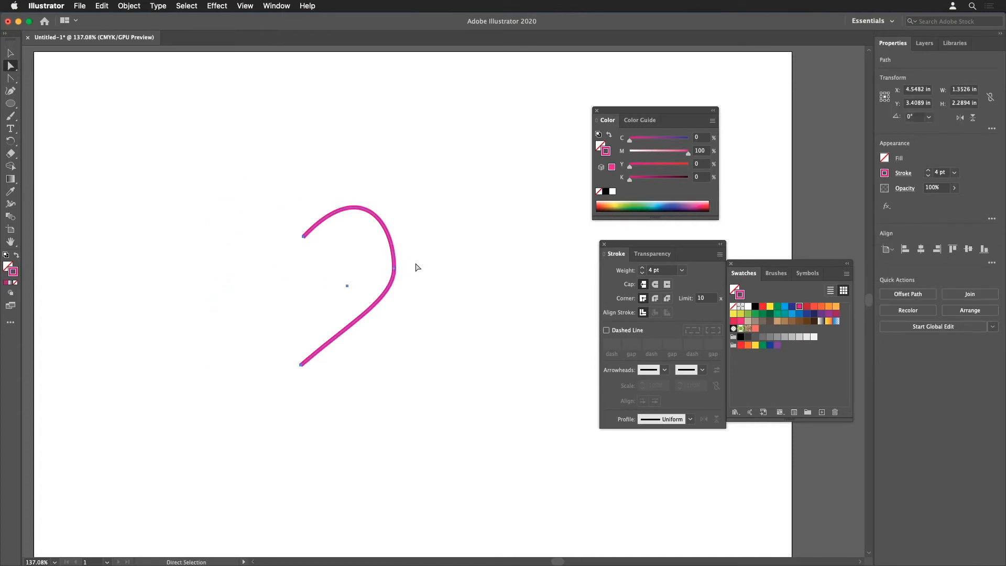
left_click(411, 268)
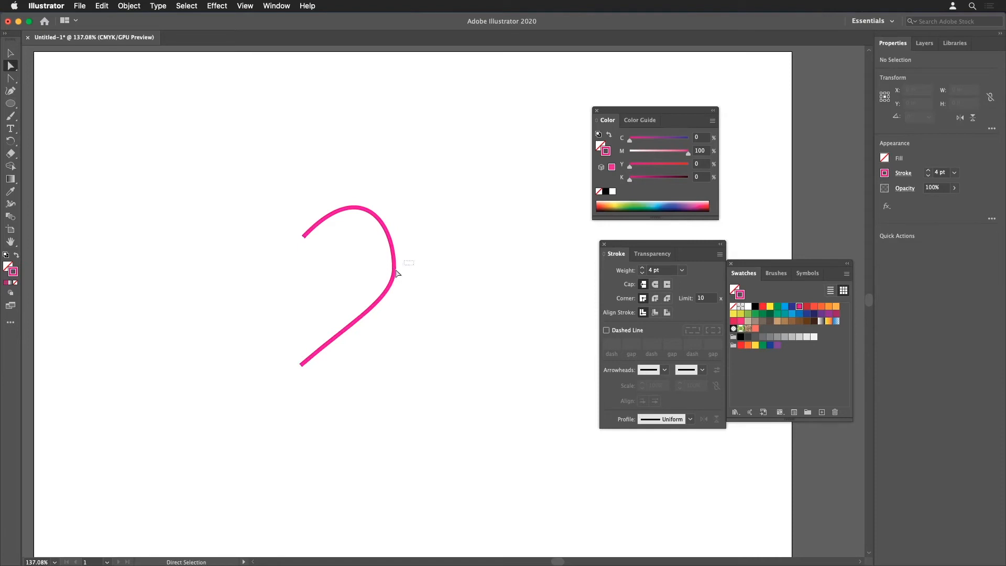
- Move the half heart's side anchor slightly up and inward, and shorten the direction handle of the notch endpoint
left_click(395, 269)
left_click_drag(396, 269, 393, 254)
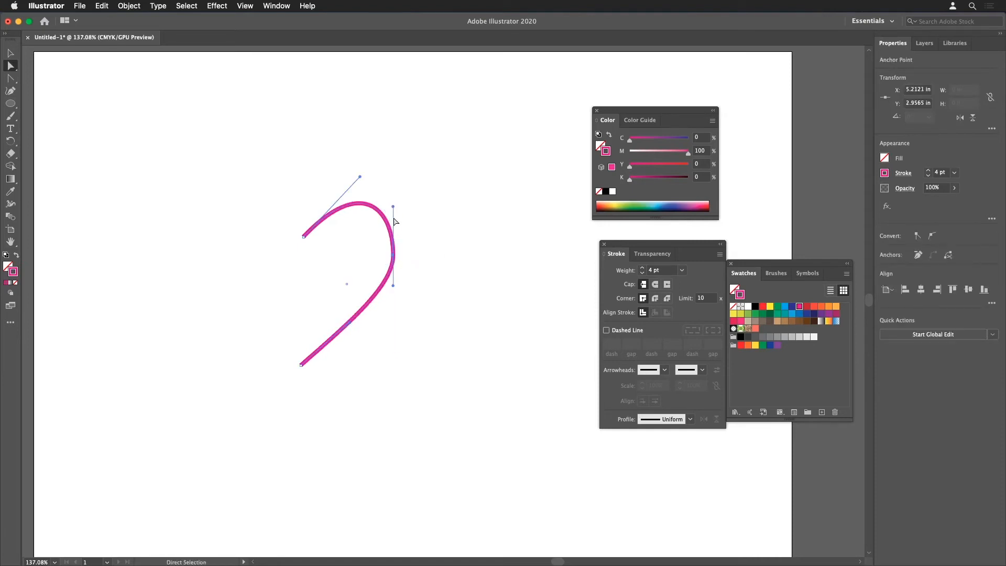
left_click_drag(360, 176, 347, 185)
left_click(413, 297)
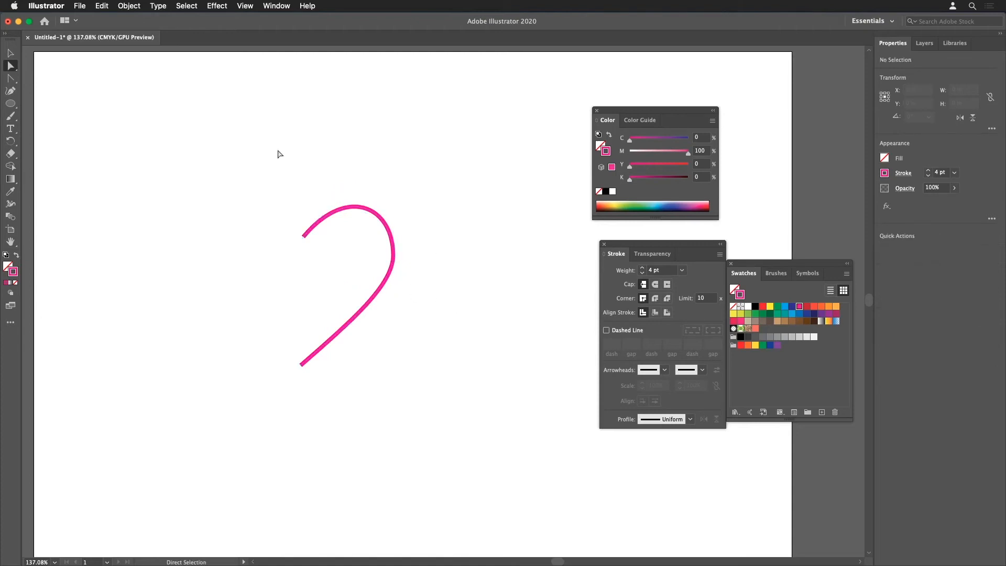
- Reflect a copy of the whole half heart across a vertical axis through its bottom endpoint to form the left half
left_click_drag(213, 141, 472, 414)
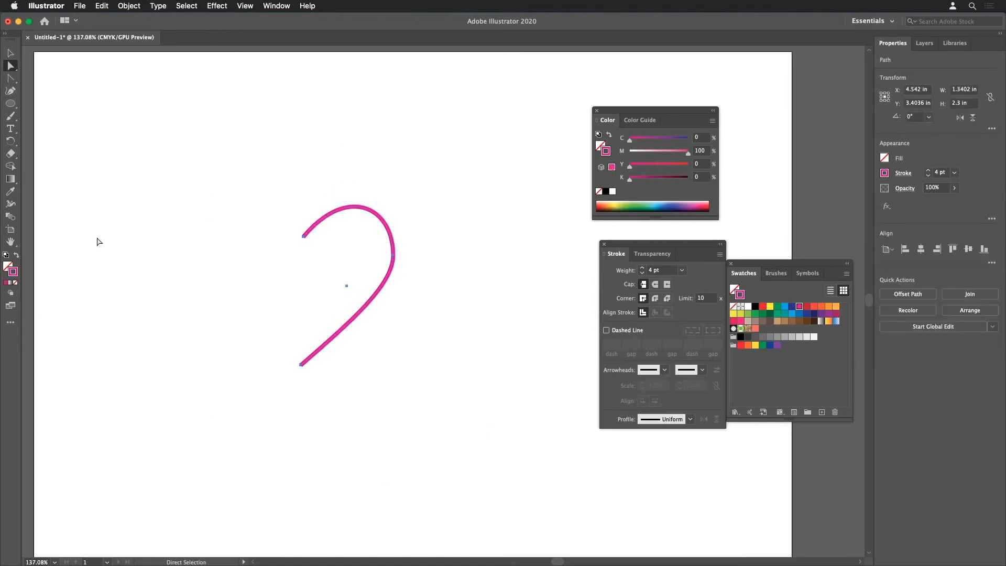
left_click(11, 143)
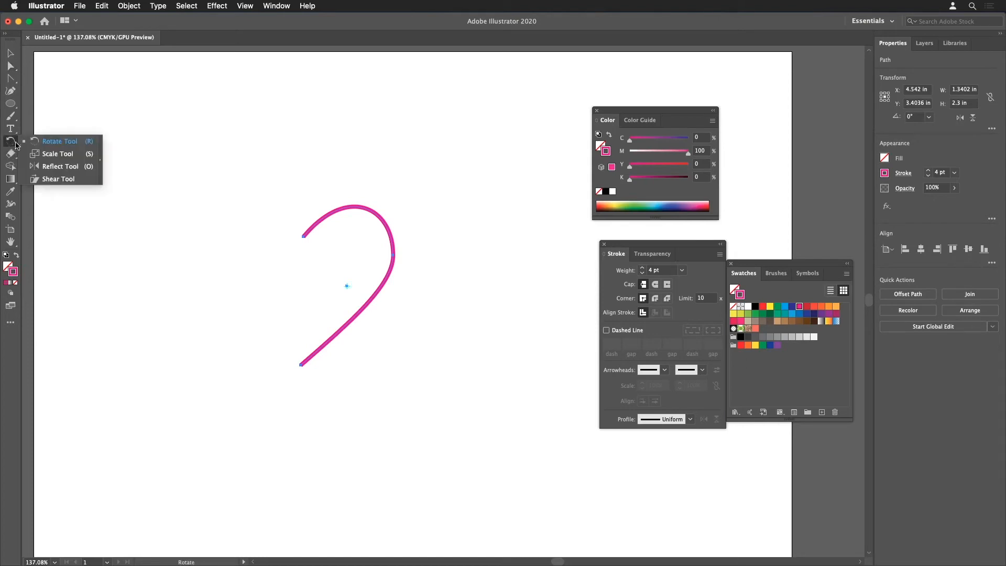
left_click(53, 166)
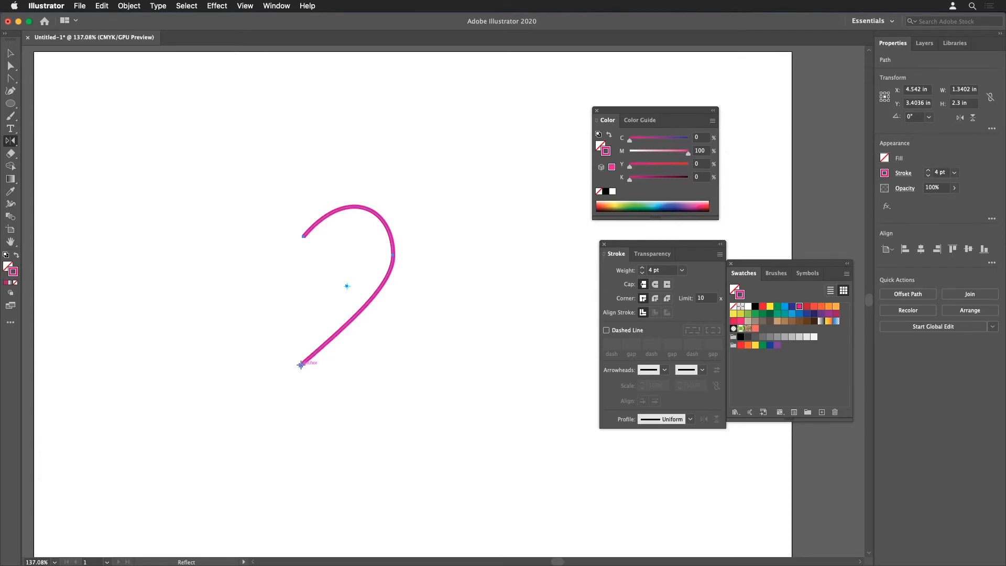
left_click_drag(331, 266, 267, 280)
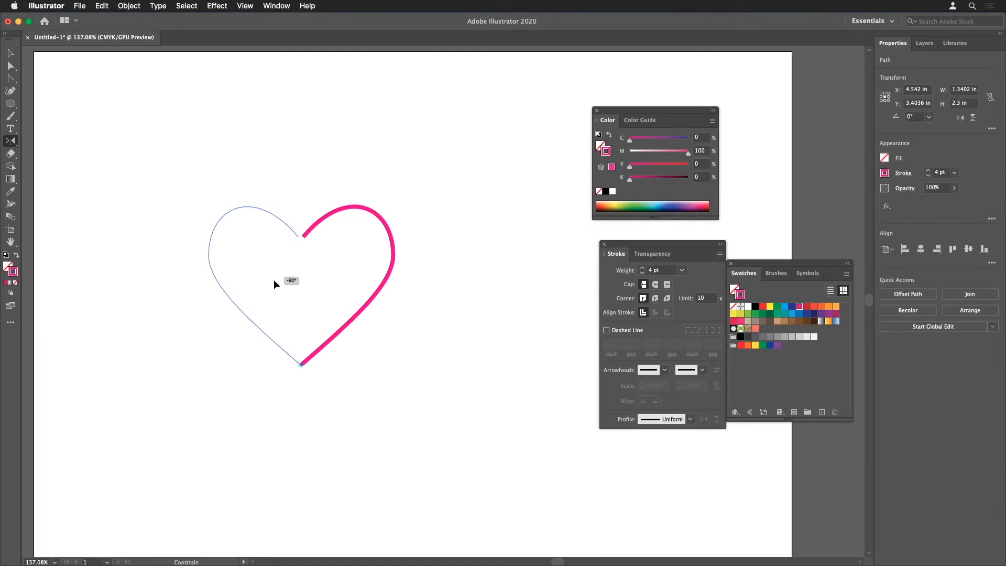
key("alt")
key("alt")
key("alt")
key("alt")
key("alt")
left_click_drag(274, 283, 274, 284)
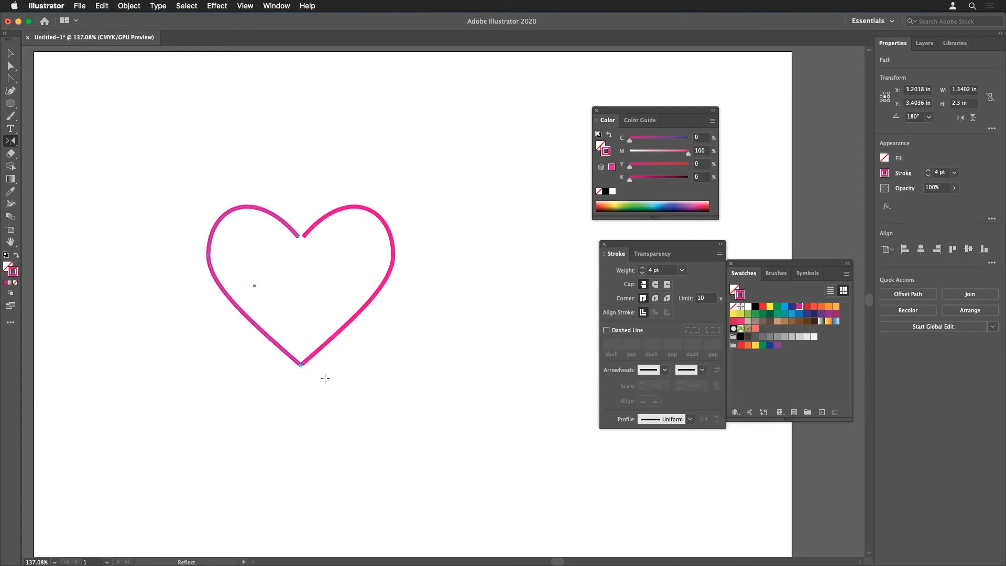
- Select the overlapping endpoints at the heart's bottom tip and join them into one corner point
key("a")
left_click(317, 384)
left_click_drag(309, 373, 296, 356)
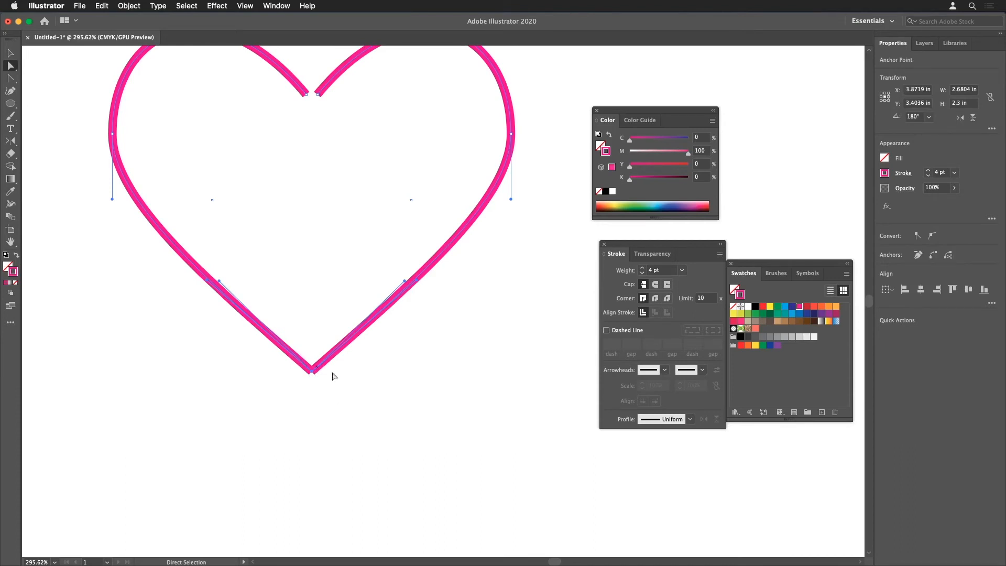
left_click(311, 370)
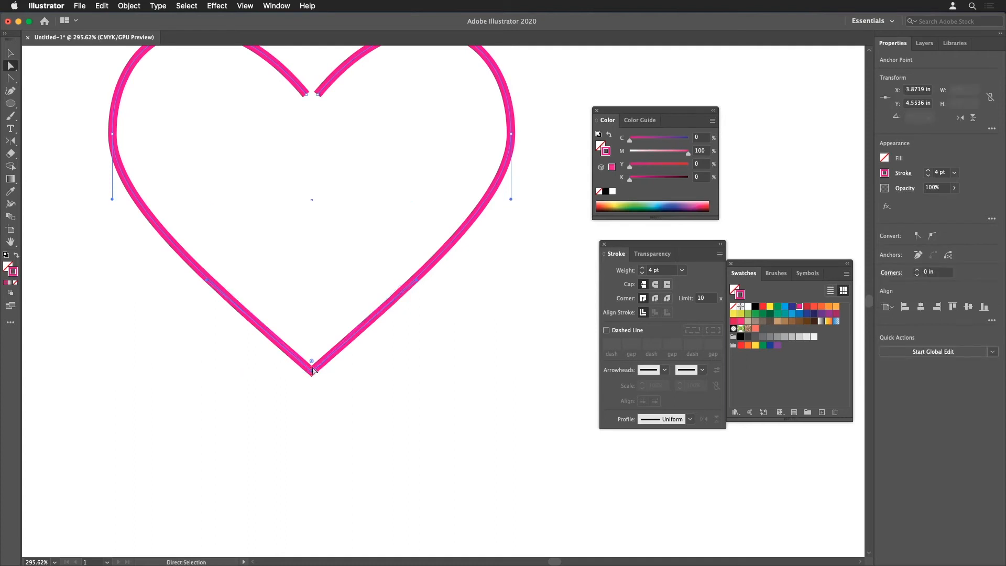
left_click(124, 5)
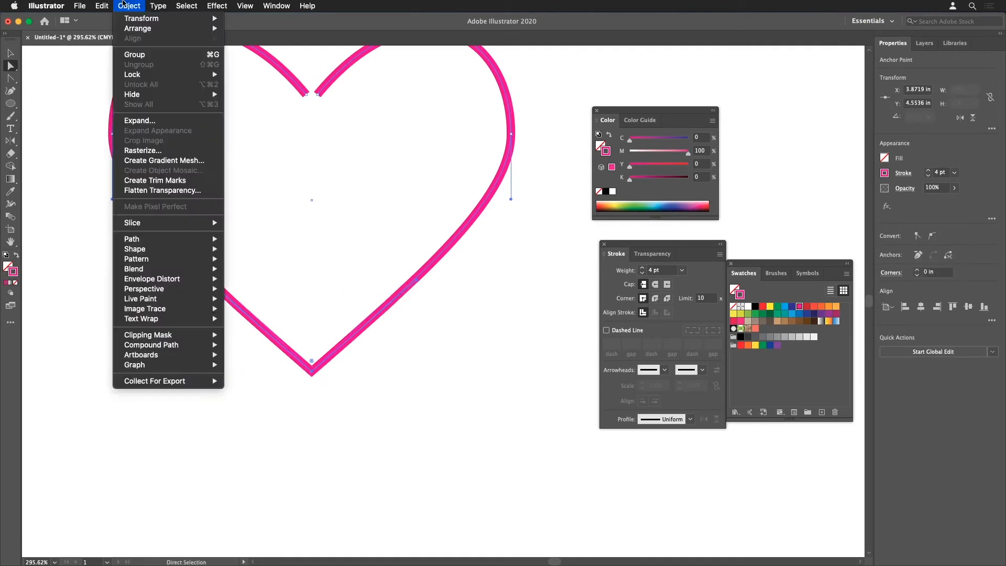
mouse_move(158, 239)
left_click(128, 6)
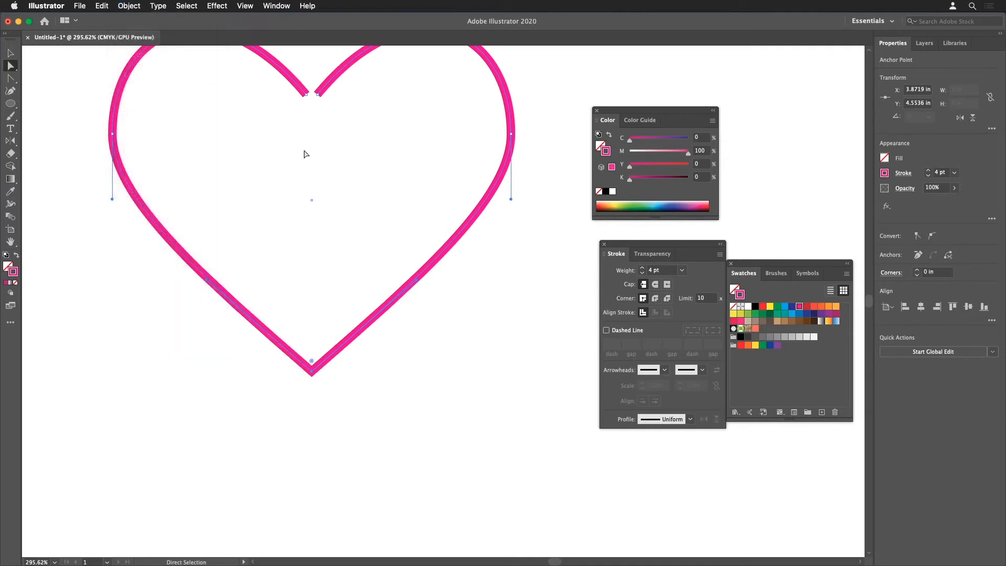
- Average the two open endpoints at the heart's notch on the vertical axis and join them to close the outline
scroll(309, 163, "up", 2)
left_click_drag(337, 146, 275, 131)
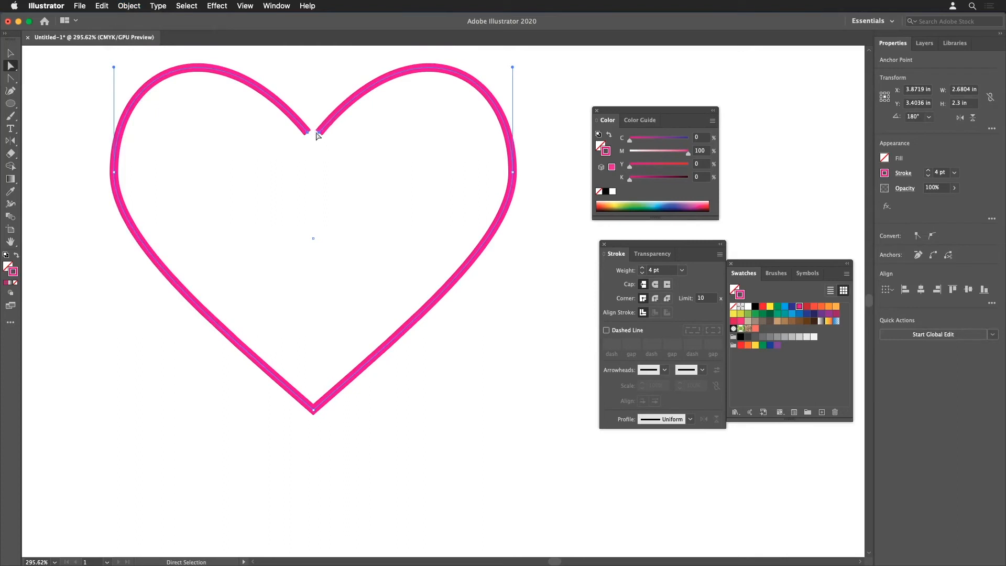
scroll(294, 131, "up", 5)
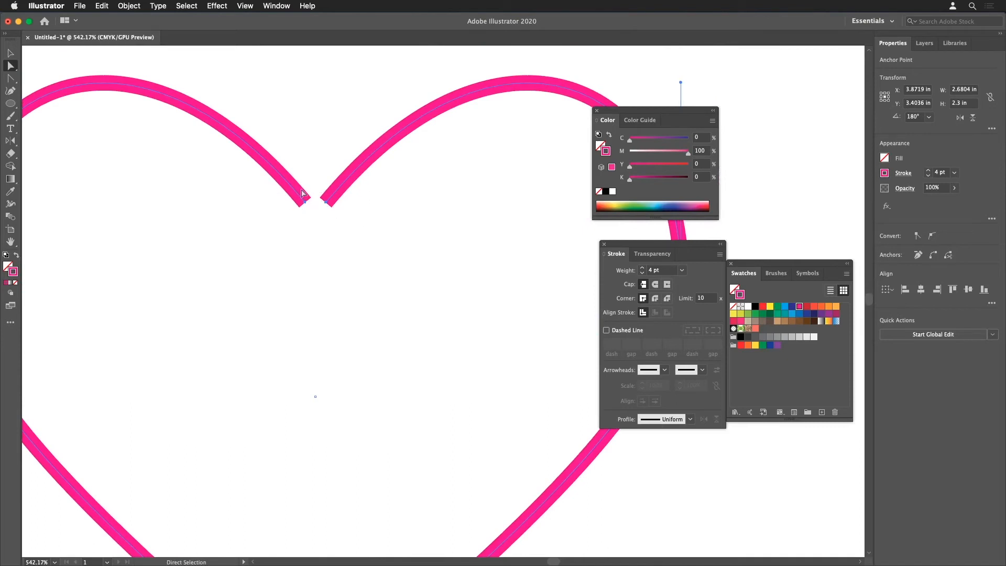
left_click(127, 6)
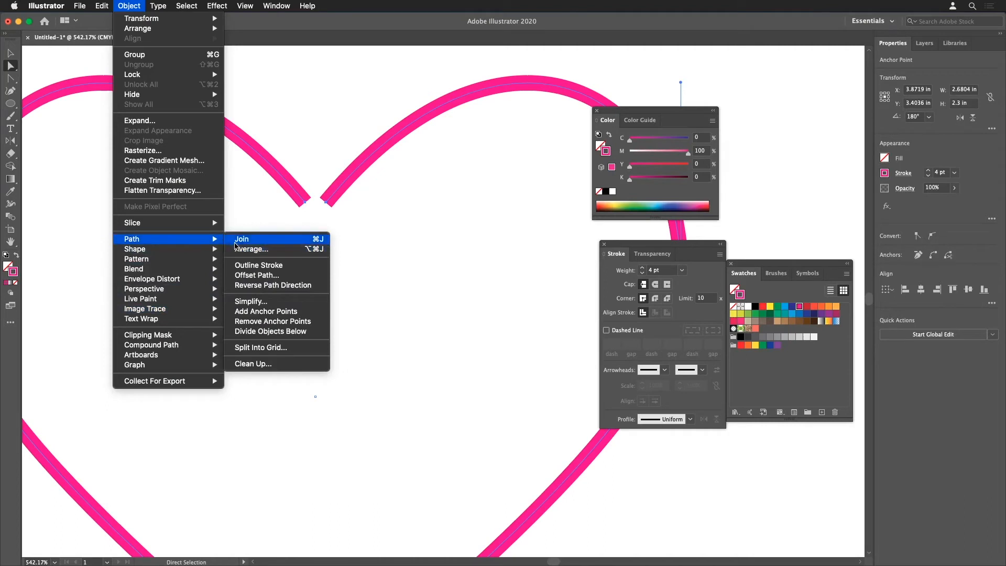
left_click(249, 249)
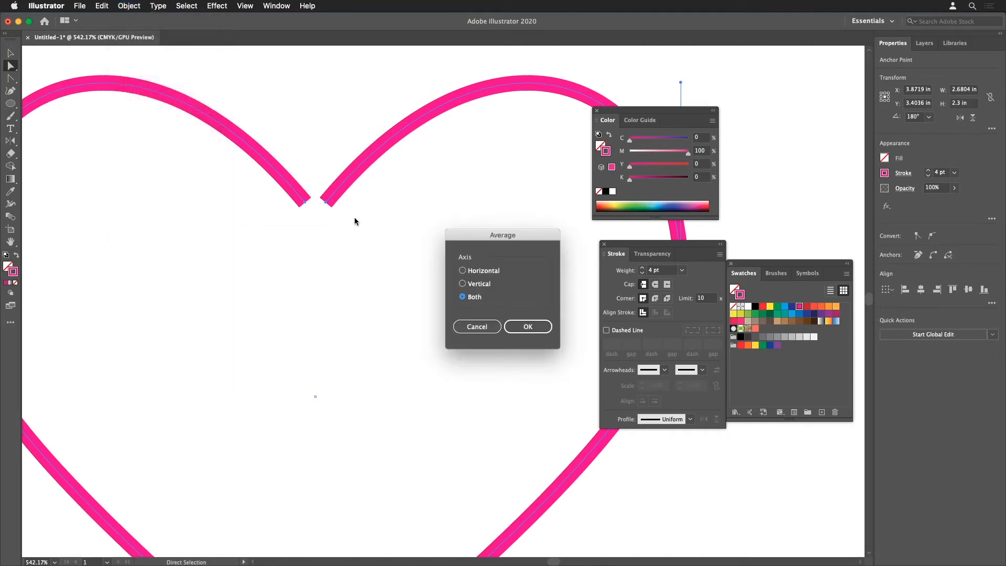
left_click(483, 285)
left_click(529, 327)
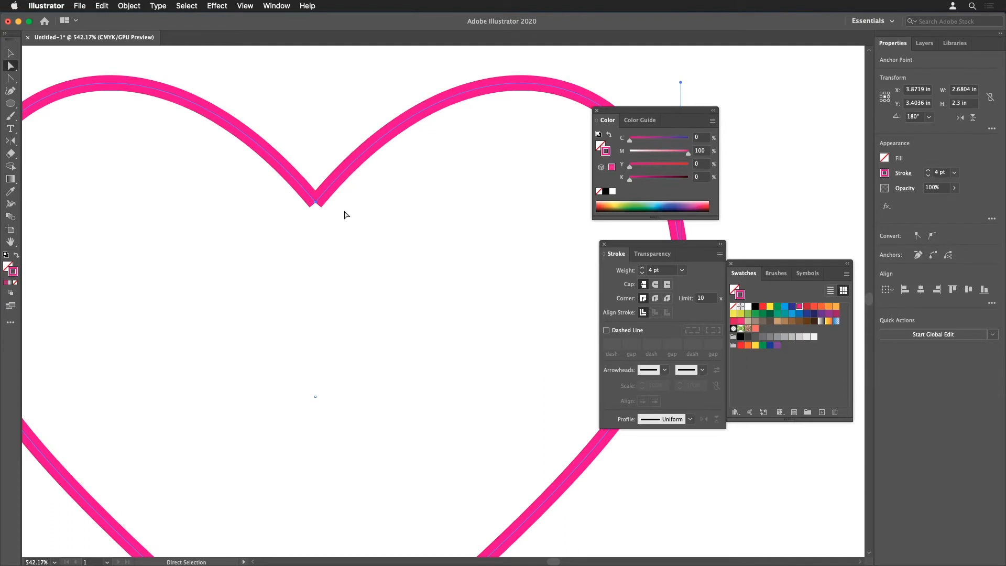
key("super+j")
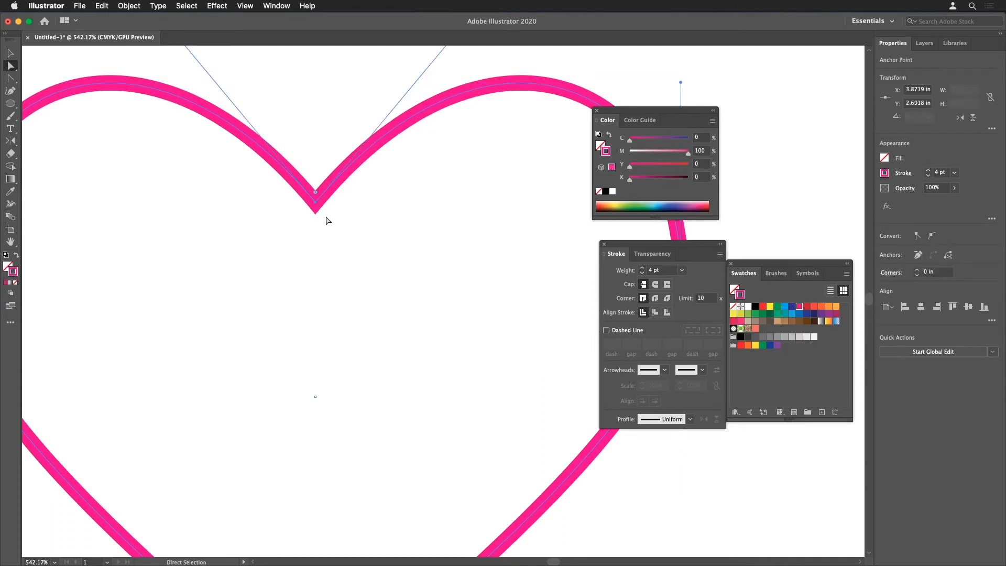
left_click(129, 6)
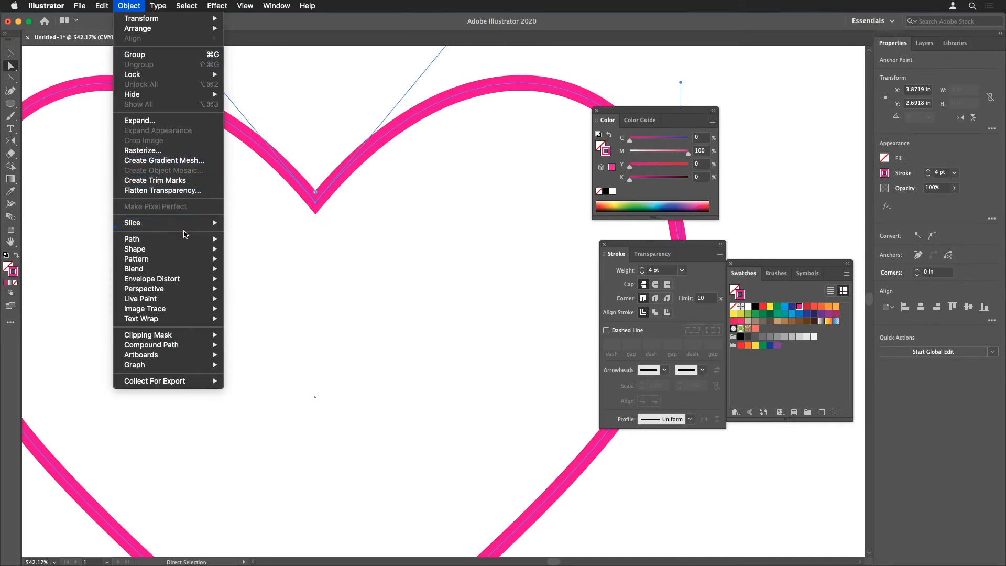
mouse_move(185, 239)
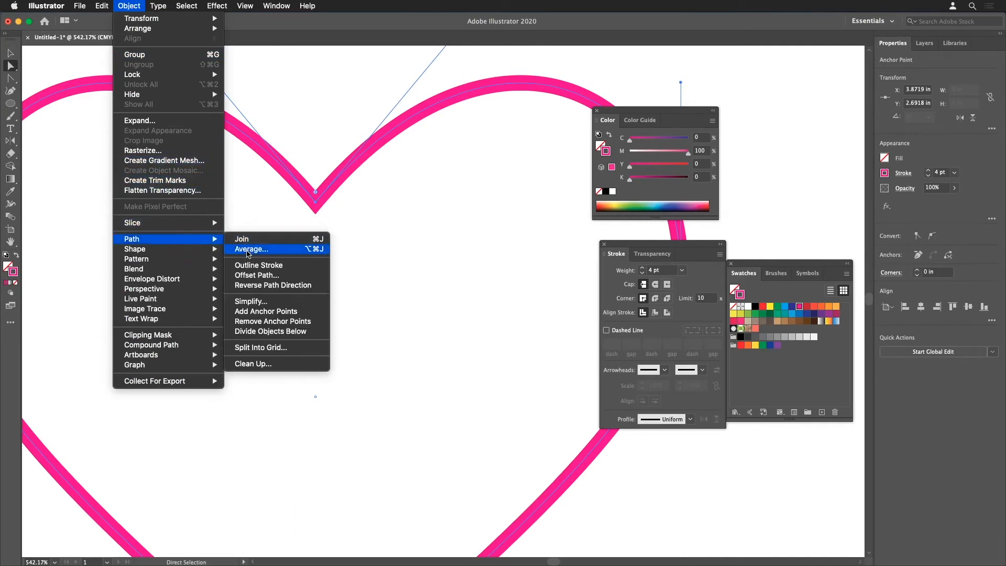
left_click(340, 96)
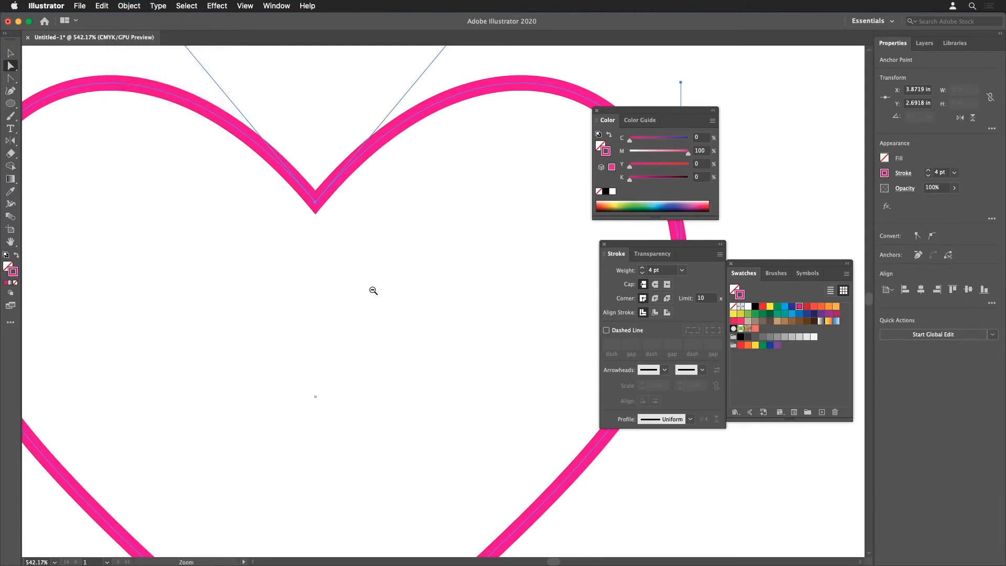
- Select the entire heart outline and delete it from the artboard
left_click(373, 291, "alt+super")
left_click(373, 291, "alt+super")
left_click_drag(423, 309, 220, 205)
left_click(235, 215, "alt+super")
left_click_drag(315, 258, 132, 191)
left_click(434, 275)
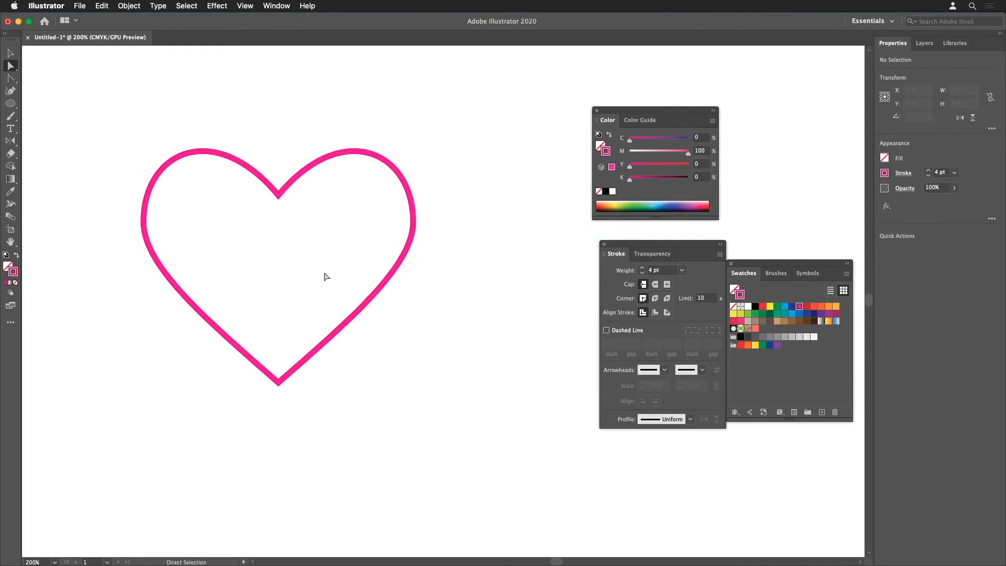
key("v")
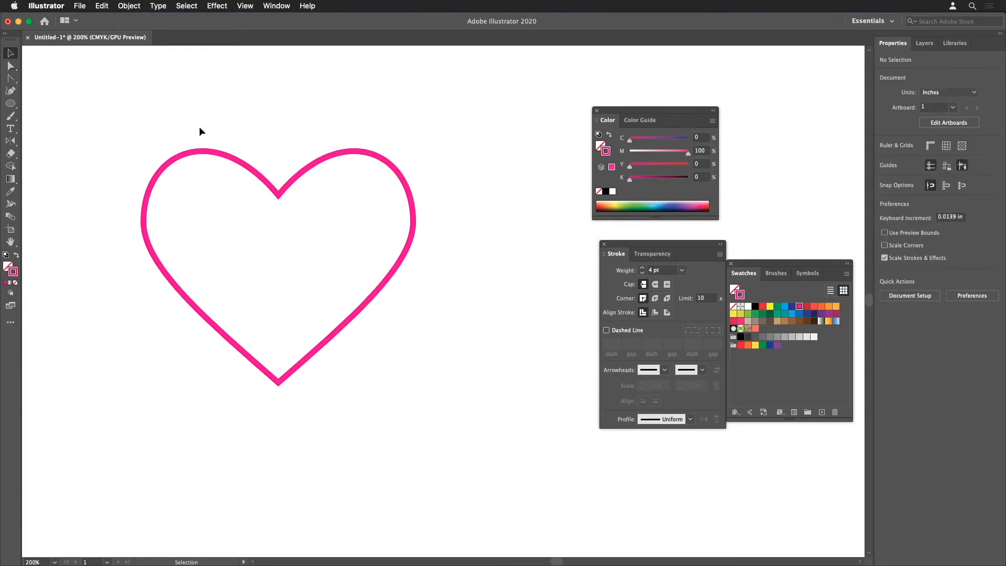
left_click_drag(199, 126, 259, 193)
key("Delete")
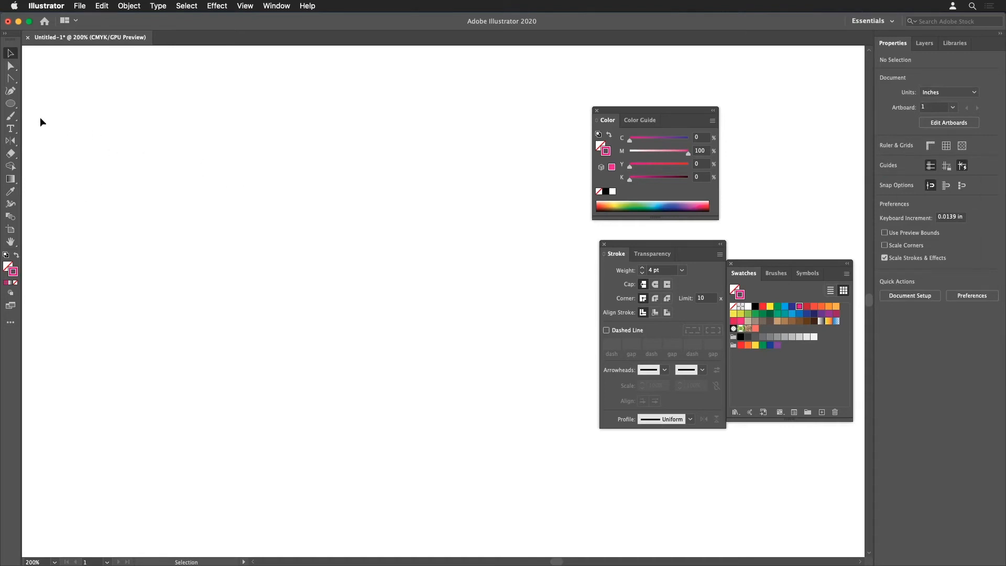
- Draw a horizontal rectangle about 1.59 in wide and 0.55 in high with the Rectangle tool
left_click_drag(11, 103, 42, 103)
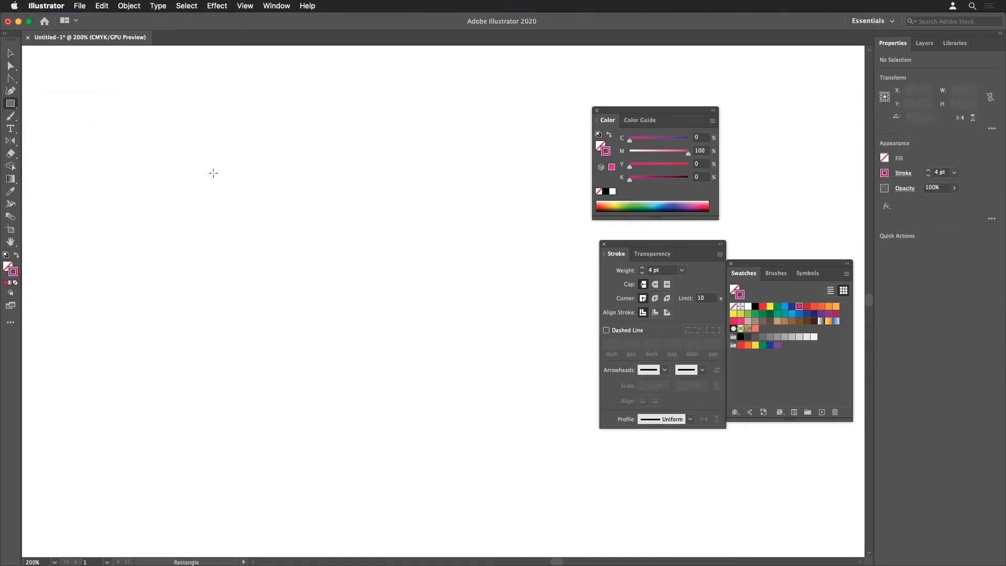
left_click_drag(219, 199, 381, 254)
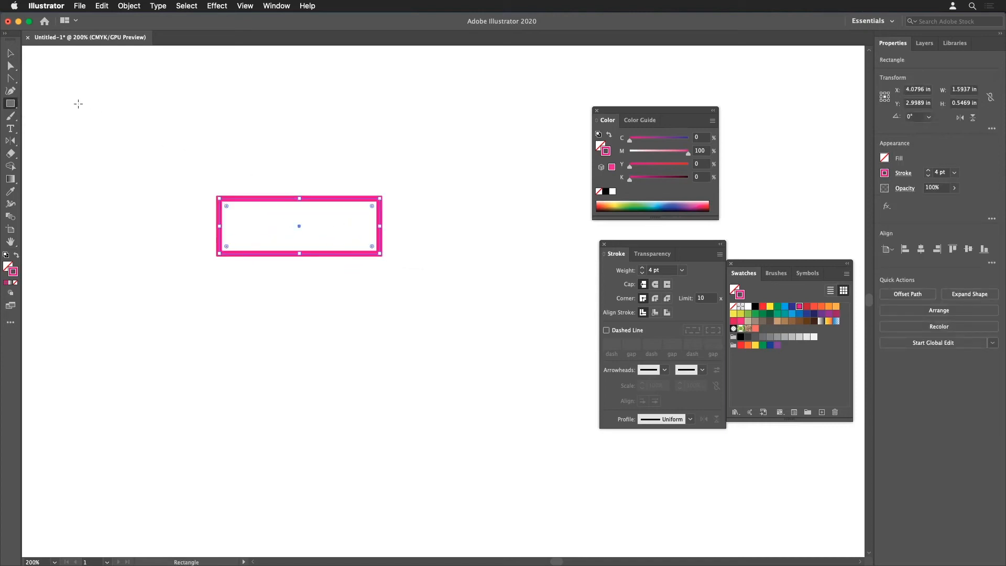
- Try rotating the rectangle freehand around a pivot point placed above its top edge, and undo the rotation
left_click_drag(11, 141, 43, 140)
left_click(298, 180)
left_click_drag(375, 202, 246, 208)
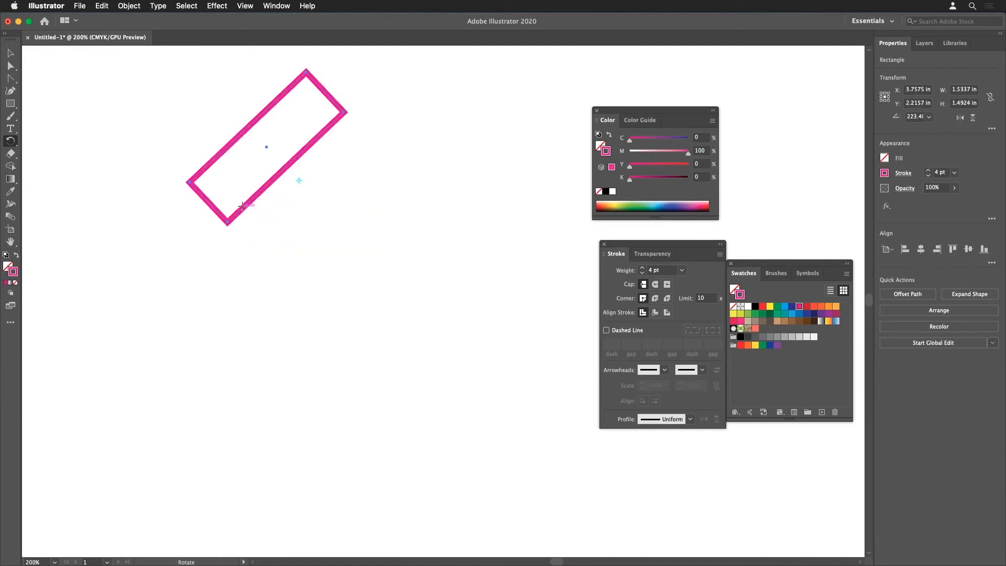
key("super+z")
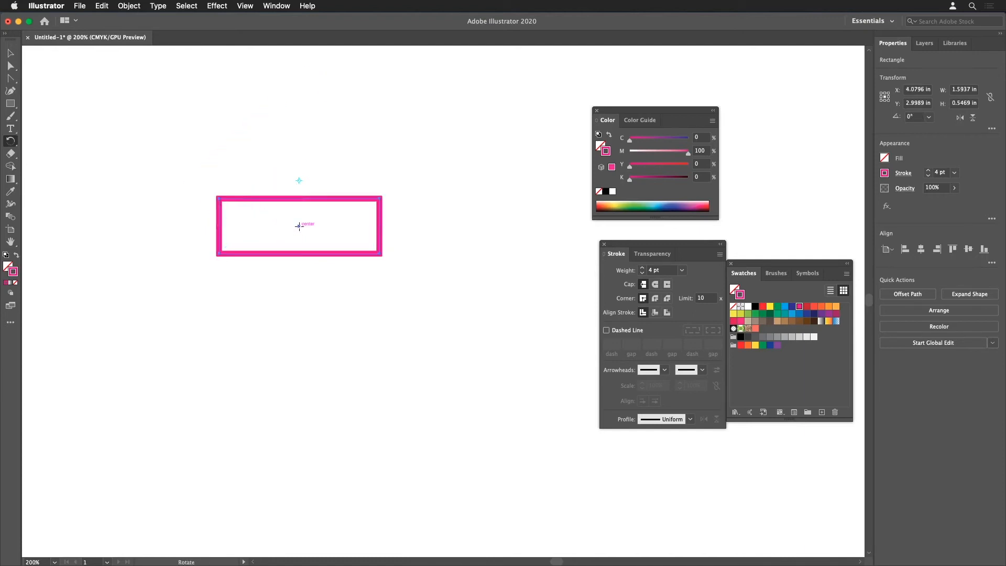
- Try two more freehand rotations of the rectangle with the Rotate tool, and undo them
left_click_drag(385, 195, 430, 206)
key("super+z")
left_click_drag(344, 441, 472, 315)
key("super+z")
key("super+z")
- Try rotating the rectangle around a pivot point placed beyond its right edge, and undo the rotation
left_click(465, 229)
left_click_drag(319, 338, 262, 283)
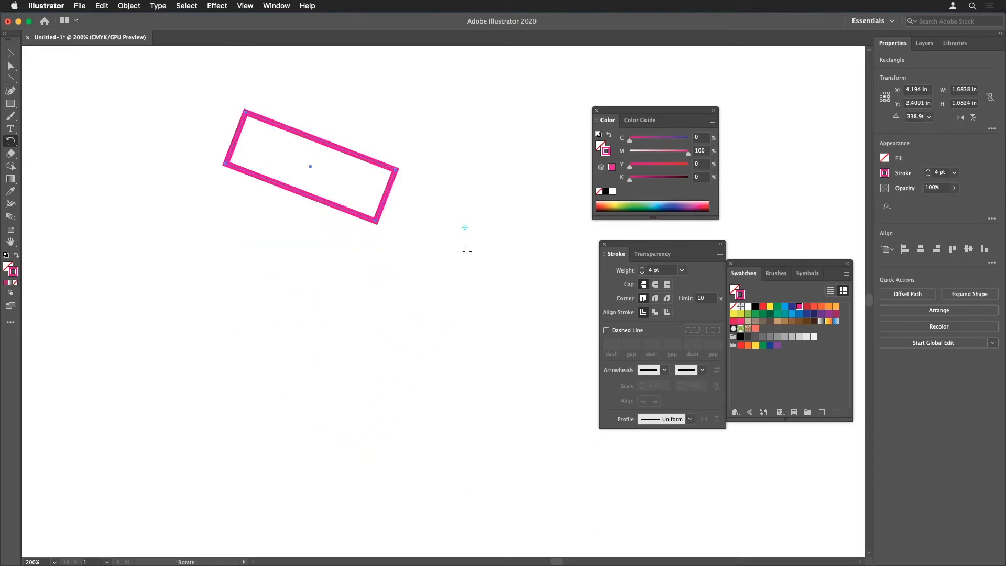
key("super+z")
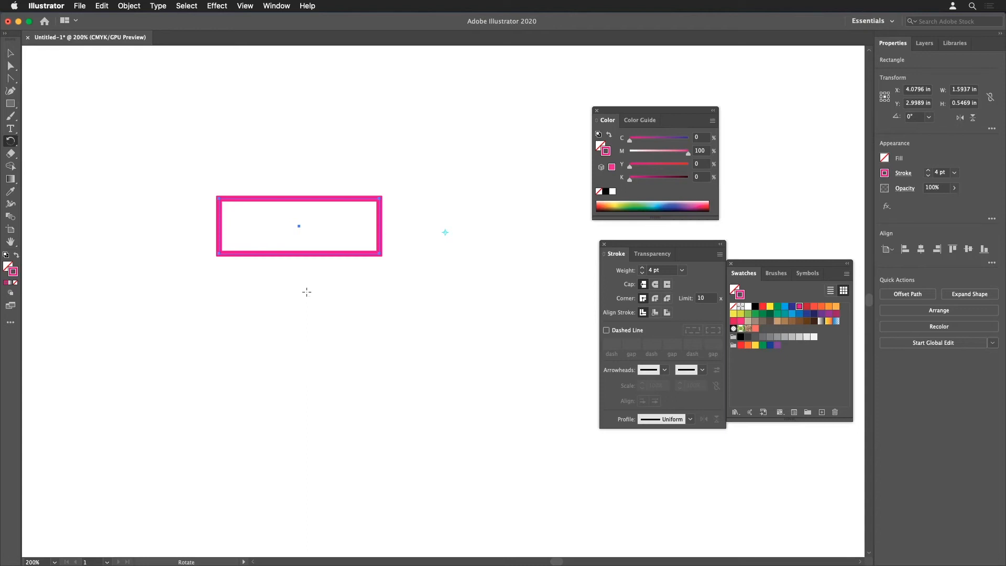
- Try rotating the rectangle by exactly 50° around a pivot point below it, toggling the preview, and undo the rotation
left_click(306, 292, "alt")
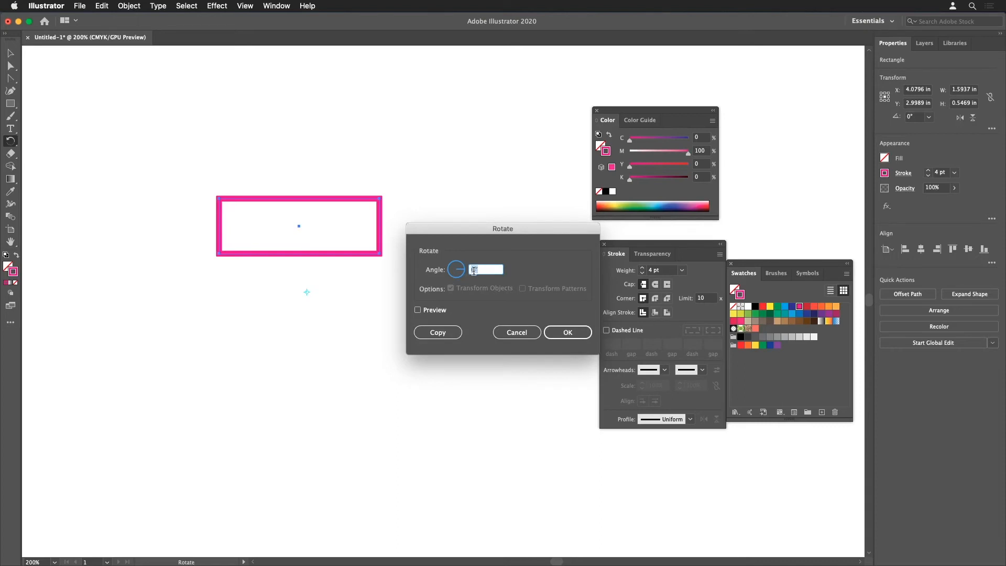
type("50")
left_click(442, 313)
left_click(442, 312)
left_click(492, 270)
key("Tab")
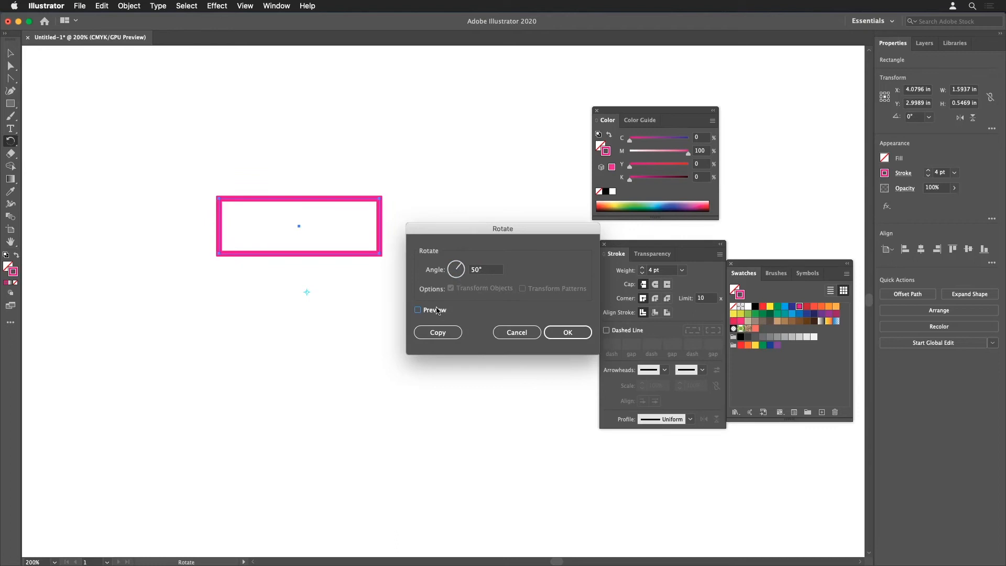
left_click(419, 311)
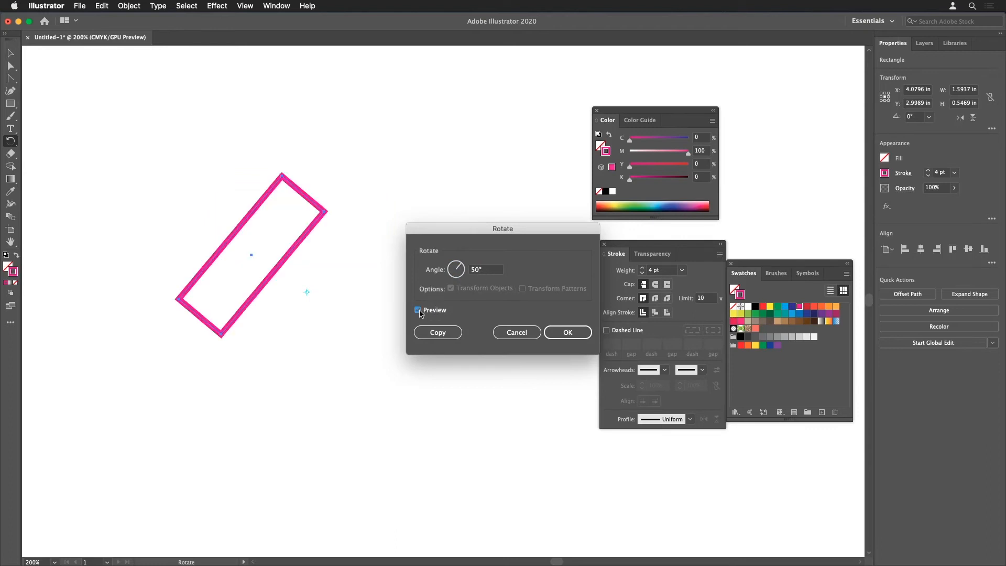
left_click(418, 310)
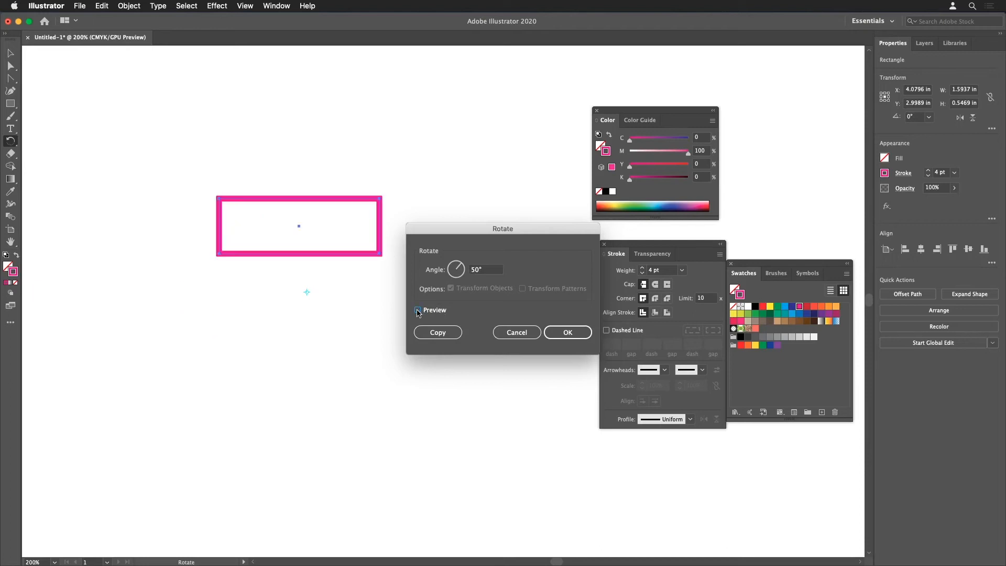
left_click(418, 310)
left_click(418, 310)
left_click(418, 310)
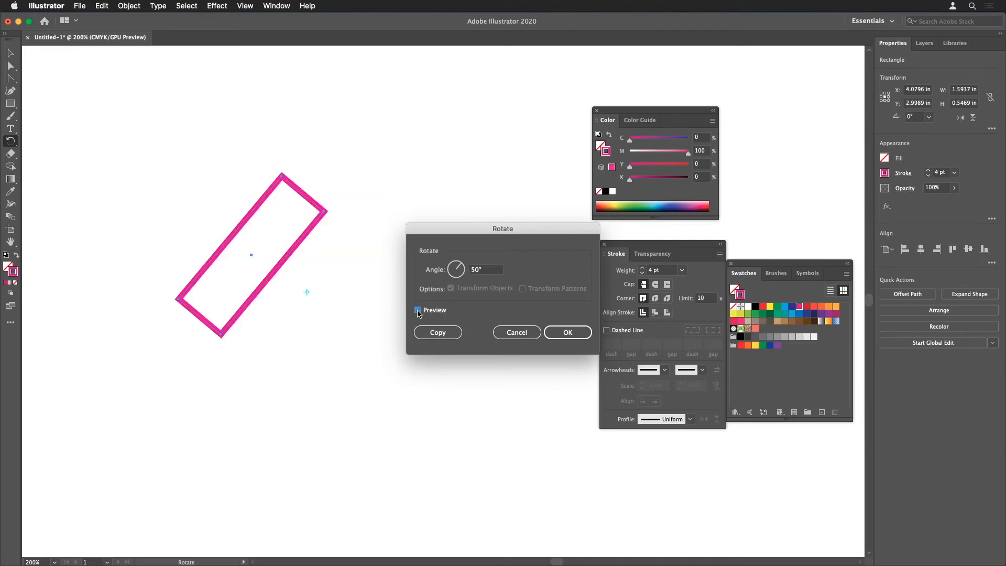
left_click(564, 334)
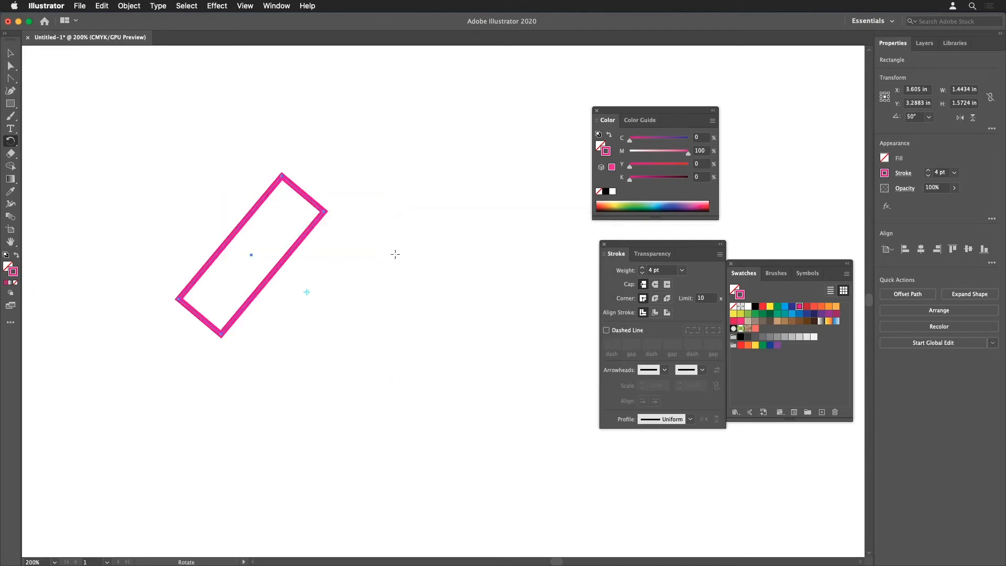
key("super+z")
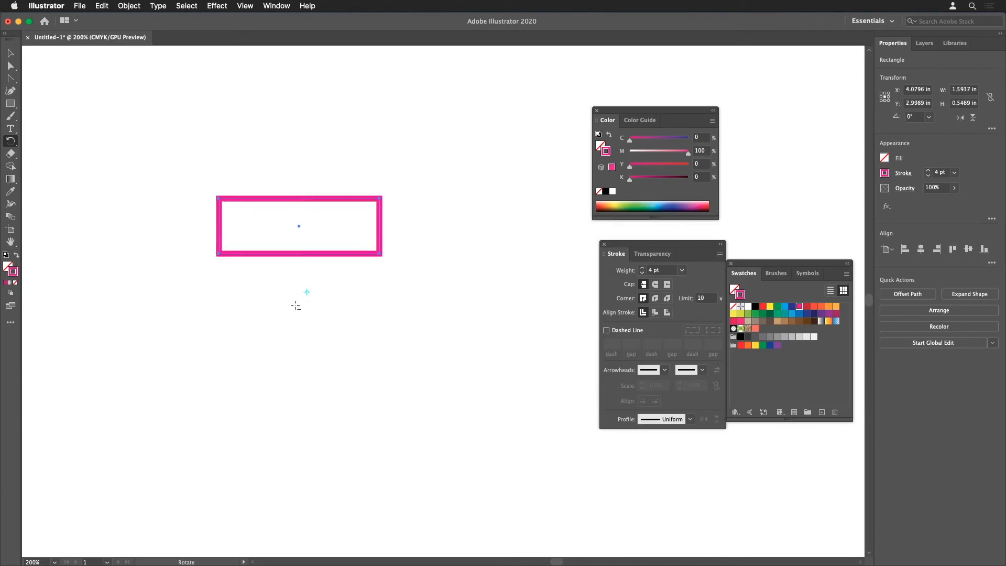
- Try making a copy of the rectangle rotated 50° around a pivot point below it, and undo the copy
left_click(310, 298, "alt")
type("50")
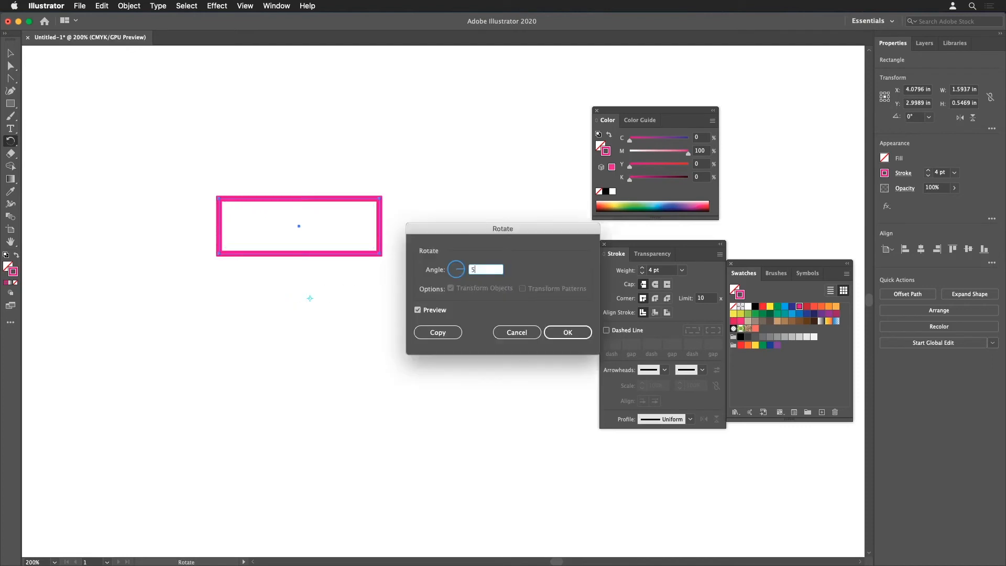
left_click(438, 332)
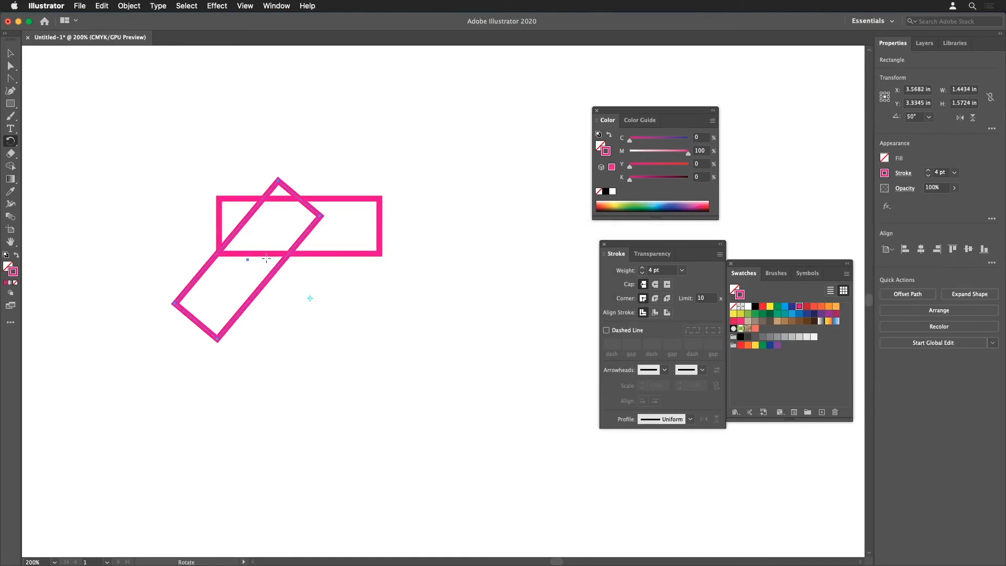
key("cmd+z")
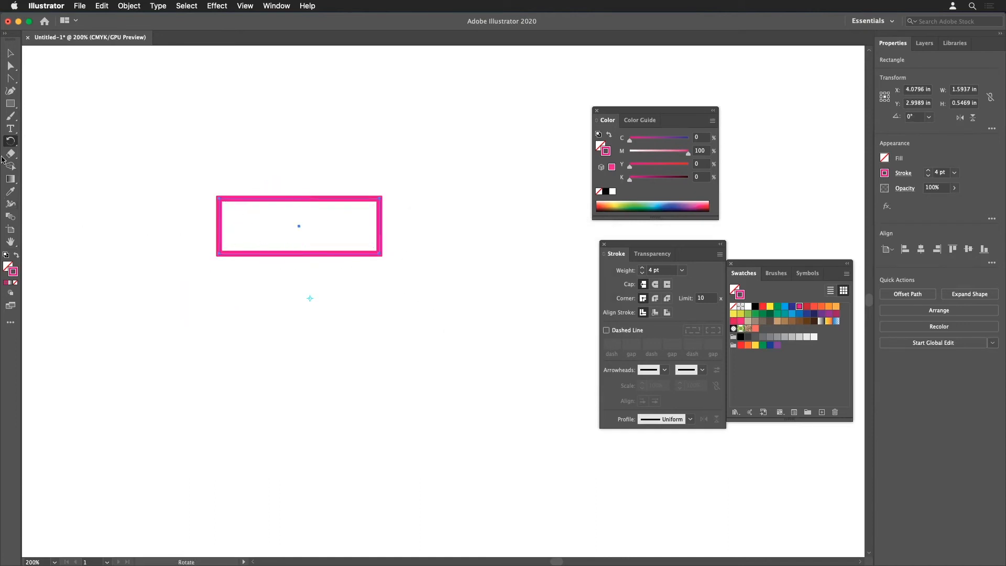
- Scale the rectangle freehand with the Scale tool, from its centre and from a point above its upper-left corner, to about 1.38 by 1.27 in
left_click(10, 141)
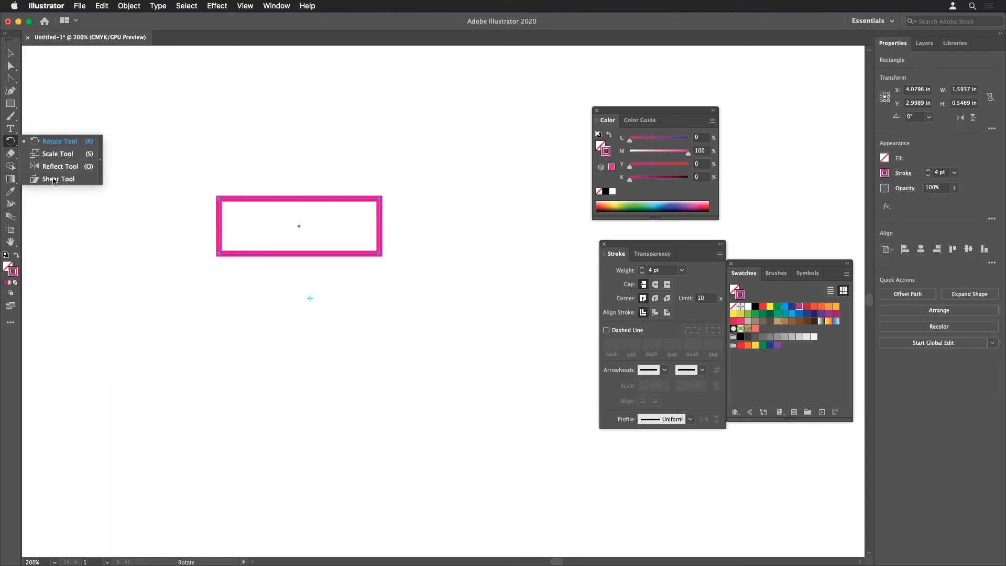
left_click(58, 153)
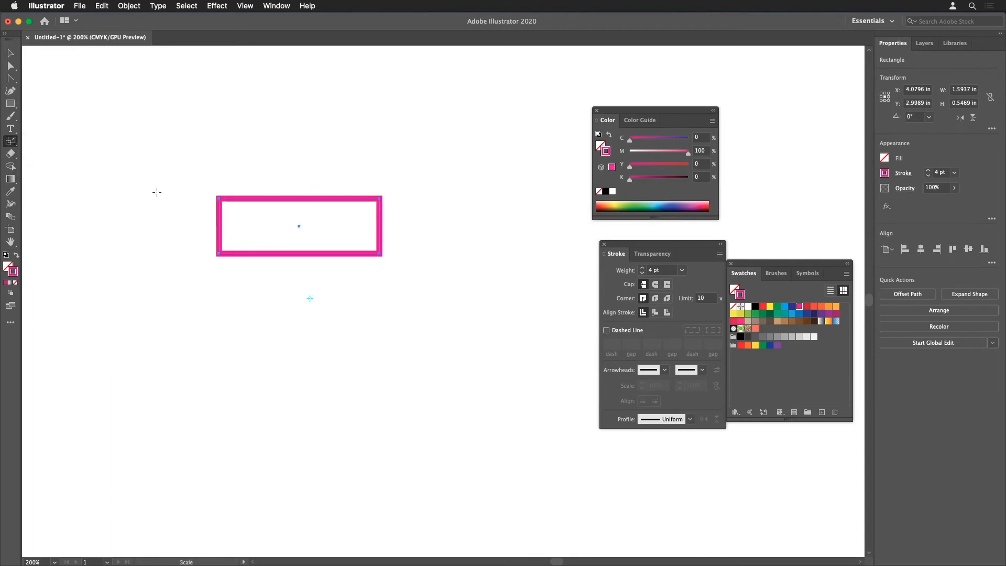
left_click(299, 226)
mouse_move(332, 269)
left_mouse_down()
mouse_move(363, 289)
mouse_move(338, 339)
mouse_move(338, 317)
left_mouse_up()
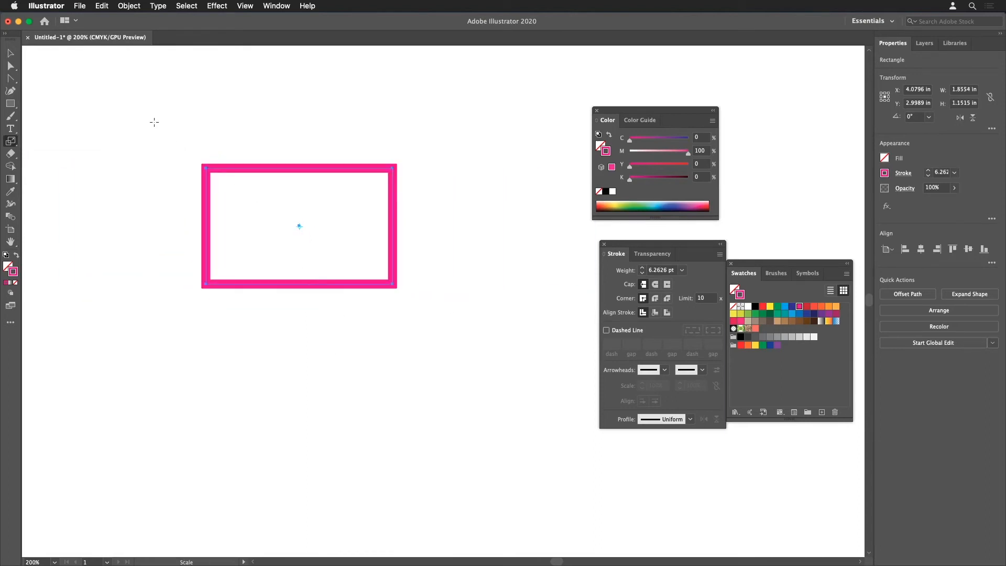
mouse_move(283, 264)
left_mouse_down()
mouse_move(337, 382)
mouse_move(415, 480)
mouse_move(366, 357)
mouse_move(320, 360)
mouse_move(323, 317)
left_mouse_up()
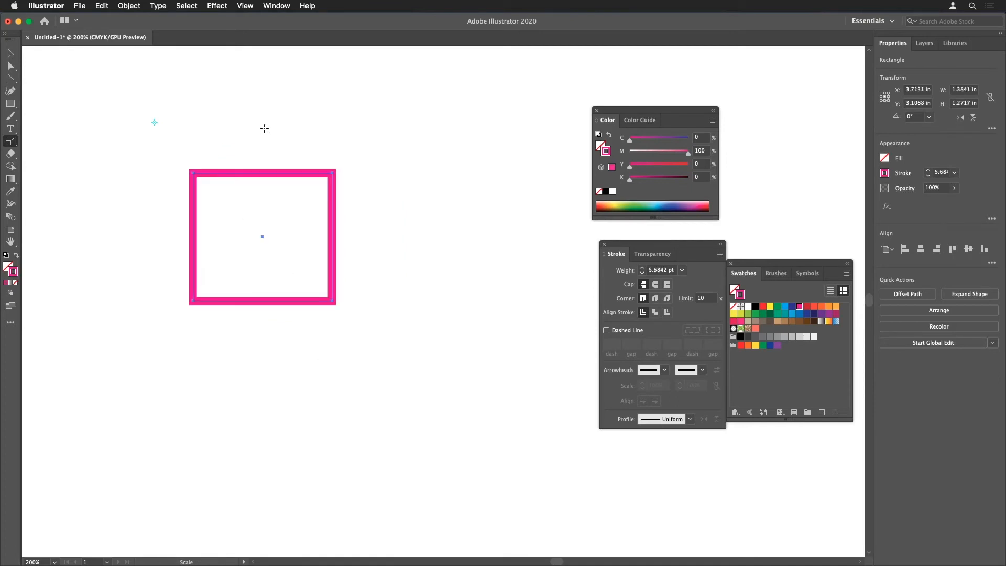
- Try scaling the rectangle from a point beyond its right edge, uniformly at 130% and non-uniformly at 300% horizontal, and cancel the scaling
left_click(388, 235, "alt")
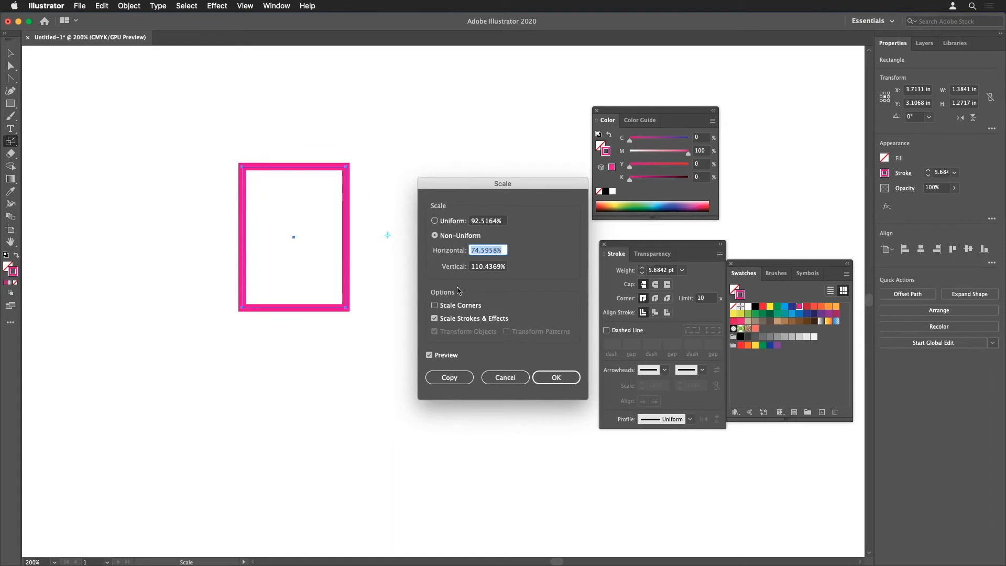
left_click(451, 225)
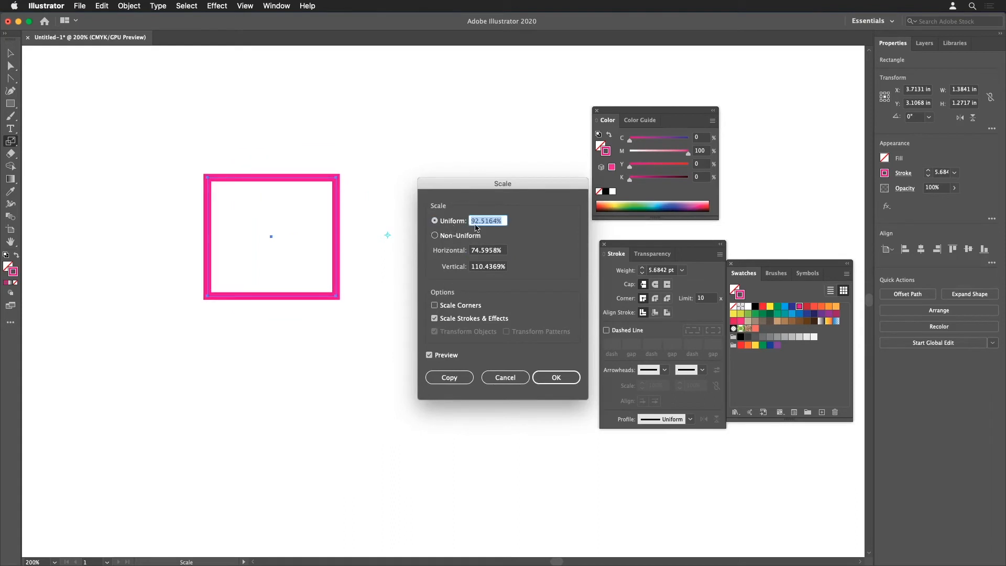
type("130")
key("Tab")
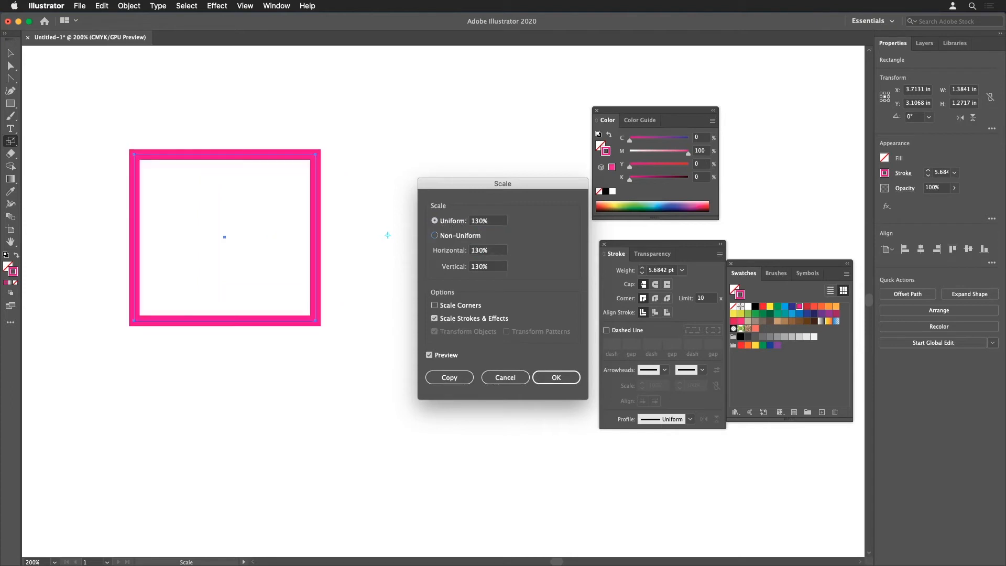
left_click(450, 236)
type("300")
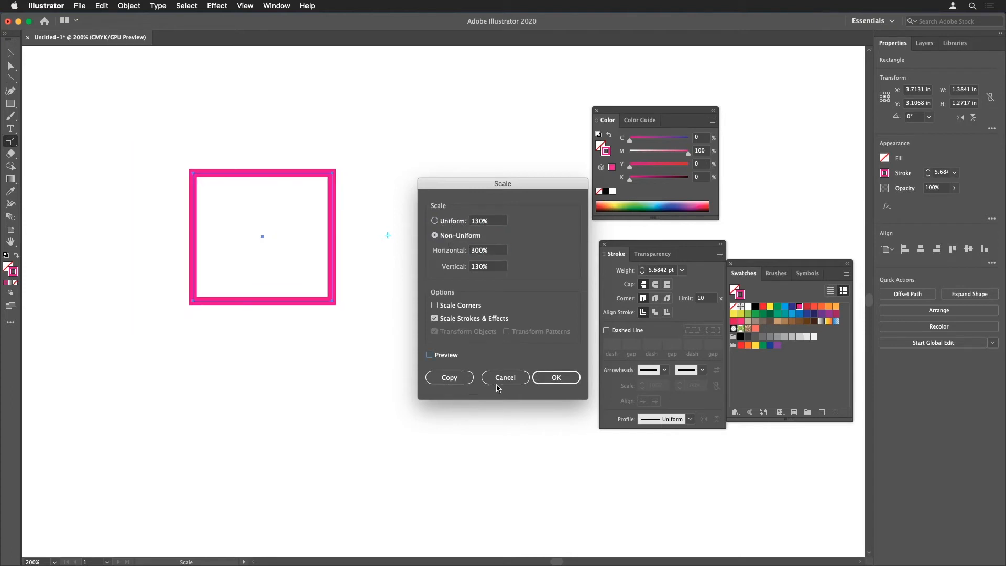
left_click(448, 361)
left_click(448, 361)
left_click(505, 377)
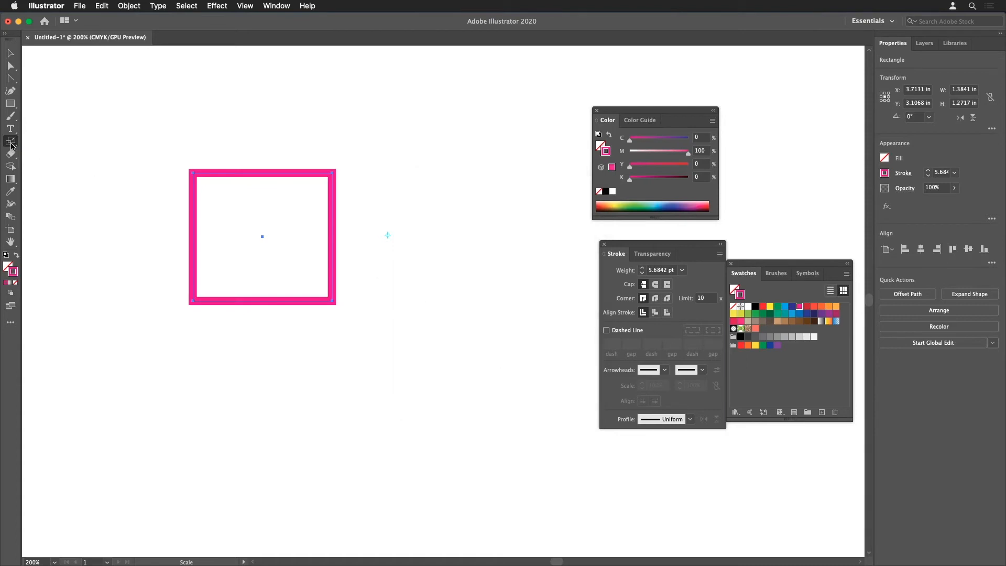
- Select and delete the scaled rectangle from the artboard
mouse_move(12, 146)
left_mouse_down()
mouse_move(59, 184)
mouse_move(67, 141)
mouse_move(78, 164)
mouse_move(11, 142)
left_mouse_up()
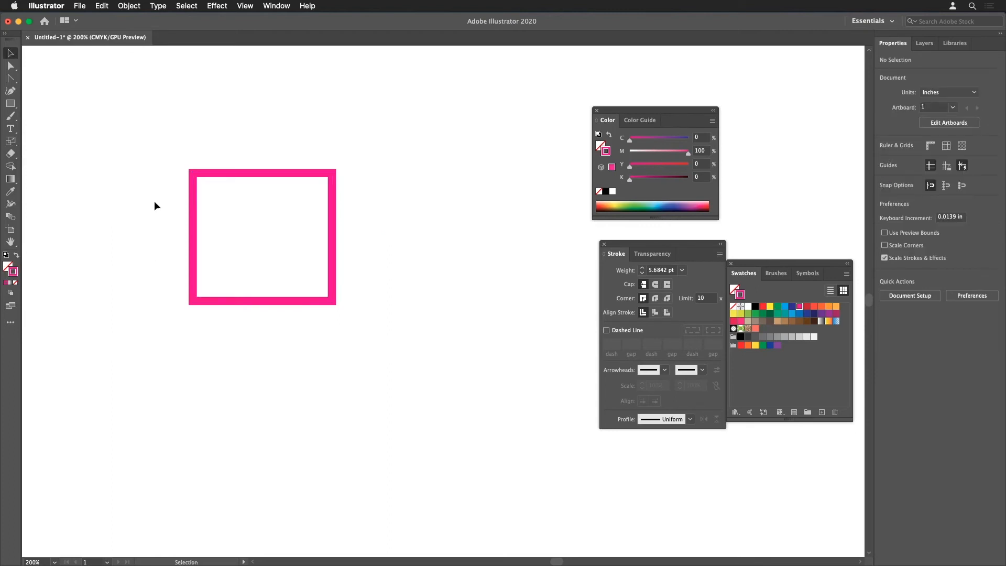
left_click_drag(148, 185, 249, 251)
key("Delete")
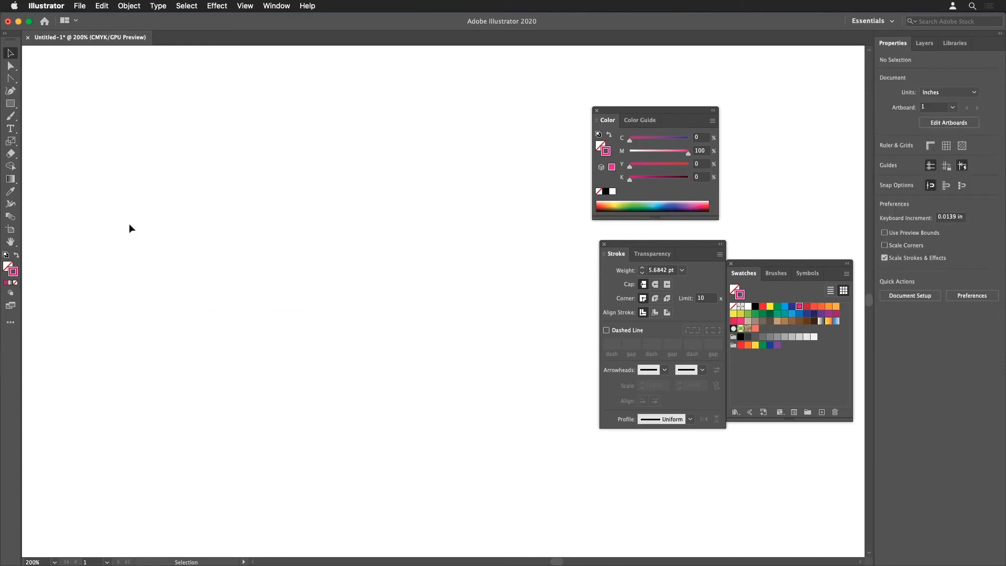
- Draw a circle about 0.43 in across, remove its stroke, give it a yellow fill, and deselect it
left_click_drag(11, 103, 58, 115)
left_click_drag(280, 249, 305, 272)
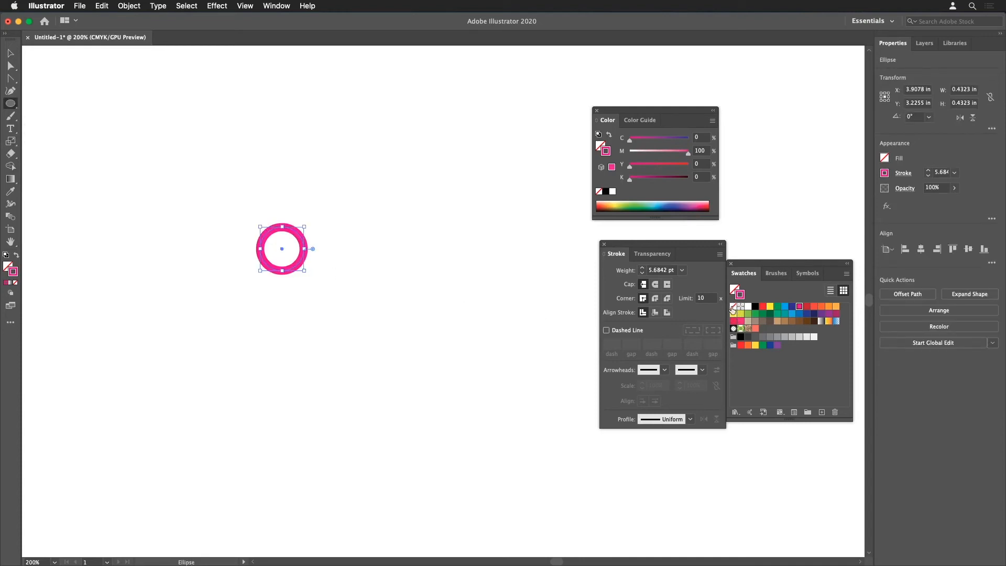
left_click(599, 191)
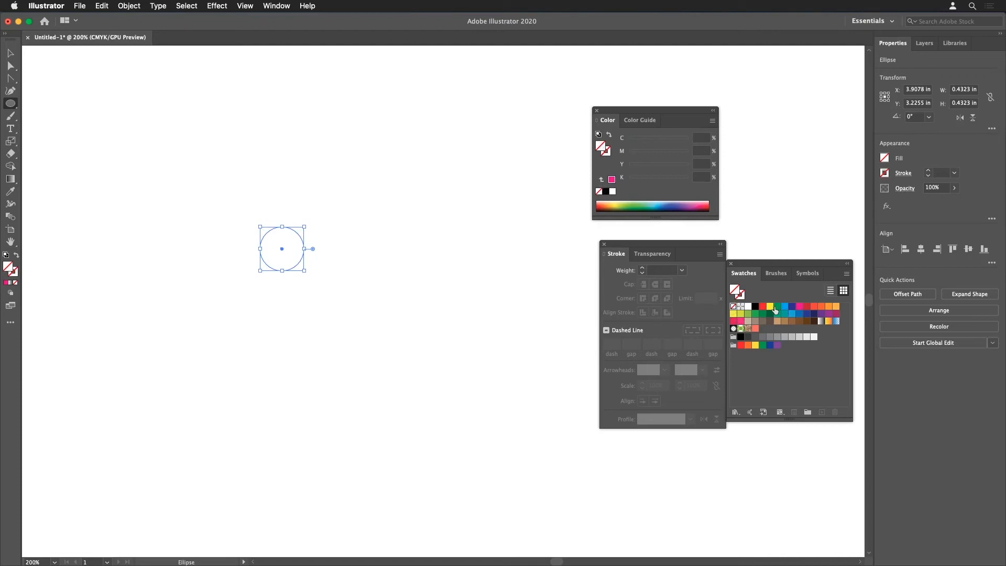
left_click(821, 307)
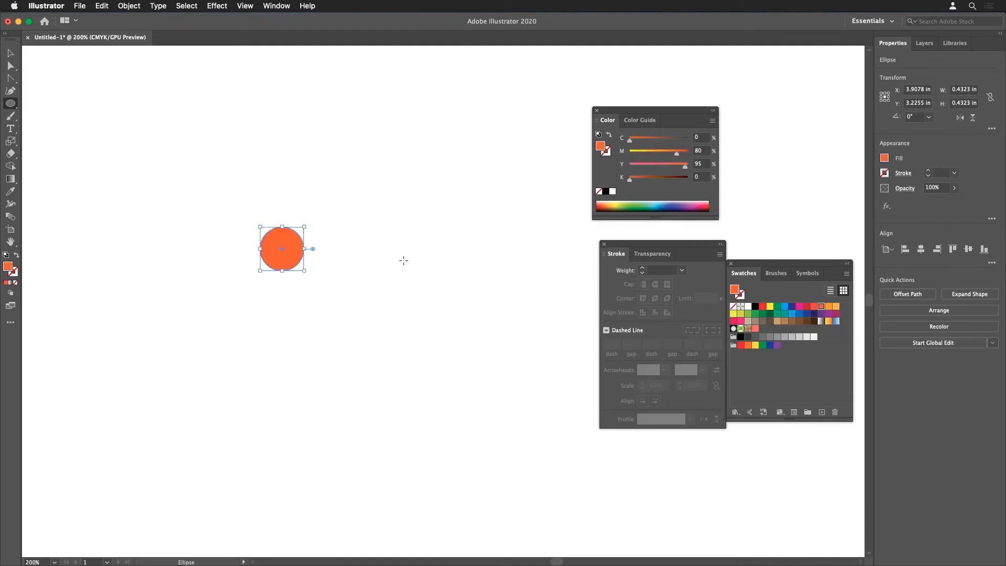
left_click(769, 306)
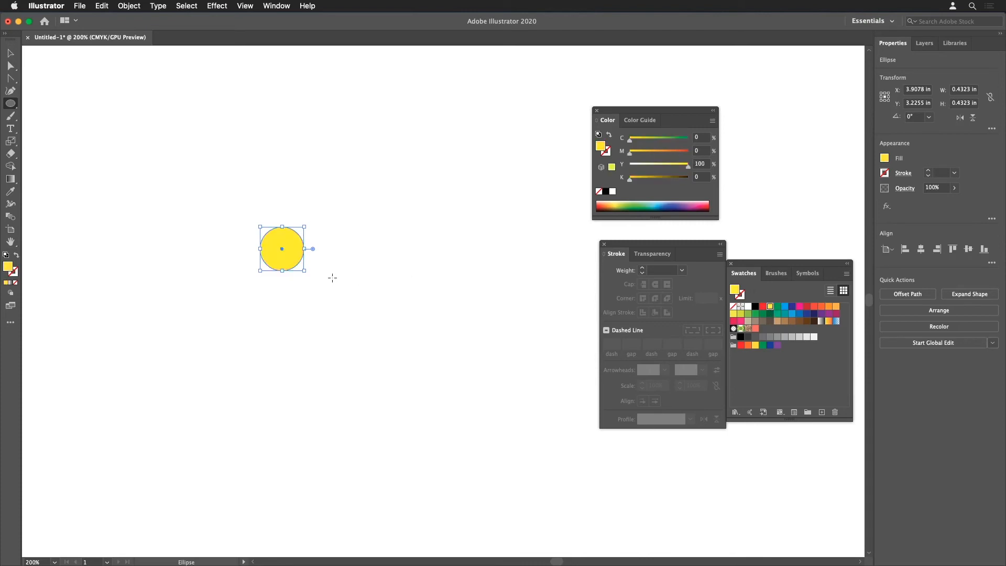
key("super+shift+a")
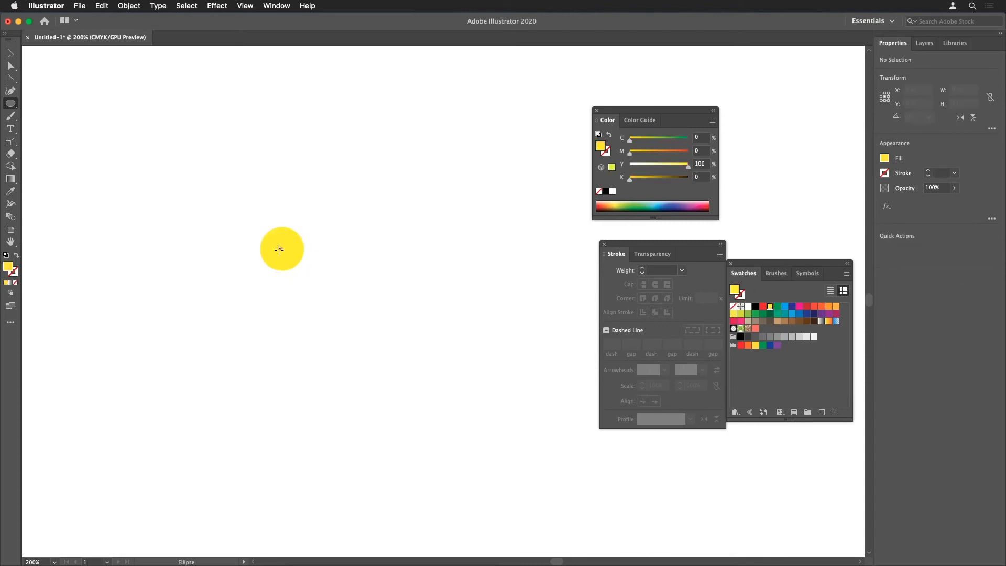
- Draw a narrow vertical ellipse about 0.22 in wide and 0.92 in high above the circle and move it over the circle's centre
left_click_drag(10, 103, 35, 114)
left_click_drag(282, 128, 304, 221)
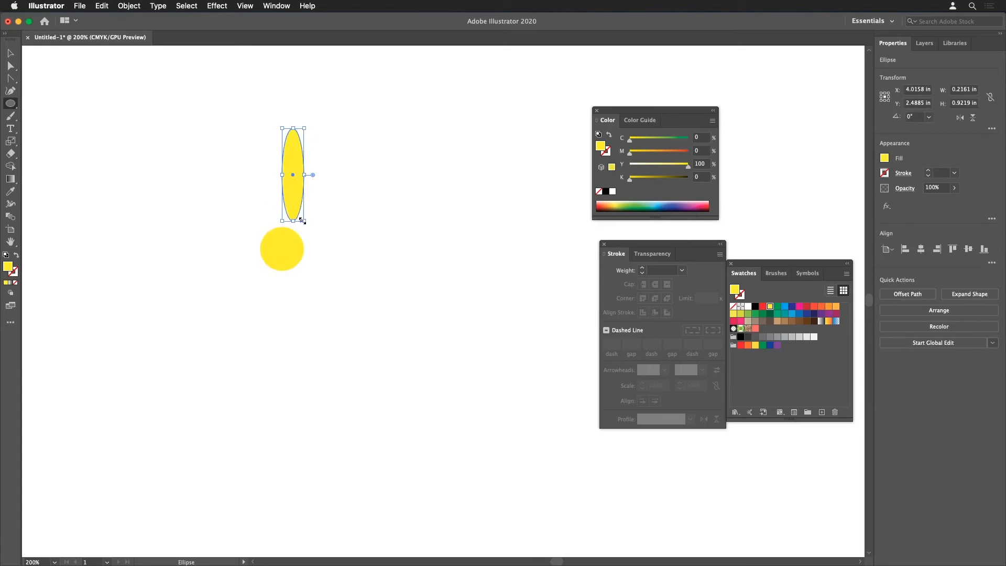
left_click(10, 66)
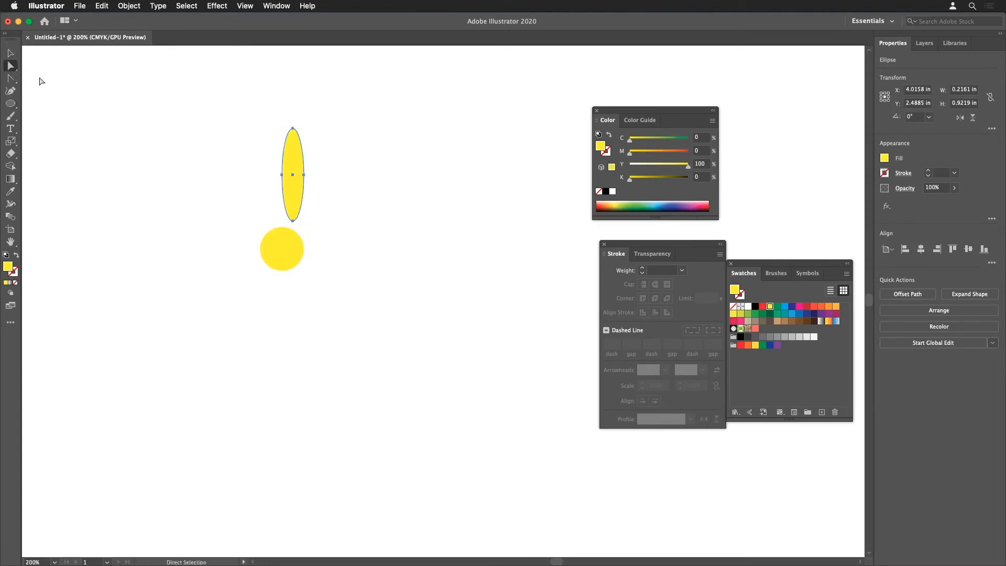
left_click_drag(295, 225, 282, 221)
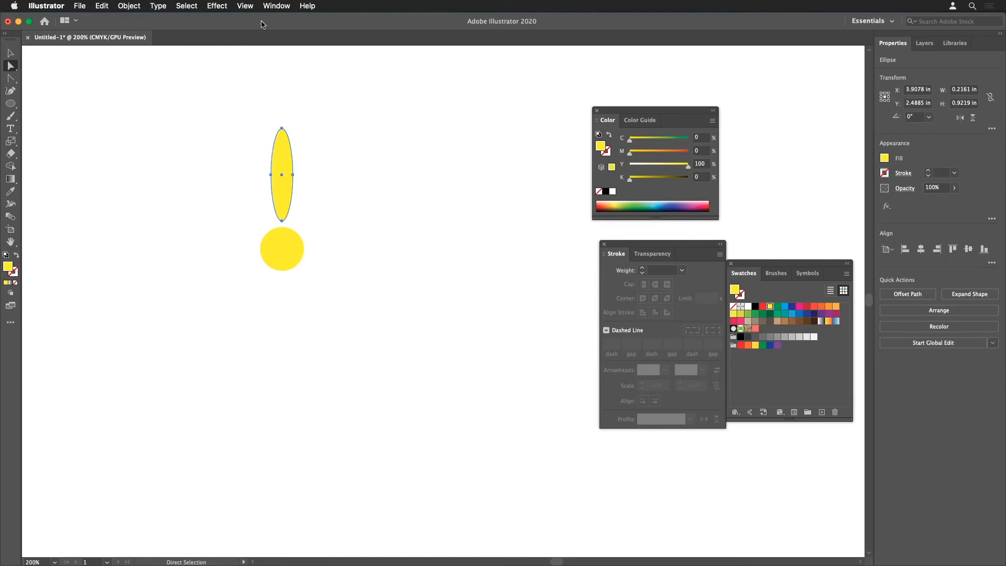
- Show the Align options and place them beside the yellow shapes
left_click(277, 6)
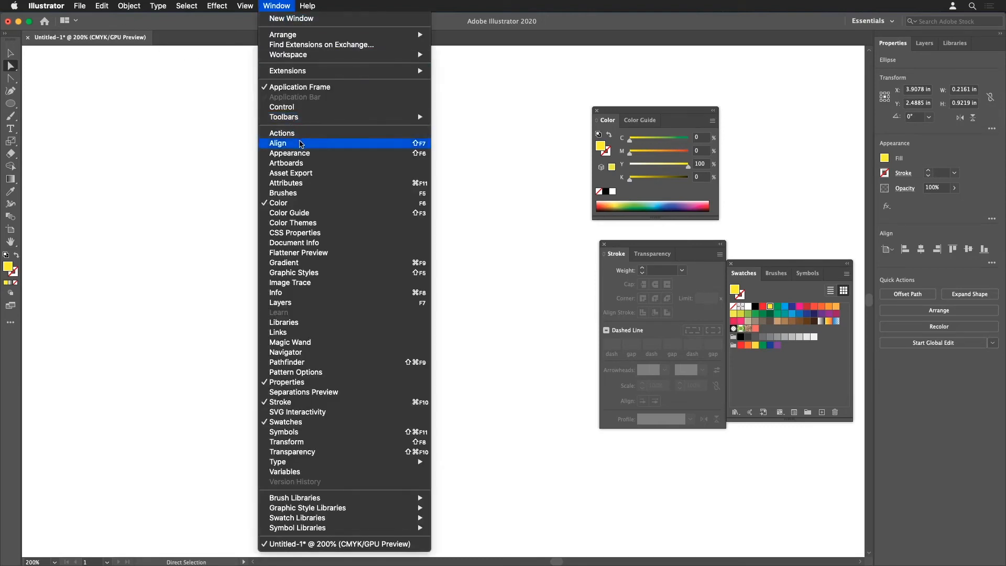
left_click(301, 143)
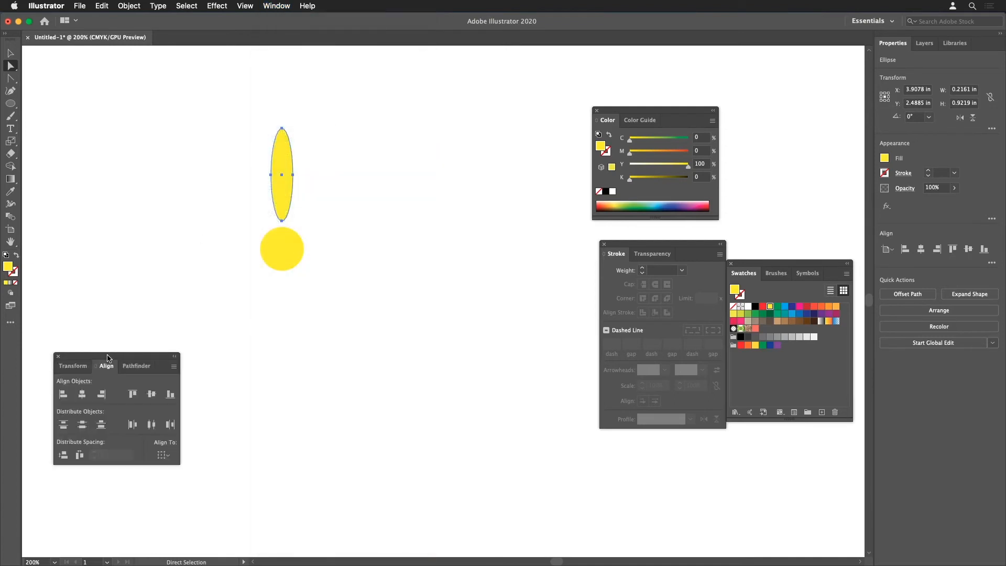
left_click_drag(108, 358, 468, 127)
- Move the tall ellipse off the circle's centre line, select both shapes, and align them by horizontal centres and by right edges
left_click_drag(280, 203, 318, 205)
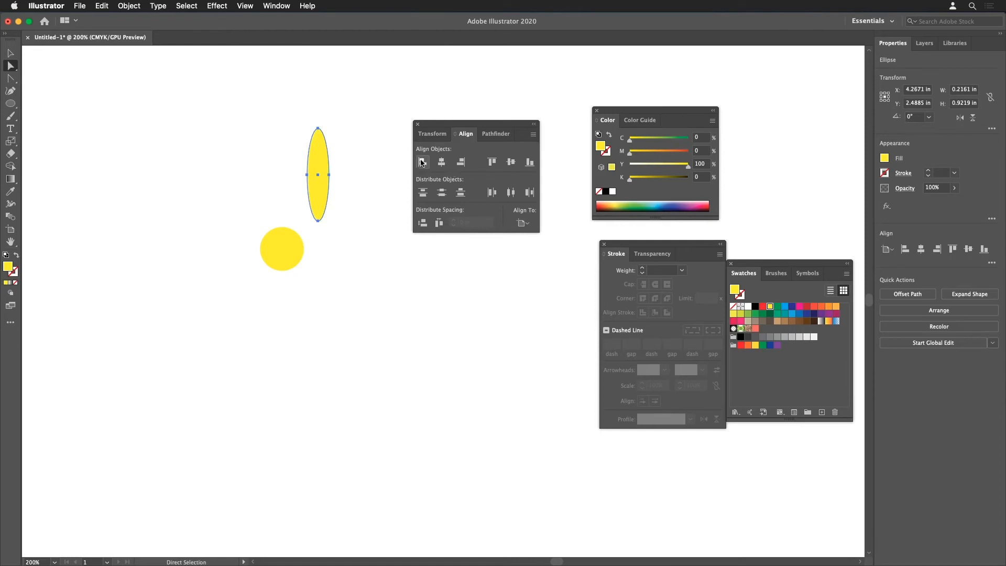
left_click_drag(234, 108, 341, 294)
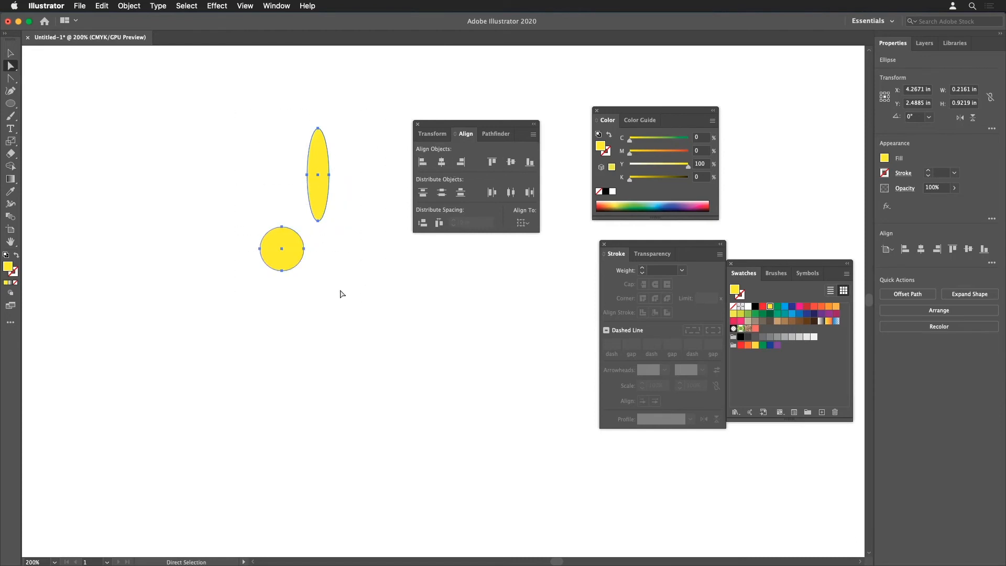
left_click(442, 163)
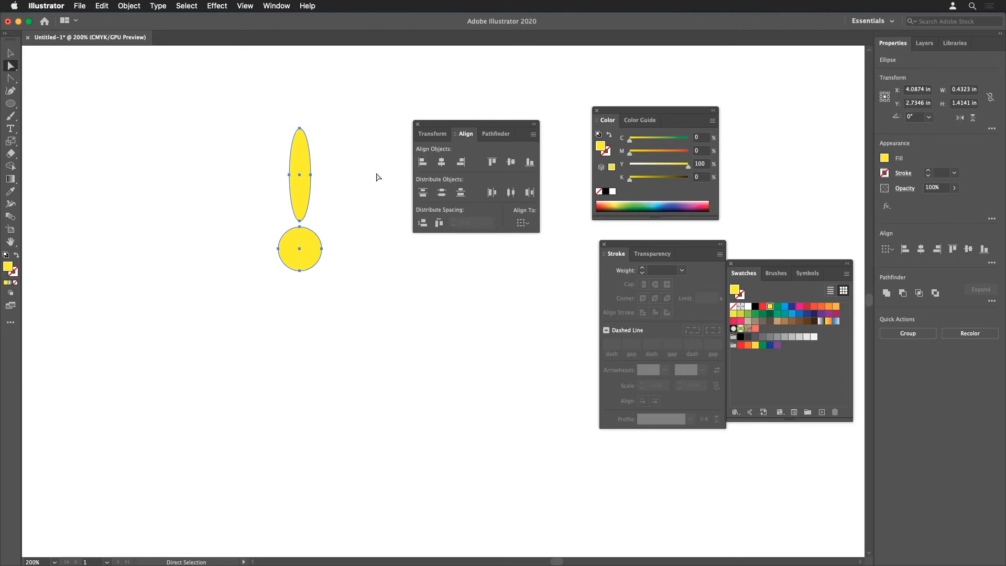
left_click(461, 165)
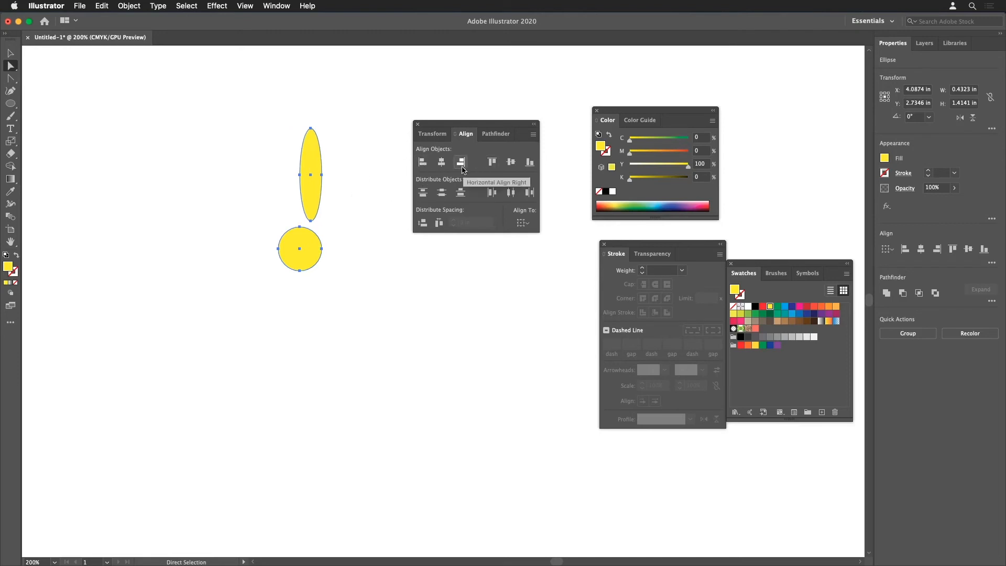
- Align the selected ellipse and circle by their horizontal centres and hide the Align options
left_click(440, 164)
left_click(441, 165)
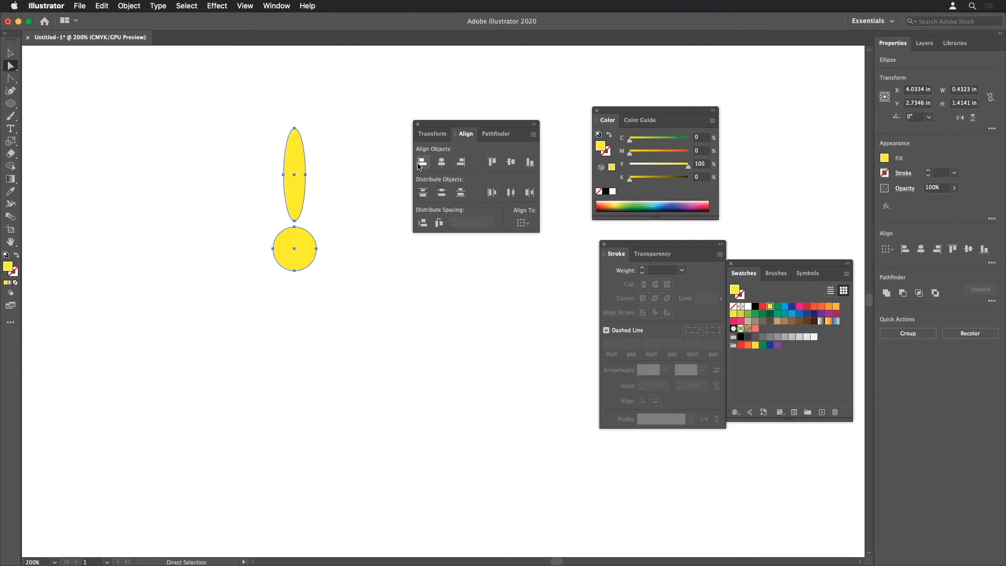
left_click(272, 6)
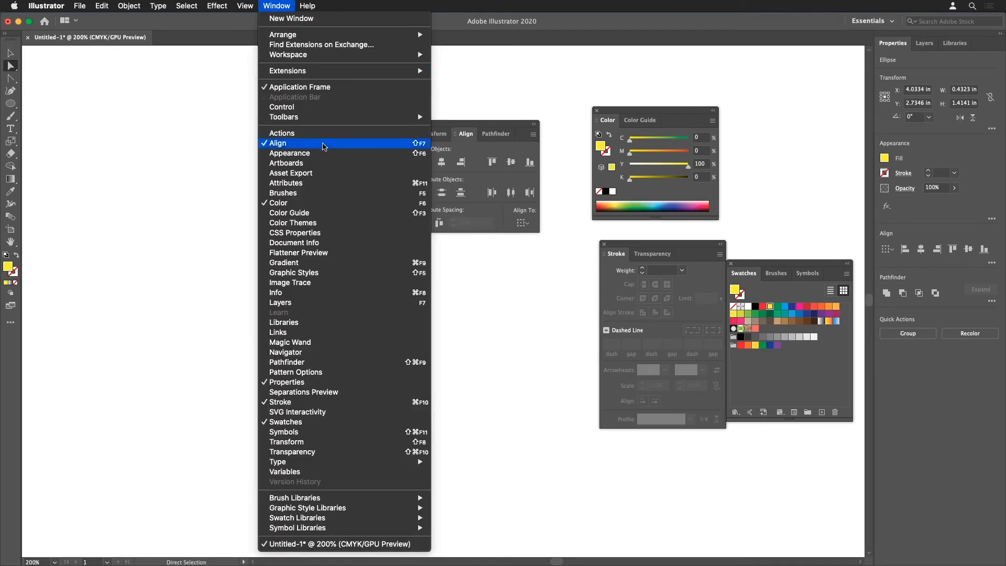
left_click(324, 147)
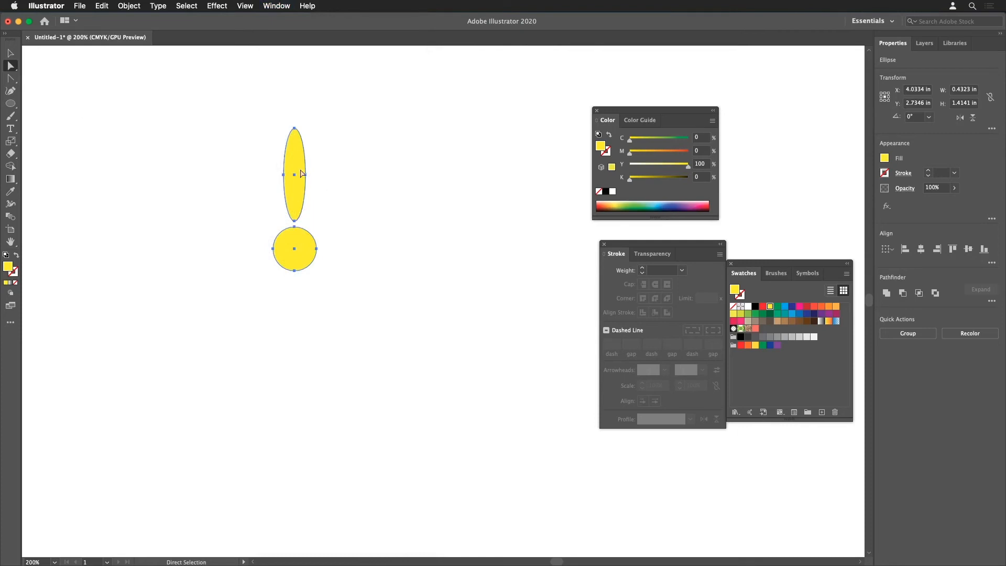
- Convert the top and bottom anchor points of the tall ellipse to corner points to form a pointed petal
key("shift+c")
left_click(10, 78)
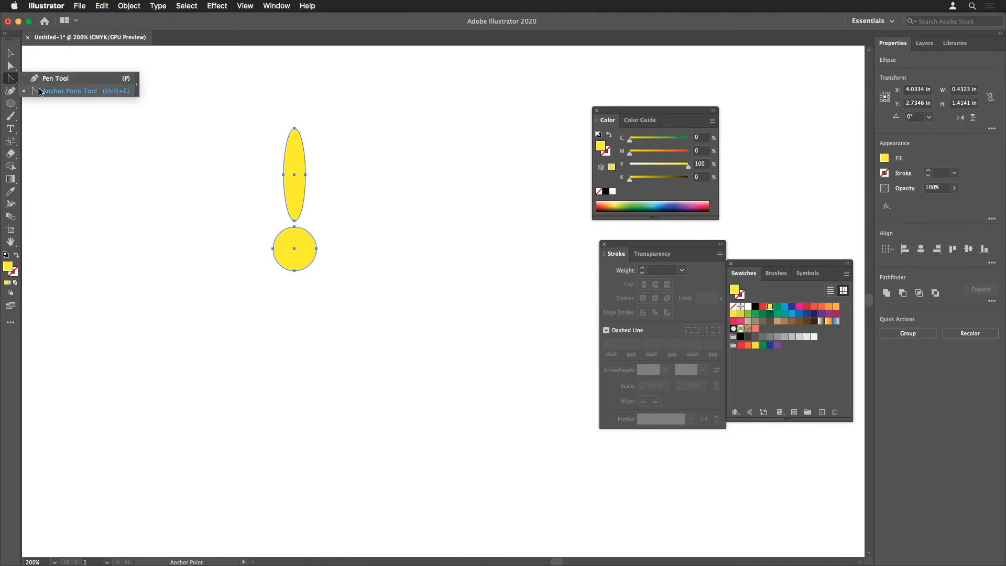
left_click(11, 78)
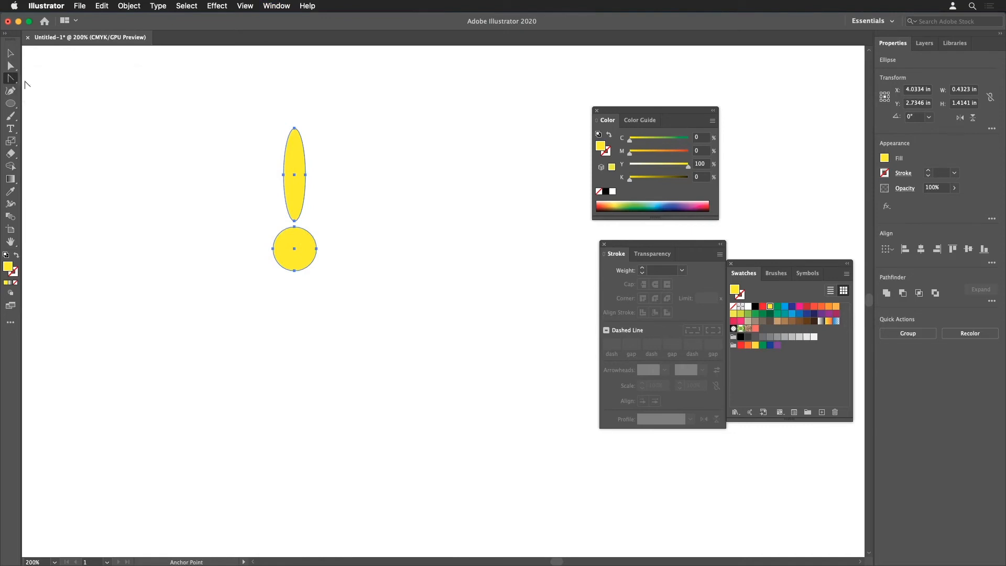
left_click(294, 129)
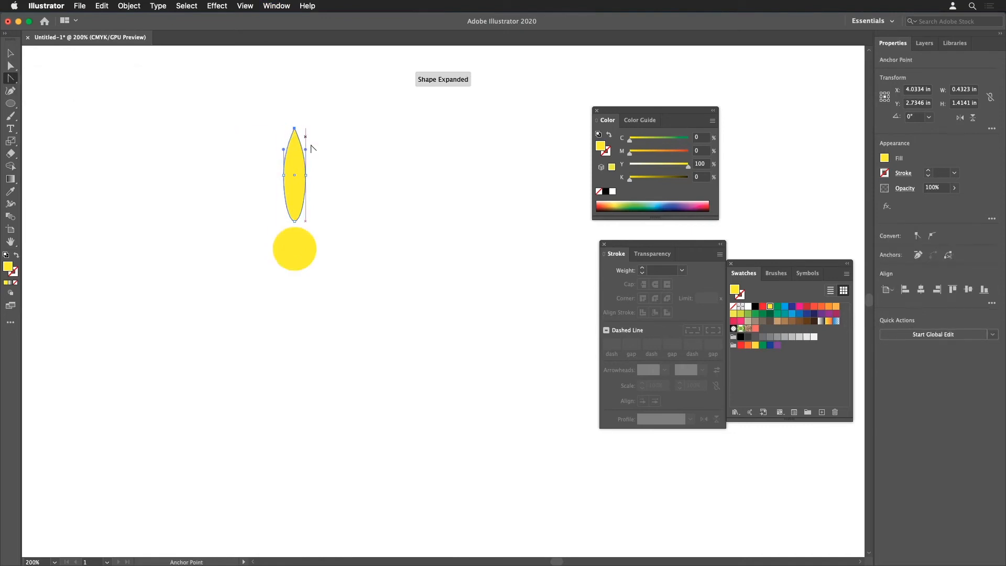
left_click(295, 220)
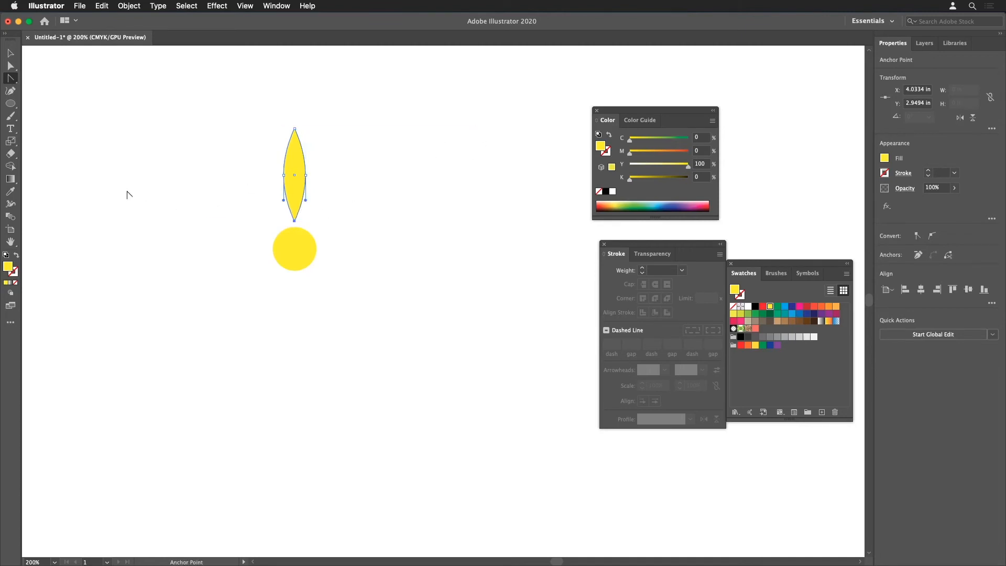
- Select only the pointed petal and fill it with the orange swatch of C 0, M 80, Y 95, K 0
left_click(11, 65)
left_click(267, 168)
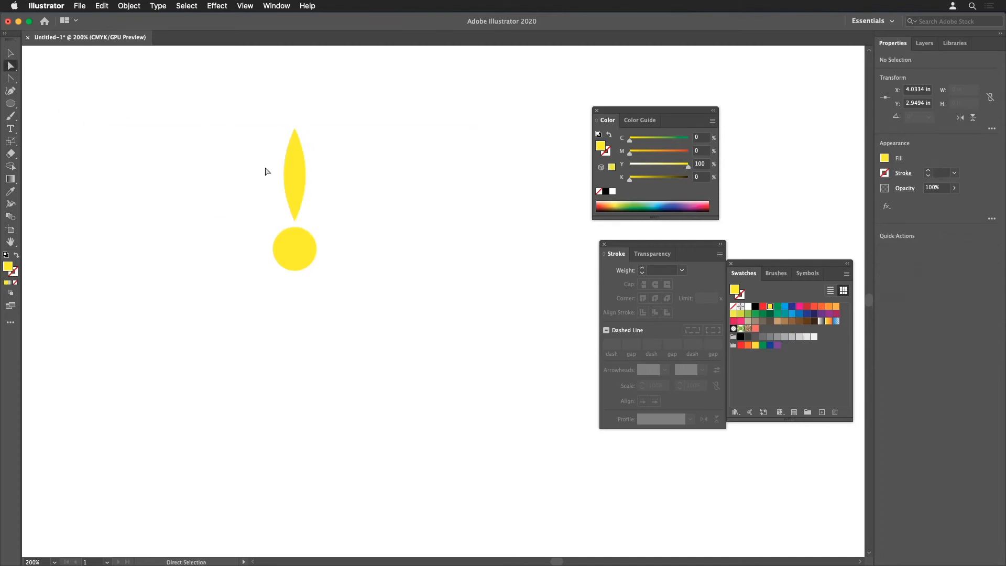
left_click(293, 162)
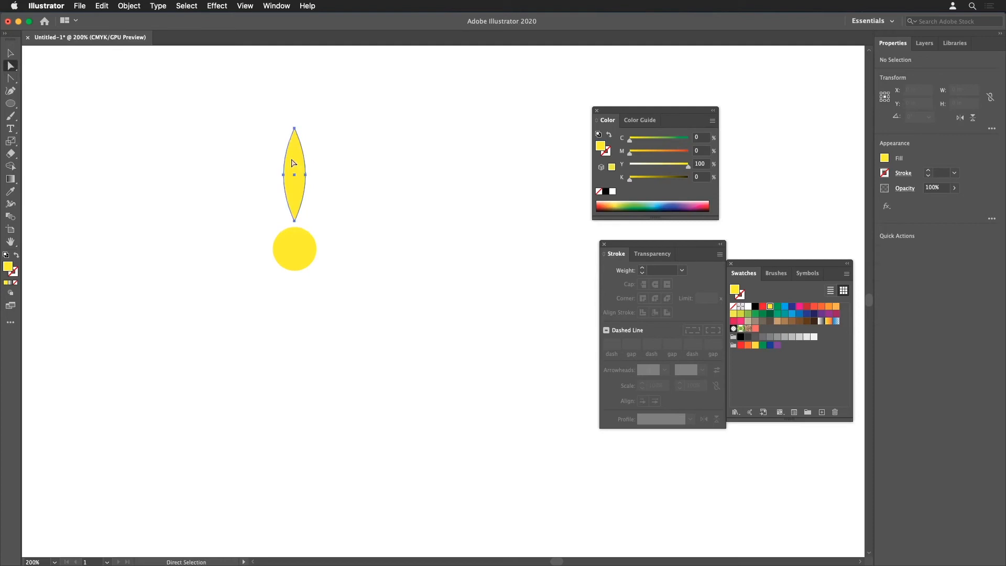
left_click(820, 307)
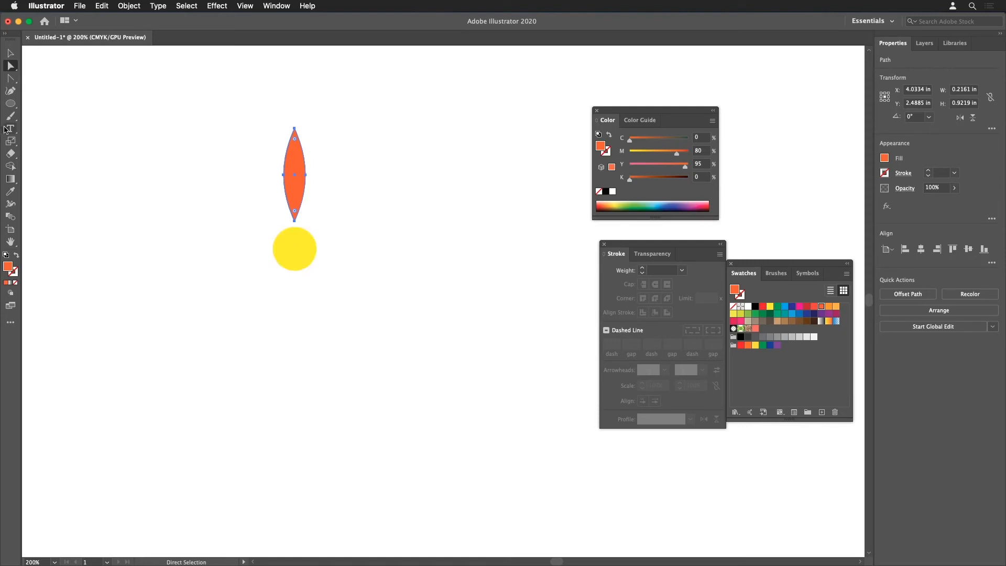
- Create a copy of the petal rotated 30° about the centre of the yellow circle, previewing the rotation first
left_click(14, 140)
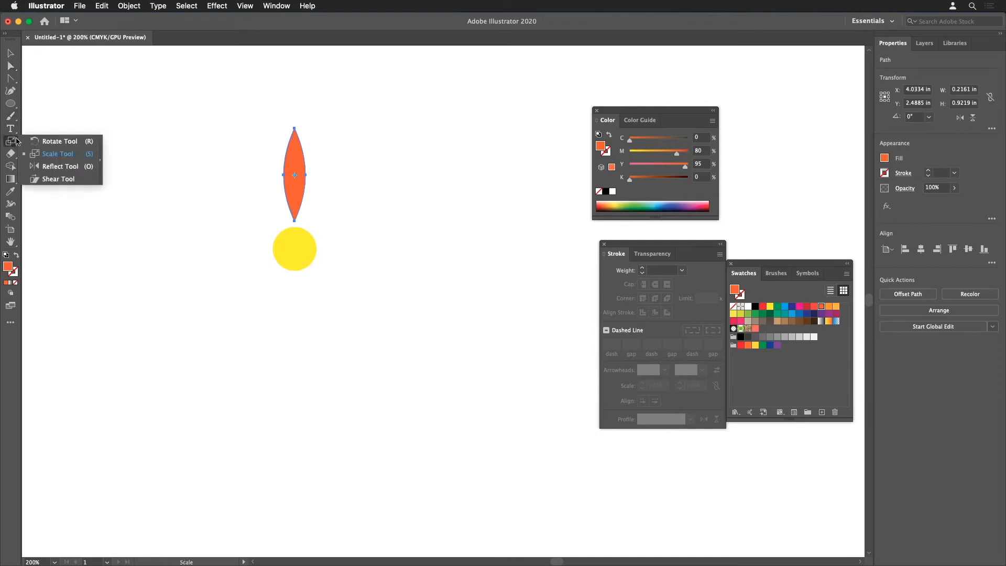
left_click(47, 142)
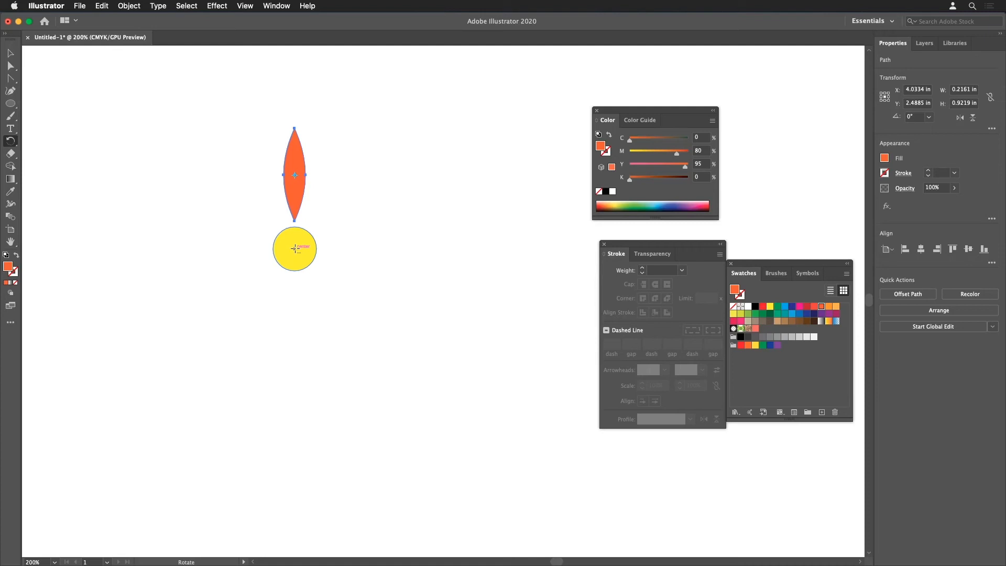
left_click(295, 248, "alt")
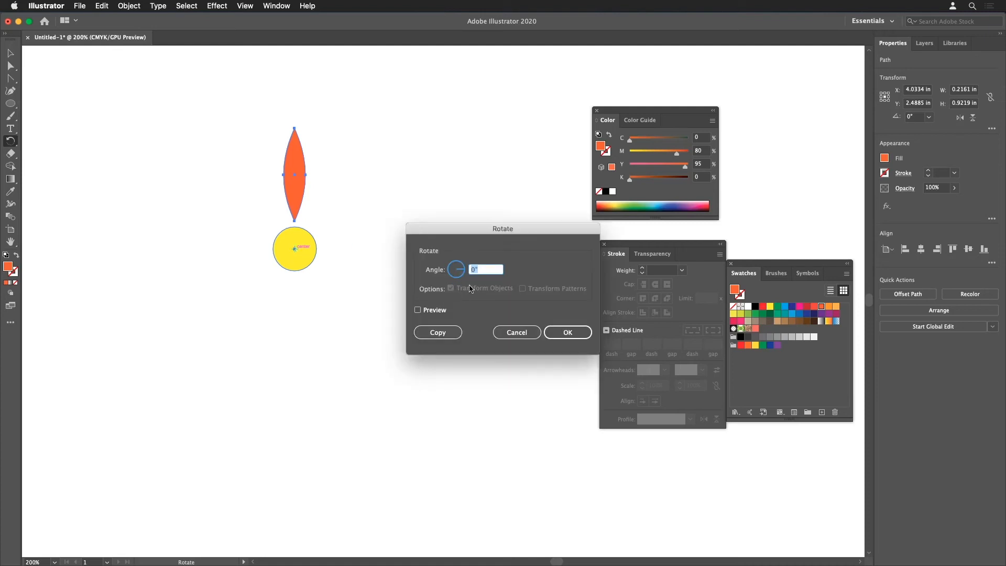
type("30")
left_click(438, 309)
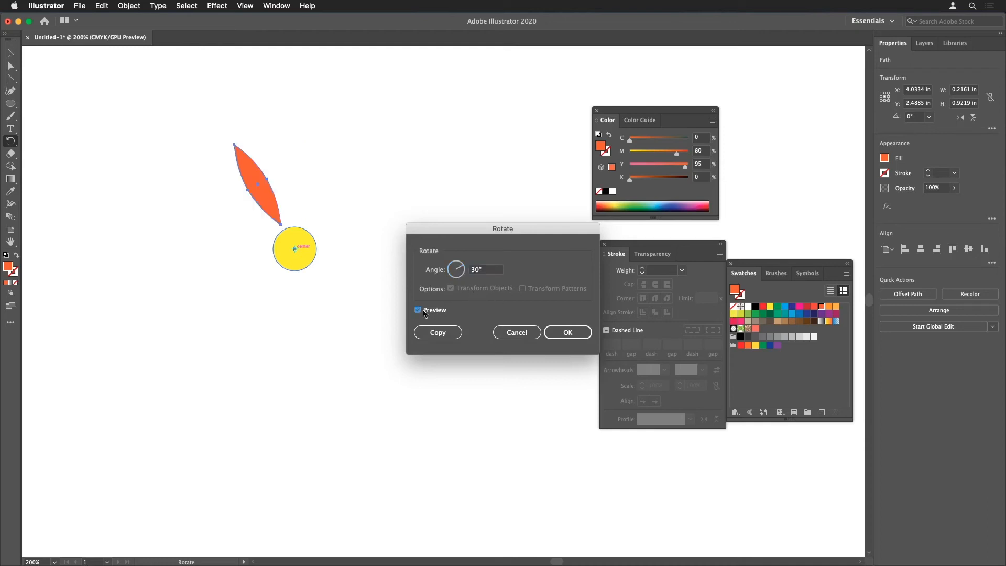
left_click(422, 311)
left_click(424, 312)
left_click(438, 333)
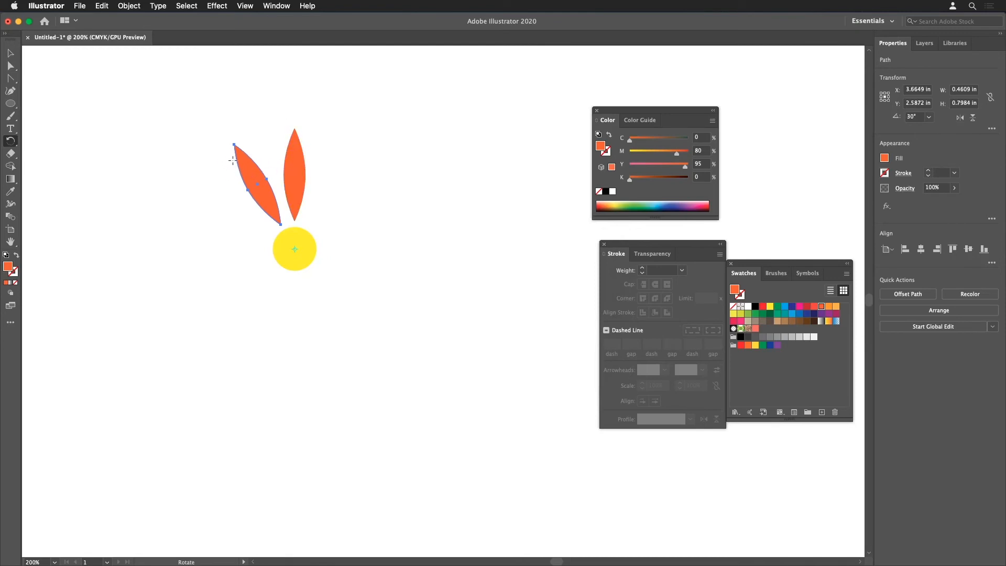
- Repeat the rotated copy with Transform Again until twelve petals surround the yellow circle
left_click(129, 6)
mouse_move(220, 22)
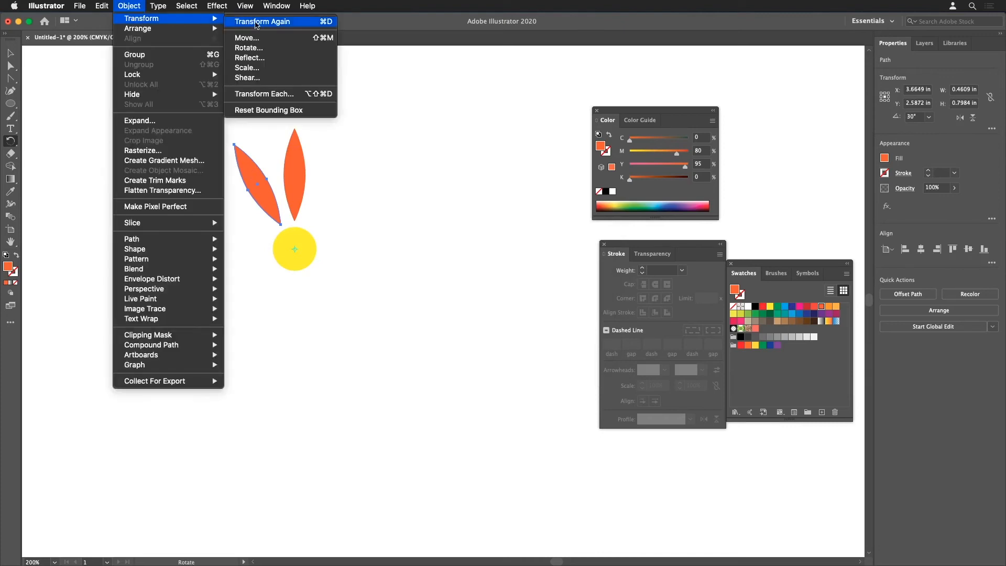
left_click(257, 22)
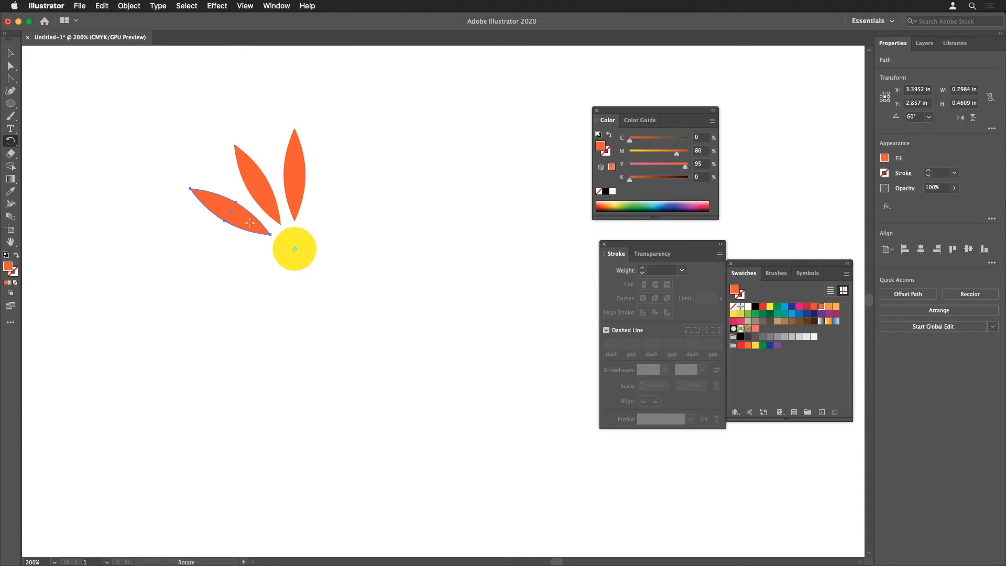
key("super+d")
key("super+d")
key("super+d")
key("super+d")
key("super+d")
key("super+d")
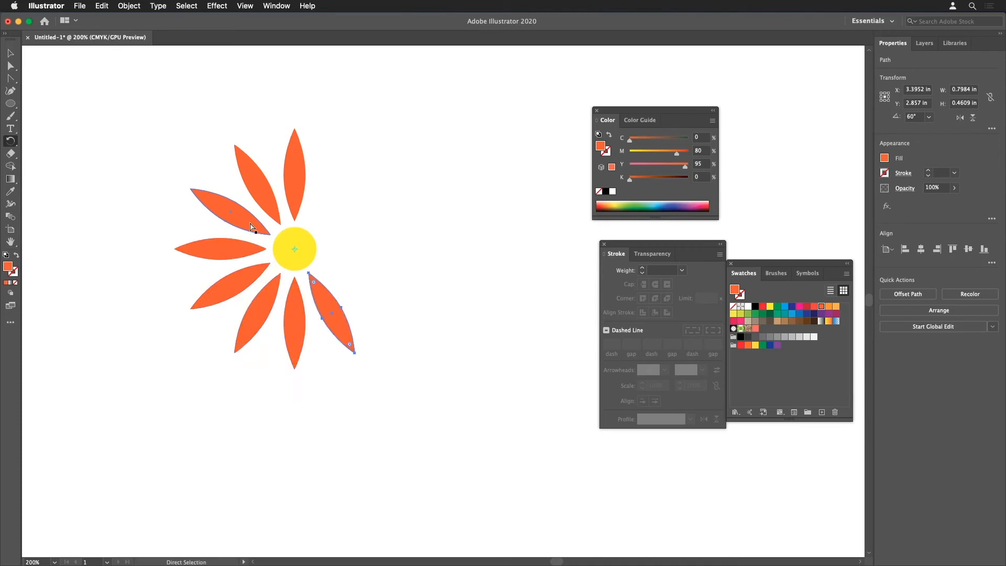
key("super+d")
key("super+d")
key("super+d")
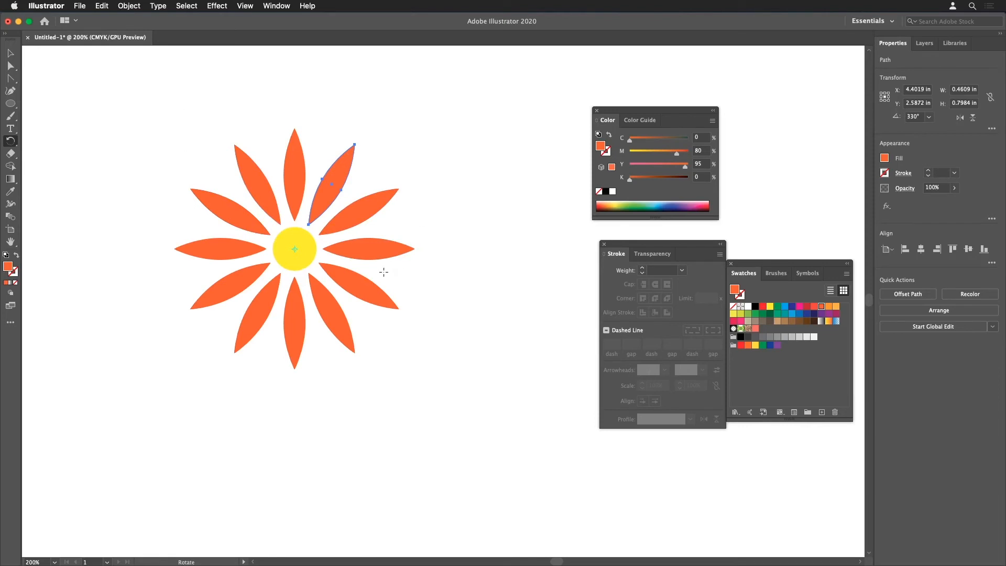
- Group all the petals with the centre circle and move the group about 0.34 in left and 0.04 in up
key("v")
left_click_drag(184, 118, 446, 388)
left_click(126, 6)
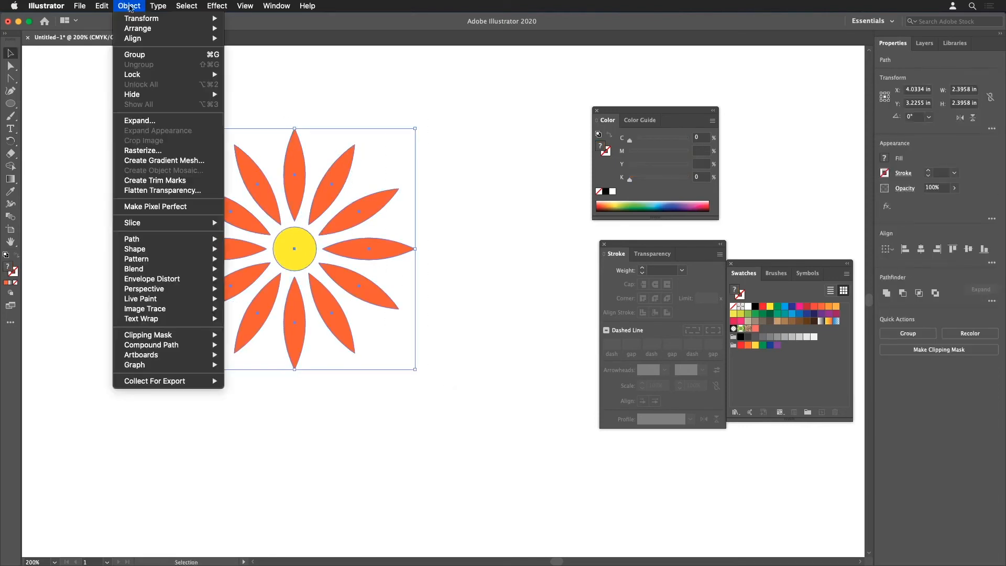
left_click(175, 55)
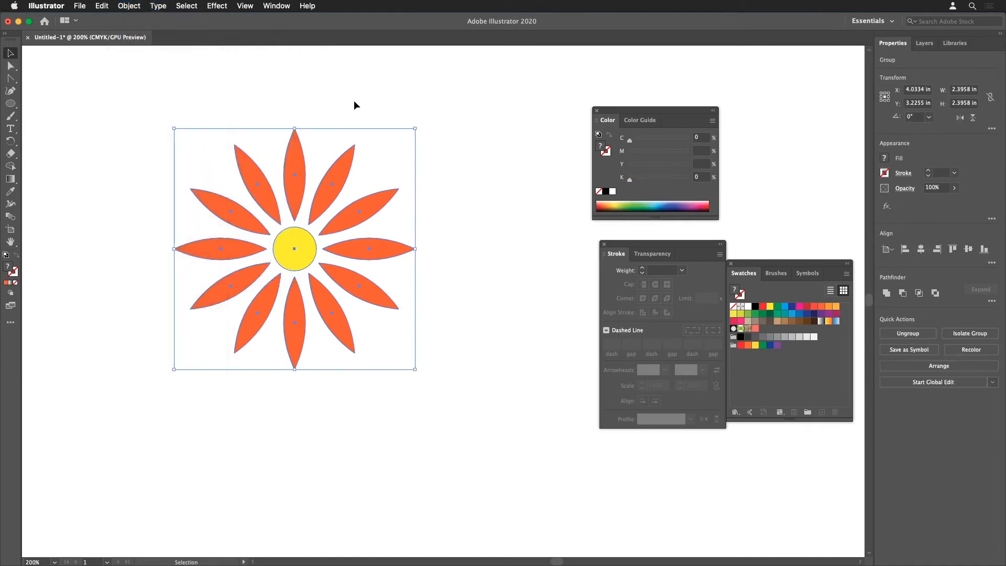
left_click(332, 234)
left_click_drag(335, 224, 301, 219)
- Use Direct Selection to select only the yellow centre circle inside the grouped flower, and deselect it
left_click(8, 65)
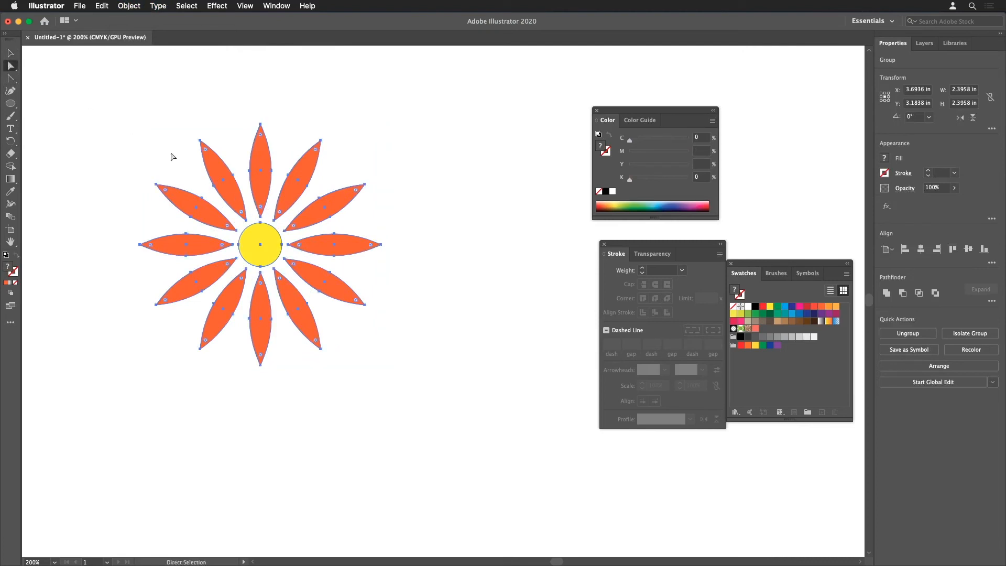
left_click(139, 135)
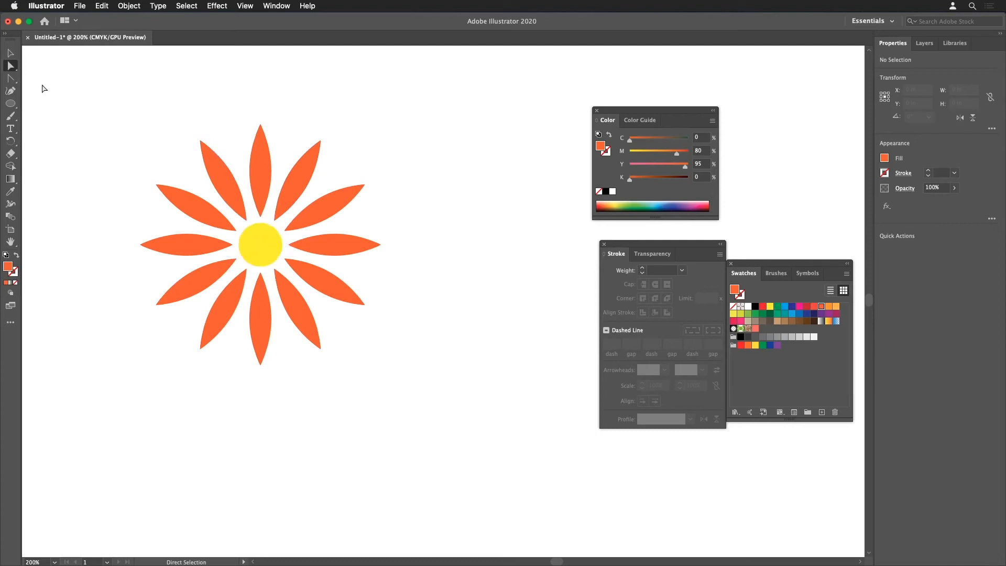
left_click(257, 242)
left_click(255, 234)
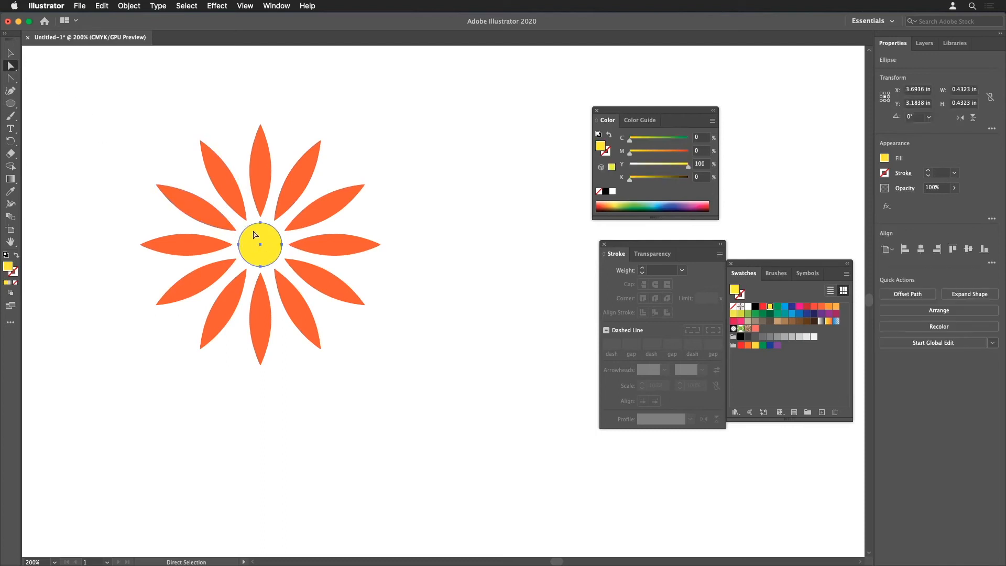
left_click(10, 53)
left_click(121, 91)
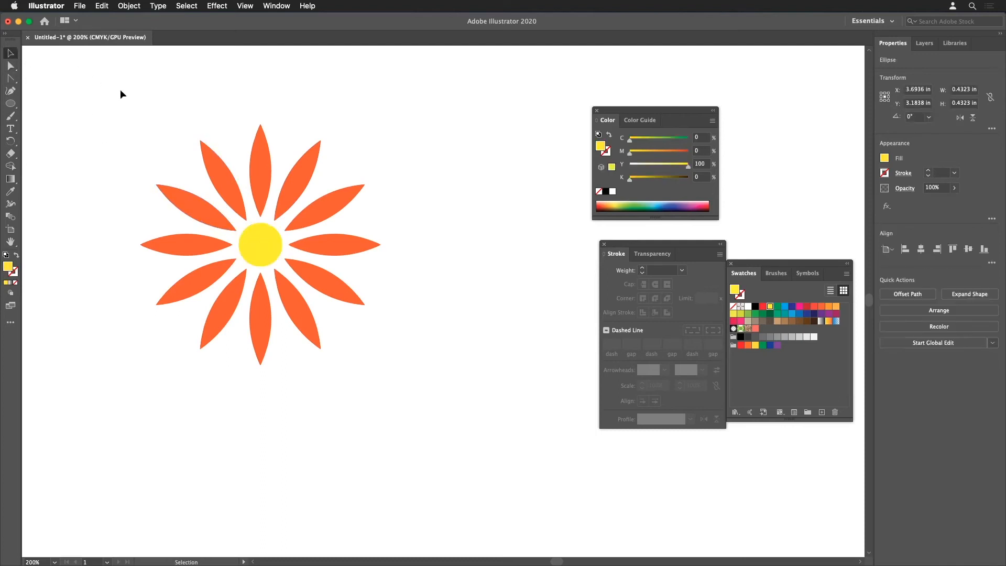
- Try filling the whole flower group with the dark brown swatch, and undo the fill
left_click(233, 196)
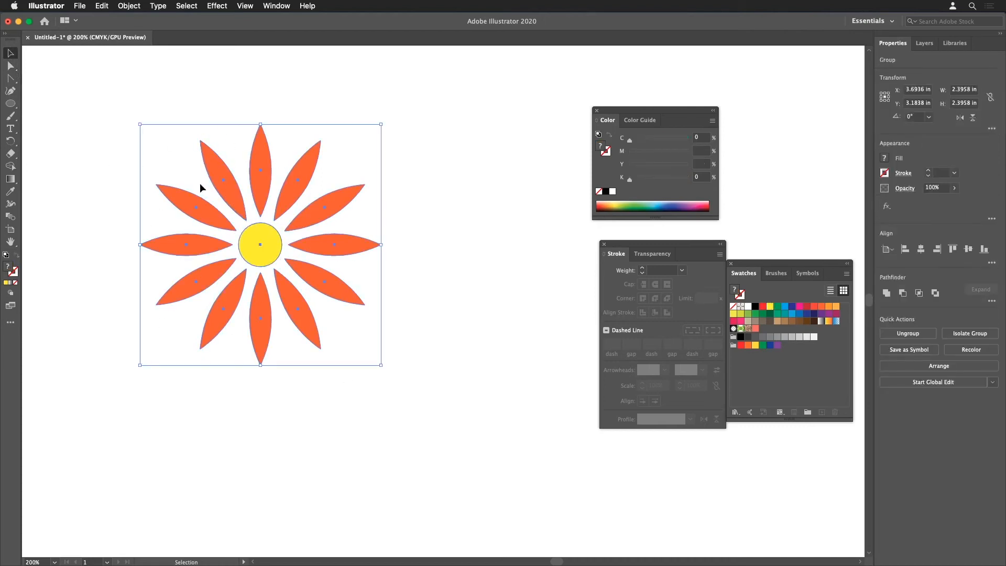
left_click(769, 321)
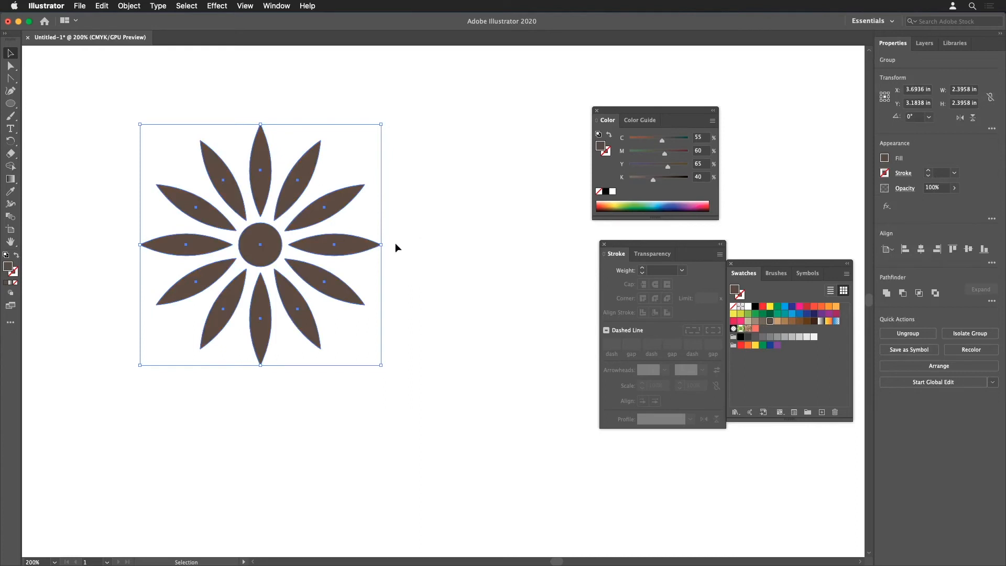
key("ctrl+z")
- Fill only the centre circle of the grouped flower with the green swatch of C 75, M 0, Y 100, K 0, and deselect it
left_click(11, 67)
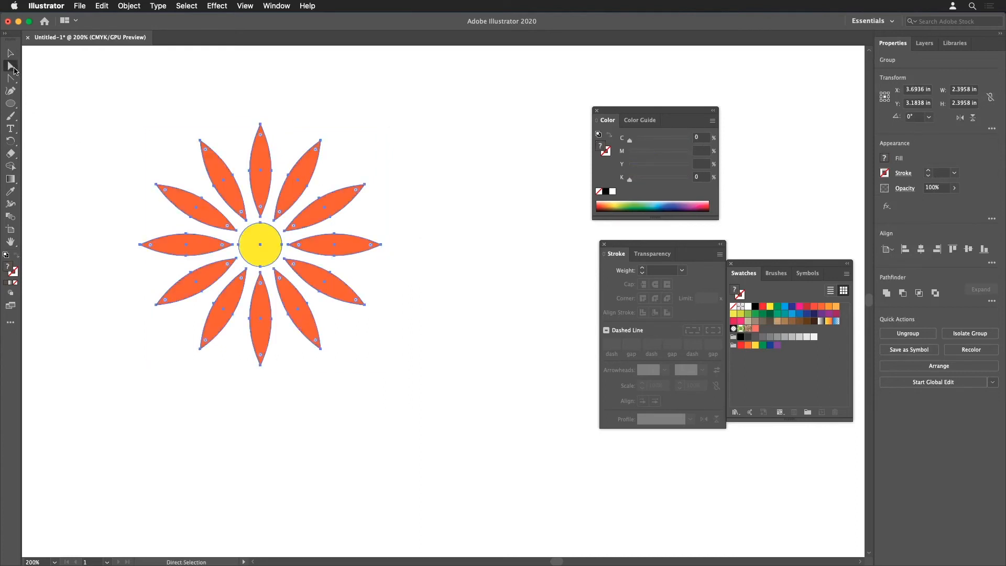
left_click(85, 99)
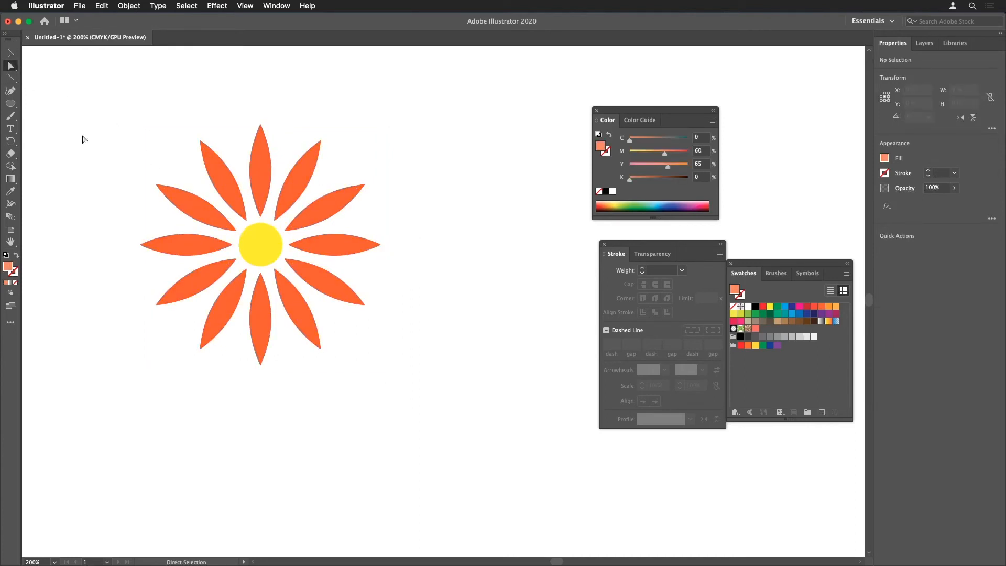
left_click(260, 245)
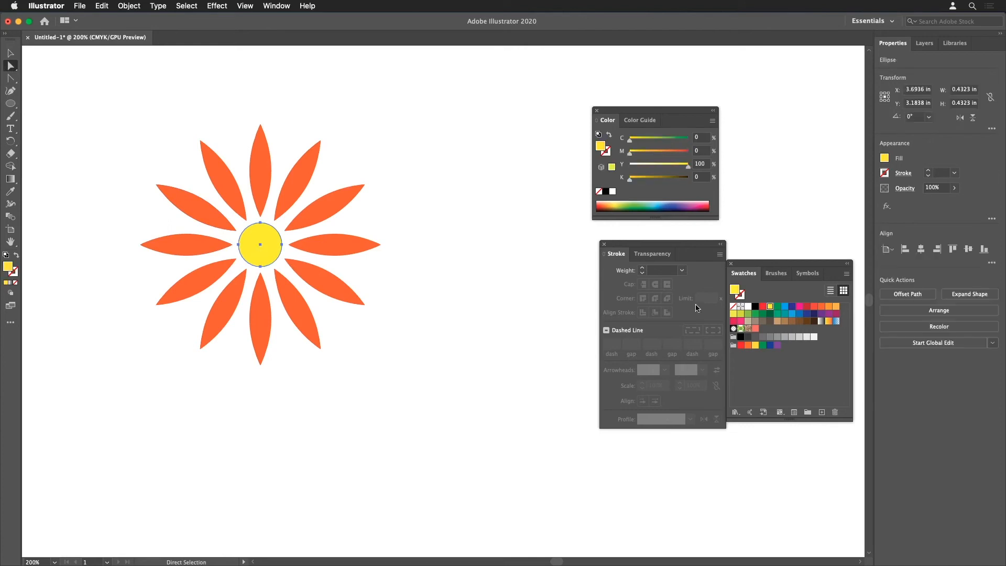
left_click(756, 313)
left_click(450, 221)
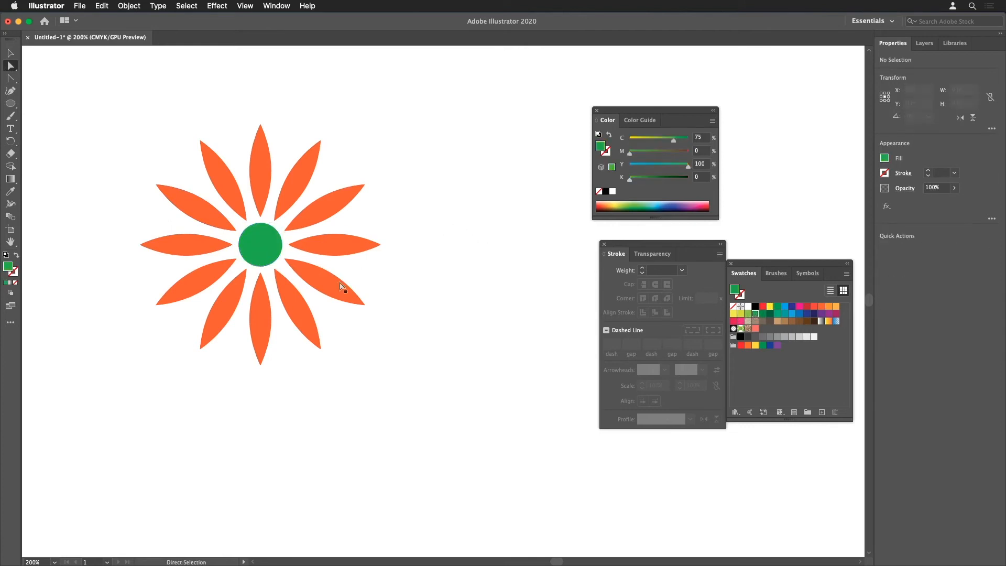
- Select the whole flower group and delete it from the artboard
key("v")
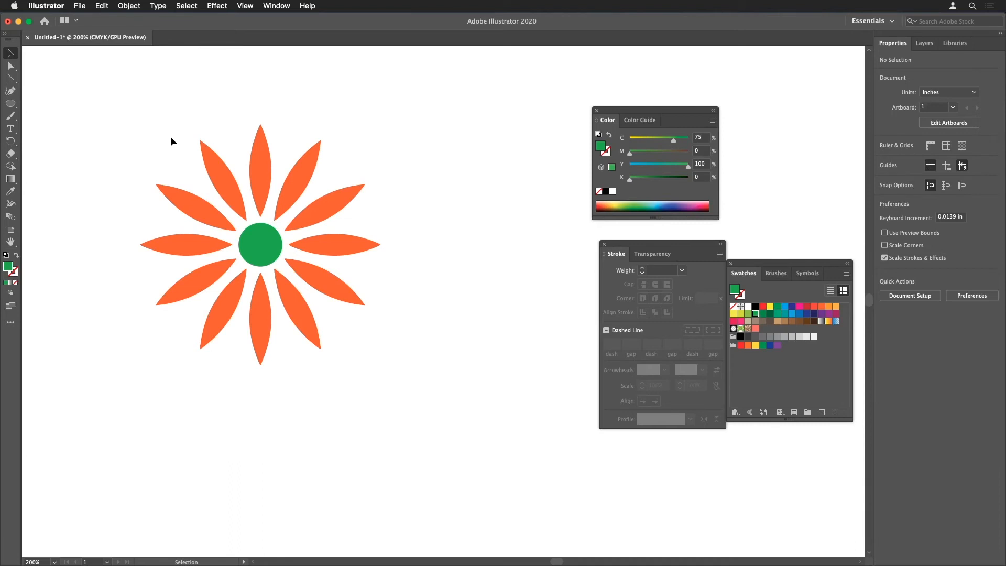
left_click_drag(121, 109, 401, 377)
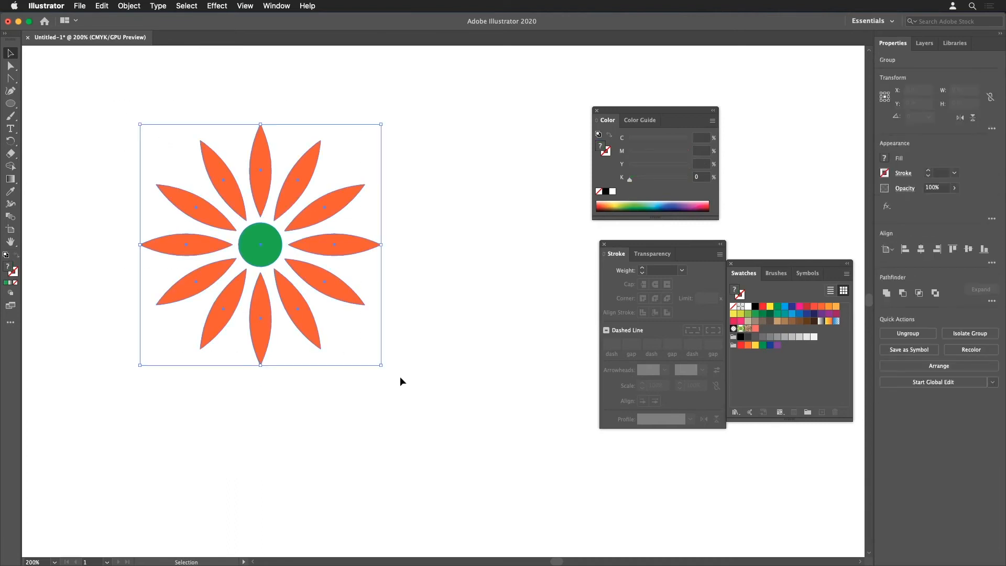
key("Delete")
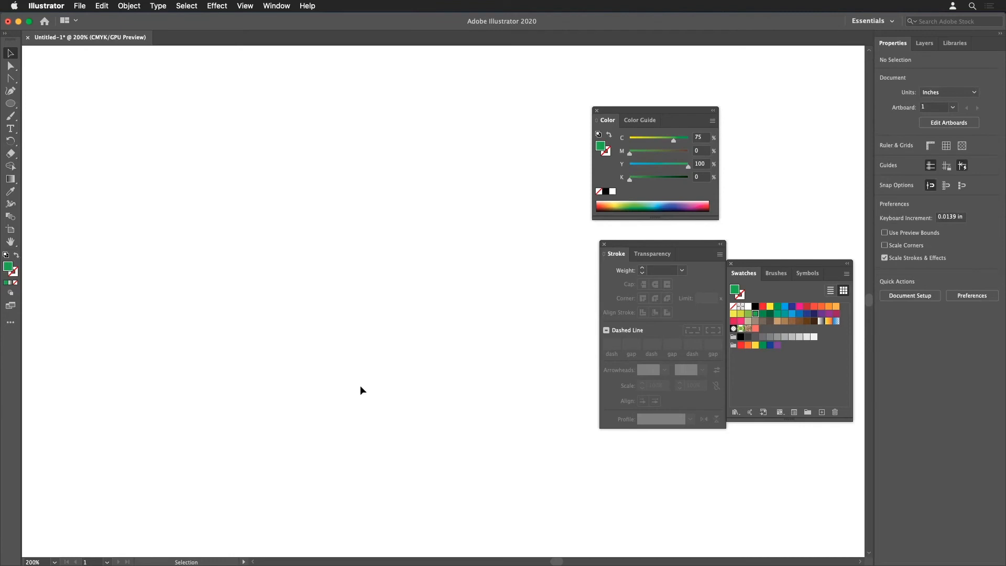
key("z")
left_click(372, 274, "alt")
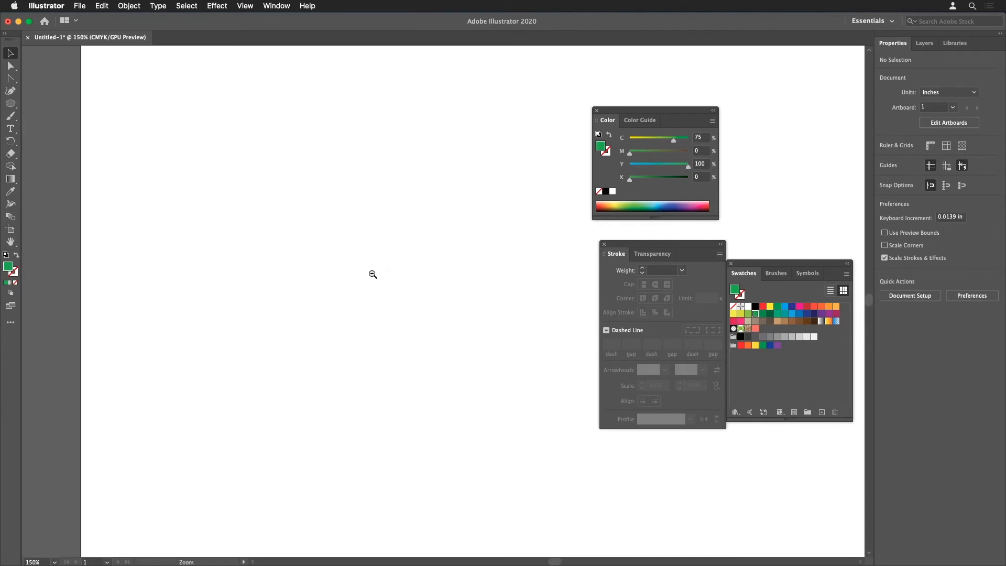
- Close the floating Swatches panel and move the floating Color and Stroke panels off the artboard
left_click(402, 280, "alt")
left_click(409, 284, "alt")
left_click_drag(420, 314, 351, 277)
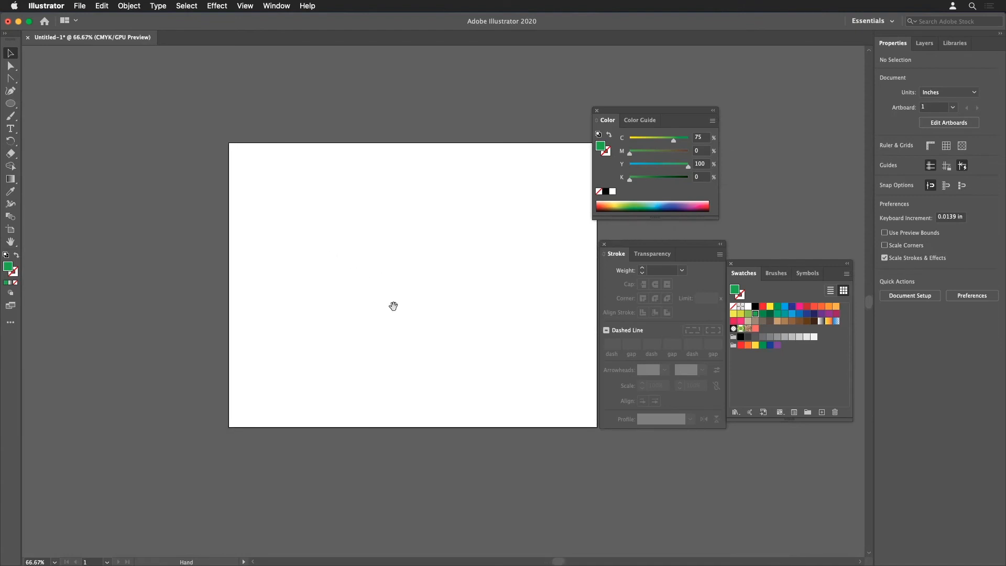
left_click(404, 260)
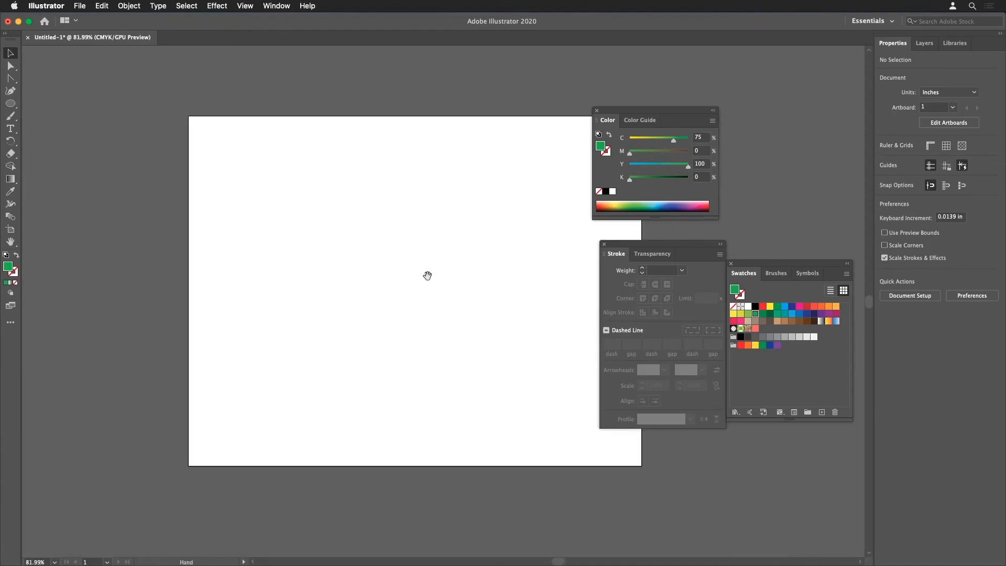
left_click_drag(428, 274, 402, 267)
key("v")
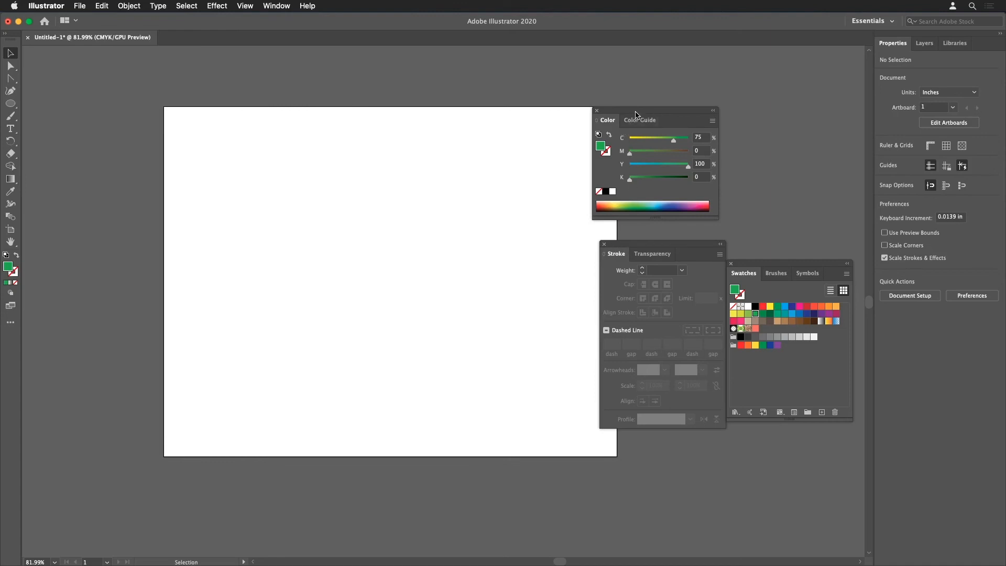
left_click_drag(636, 114, 769, 58)
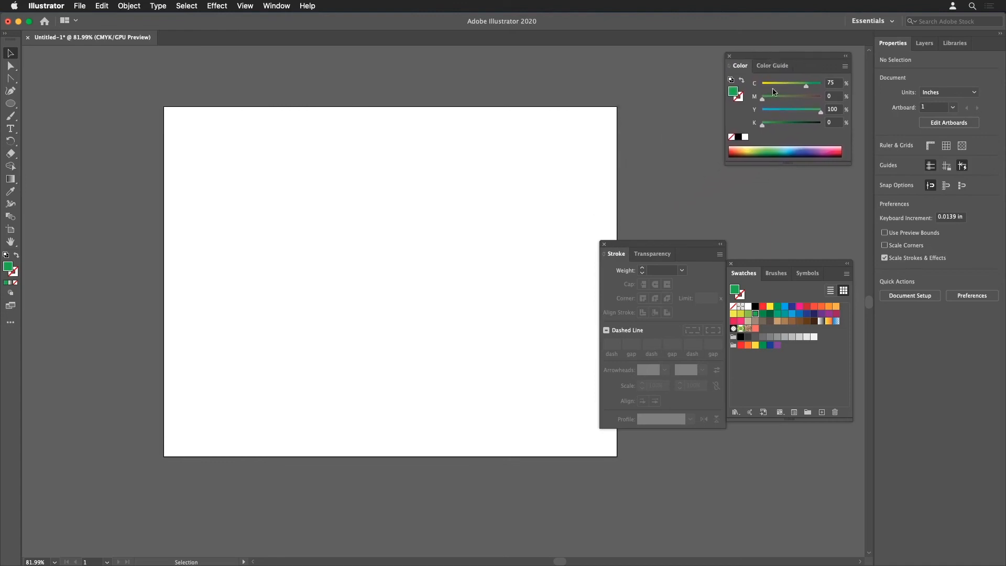
left_click(731, 264)
mouse_move(686, 245)
left_mouse_down()
mouse_move(830, 183)
mouse_move(806, 178)
left_mouse_up()
key("space")
left_click_drag(469, 241, 478, 242)
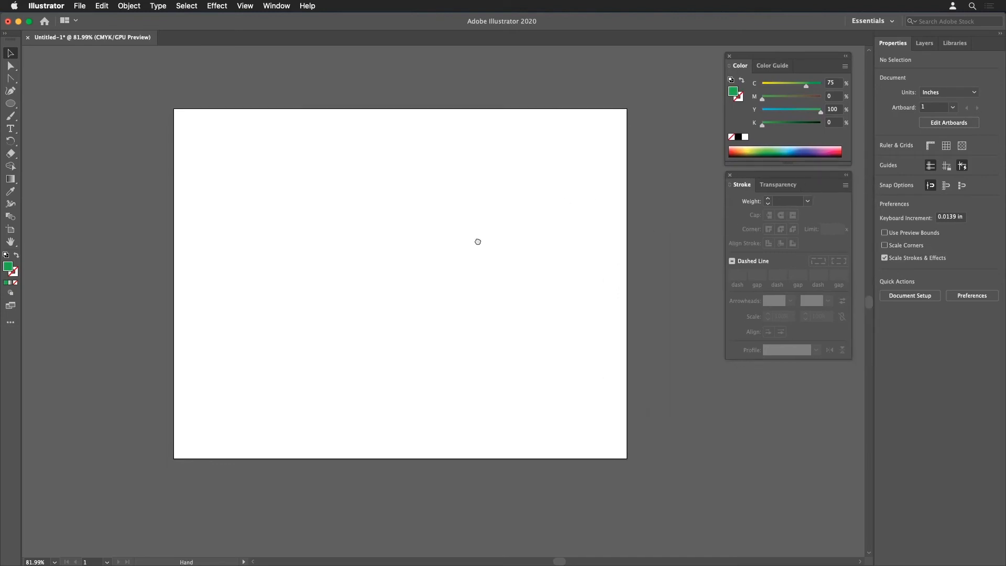
- Place sketch_fiery.jpg as a linked image about 9.26 in wide and 5.28 in high, centred on the artboard
left_click(79, 5)
left_click(117, 175)
left_click(434, 139)
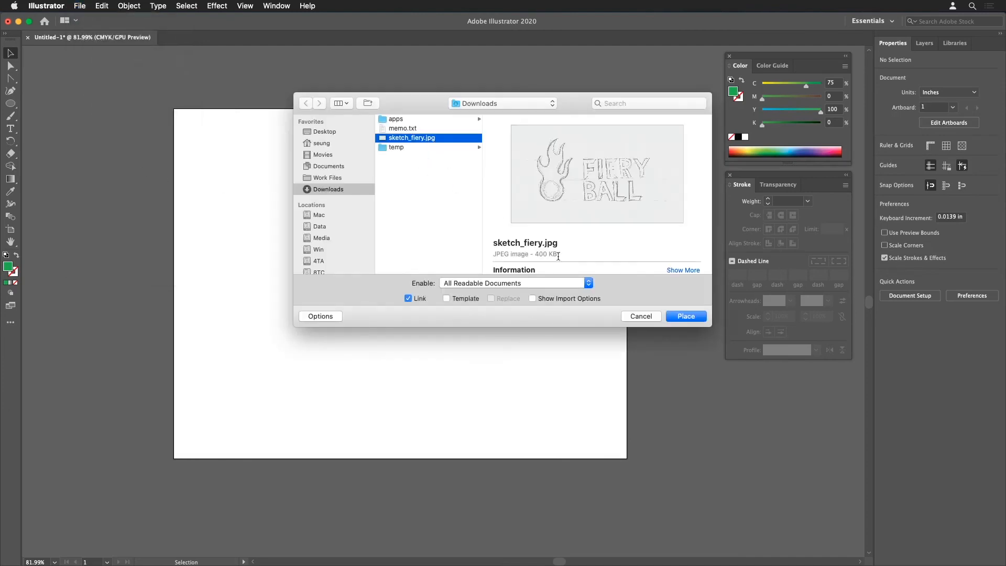
left_click(419, 300)
left_click(321, 316)
left_click(322, 317)
left_click(321, 316)
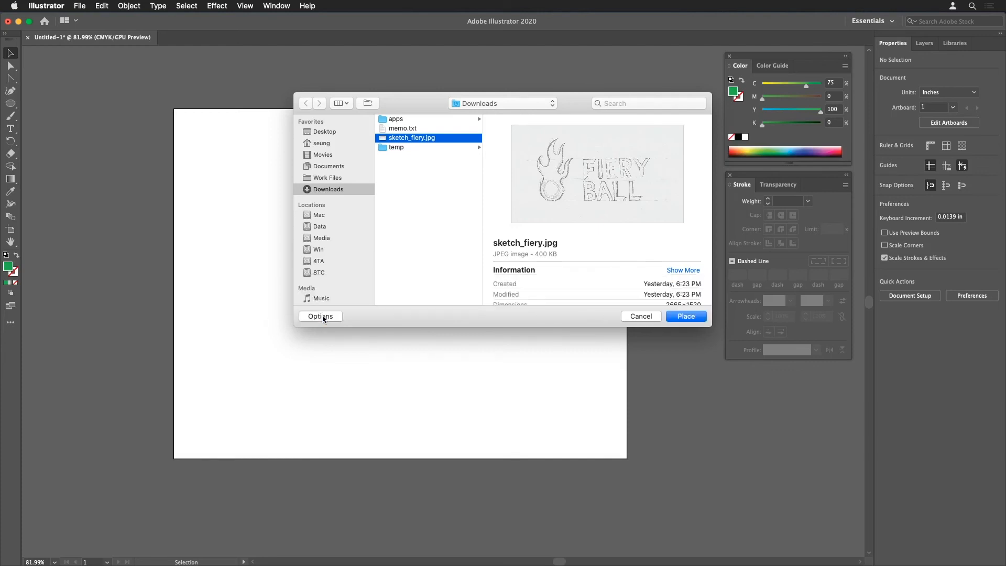
left_click(322, 316)
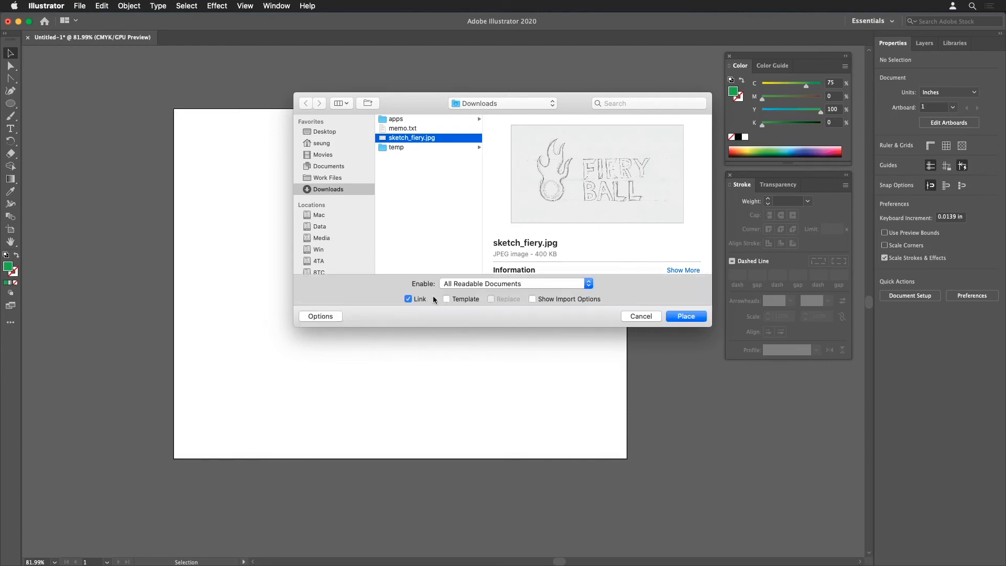
left_click(700, 319)
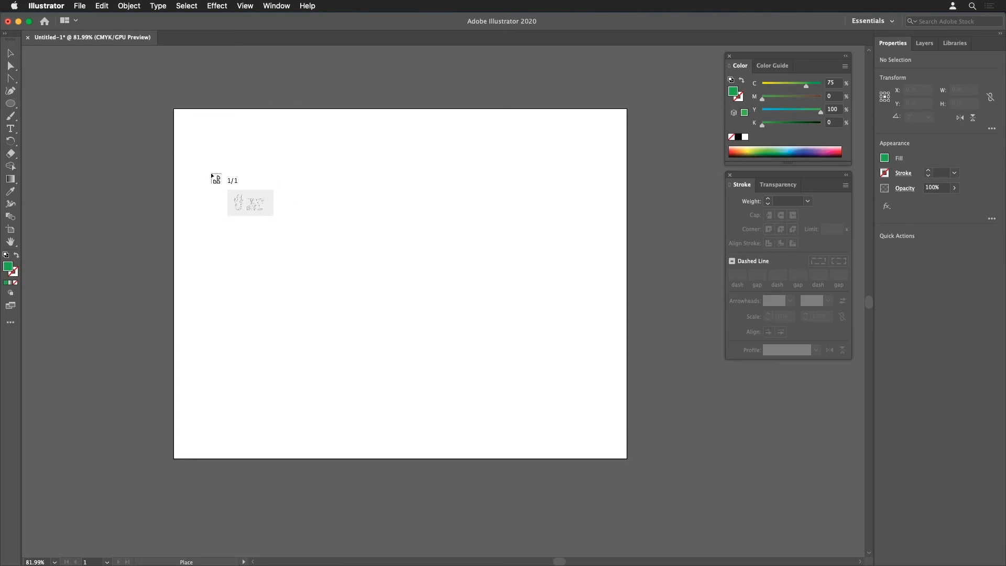
mouse_move(210, 174)
left_mouse_down()
mouse_move(461, 361)
mouse_move(601, 436)
mouse_move(593, 440)
left_mouse_up()
left_click_drag(450, 350, 327, 239)
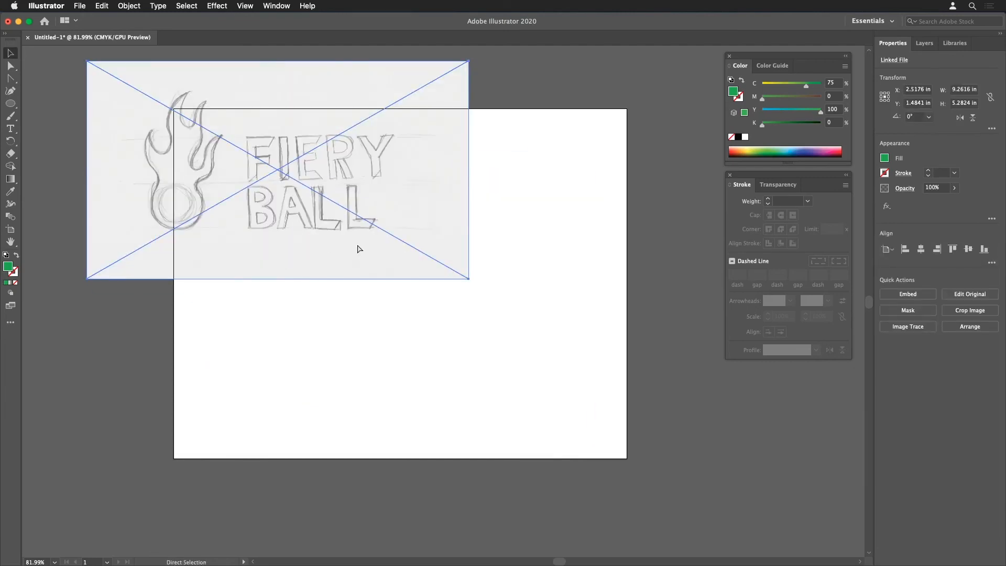
key("super+z")
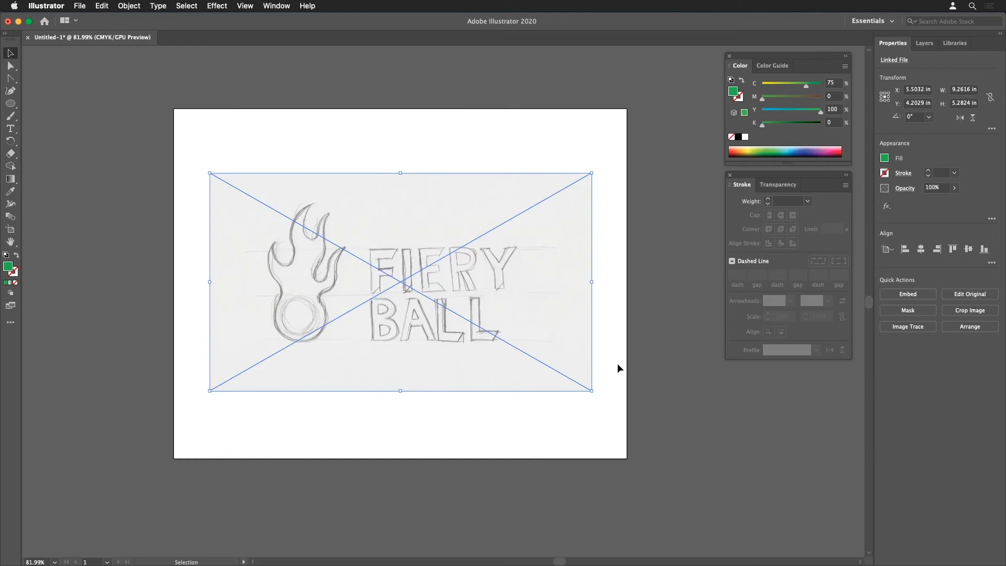
- Add a new empty layer above the sketch's layer and float the Layers panel beside the Color panel
left_click(924, 44)
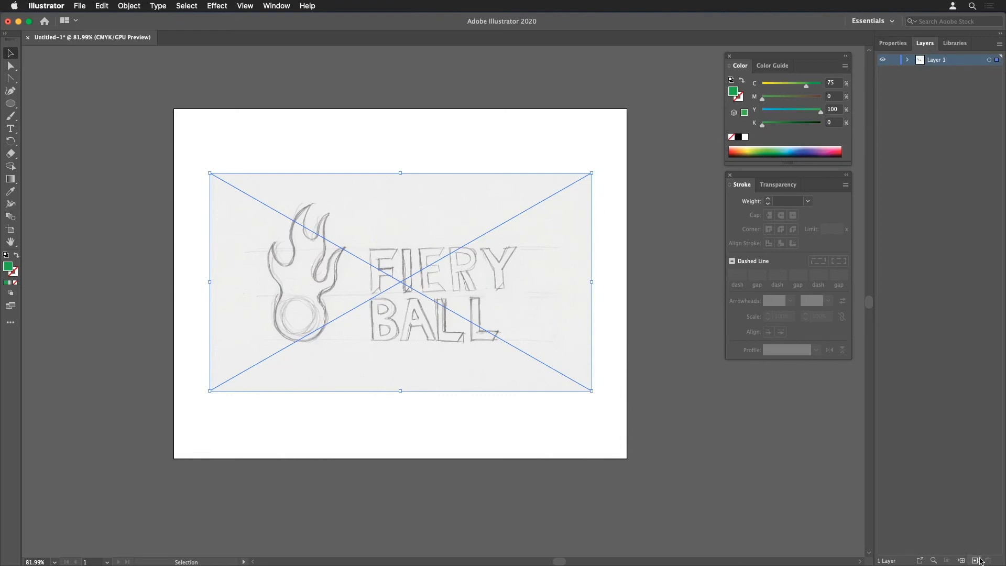
left_click(975, 561)
left_click_drag(921, 50, 495, 64)
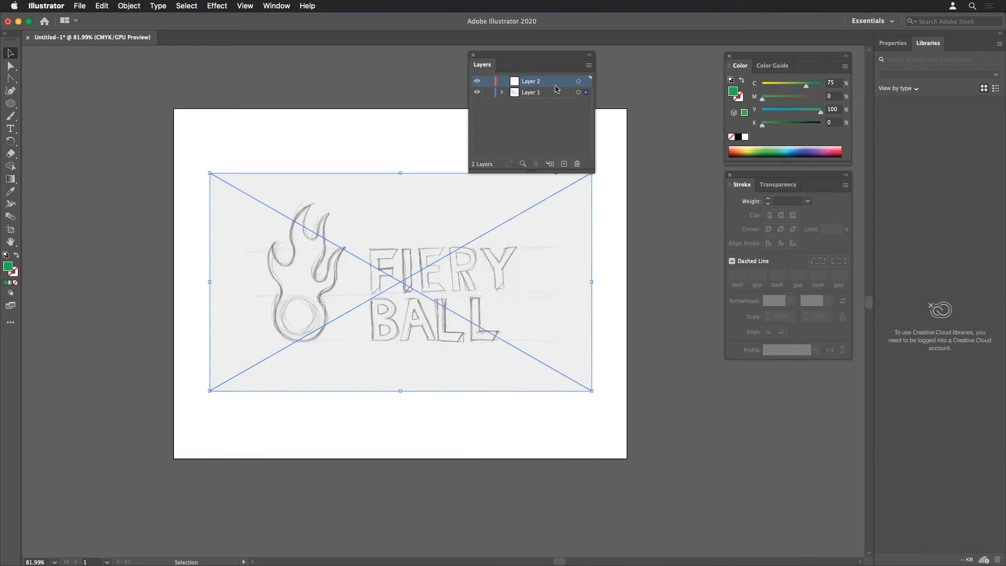
left_click_drag(548, 55, 667, 61)
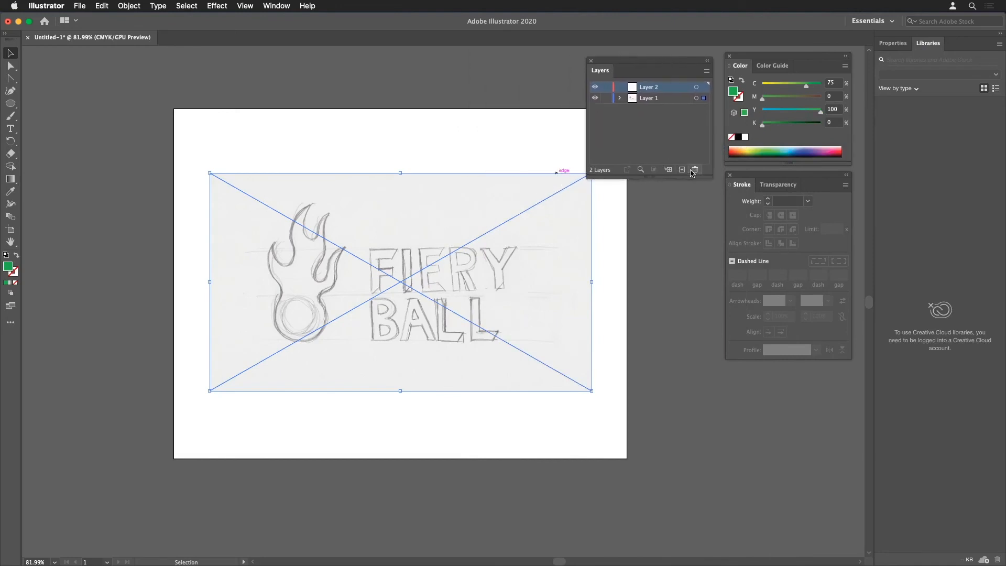
left_click(695, 170)
left_click(681, 170)
- Toggle the sketch layer's visibility off and back on, and lock Layer 1
left_click(595, 98)
left_click(595, 98)
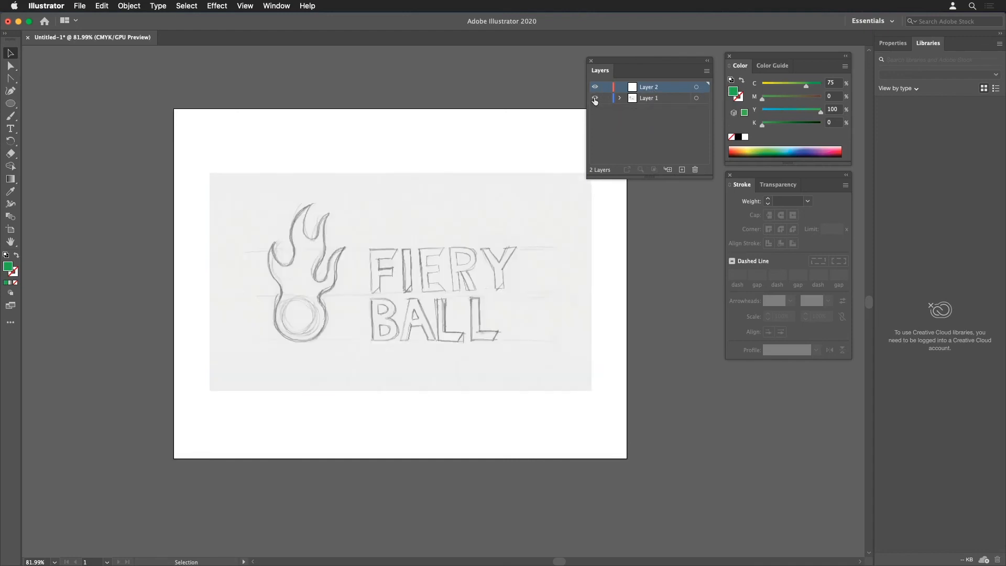
left_click(595, 98)
left_click(595, 98)
left_click(595, 98)
left_click(595, 98)
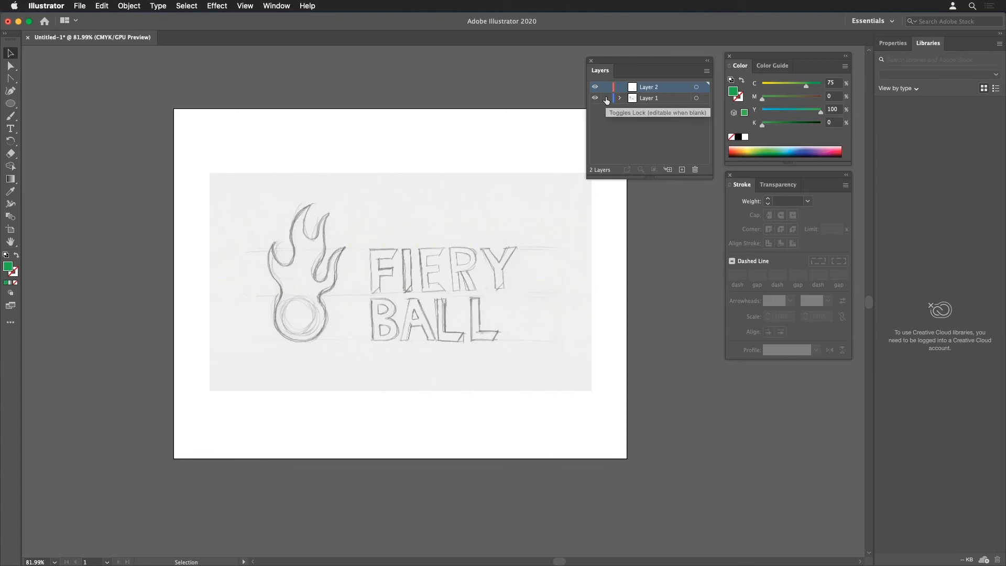
left_click(606, 98)
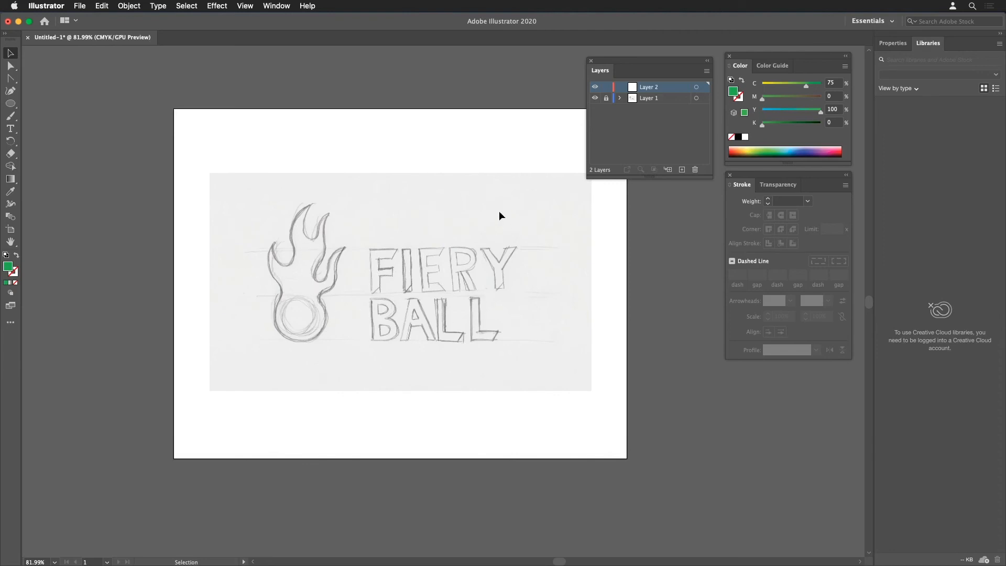
- With the Pen tool, trace the sketched fireball's outline from the ball's bottom up its left side to the base of the left flame
key("z")
left_click_drag(252, 195, 318, 269)
key("space")
key("super+space")
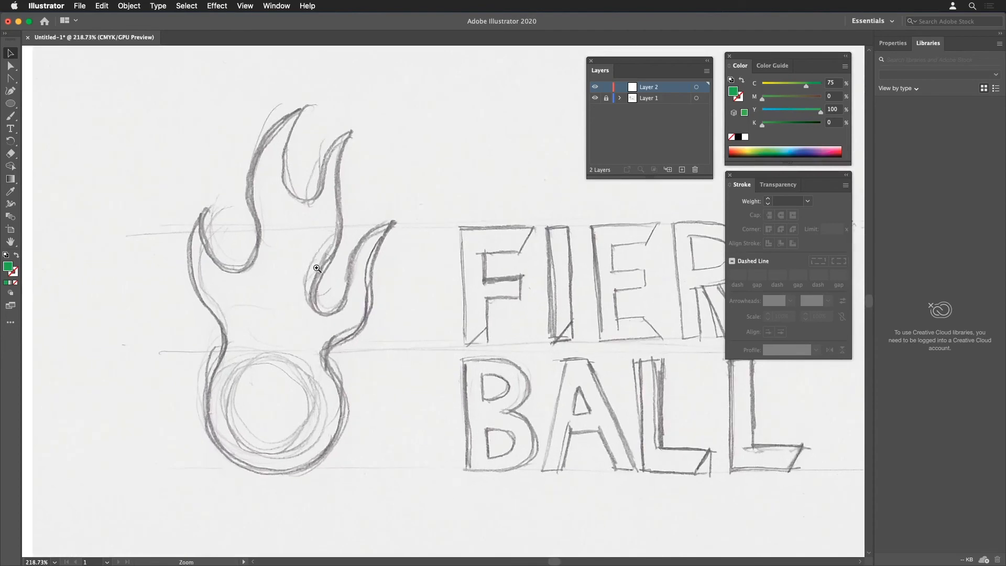
left_click(317, 268)
key("space")
left_click_drag(415, 296, 262, 248)
key("alt+super+space")
left_click(271, 251, "alt+super")
key("space")
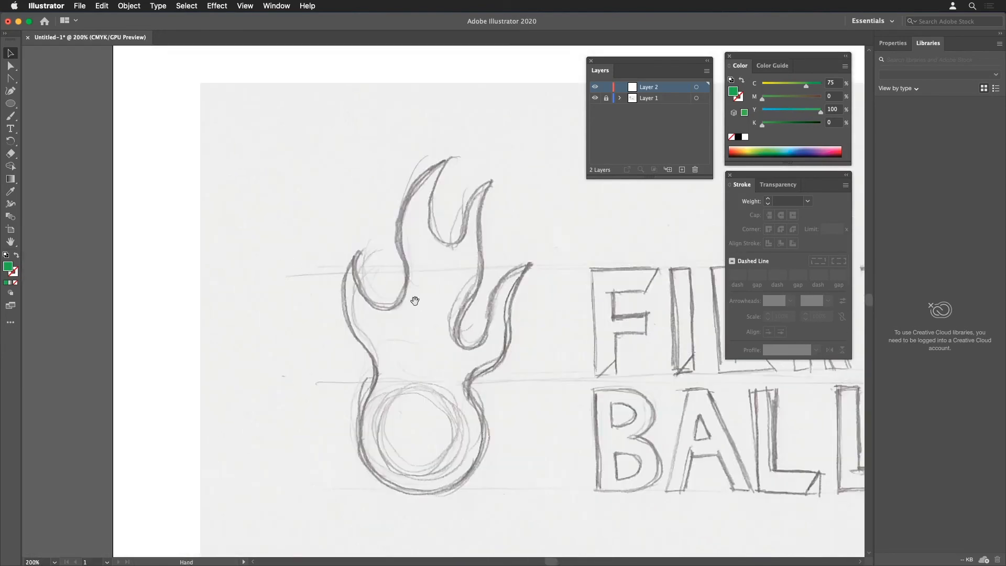
mouse_move(415, 300)
left_mouse_down()
mouse_move(217, 247)
mouse_move(251, 270)
mouse_move(280, 273)
left_mouse_up()
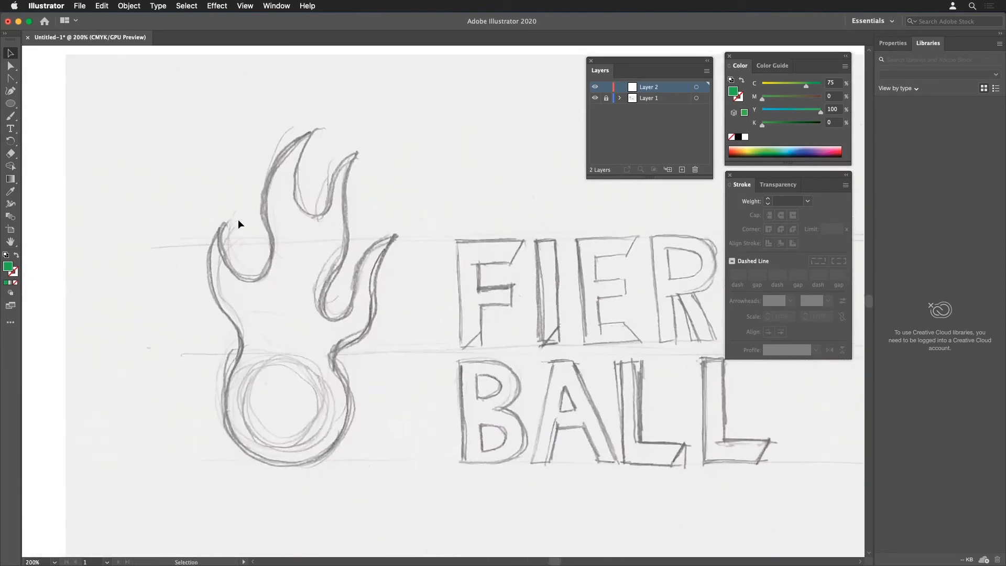
left_click(11, 78)
left_click_drag(261, 470, 246, 467)
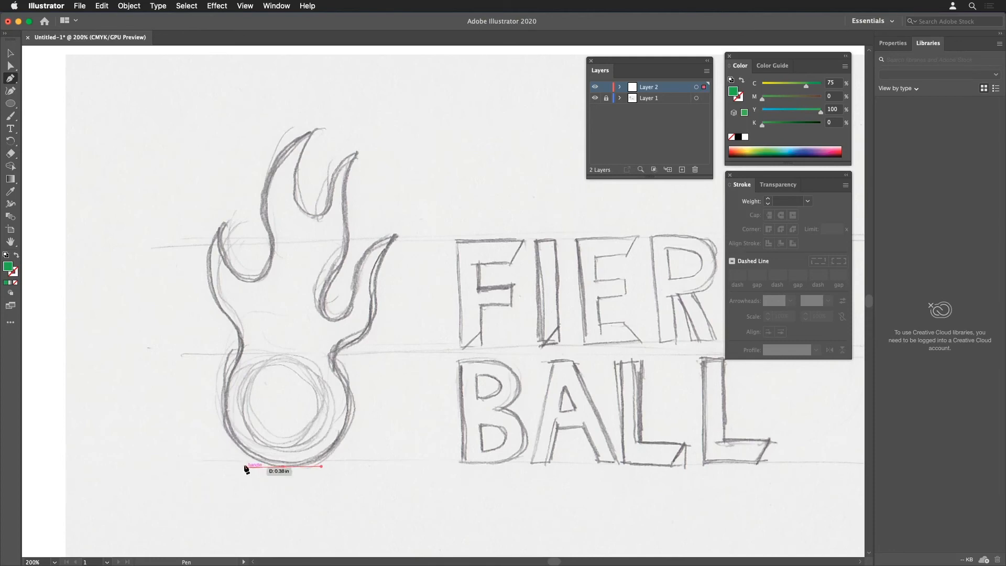
left_click_drag(224, 412, 223, 393)
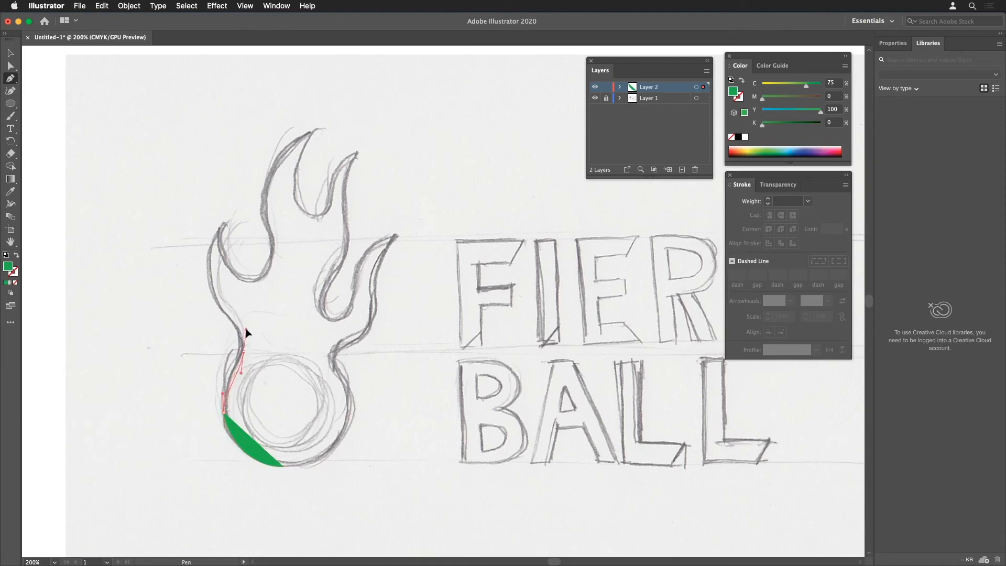
left_click_drag(245, 328, 215, 262)
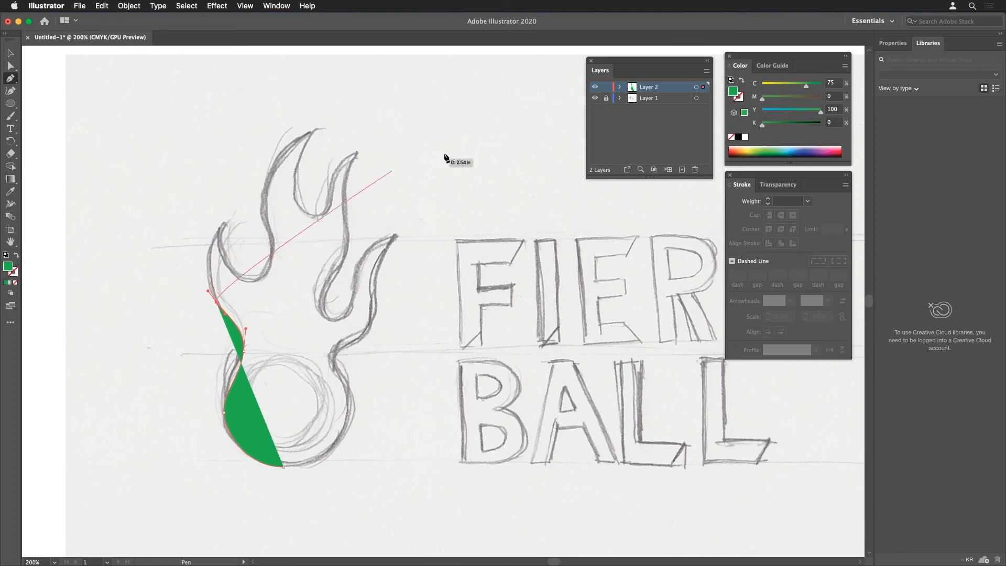
- Set the path's fill to none and its stroke to red, C 11.37, M 100, Y 95.69, K 2.75
left_click(732, 137)
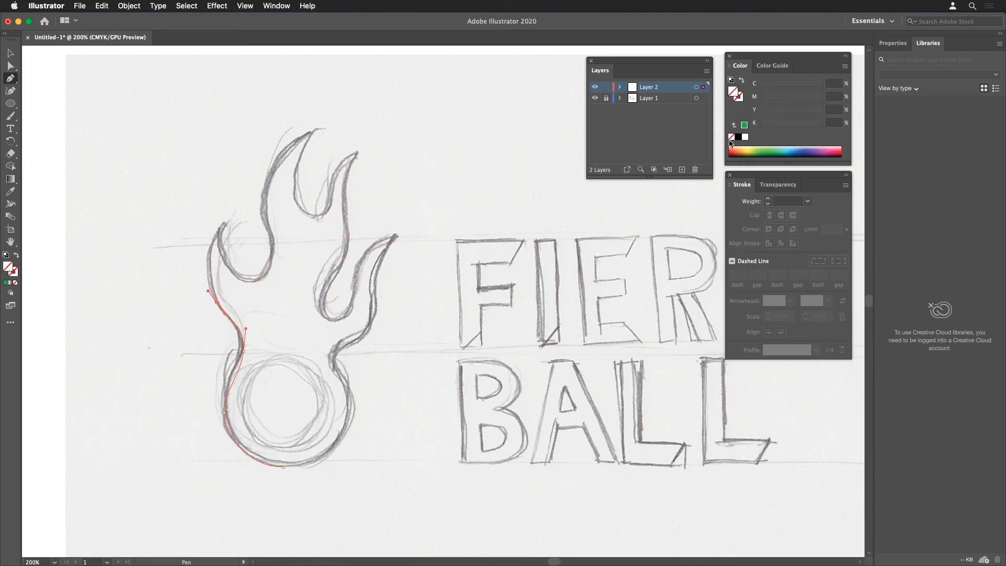
left_click(740, 99)
left_click(837, 151)
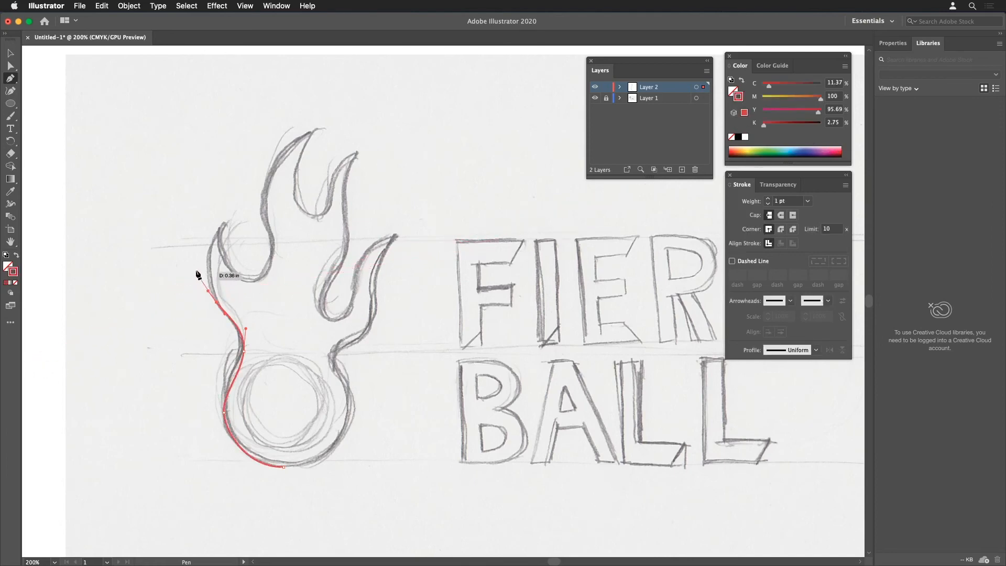
- Continue the path to the left flame's tip and make that anchor a sharp corner pointing down its inner edge
left_click(221, 228)
left_click_drag(221, 228, 240, 203)
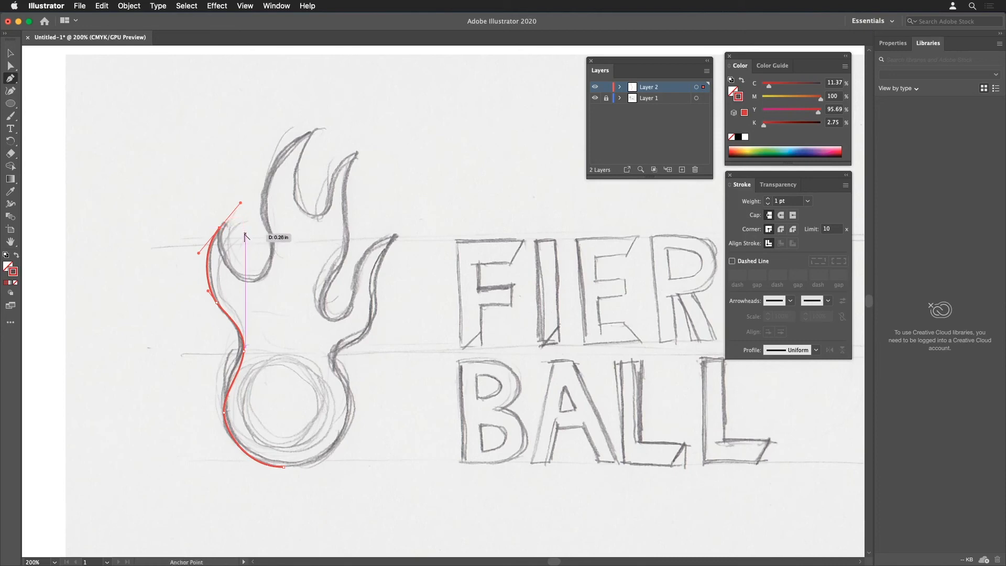
key("alt")
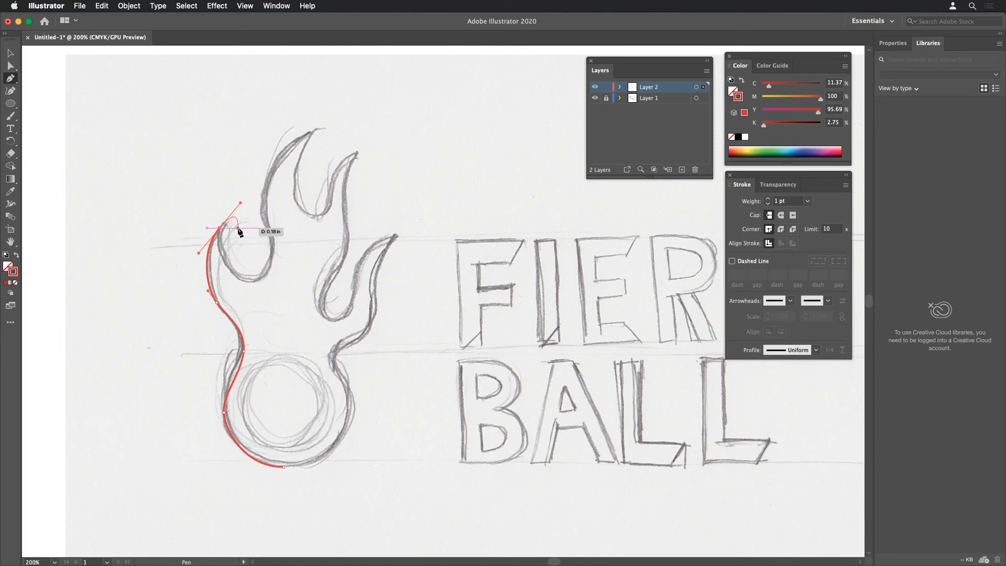
key("alt")
left_click_drag(223, 248, 222, 250)
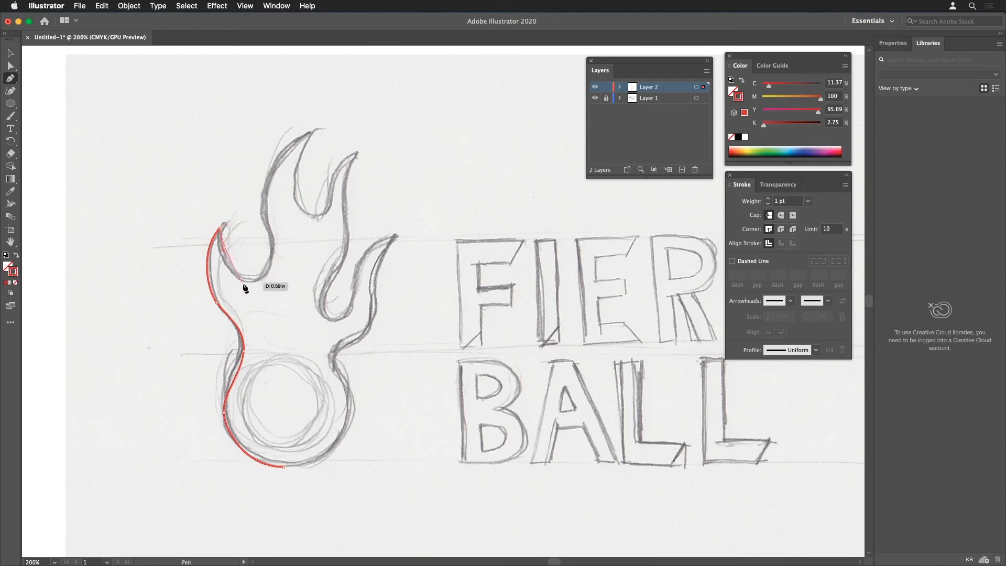
- Trace the first valley and the tallest flame's left edge up to its tip, making that anchor a sharp corner
left_click_drag(246, 284, 276, 281)
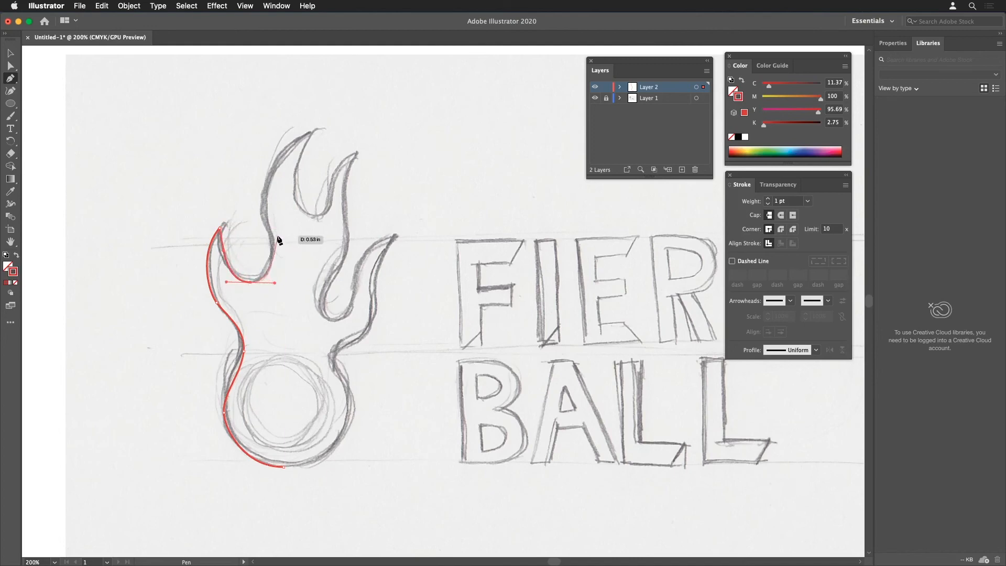
left_click_drag(275, 241, 273, 228)
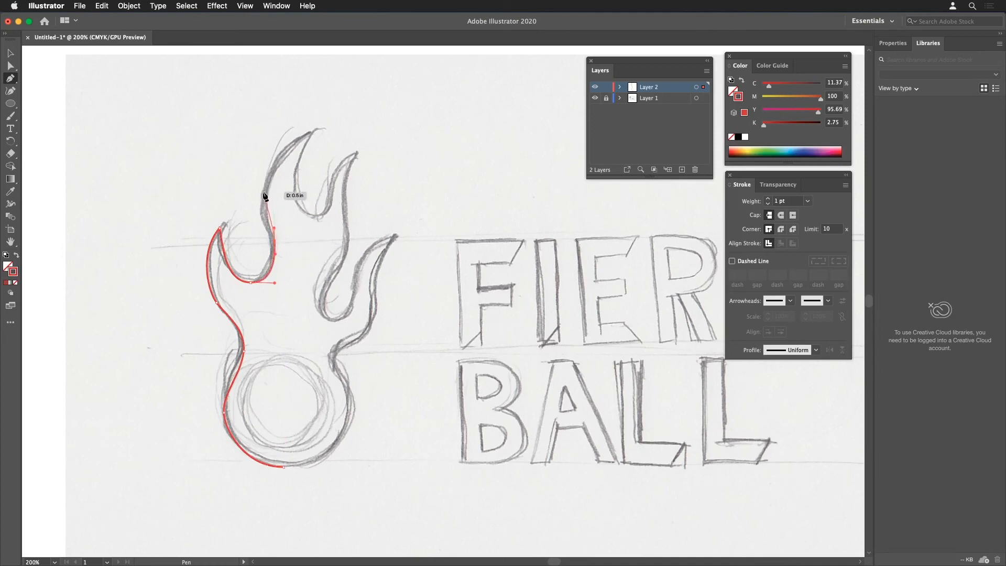
left_click(262, 197, "super")
left_click_drag(265, 179, 265, 180)
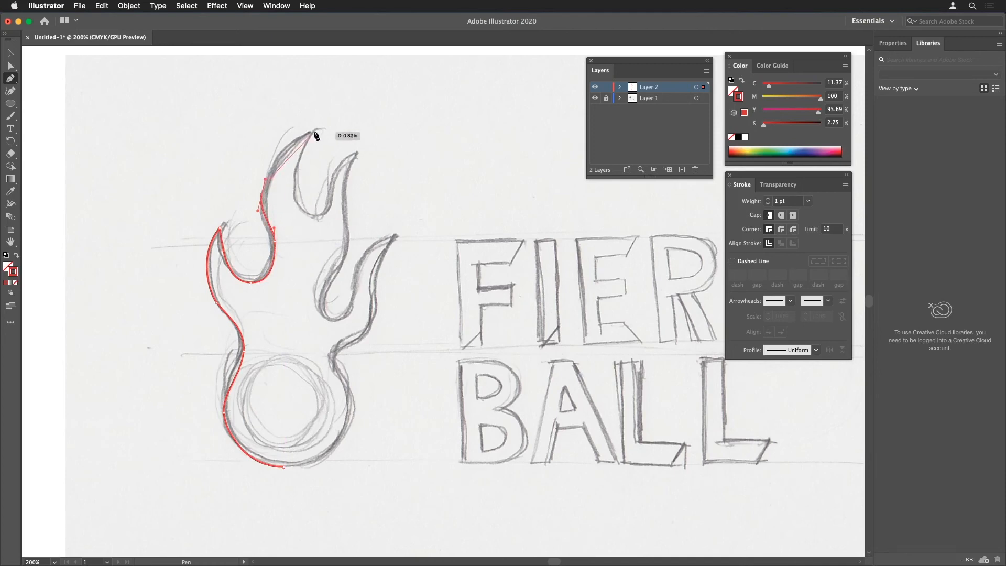
left_click_drag(313, 131, 345, 121)
key("alt")
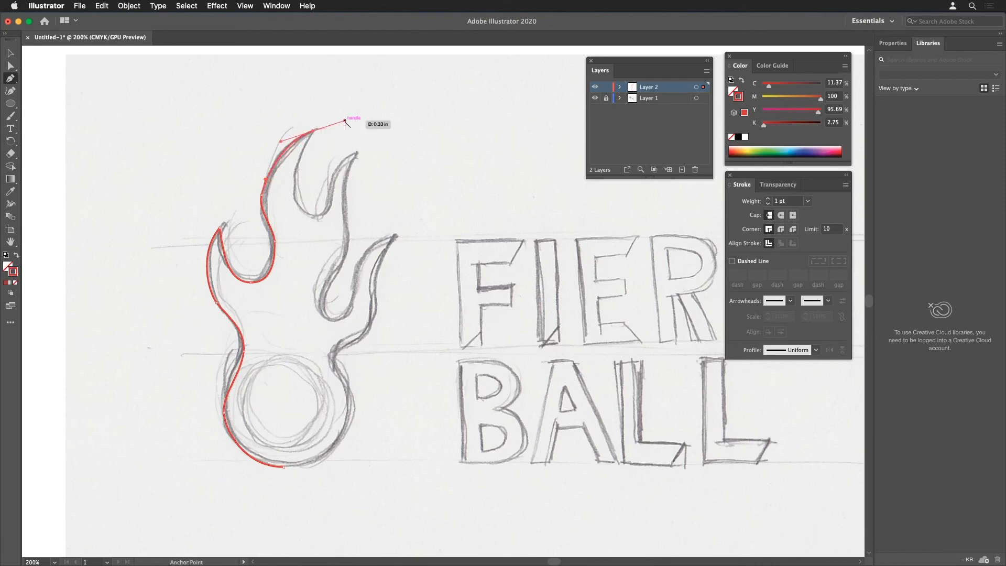
left_click(313, 131, "alt")
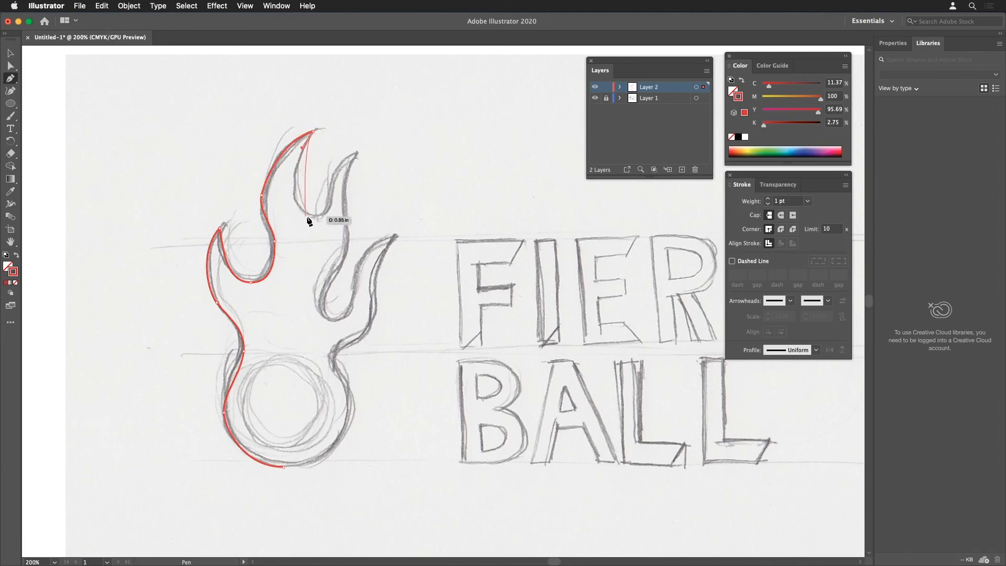
- Trace the second valley and the third flame up to a sharp corner at its tip, continuing down its right edge
left_click_drag(308, 215, 338, 222)
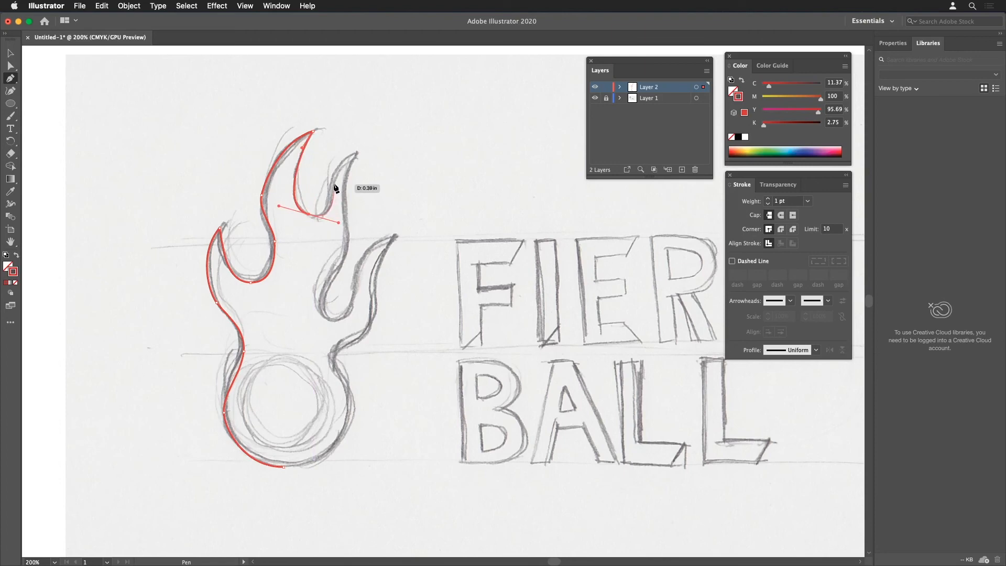
left_click_drag(336, 170, 368, 160)
left_click(342, 203)
left_click_drag(345, 216, 351, 252)
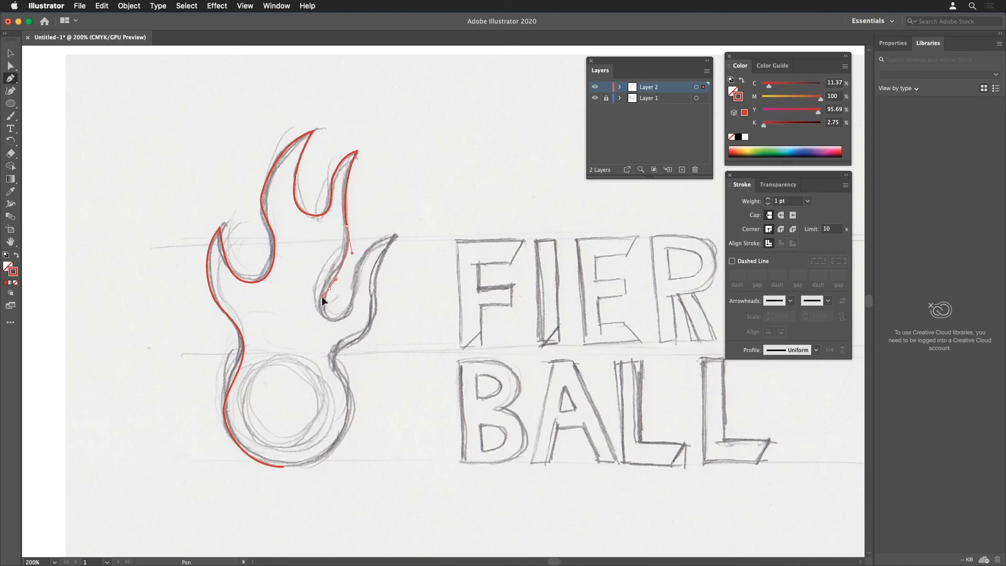
- Trace the third valley and the right flame up to a sharp corner at its tip, starting down its outer edge
left_click(322, 296)
left_click_drag(331, 319, 345, 322)
left_click_drag(359, 278, 373, 246)
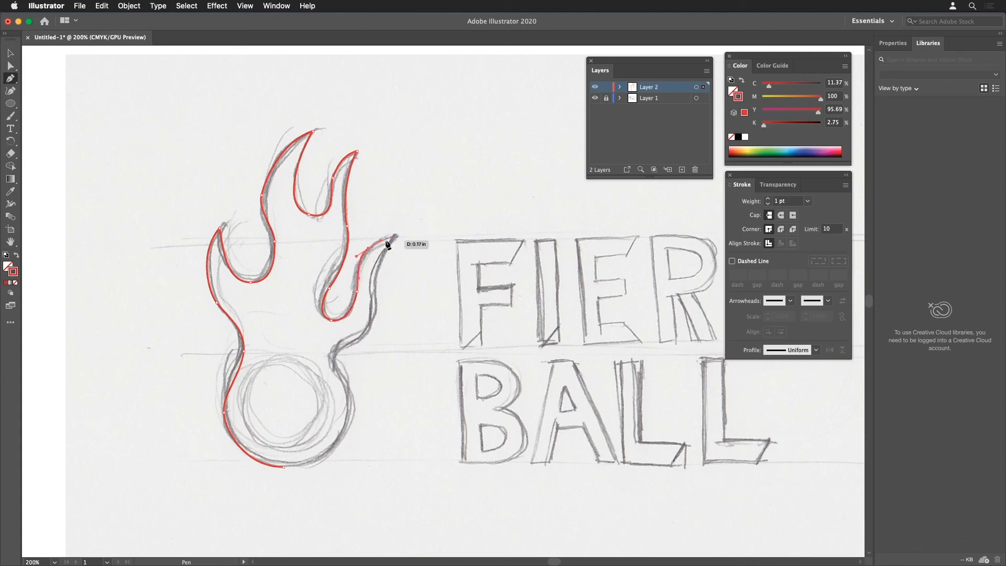
left_click(396, 235)
left_click_drag(375, 276, 373, 284)
left_click(373, 297)
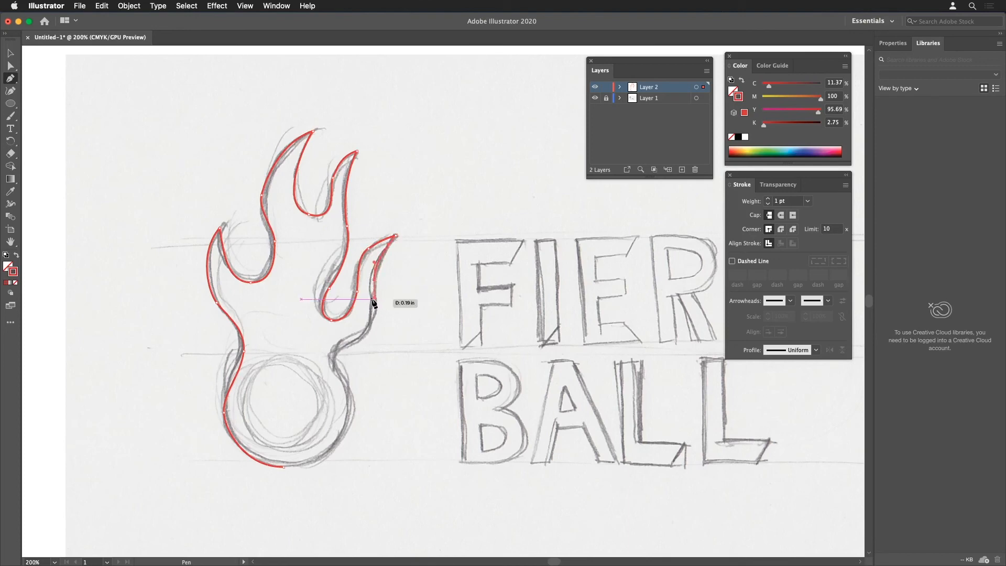
- Trace the right flame's outer edge, the neck and the ball's right side, closing the path at the ball's bottom starting anchor
left_click_drag(374, 326, 366, 336)
left_click(366, 339, "super")
left_click(366, 338)
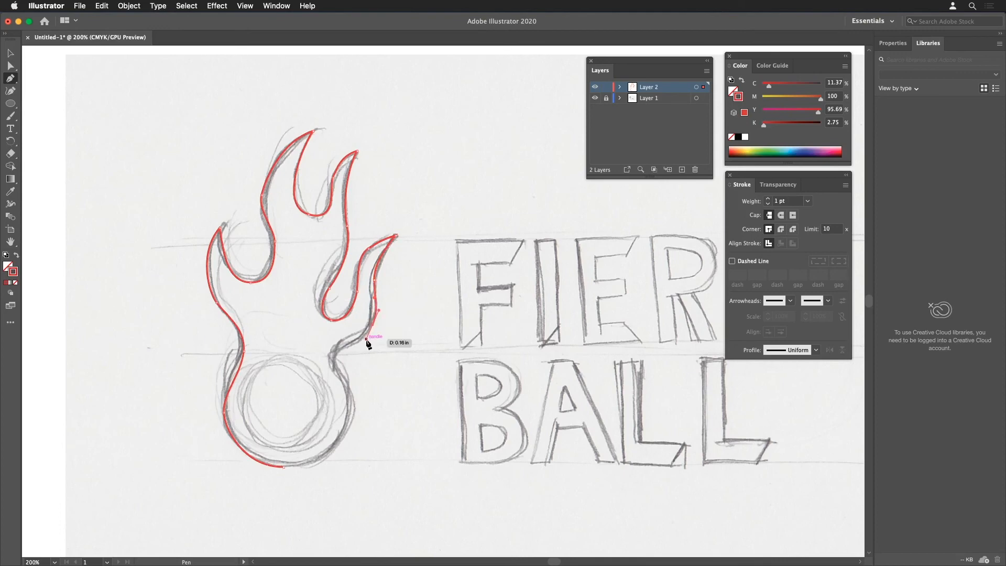
left_click(332, 356)
left_click(340, 372)
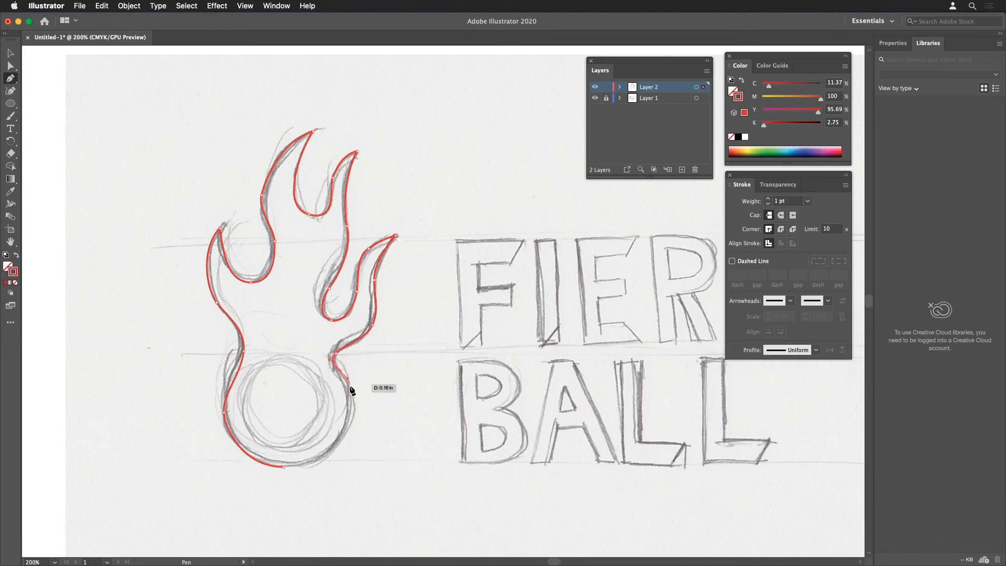
left_click(349, 426)
left_click(340, 438)
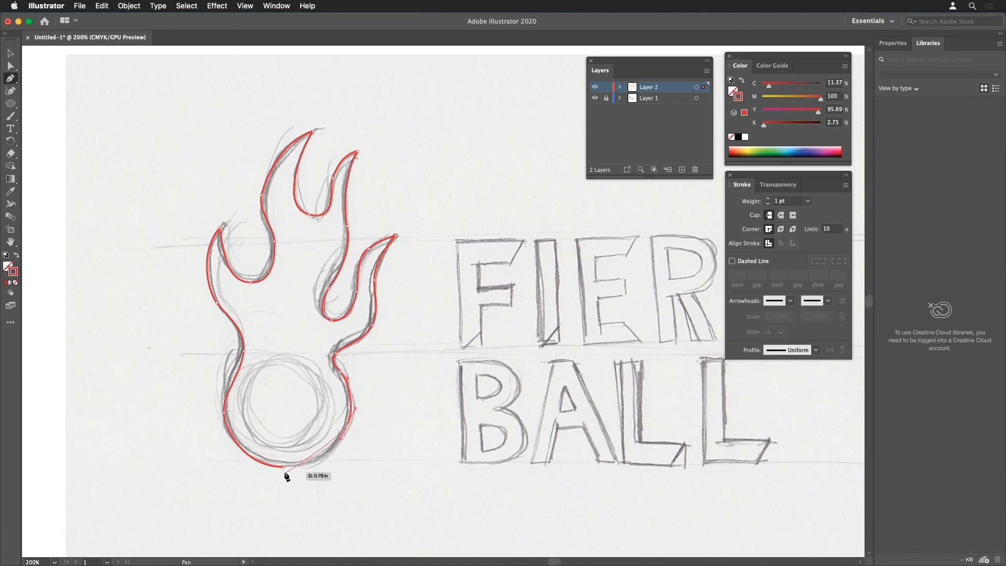
left_click_drag(283, 465, 237, 464)
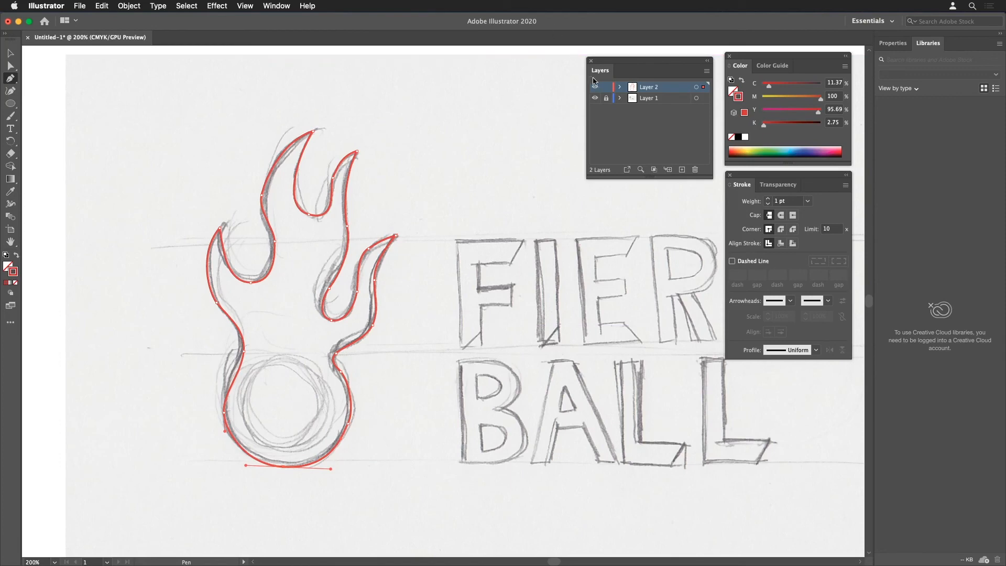
- Hide the sketch on Layer 1 and adjust the upper handle of the anchor where the first valley meets the tallest flame
left_click(594, 98)
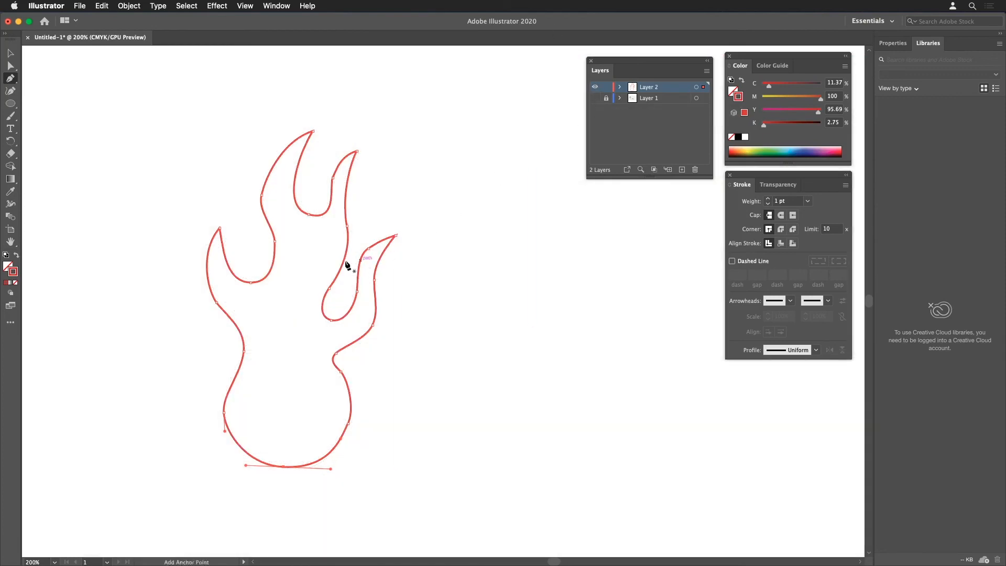
left_click(275, 241)
key("a")
left_click(274, 241)
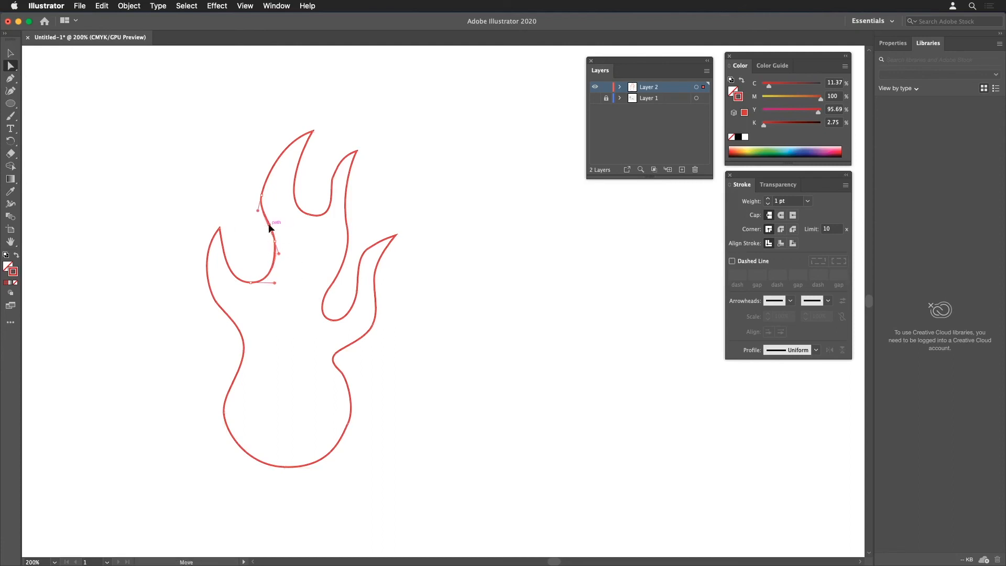
mouse_move(269, 224)
left_mouse_down()
mouse_move(277, 226)
mouse_move(263, 227)
left_mouse_up()
- Turn off Snap to Point and Smart Guides so the anchor handles can be adjusted freely
left_click(245, 5)
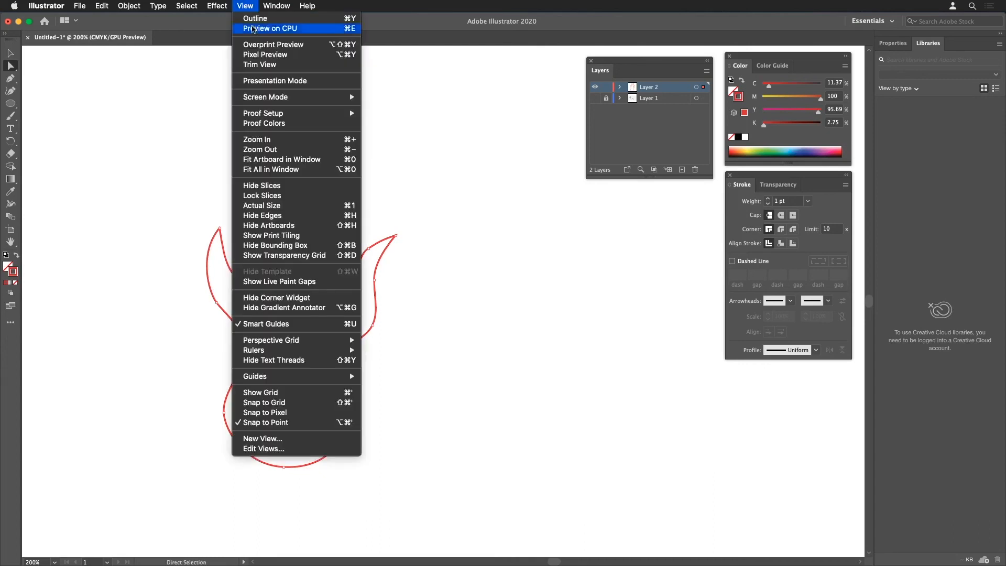
left_click(304, 422)
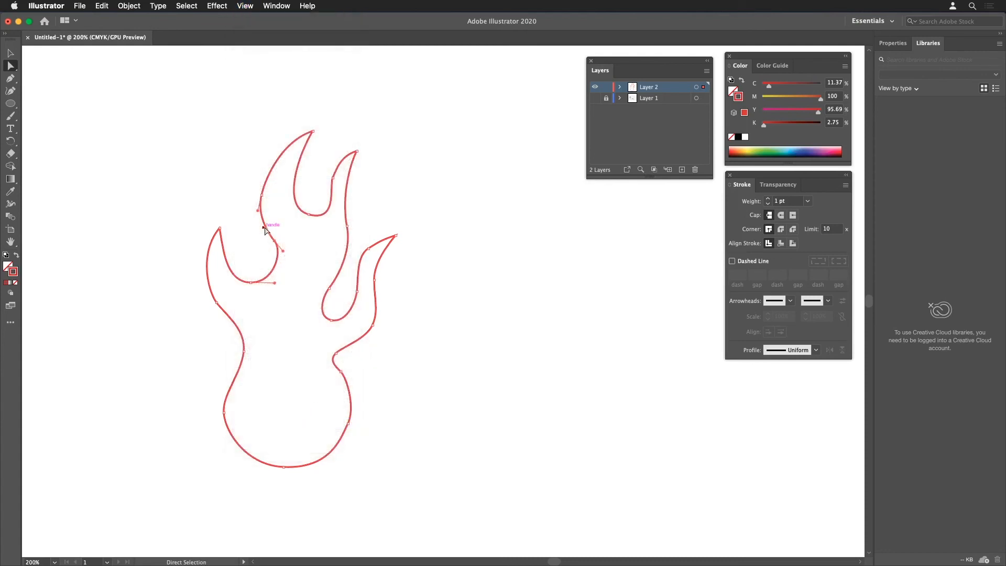
left_click_drag(269, 226, 262, 228)
left_click(229, 6)
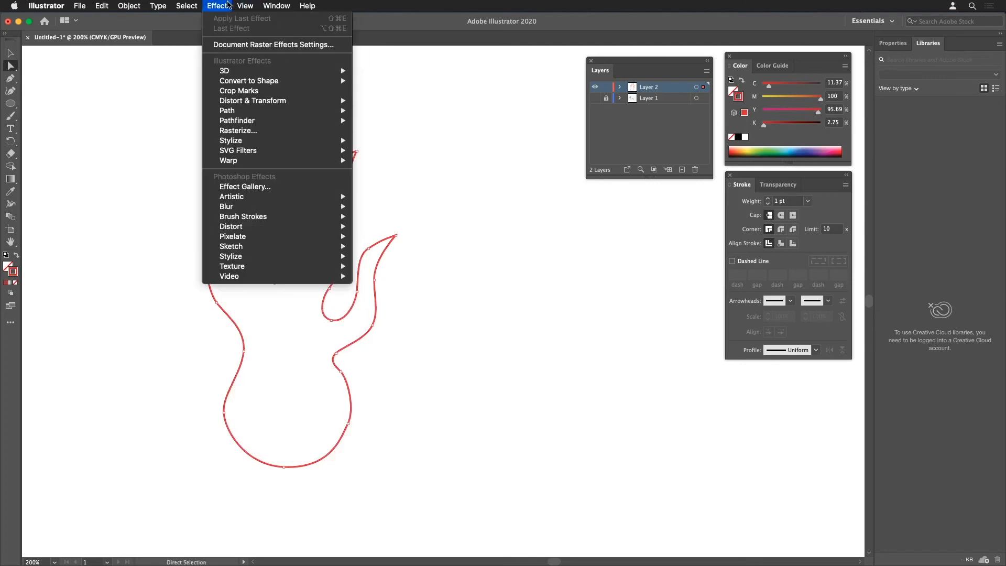
mouse_move(241, 3)
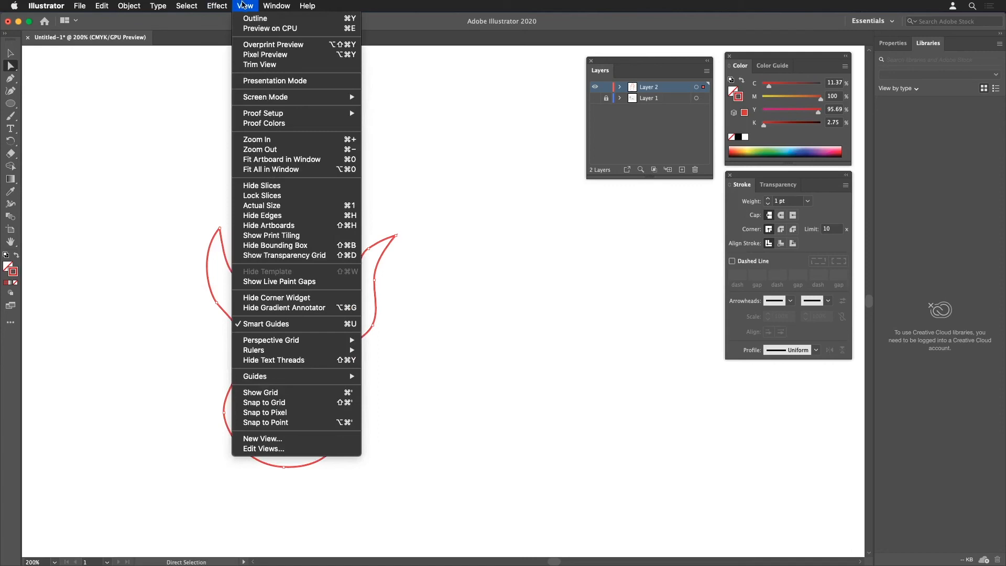
left_click(273, 324)
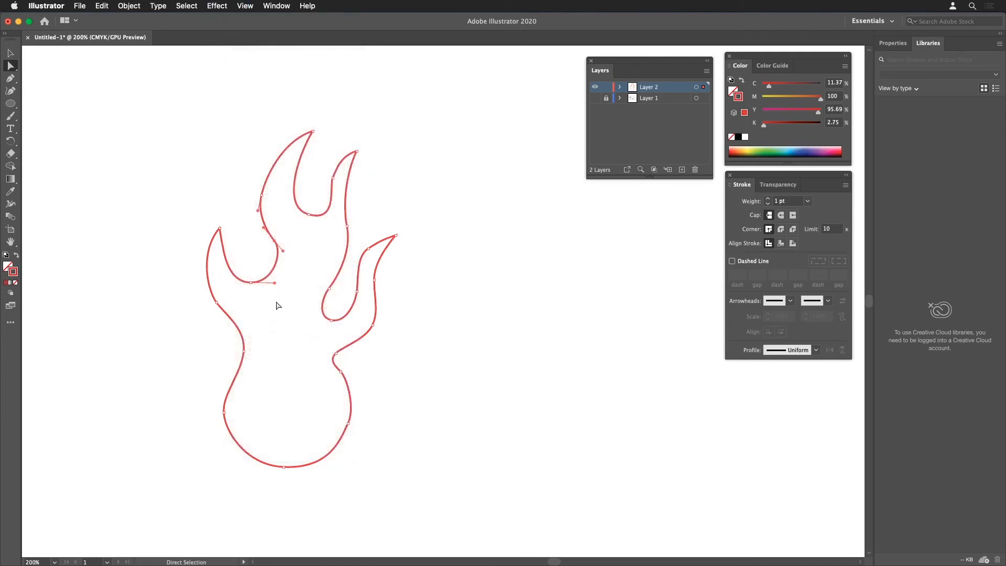
- Adjust the lower handle of the anchor at the tallest flame's left base and show the sketch on Layer 1 again
left_click(283, 252)
mouse_move(290, 252)
left_mouse_down()
mouse_move(280, 258)
mouse_move(291, 254)
left_mouse_up()
left_click(597, 99)
scroll(213, 210, "up", 5)
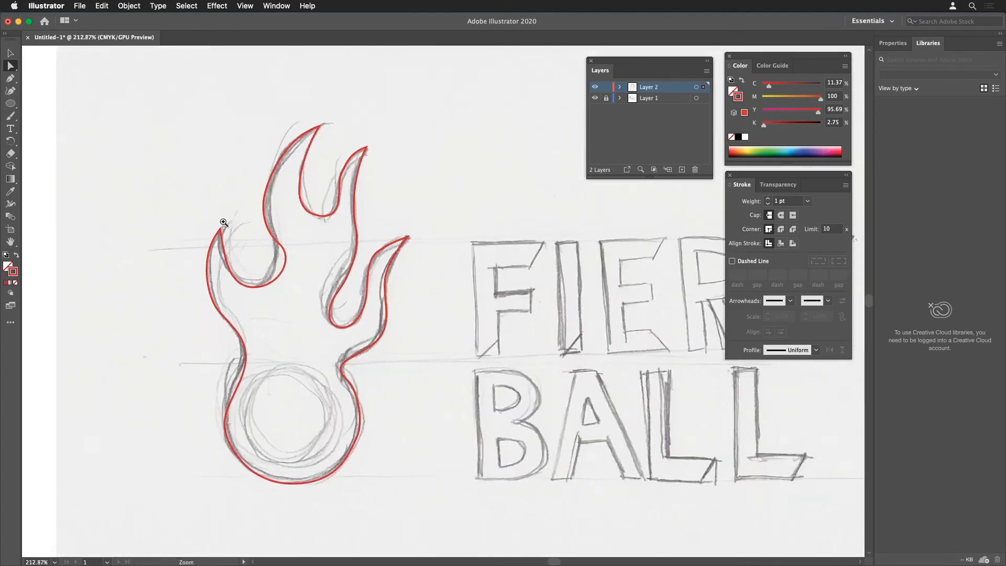
left_click_drag(338, 314, 272, 164)
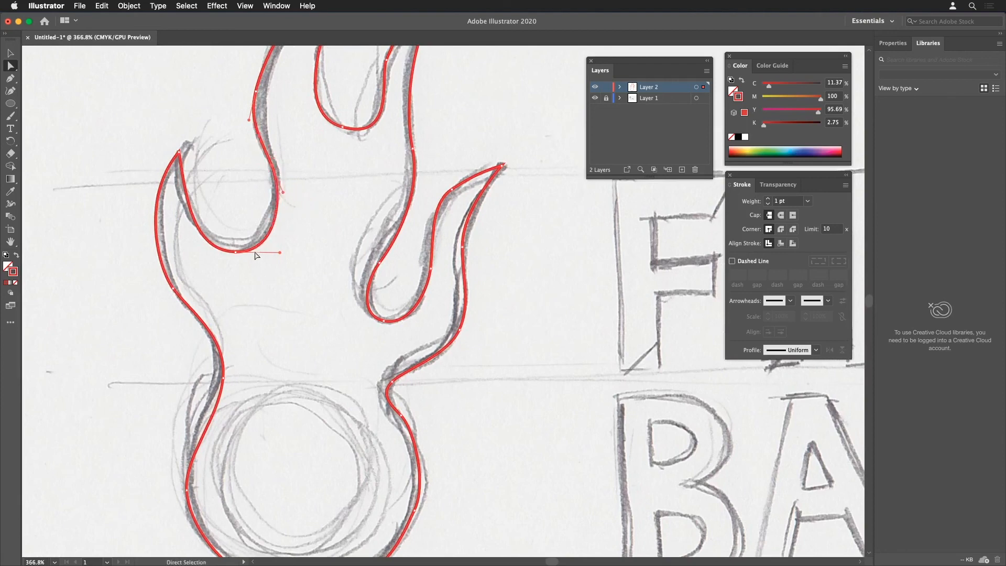
- Raise the first valley's bottom anchor to match the sketch and refine the curve from the left flame's tip
left_click_drag(235, 252, 238, 246)
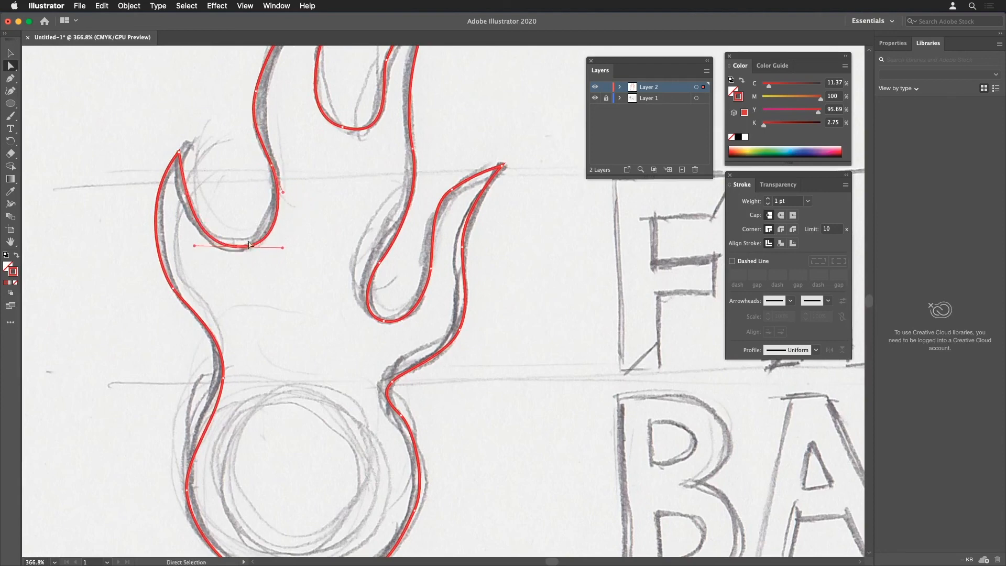
left_click(179, 152)
left_click_drag(187, 196, 183, 192)
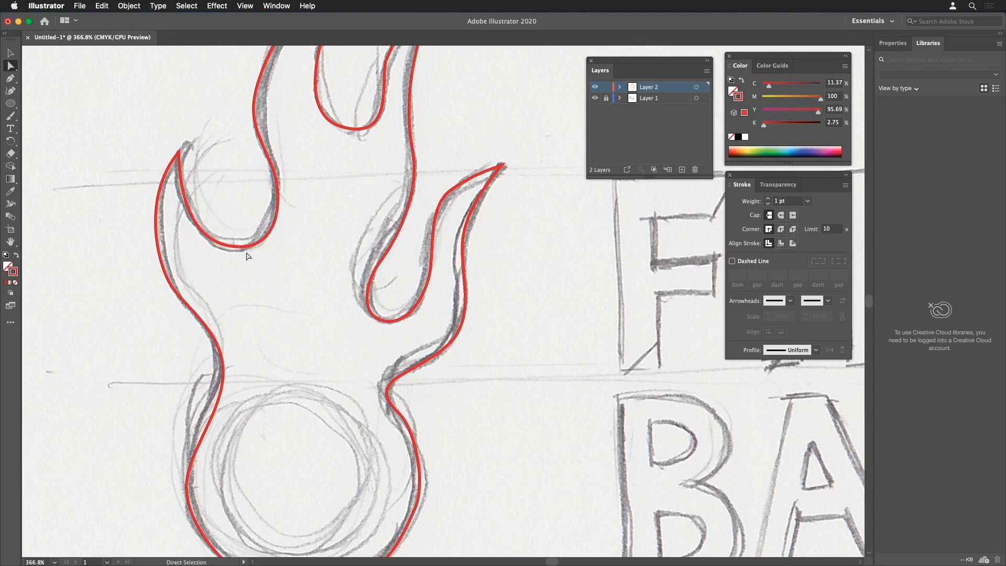
left_click_drag(239, 247, 231, 247)
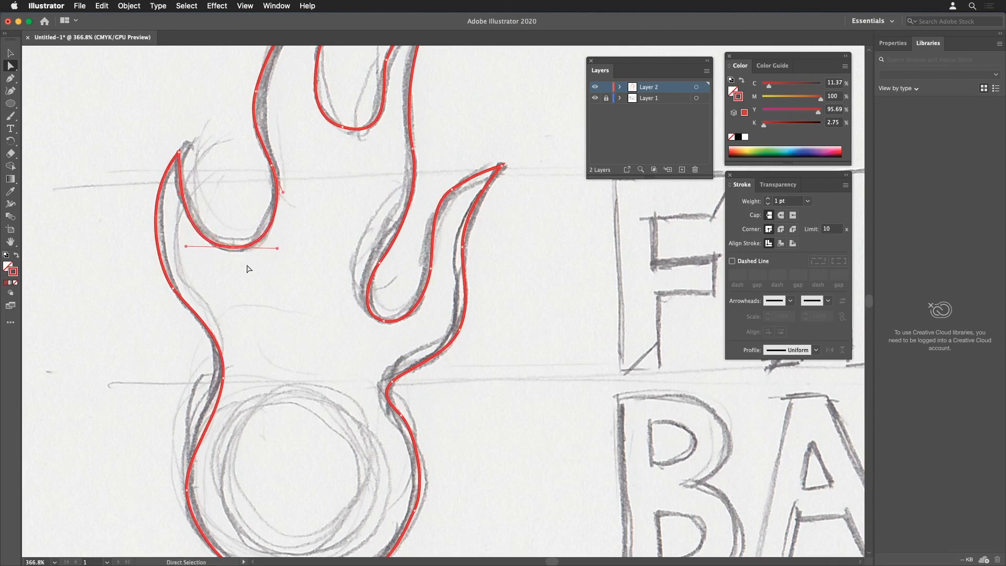
- Hide the sketch on Layer 1 and adjust the upper handle of the ball's left anchor to smooth its side
left_click(262, 277)
key("space")
left_click_drag(265, 343, 284, 228)
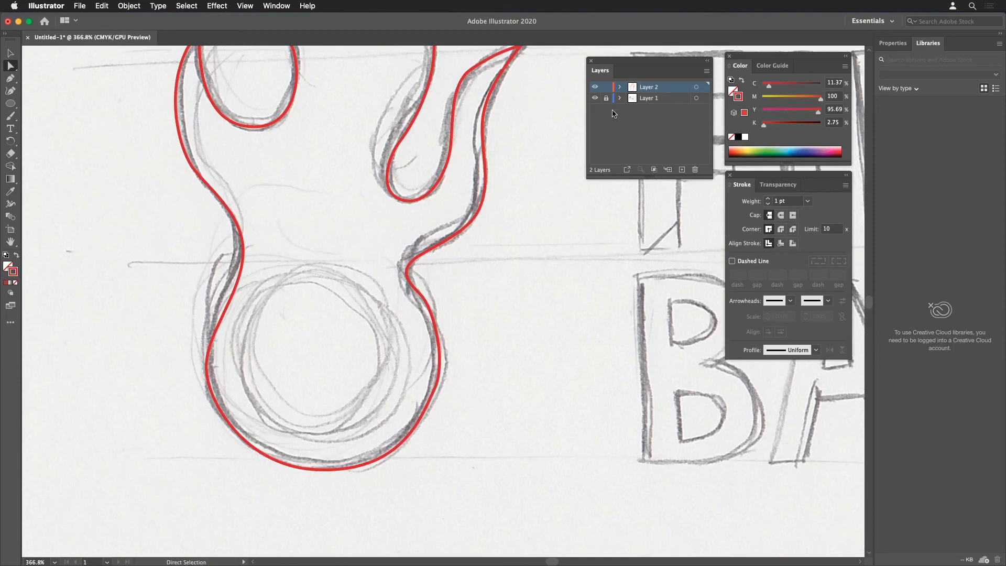
left_click(595, 99)
left_click_drag(182, 322, 213, 404)
left_click_drag(205, 336, 201, 315)
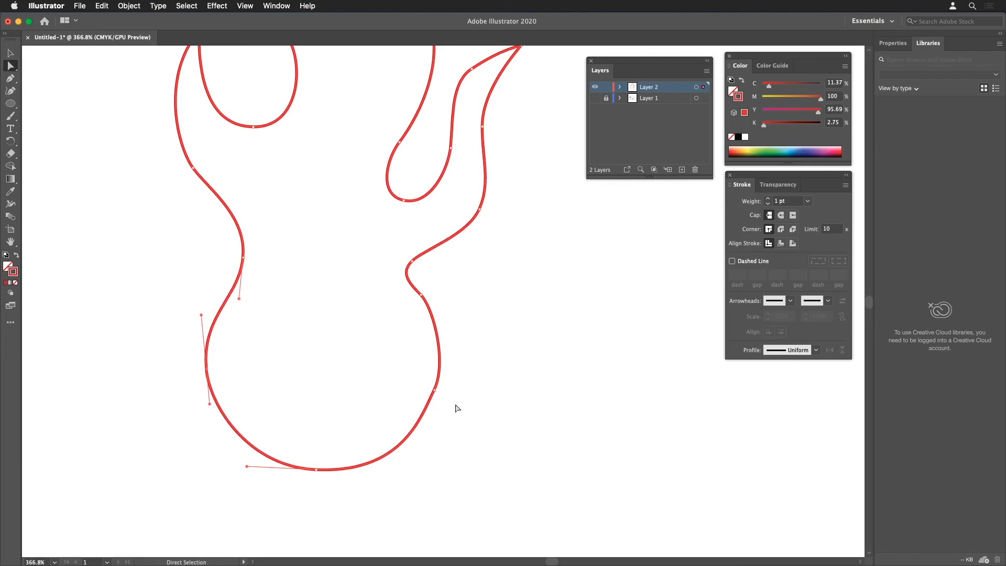
- Adjust the lower handle of the anchor just below the right neck to round the ball's upper right curve
left_click(423, 296)
left_click(434, 306)
left_click(421, 296)
left_click(434, 308)
left_click(421, 296)
left_click_drag(432, 307, 438, 310)
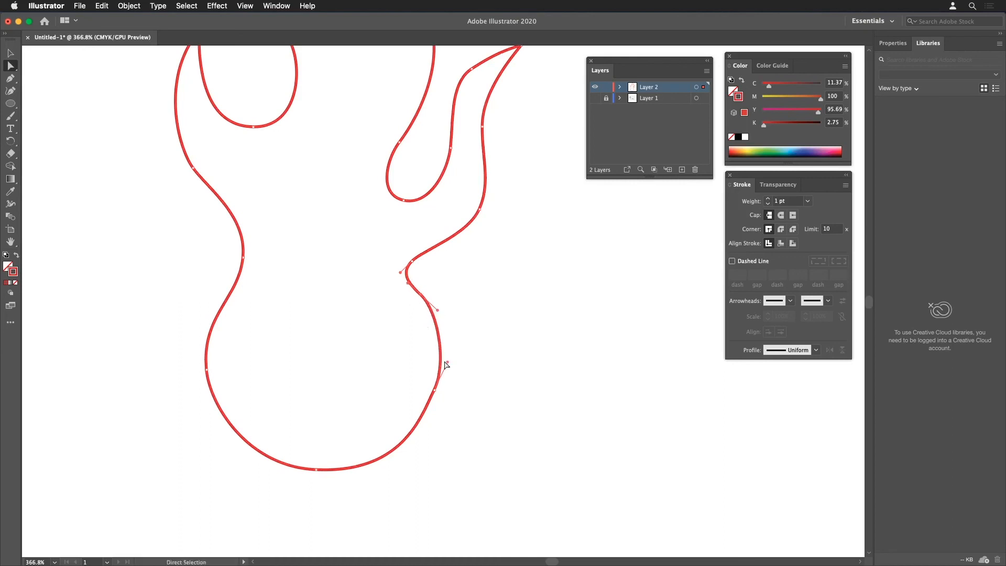
- Move the ball's lower-right anchor further down the curve, undo the extra adjustment and deselect the path
left_click_drag(437, 395, 422, 433)
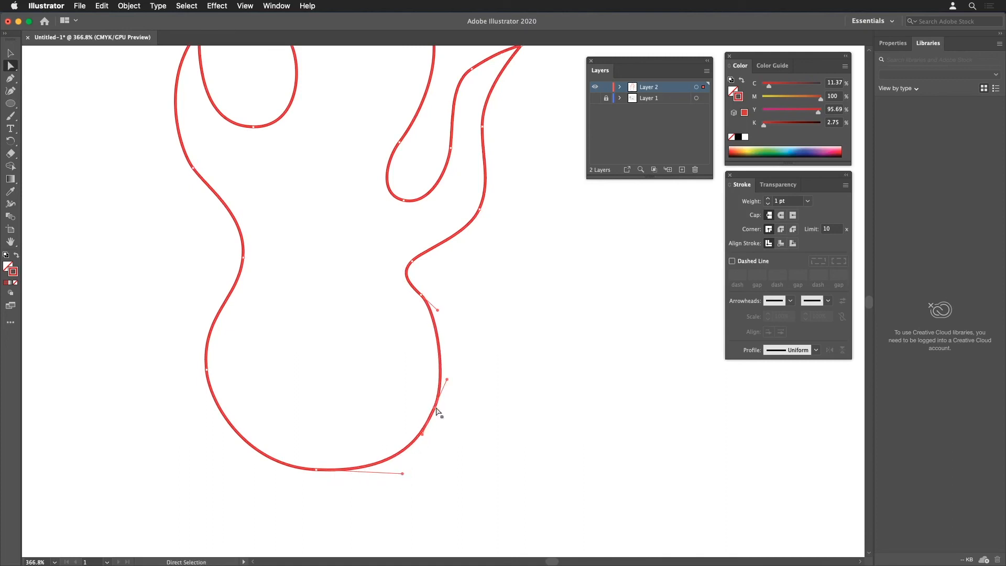
left_click_drag(433, 411, 423, 427)
key("super+z")
key("super+shift+a")
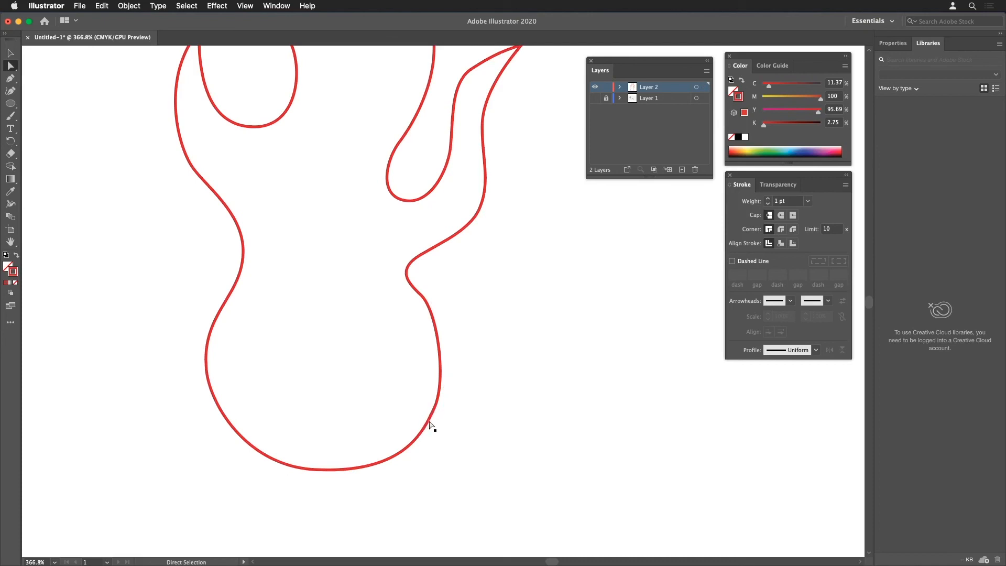
- Shorten the bottom anchor's right handle and lengthen the lower-right anchor's lower handle to round the ball's lower right
left_click_drag(414, 416, 446, 434)
left_click_drag(403, 478, 380, 474)
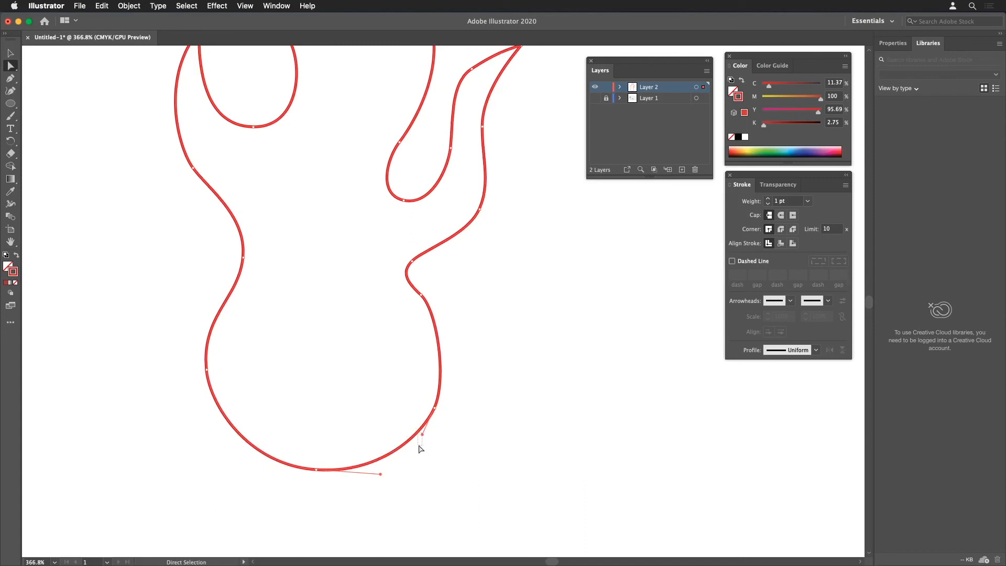
left_click(435, 408)
left_click_drag(422, 434, 419, 454)
left_click(460, 438)
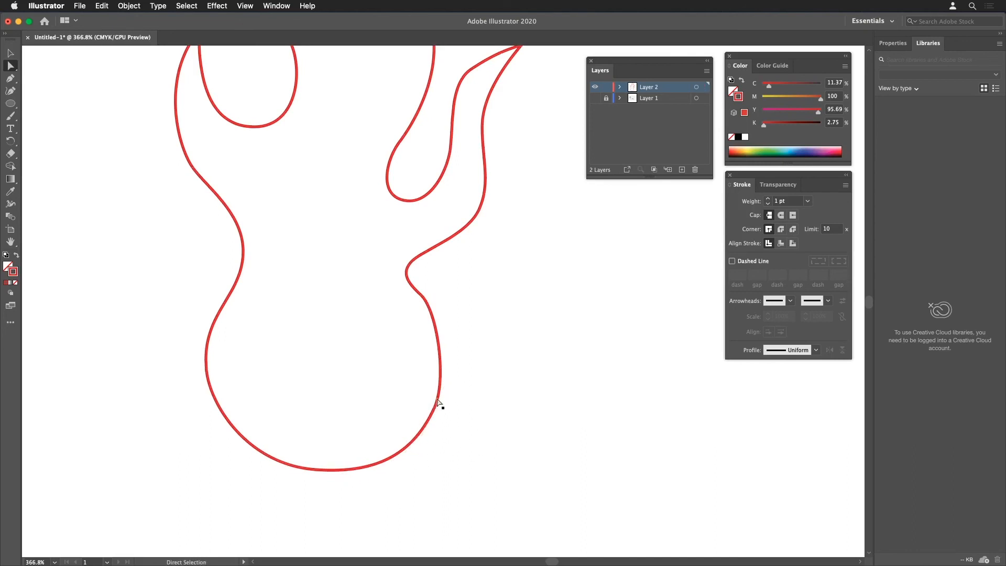
- Rotate and lengthen the handles of the anchor below the right neck so the ball's upper right side bulges outward
left_click(425, 303)
left_click(423, 297)
mouse_move(408, 286)
left_mouse_down()
mouse_move(432, 304)
mouse_move(411, 289)
left_mouse_up()
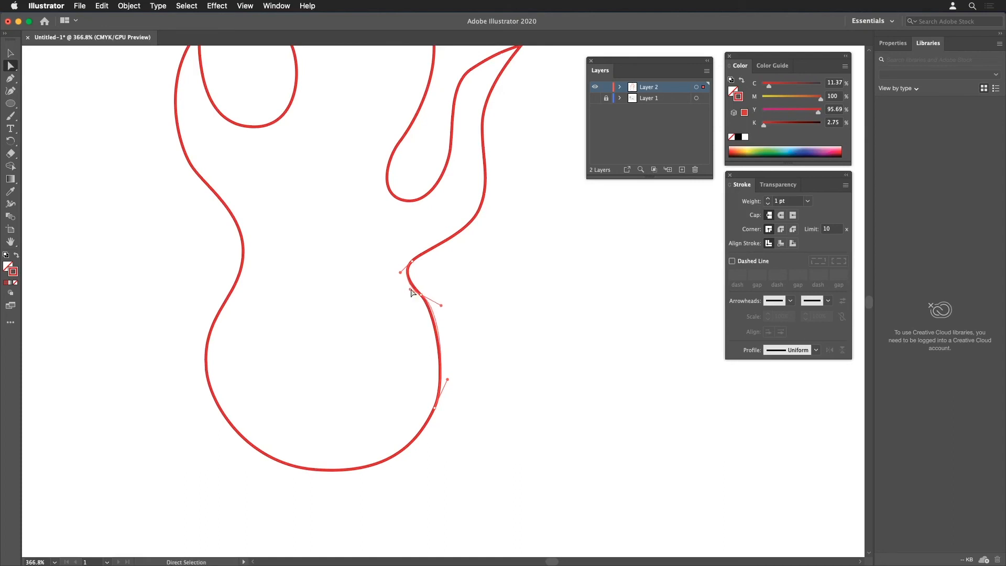
left_click(444, 306)
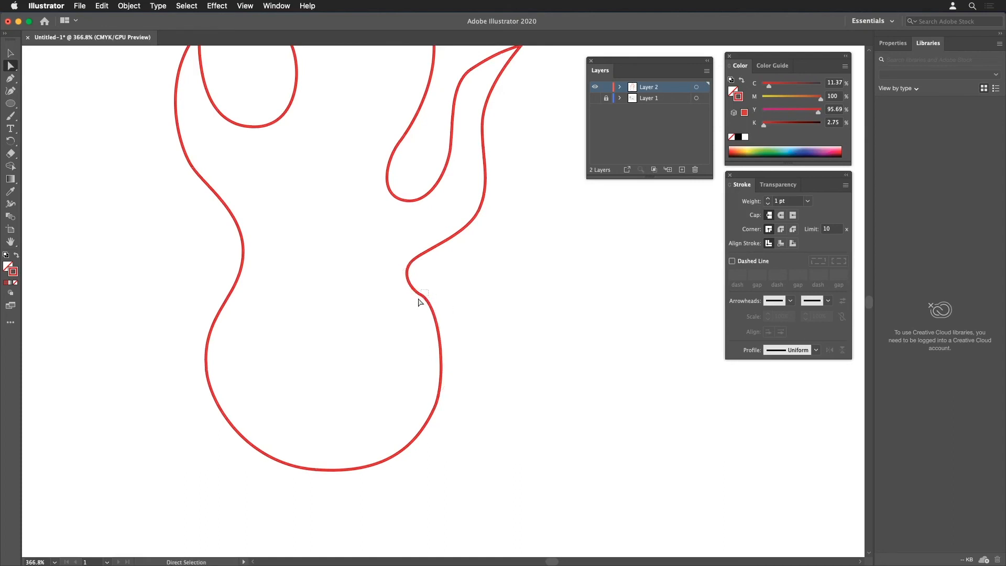
left_click(420, 295)
left_click(440, 304)
left_click_drag(424, 289, 454, 310)
left_click(472, 329)
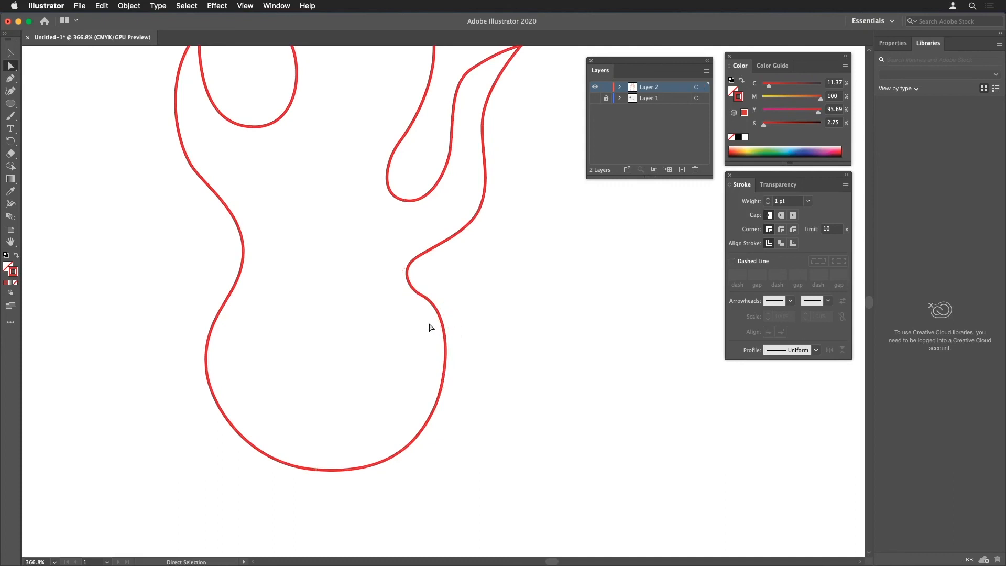
- Reposition the ball's lower-right anchor slightly down and inward to even out the right side
left_click(427, 298)
left_click_drag(433, 410, 413, 450)
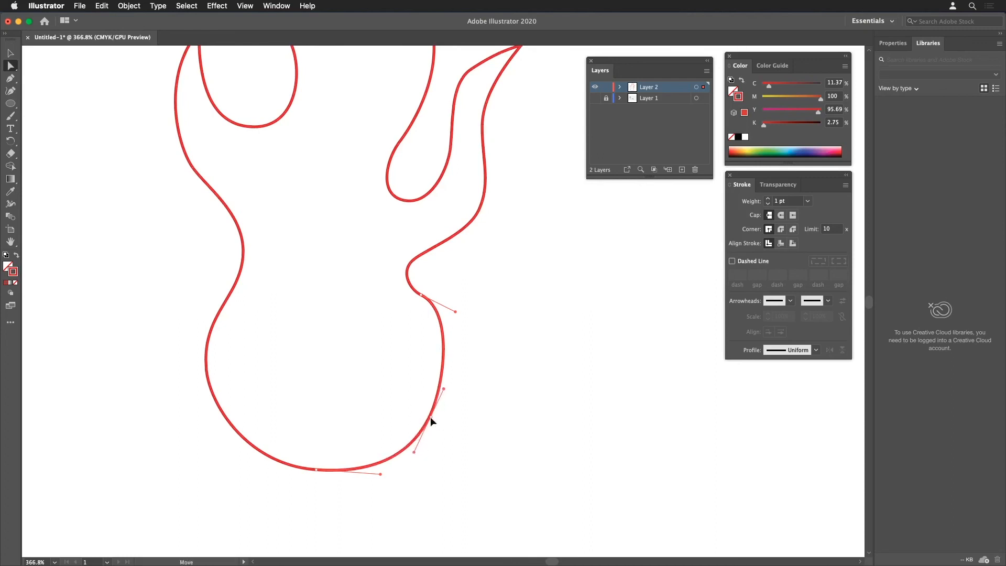
left_click_drag(431, 418, 432, 416)
left_click(472, 368)
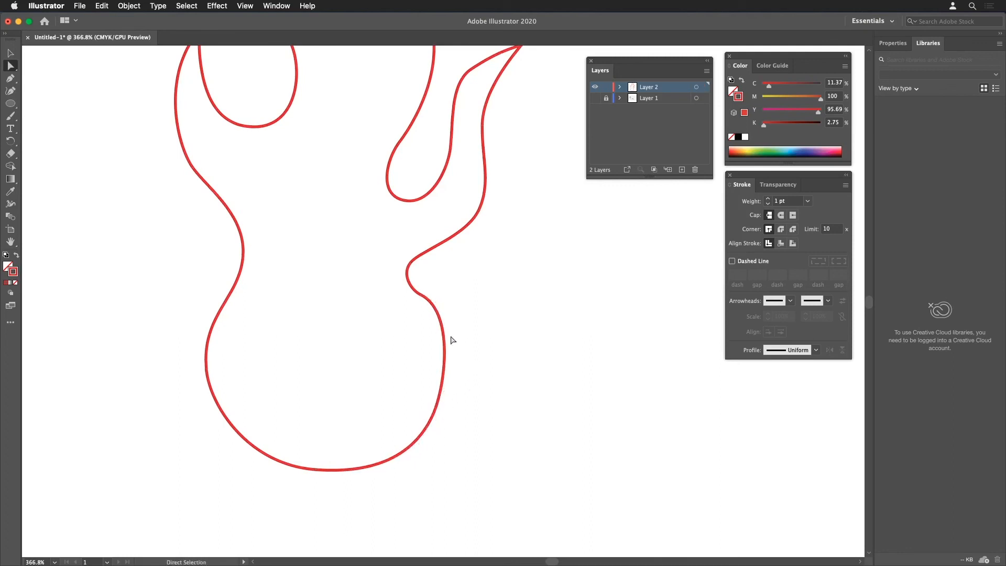
- Add an anchor point with the Pen tool on the ball's upper right side and move it slightly outward
left_click(9, 79)
left_click(444, 341, "super")
left_click(444, 336)
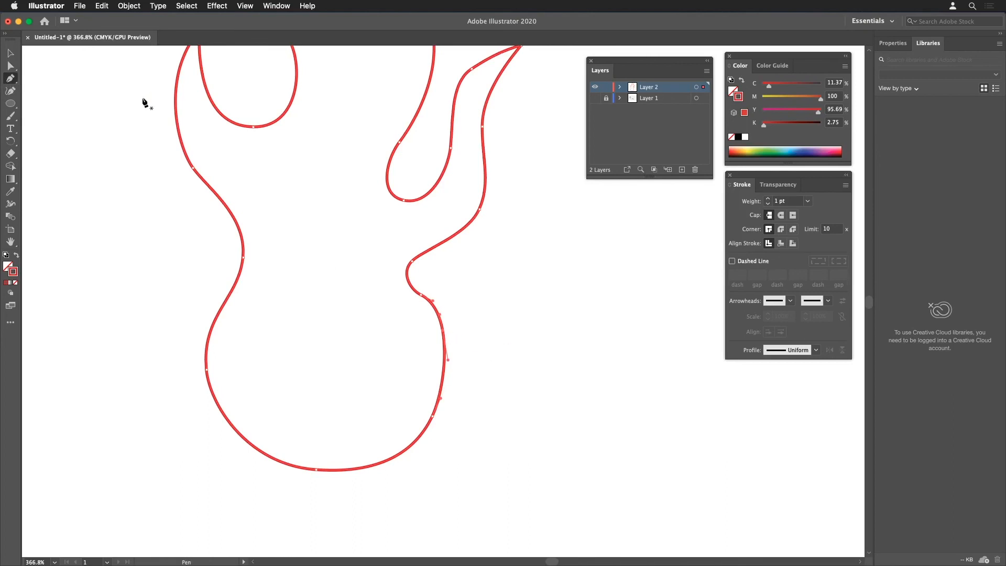
left_click(9, 67)
left_click_drag(443, 330, 448, 347)
left_click(474, 360)
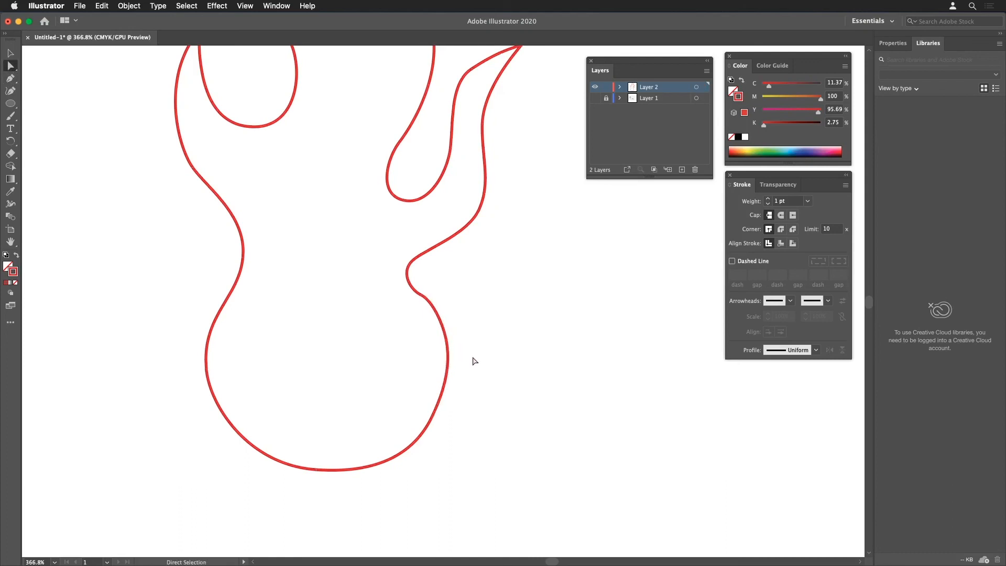
- Refine the lower handle of the right neck's lower anchor so it flows smoothly into the ball's new side anchor
left_click(435, 300)
left_click(421, 295)
left_click_drag(432, 301, 438, 310)
left_click(456, 317)
- Fine-tune the handle of the ball's bottom anchor and slightly adjust the anchor on its upper right side
left_click_drag(351, 499, 275, 444)
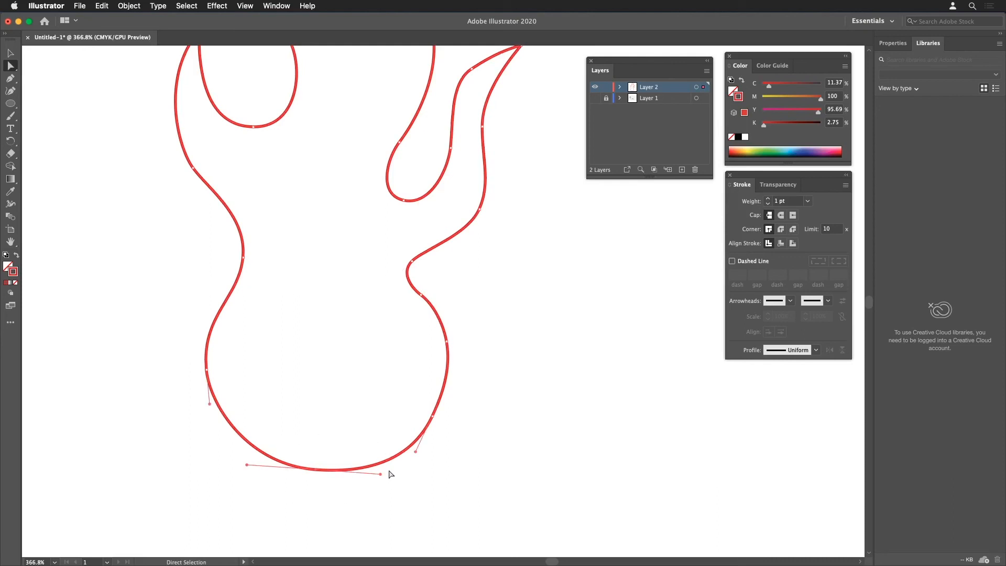
left_click_drag(391, 475, 413, 456)
left_click_drag(449, 348, 447, 342)
- Adjust the handles of the anchors along the right flame's outer edge so it flows smoothly from the neck toward the tip
left_click_drag(410, 278, 396, 332)
left_click(435, 313)
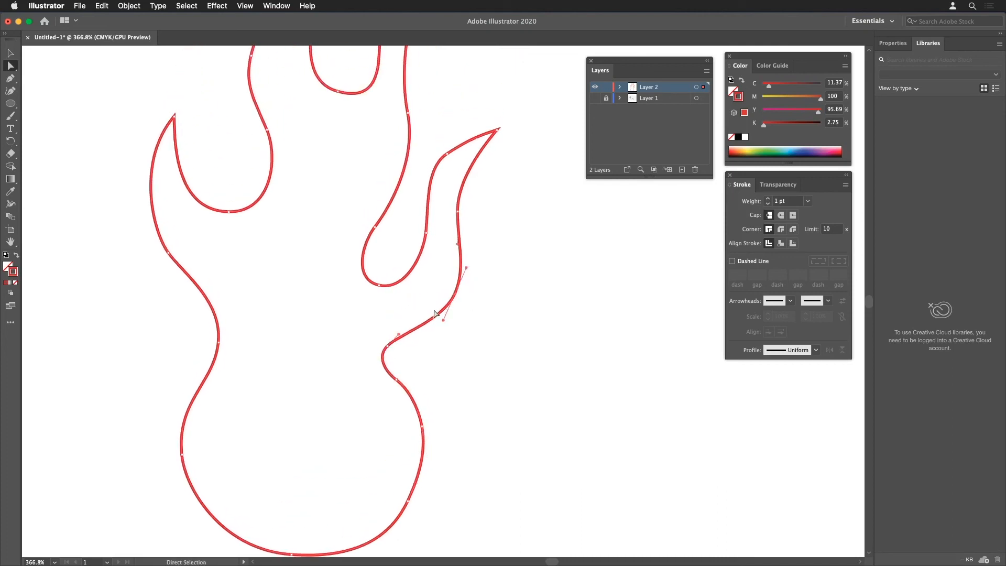
left_click(458, 212)
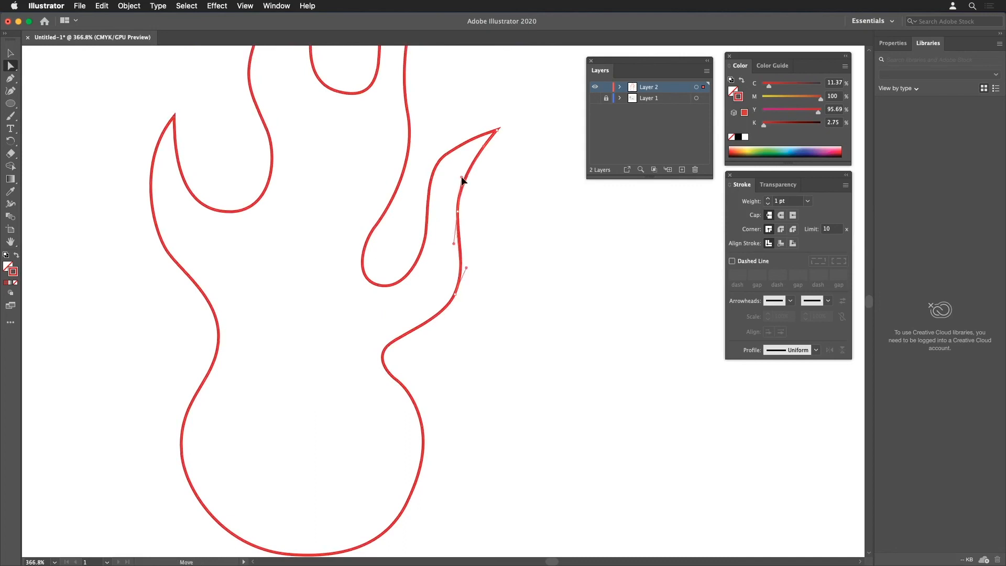
left_click(460, 179)
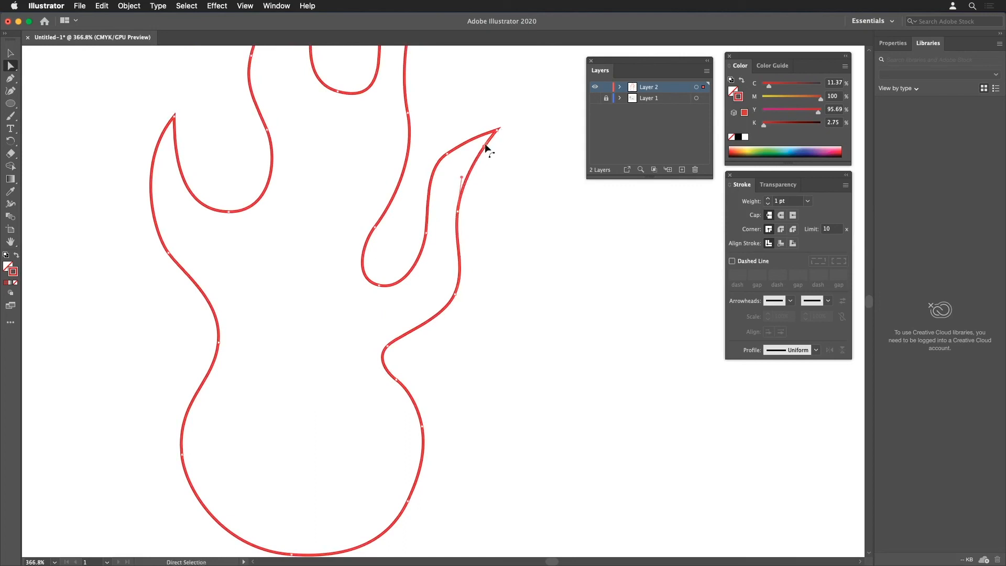
- Reshape both edges of the right flame near its tip, rounding the inner curve and bending the outer edge into a hooked point
left_click(430, 165)
left_click_drag(425, 169, 488, 135)
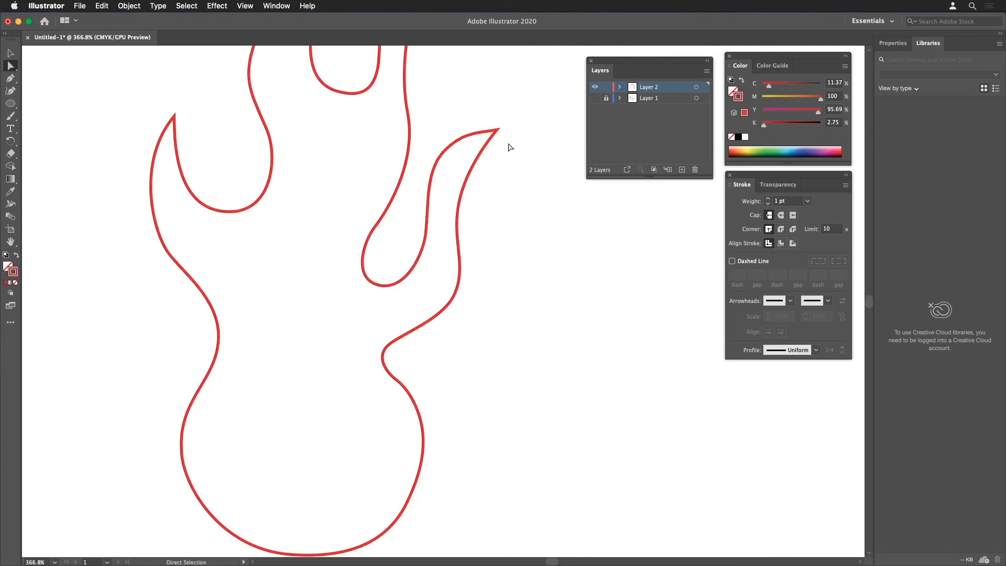
left_click(506, 129)
left_click(497, 130)
left_click_drag(484, 151, 478, 144)
left_click_drag(463, 210, 461, 209)
left_click(474, 216)
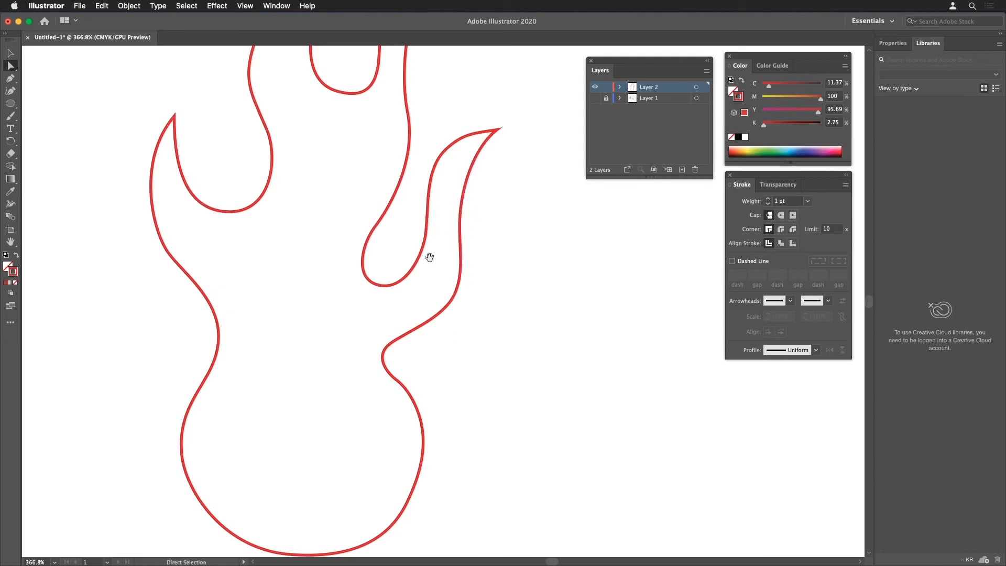
- Smooth the inner left edge of the middle flame by adjusting its side anchor and shortening the handle of the valley's bottom anchor
left_click(407, 247, "alt+super")
left_click_drag(401, 243, 375, 257)
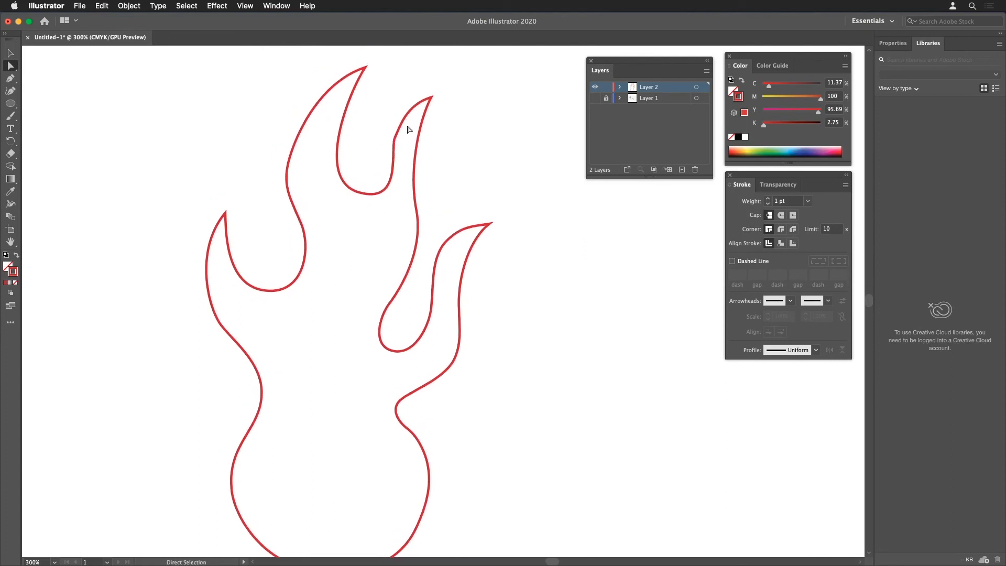
key("super+equal")
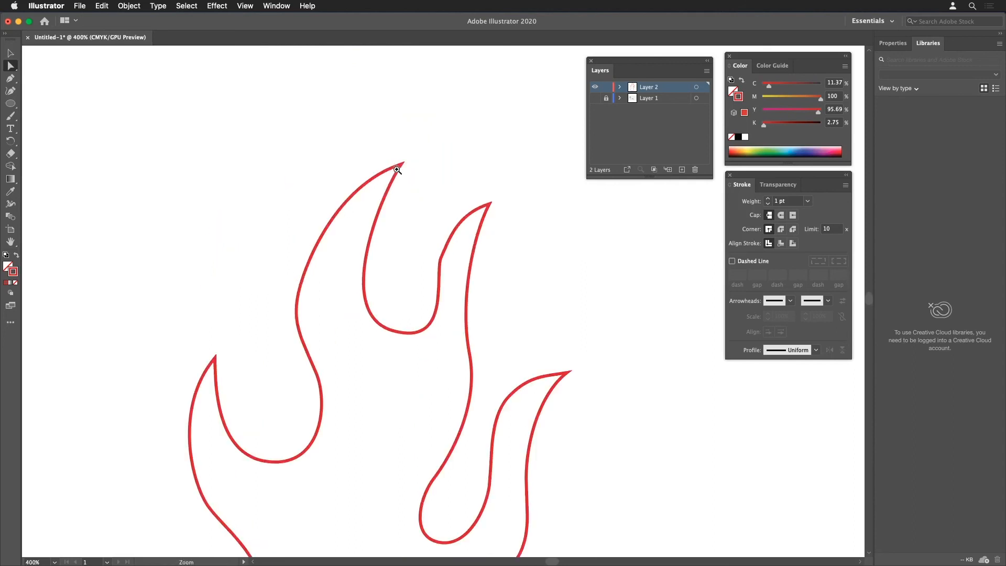
left_click_drag(444, 243, 393, 108)
left_click(389, 128)
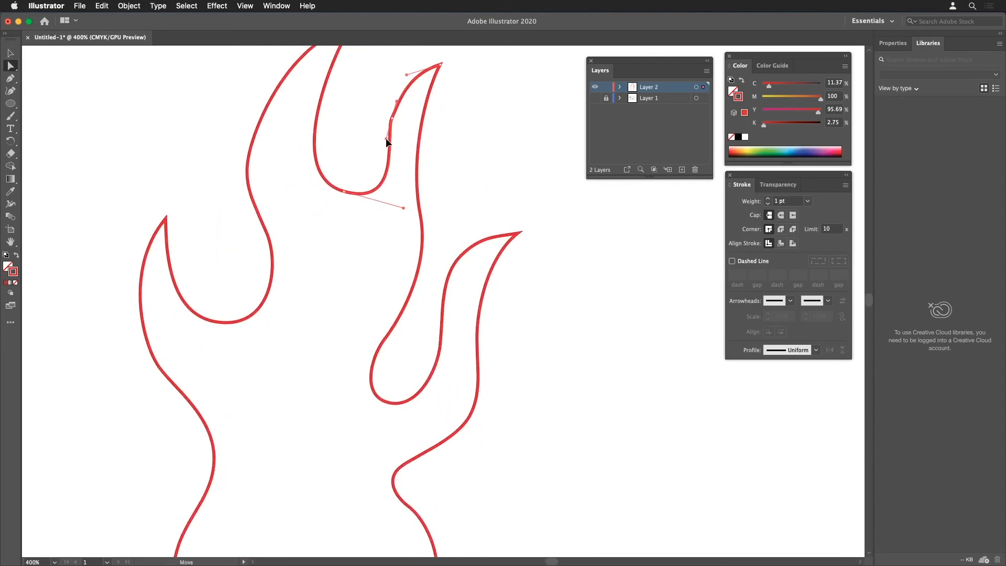
left_click(403, 131)
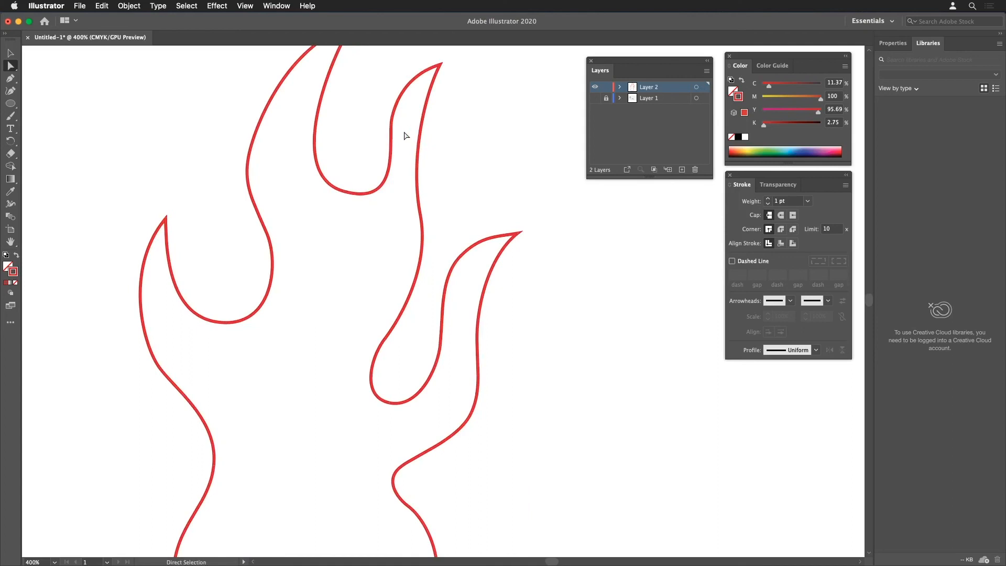
left_click(390, 147)
left_click_drag(404, 209, 393, 202)
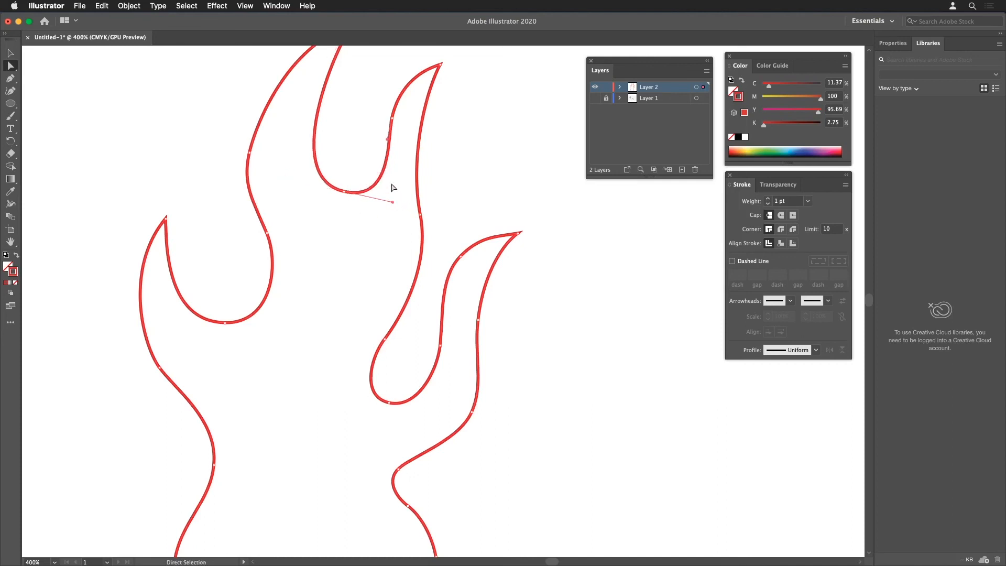
left_click(398, 157)
- Refine the outer left curve of the tallest flame by slightly adjusting its side anchor and the handle toward the tip
left_click_drag(395, 198, 445, 257)
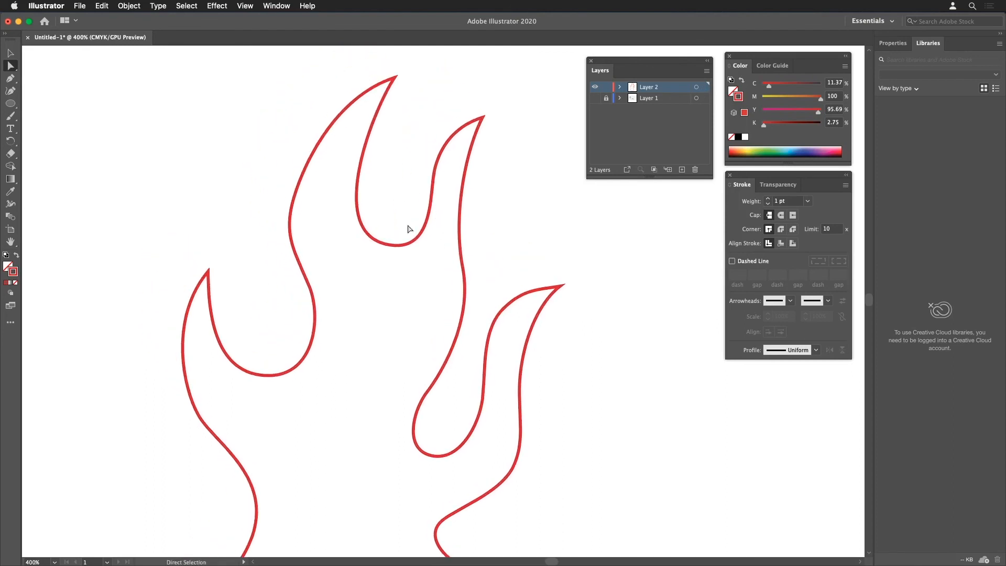
left_click_drag(528, 299, 498, 243)
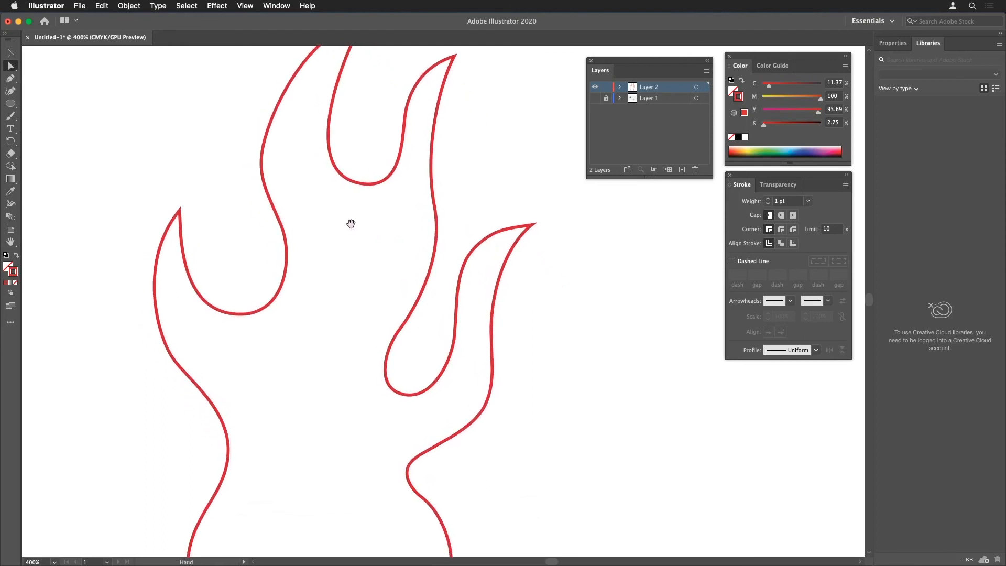
left_click_drag(356, 243, 374, 194)
left_click(390, 273, "alt+super")
left_click_drag(408, 316, 356, 252)
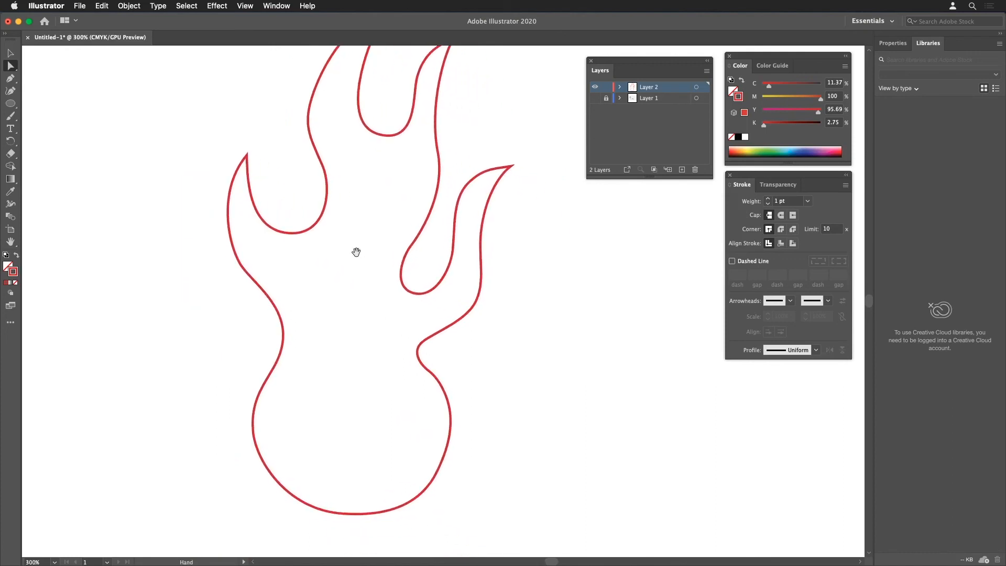
left_click(385, 299, "alt+super")
left_click_drag(447, 325, 341, 276)
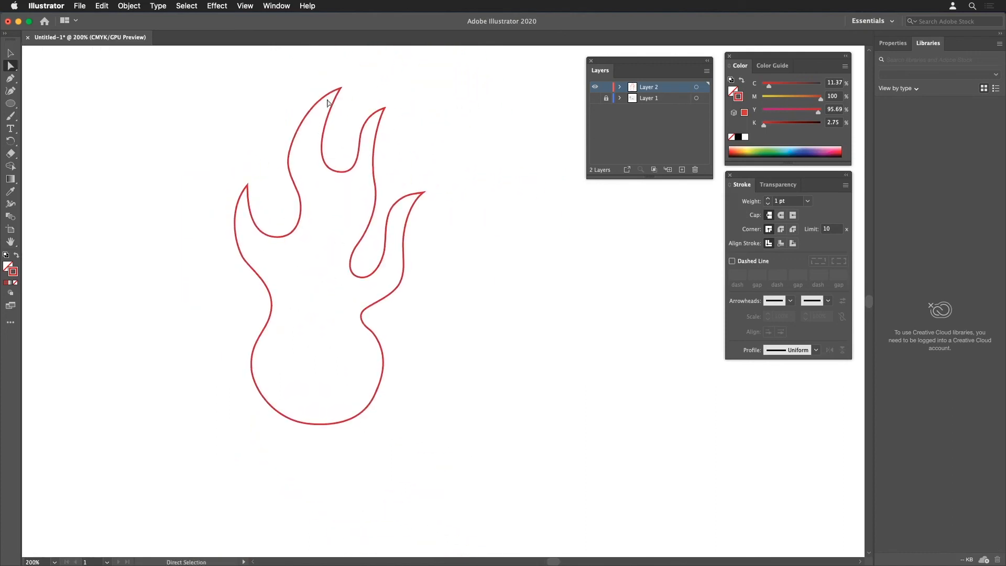
left_click_drag(270, 144, 288, 168)
left_click(322, 69)
left_click_drag(303, 74, 307, 99)
left_click(312, 137)
- Add the Smooth Tool from the full tool list to the toolbar below the Curvature Tool
left_click(10, 322)
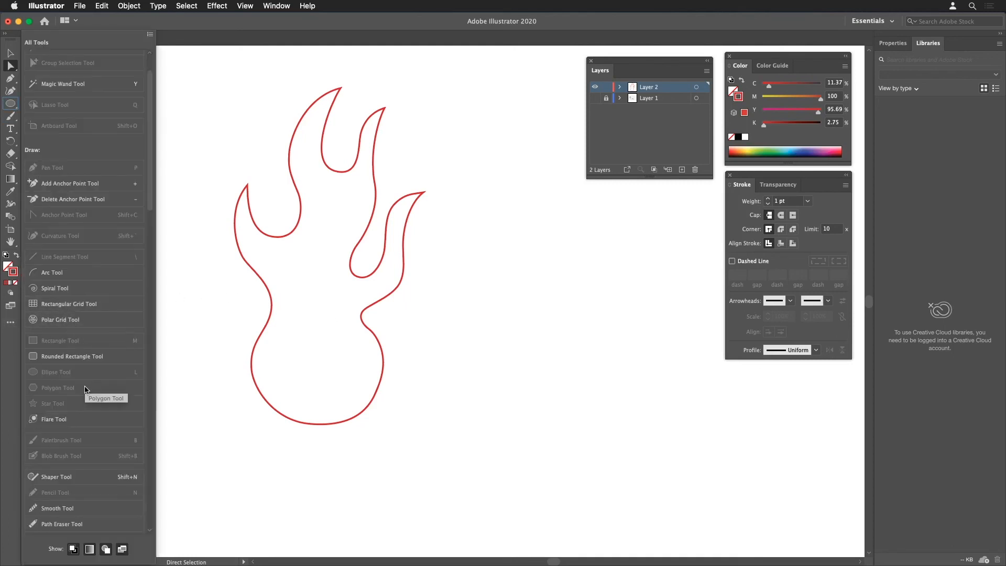
scroll(81, 391, "down", 2)
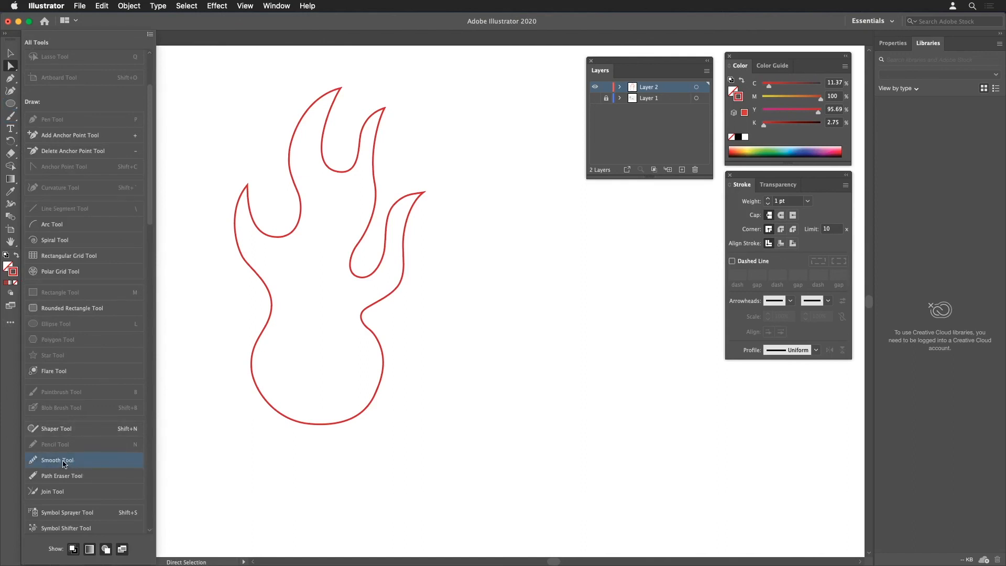
mouse_move(30, 464)
left_mouse_down()
mouse_move(15, 92)
mouse_move(15, 103)
left_mouse_up()
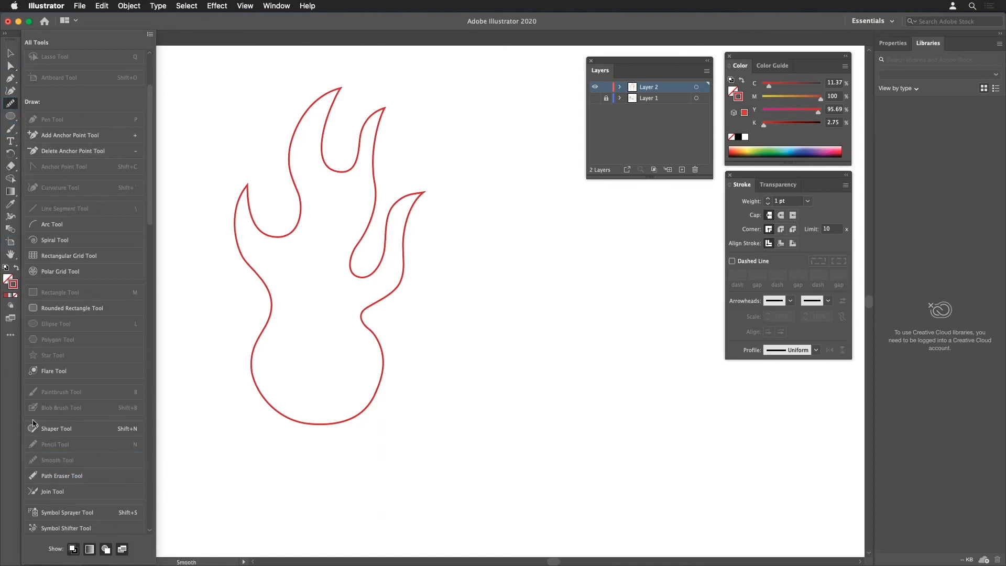
left_click(10, 336)
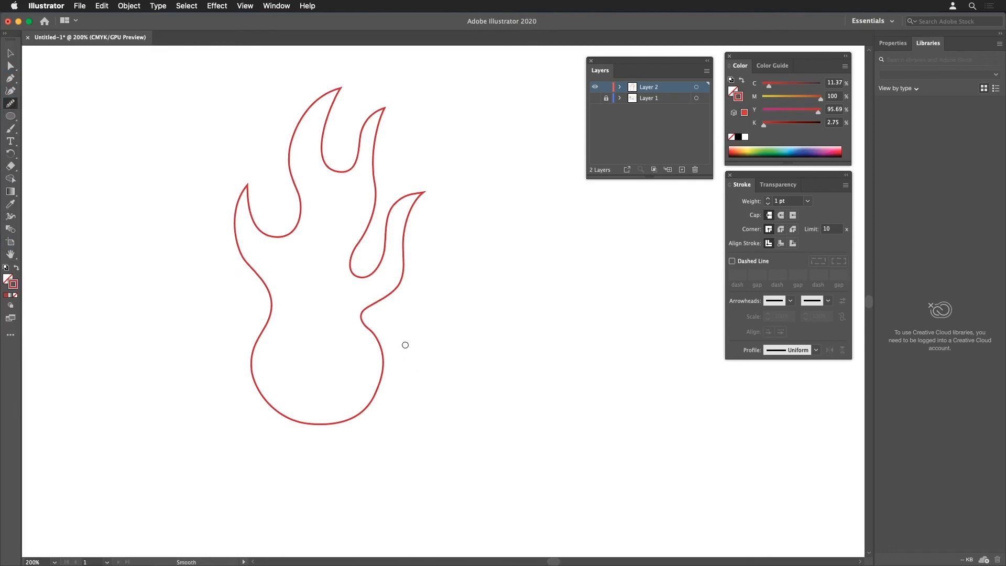
- Smooth the outline from the right neck down the ball's right side with the Smooth Tool and deselect the path
left_click_drag(406, 318, 361, 351)
left_click(388, 363, "super")
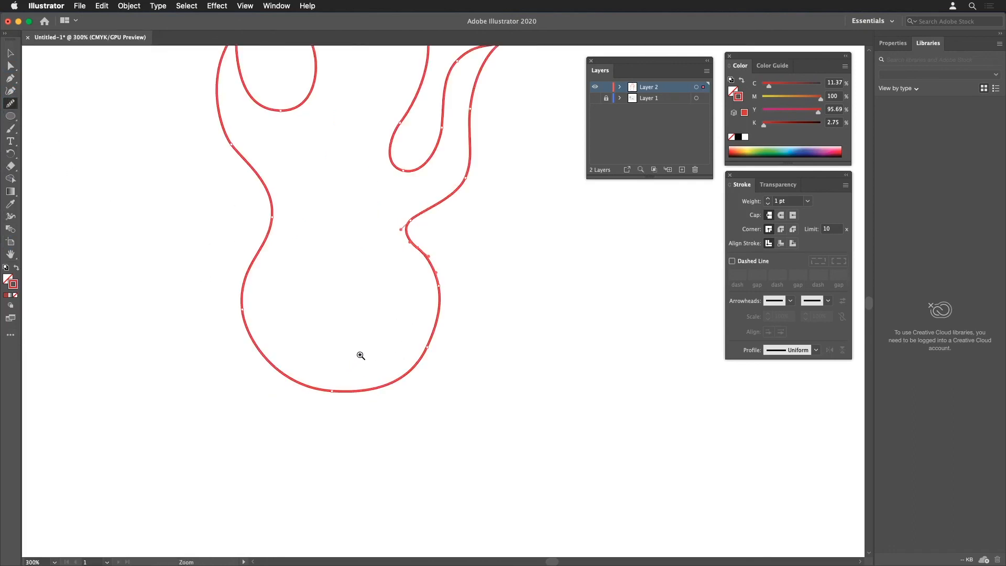
left_click(389, 321, "super")
left_click_drag(419, 296, 327, 337)
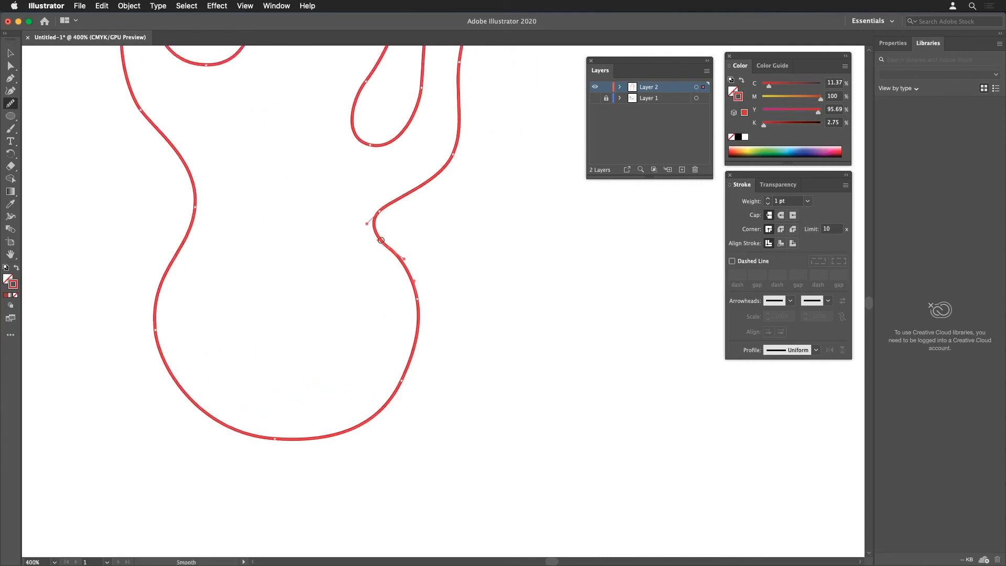
mouse_move(377, 227)
left_mouse_down()
mouse_move(436, 327)
mouse_move(408, 345)
mouse_move(402, 397)
left_mouse_up()
left_click(450, 351, "super")
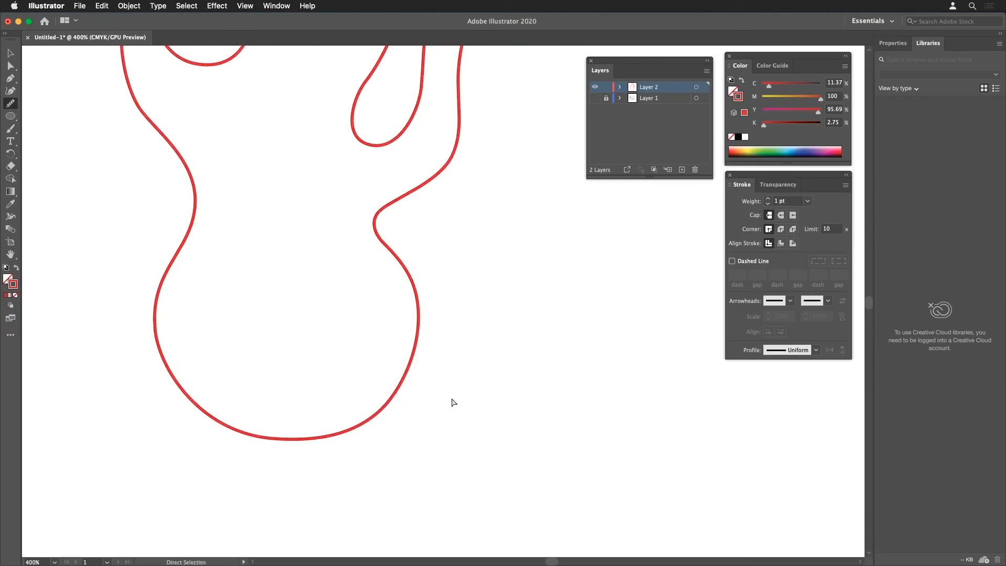